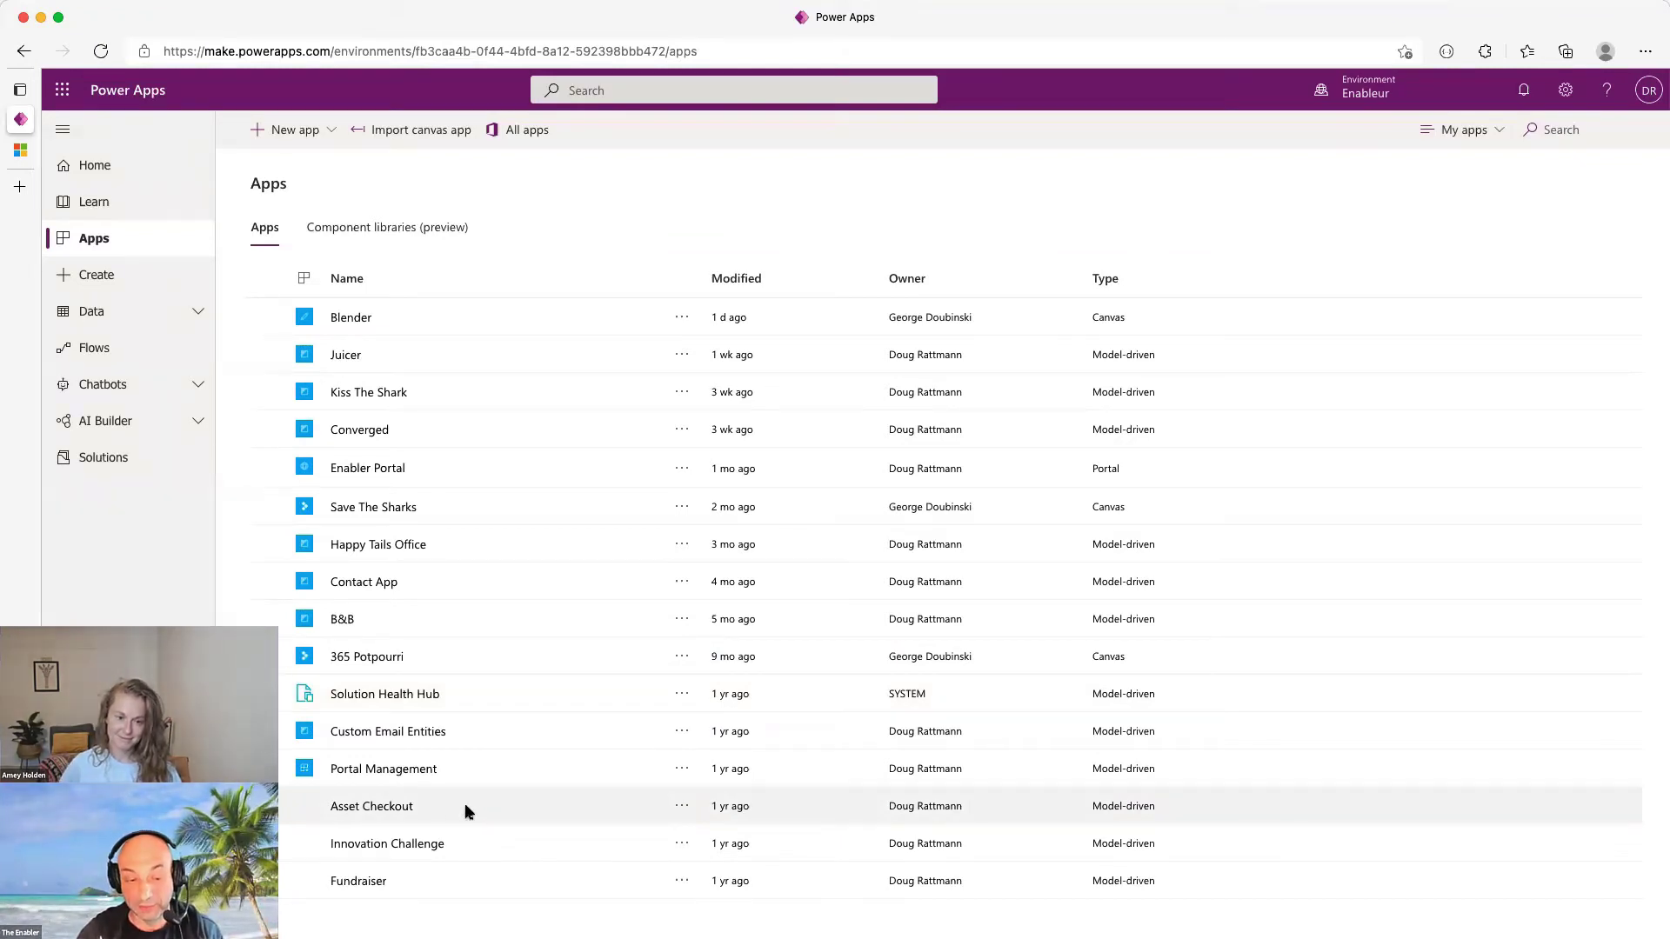
Open the Asset Checkout app and check the Wireless mouse record's Category choices without changing them
{"action": "left_click", "coordinate": [370, 808]}
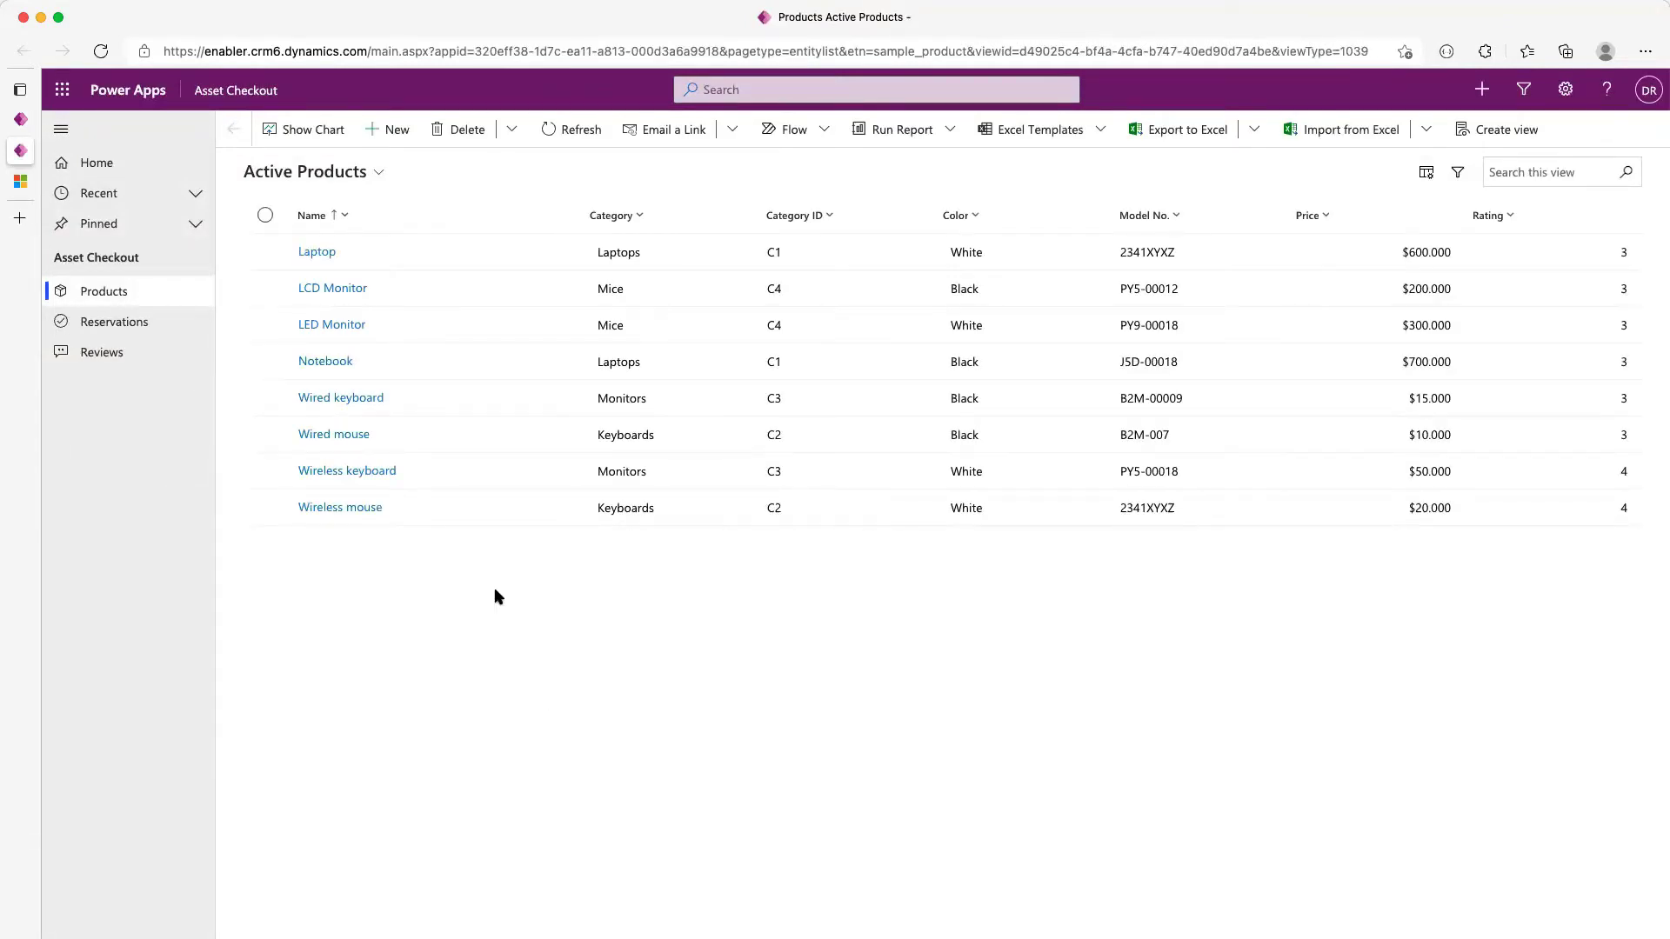
{"action": "left_click", "coordinate": [359, 512]}
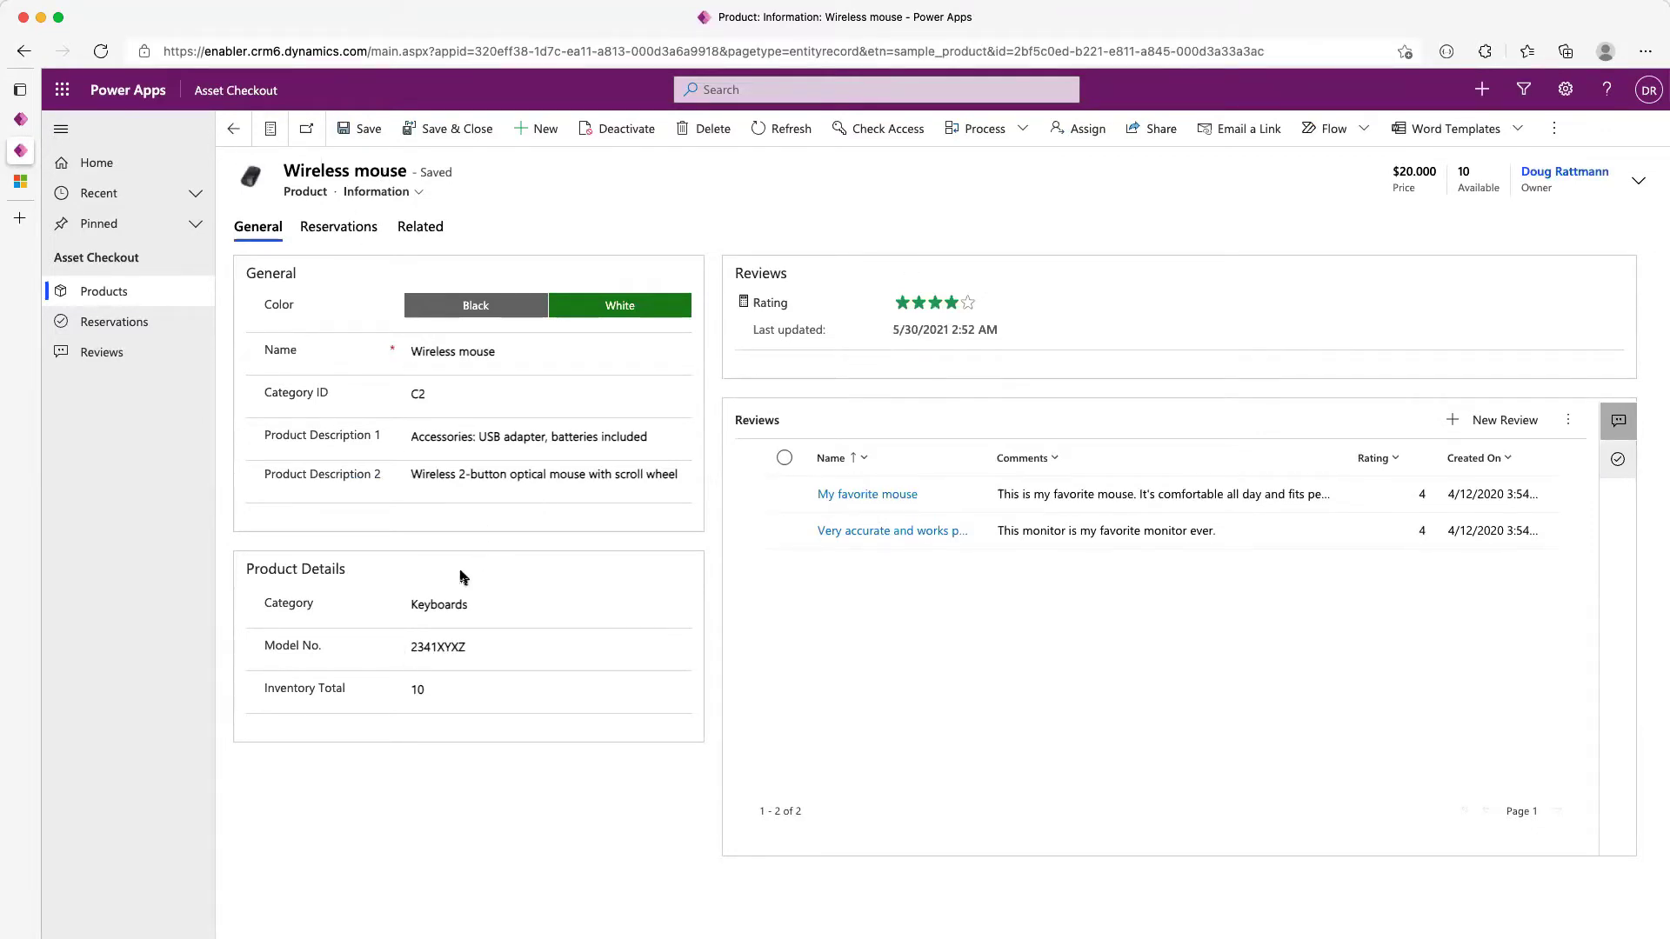
{"action": "left_click", "coordinate": [688, 608]}
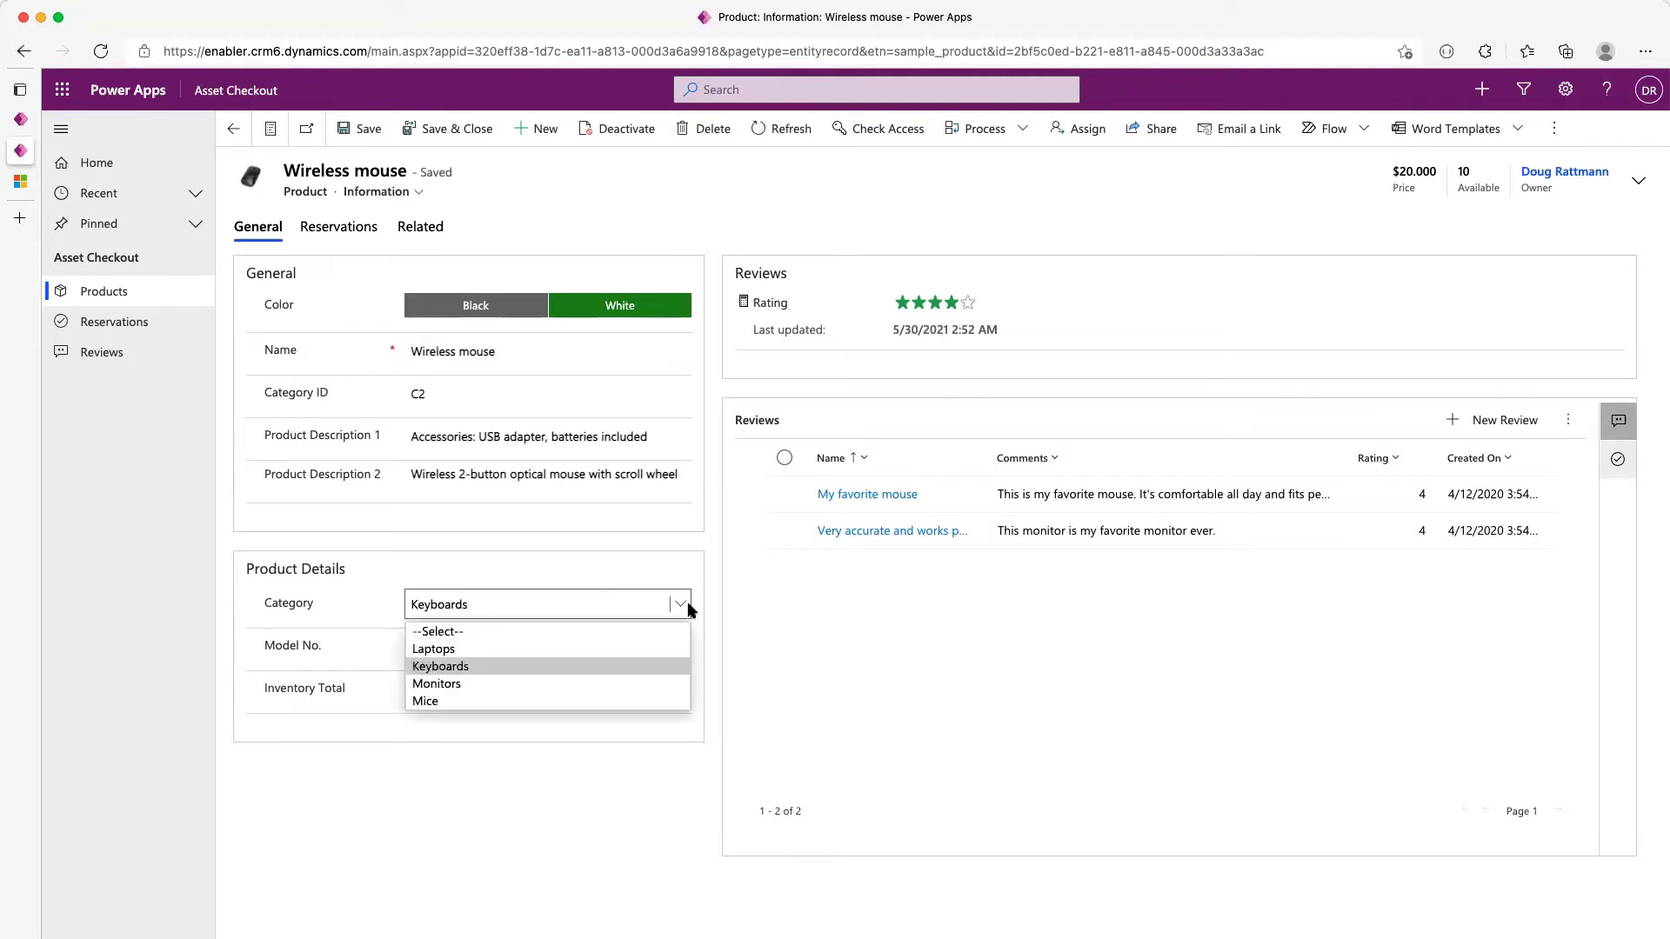
{"action": "left_click", "coordinate": [688, 608]}
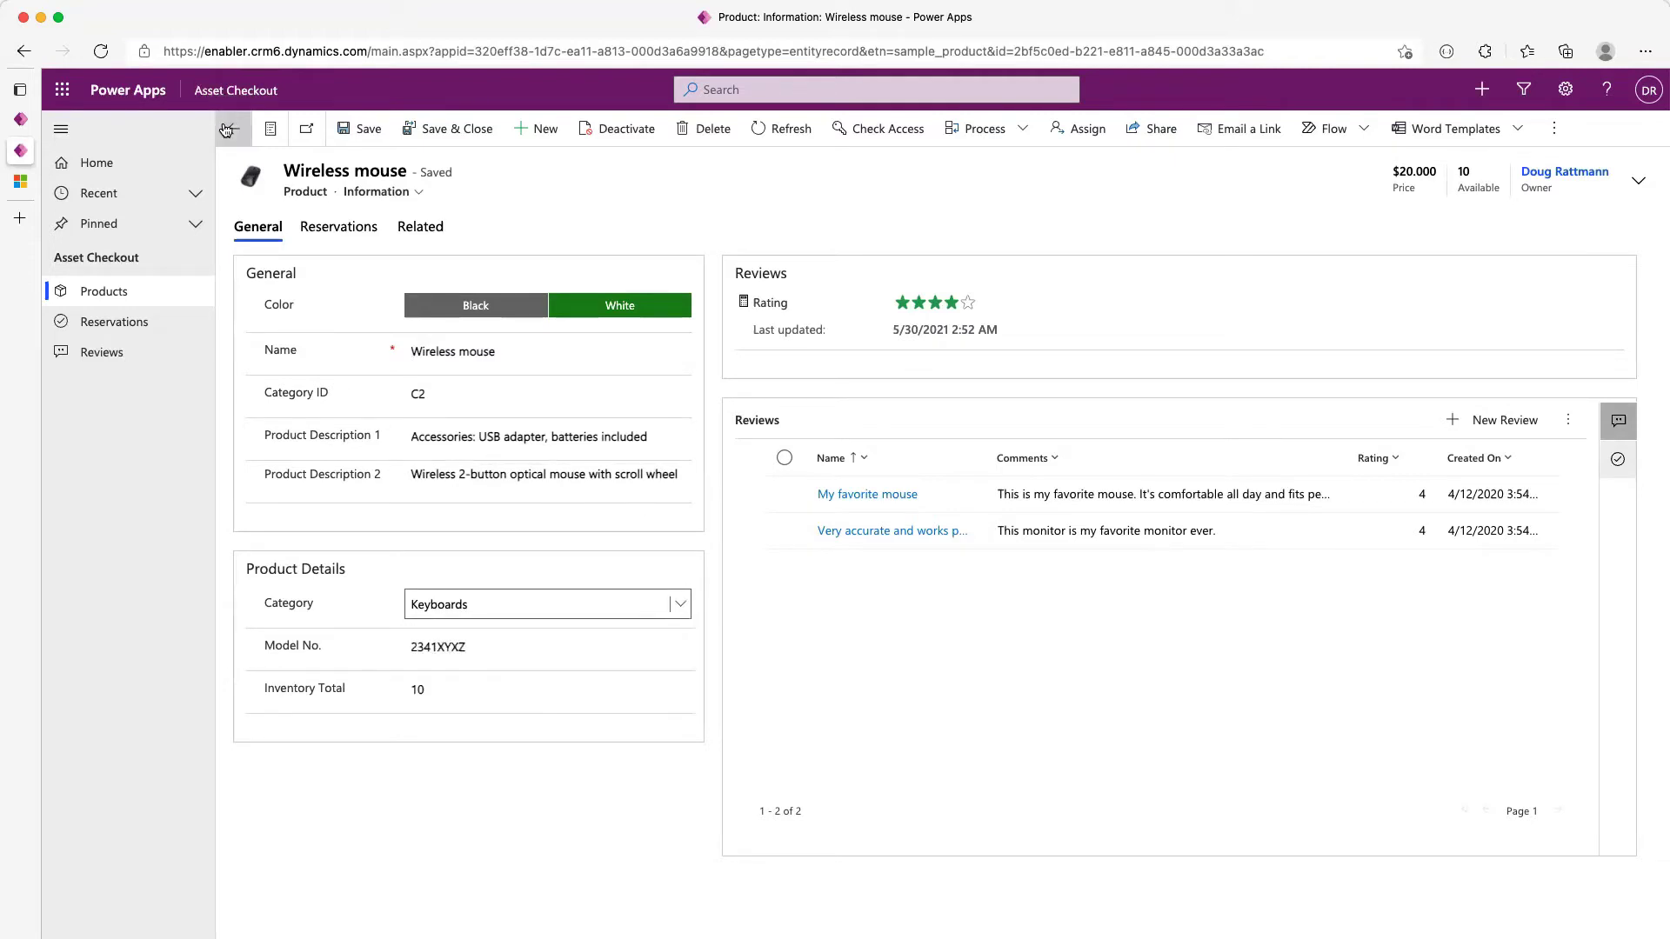
Browse the Wireless keyboard and LCD Monitor records, view LCD Monitor's Category choices, then return to the apps list
{"action": "left_click", "coordinate": [272, 139]}
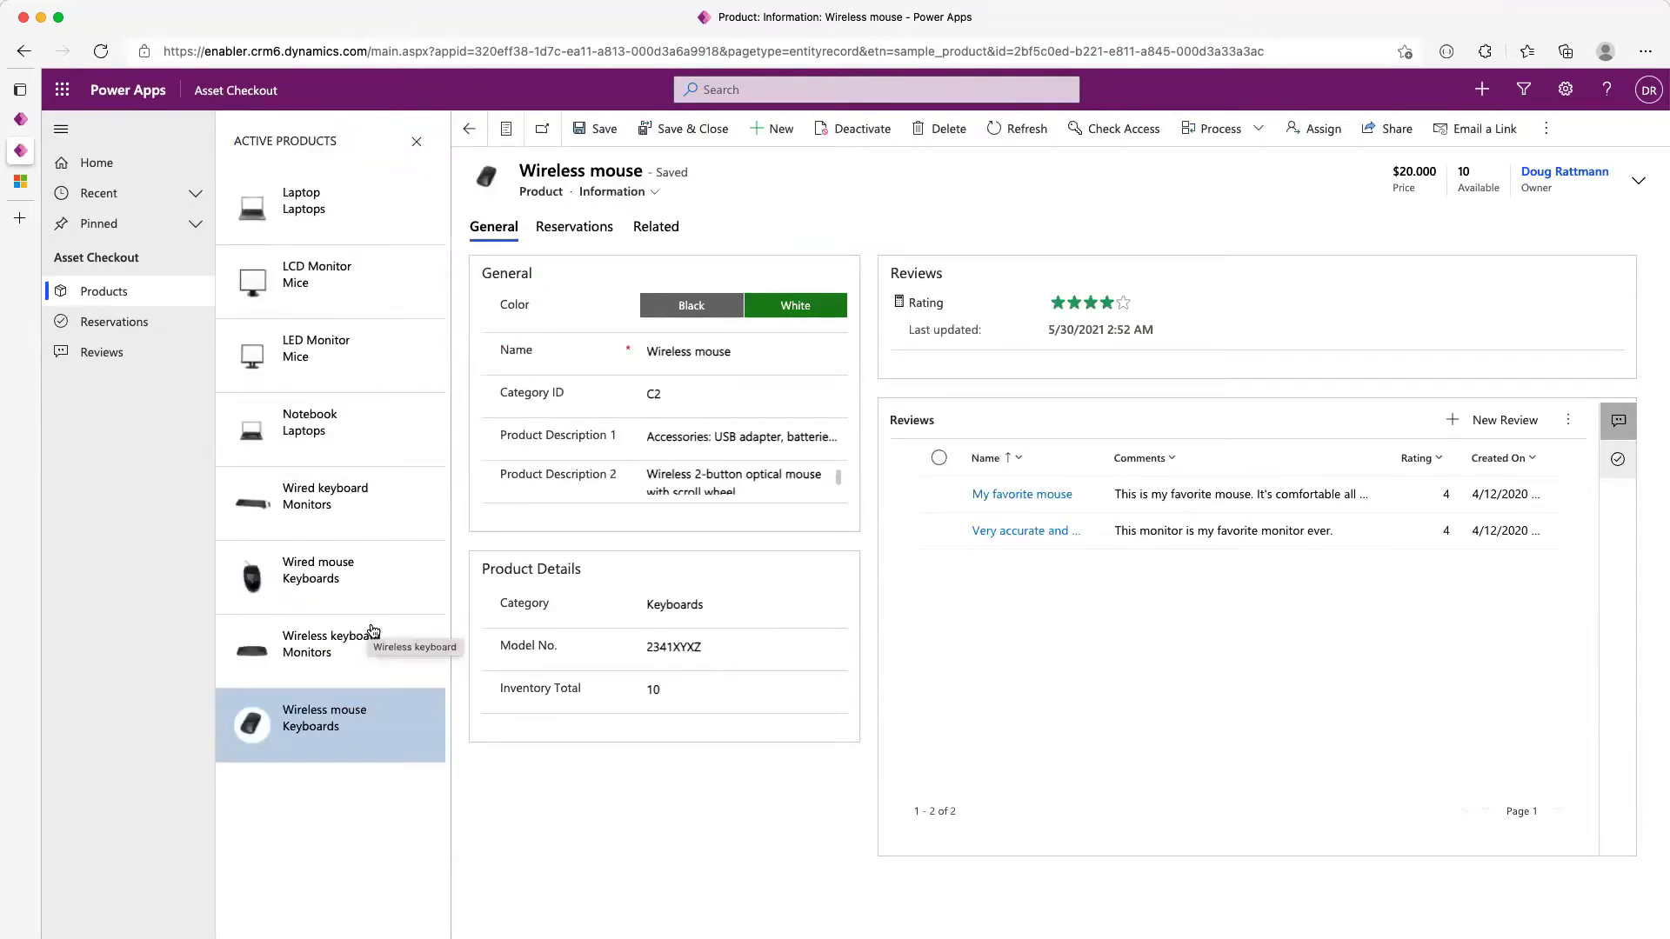
{"action": "left_click", "coordinate": [344, 654]}
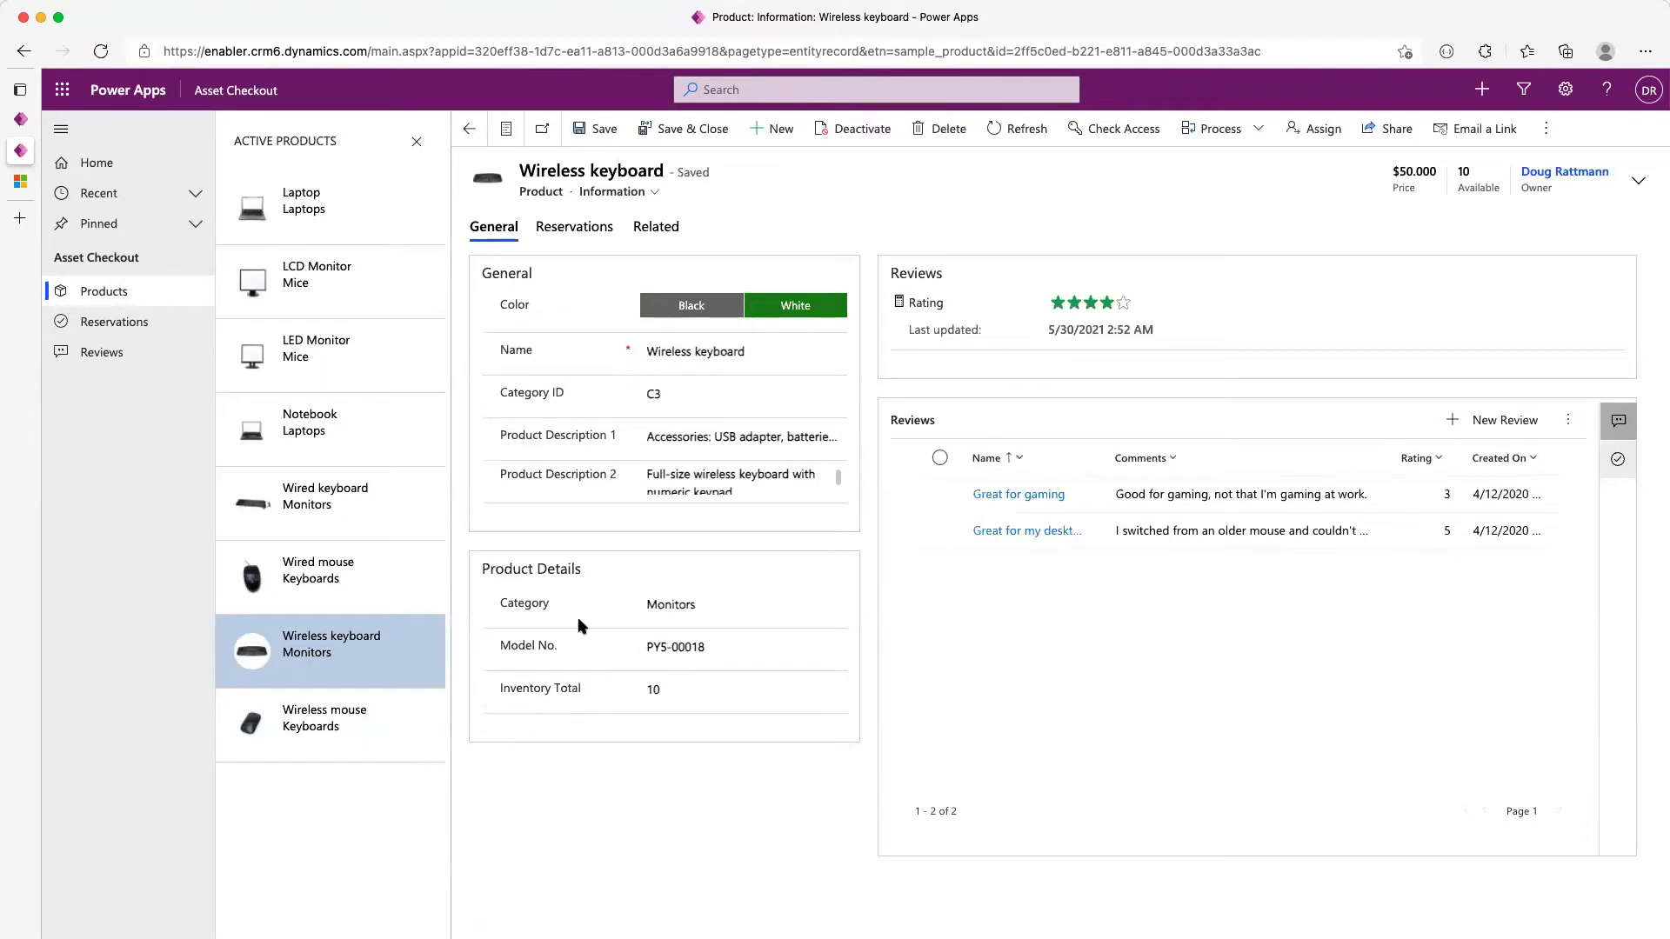
{"action": "left_click", "coordinate": [321, 283]}
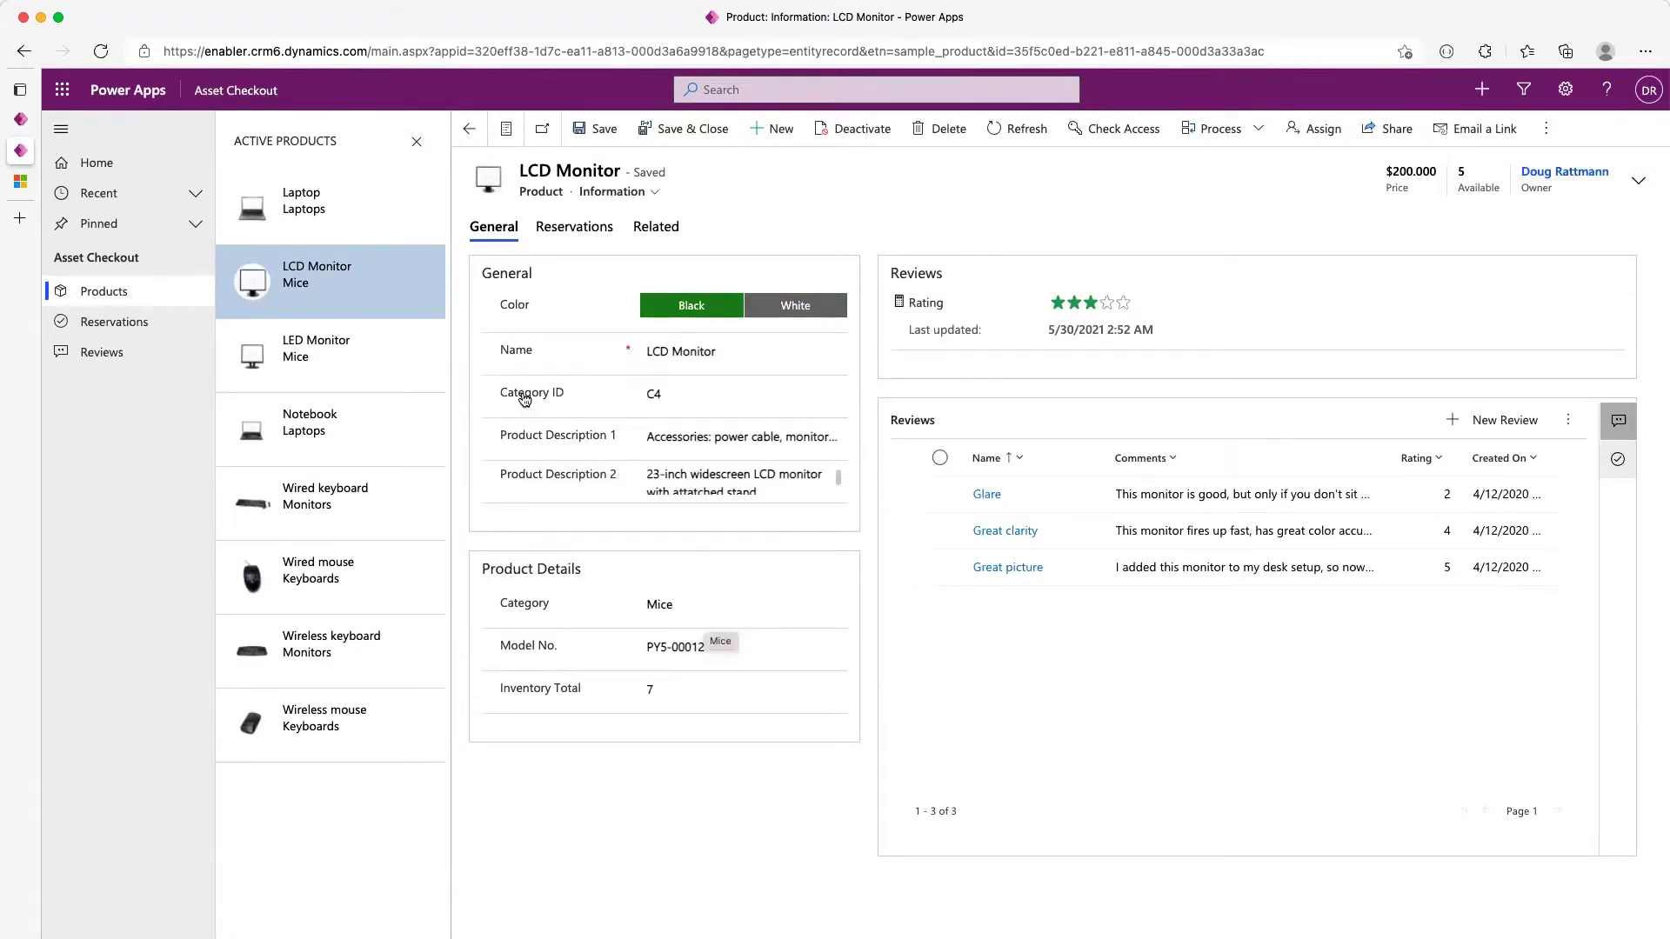
{"action": "left_click", "coordinate": [742, 608]}
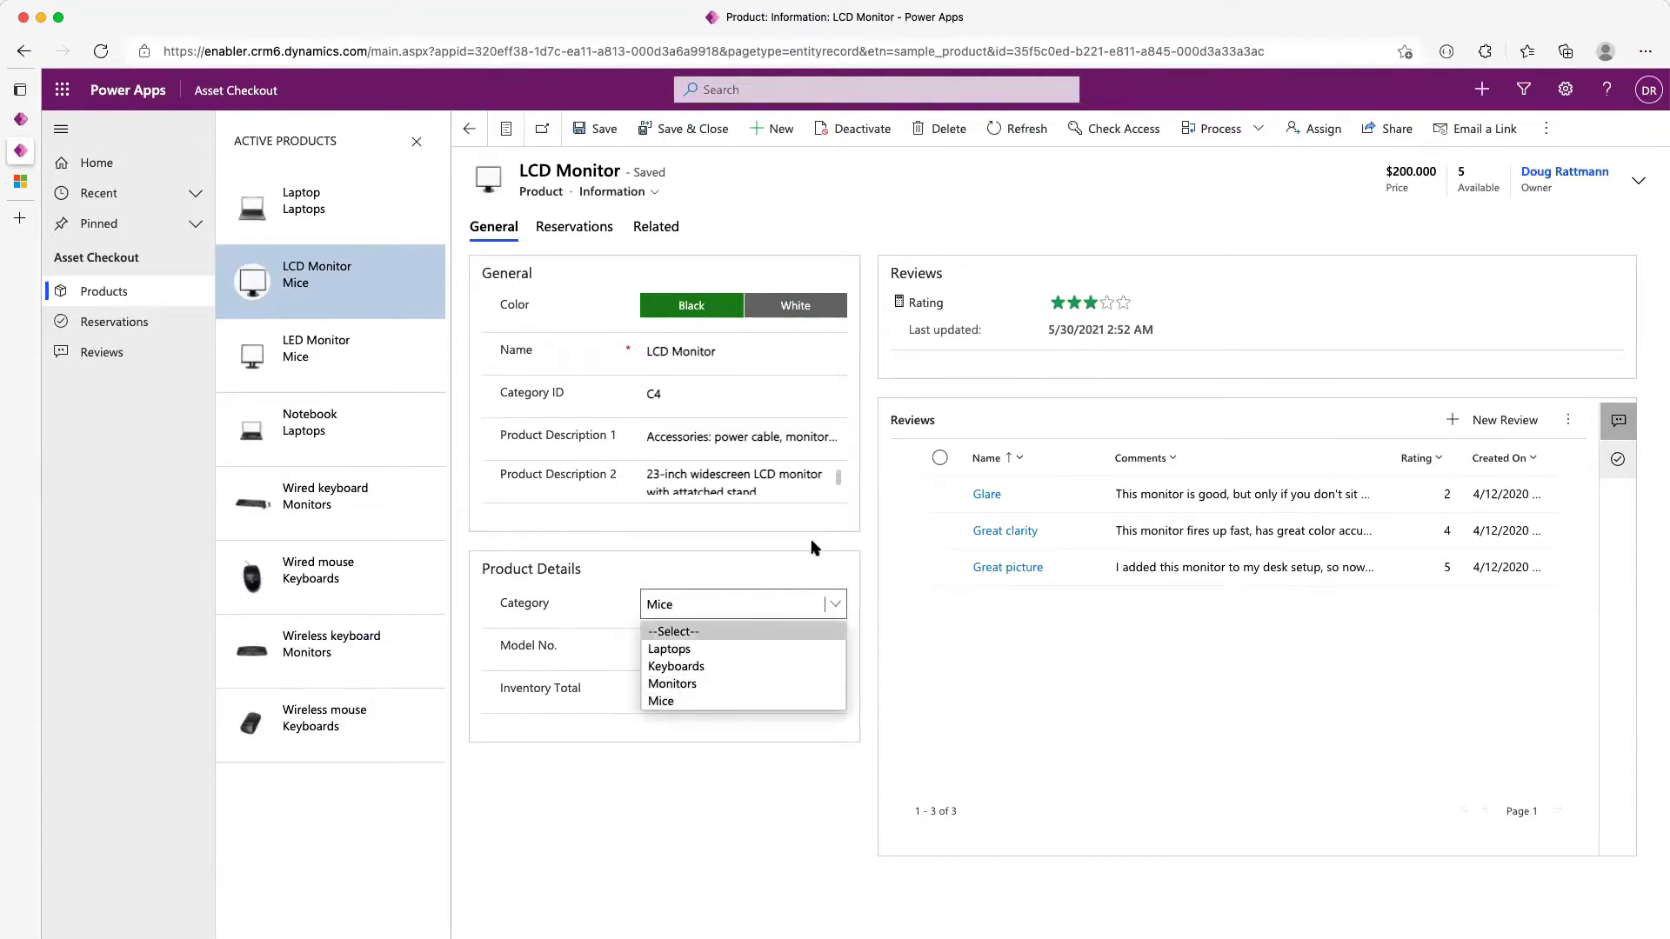
{"action": "key", "text": "Escape"}
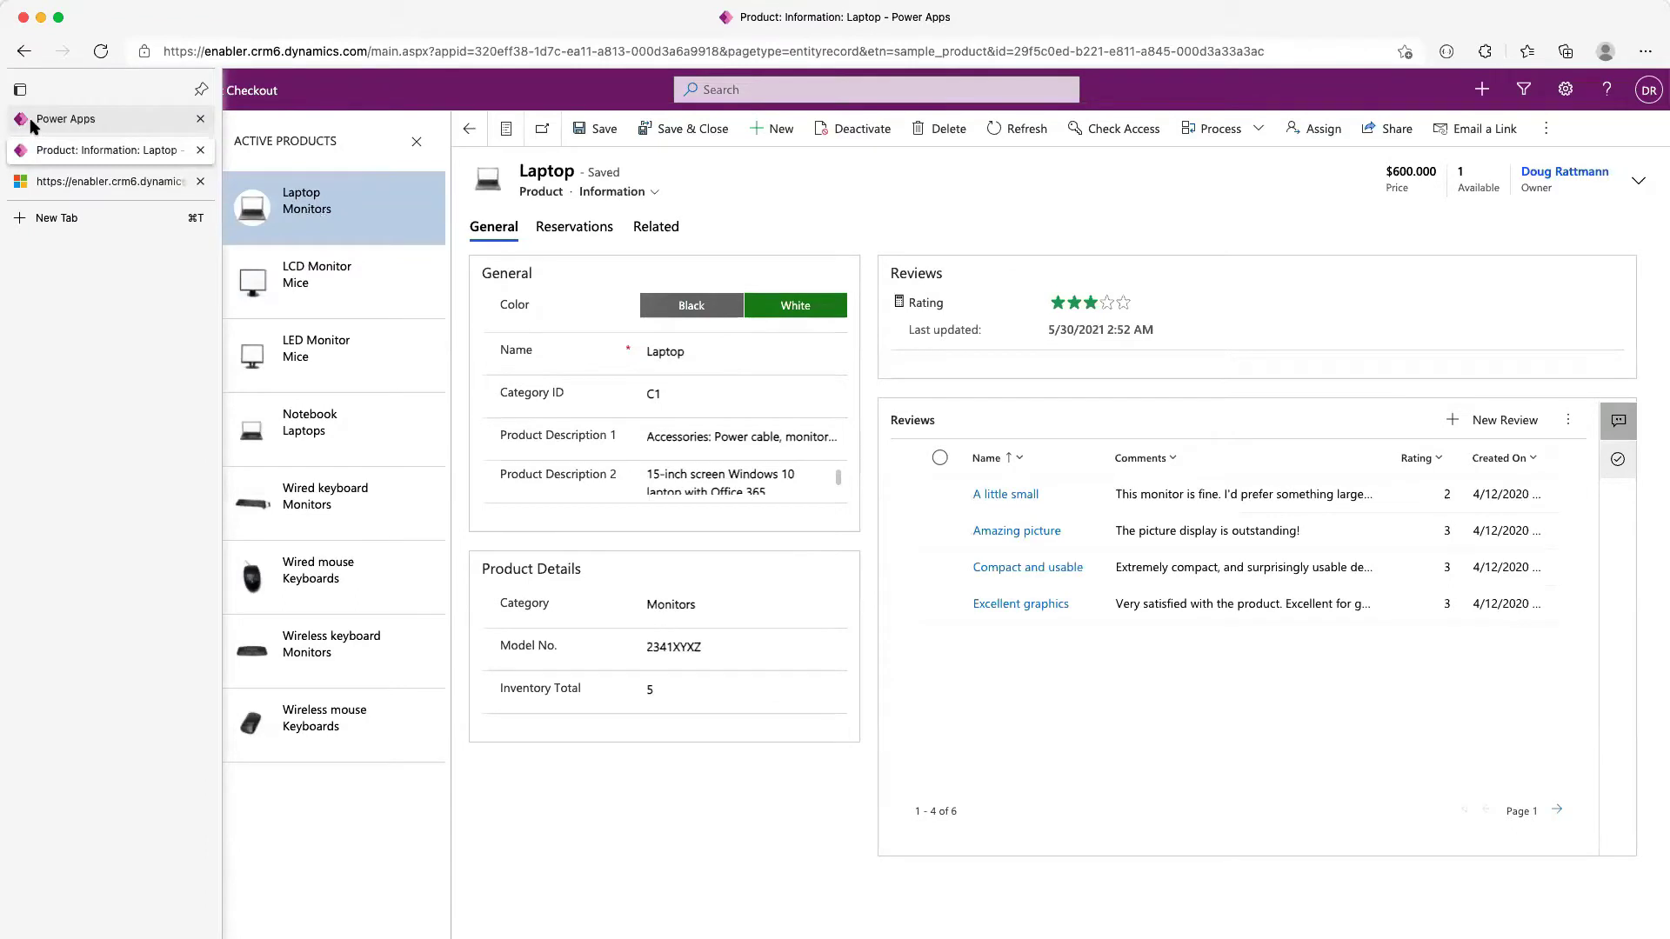
{"action": "left_click", "coordinate": [26, 126]}
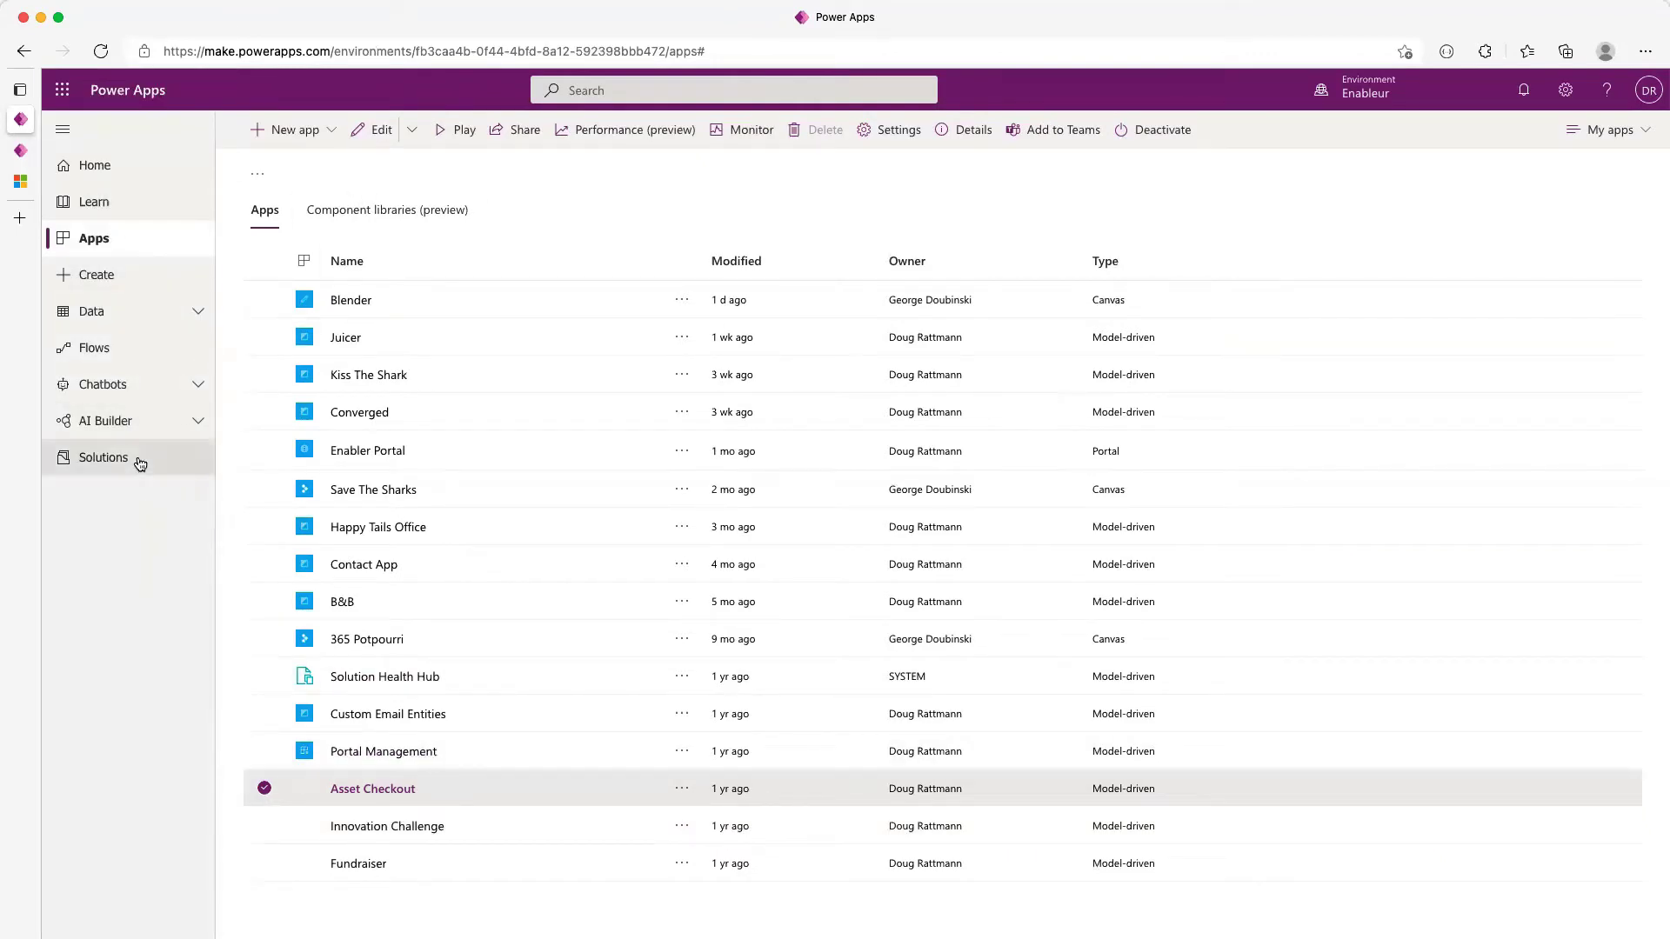
In the Choices We Make solution, inspect the Product table's Category column details
{"action": "left_click", "coordinate": [137, 458]}
{"action": "left_click", "coordinate": [374, 330]}
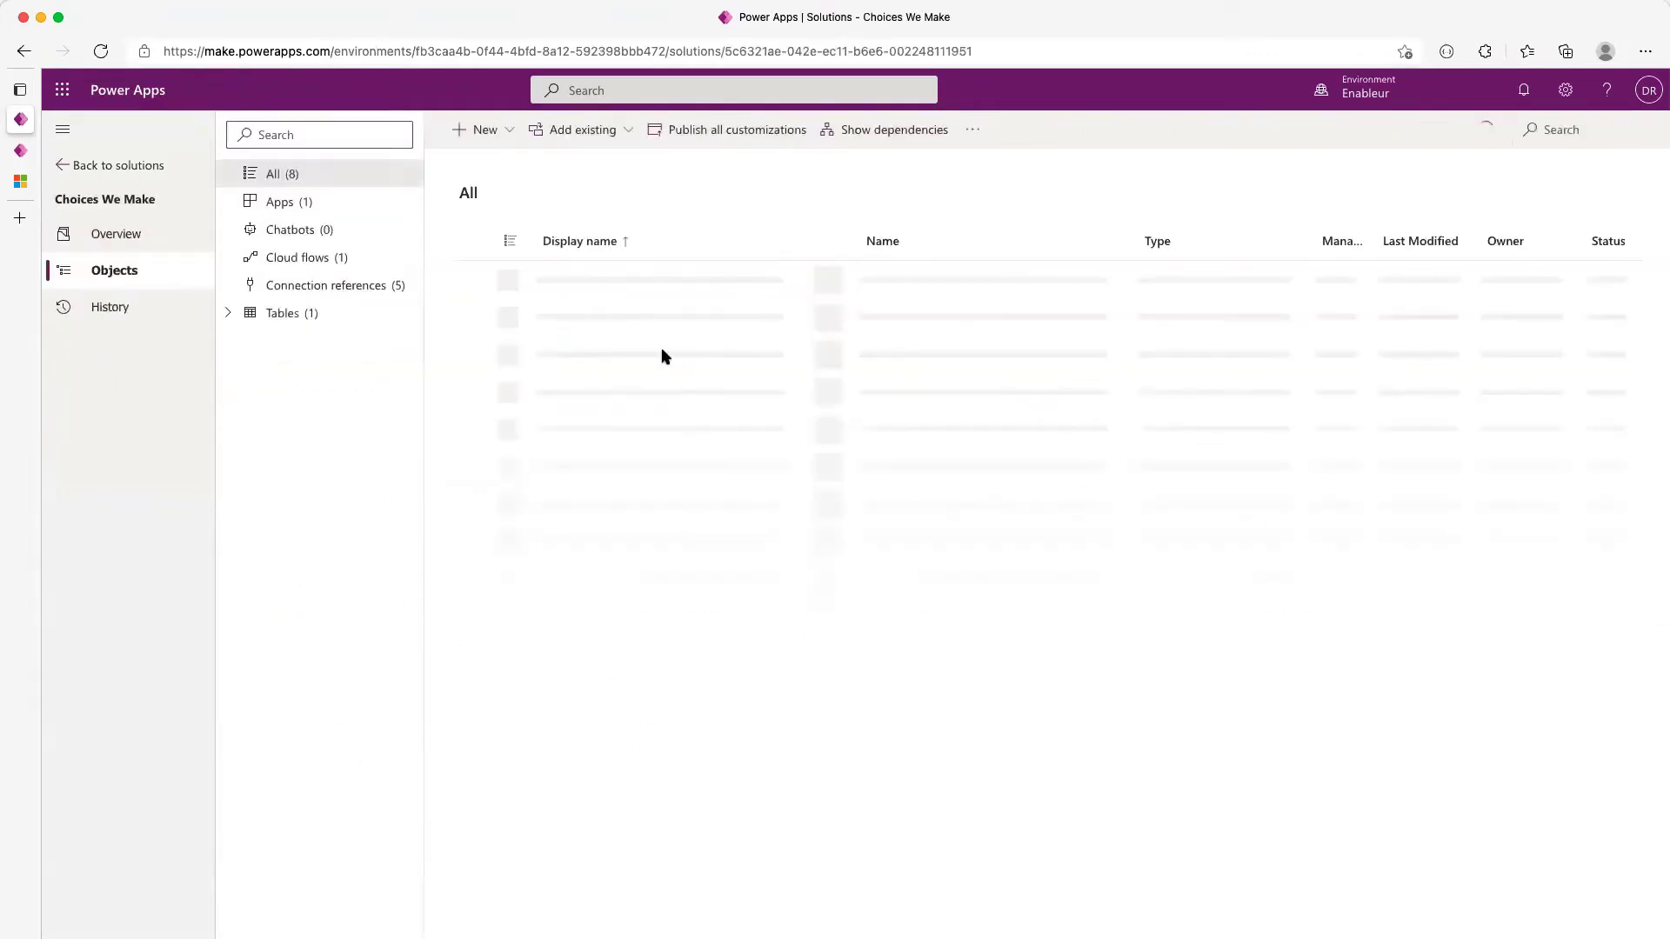
{"action": "left_click", "coordinate": [279, 201]}
{"action": "left_click", "coordinate": [229, 314]}
{"action": "left_click", "coordinate": [250, 341]}
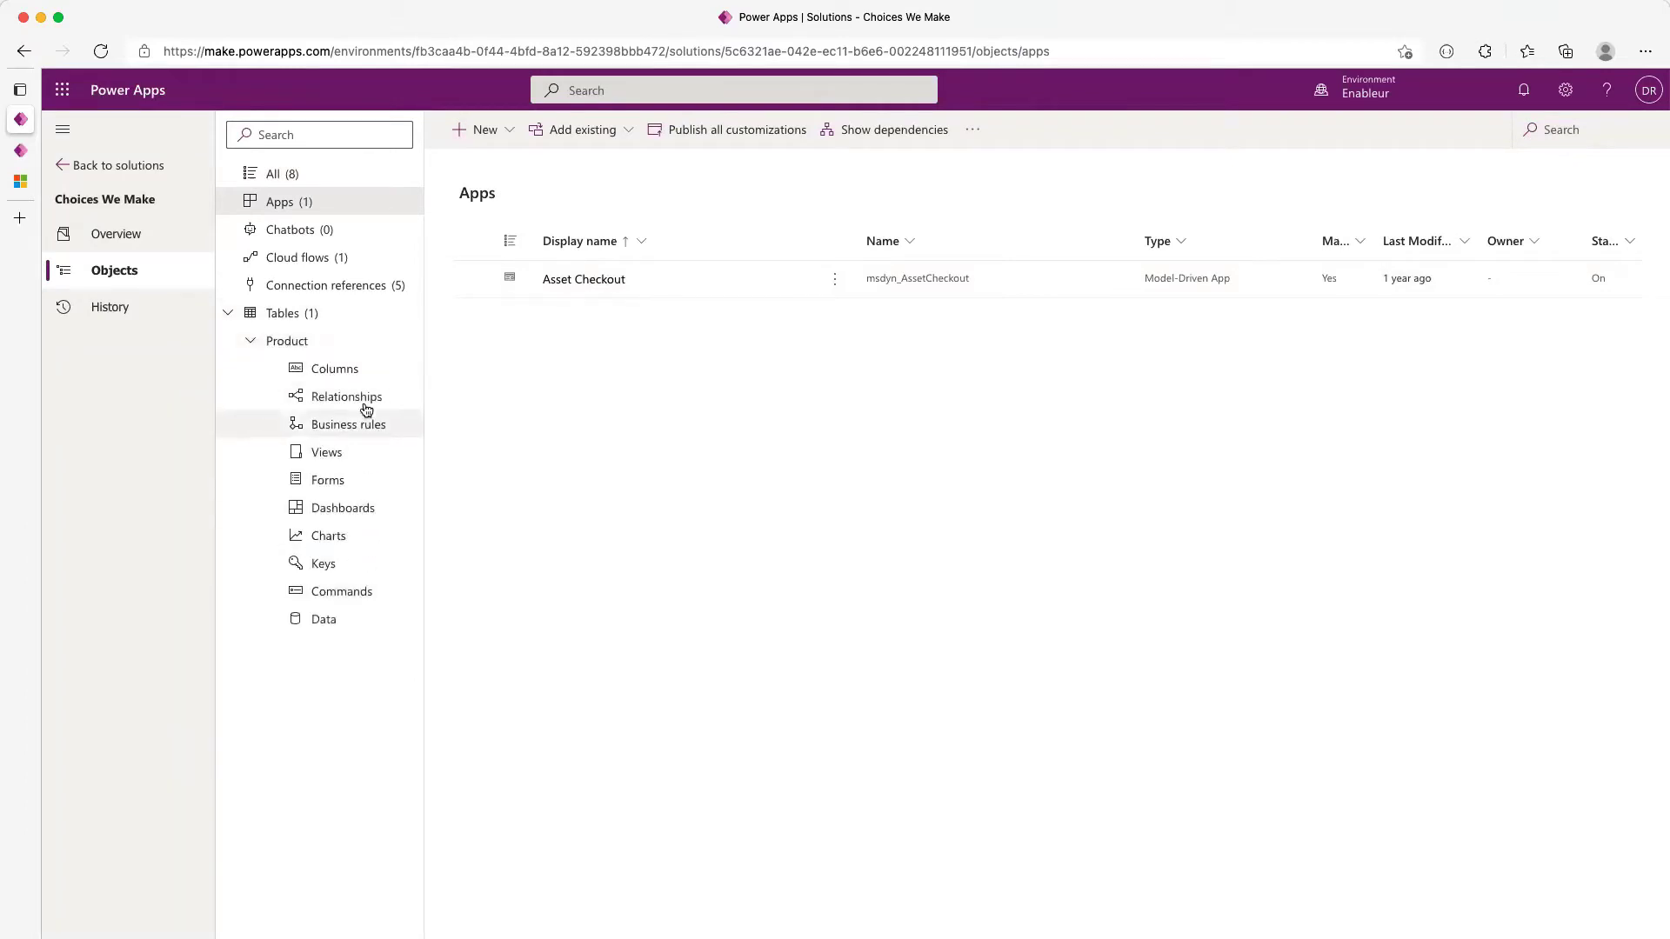
{"action": "left_click", "coordinate": [357, 378]}
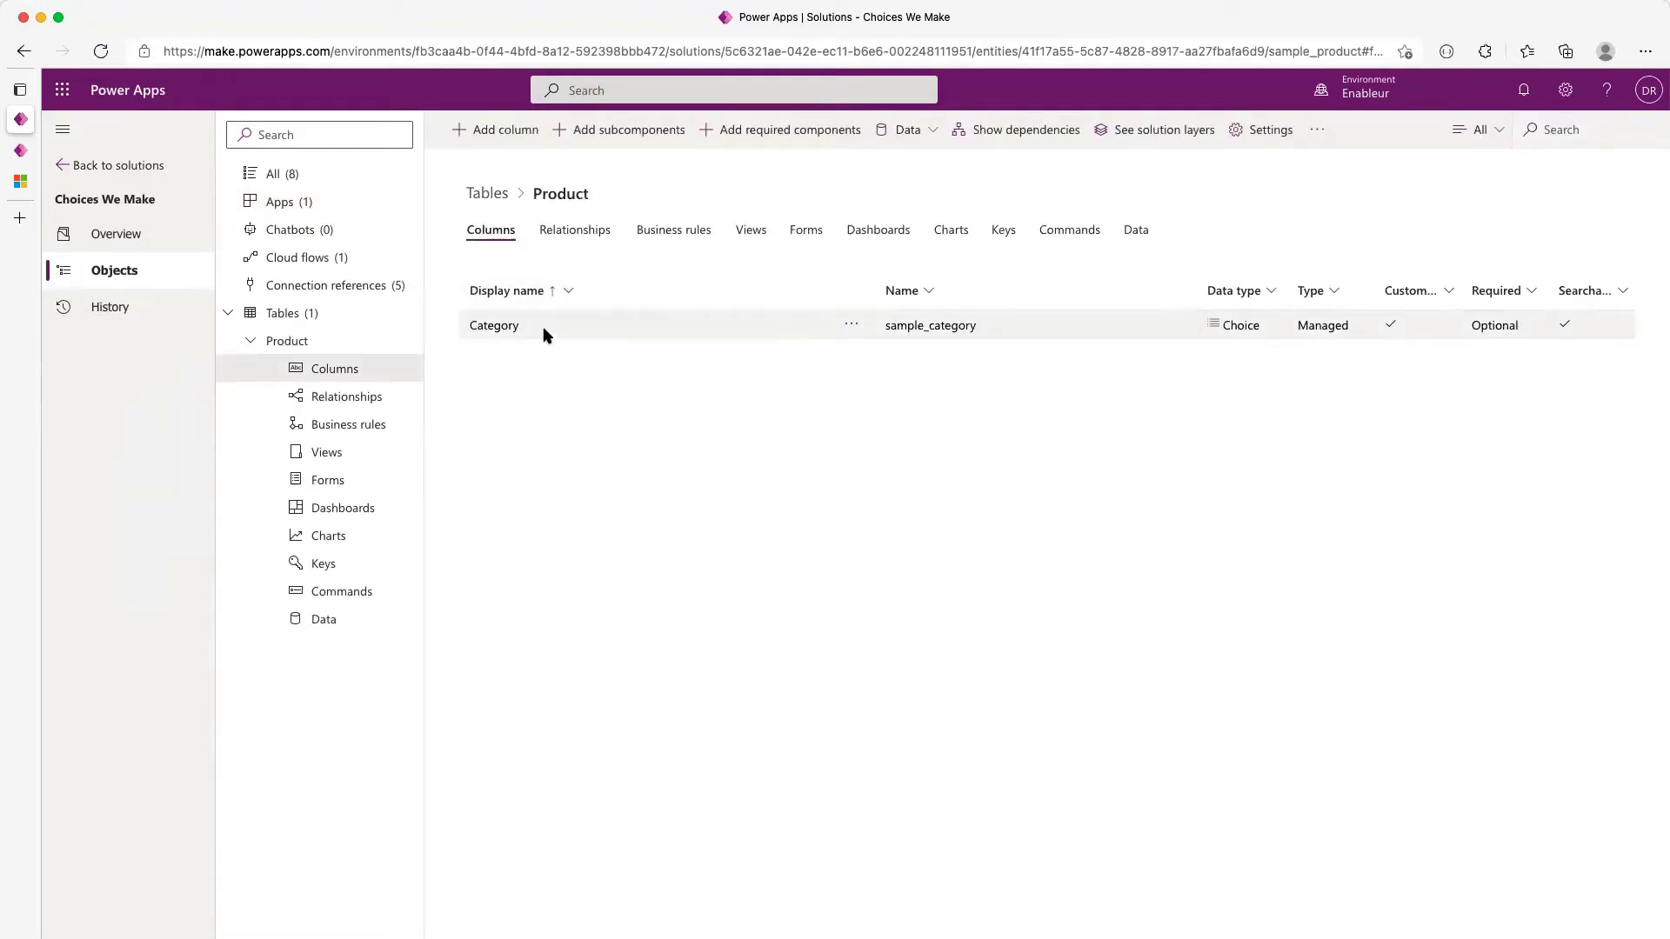
{"action": "left_click", "coordinate": [512, 331]}
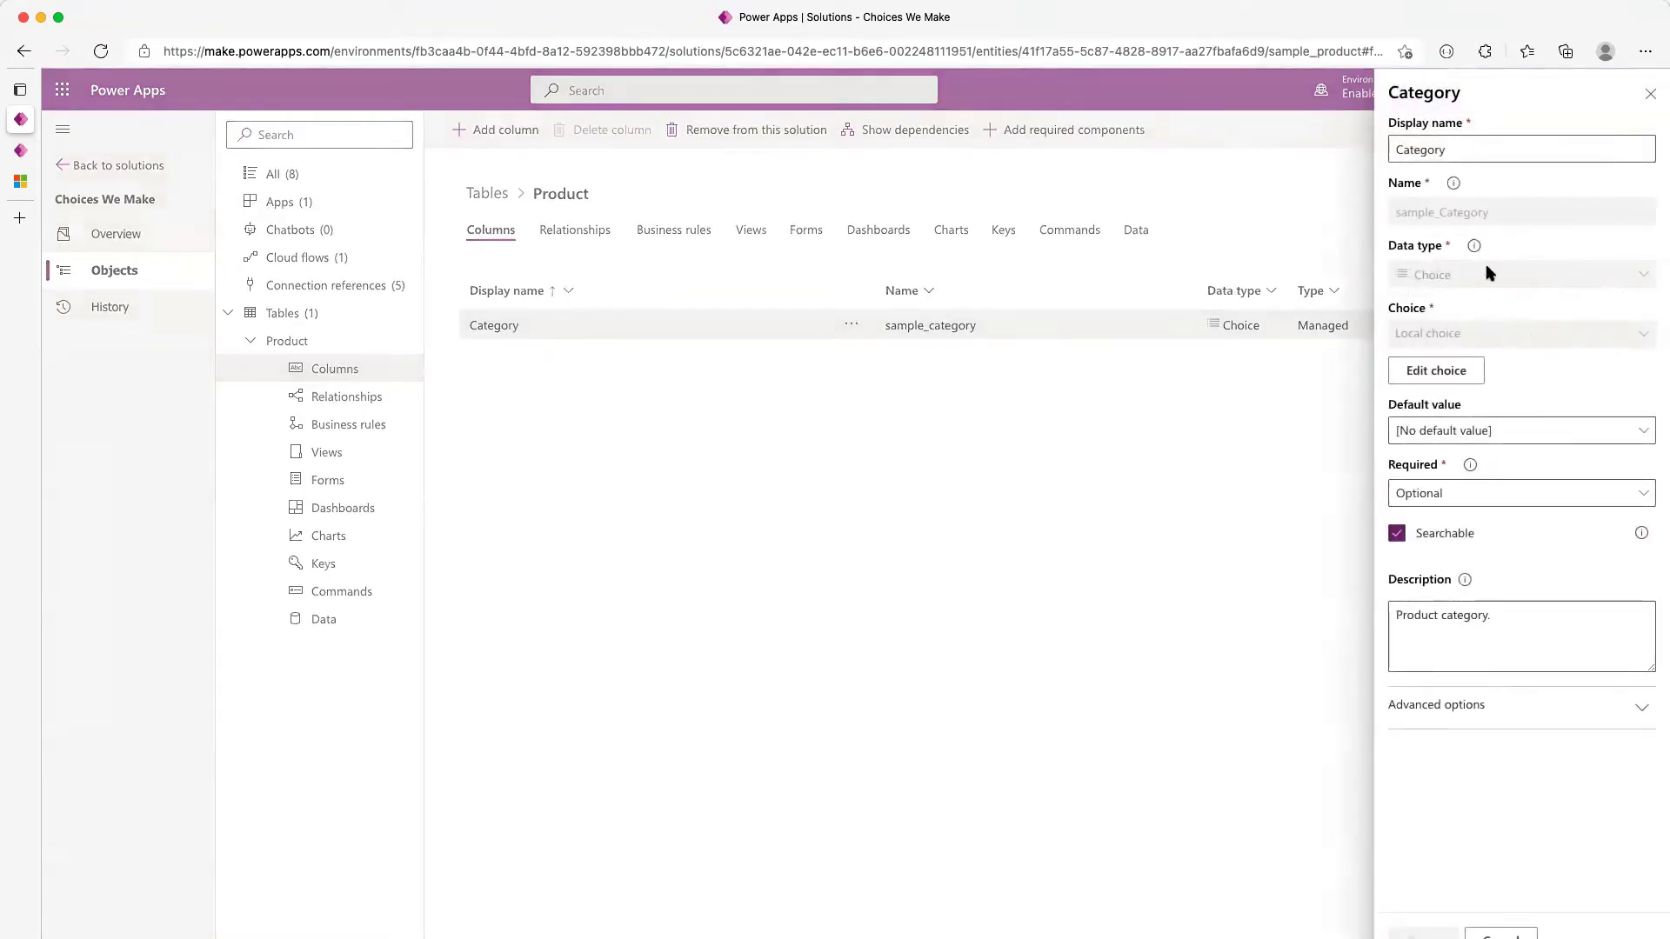
{"action": "key", "text": "Escape"}
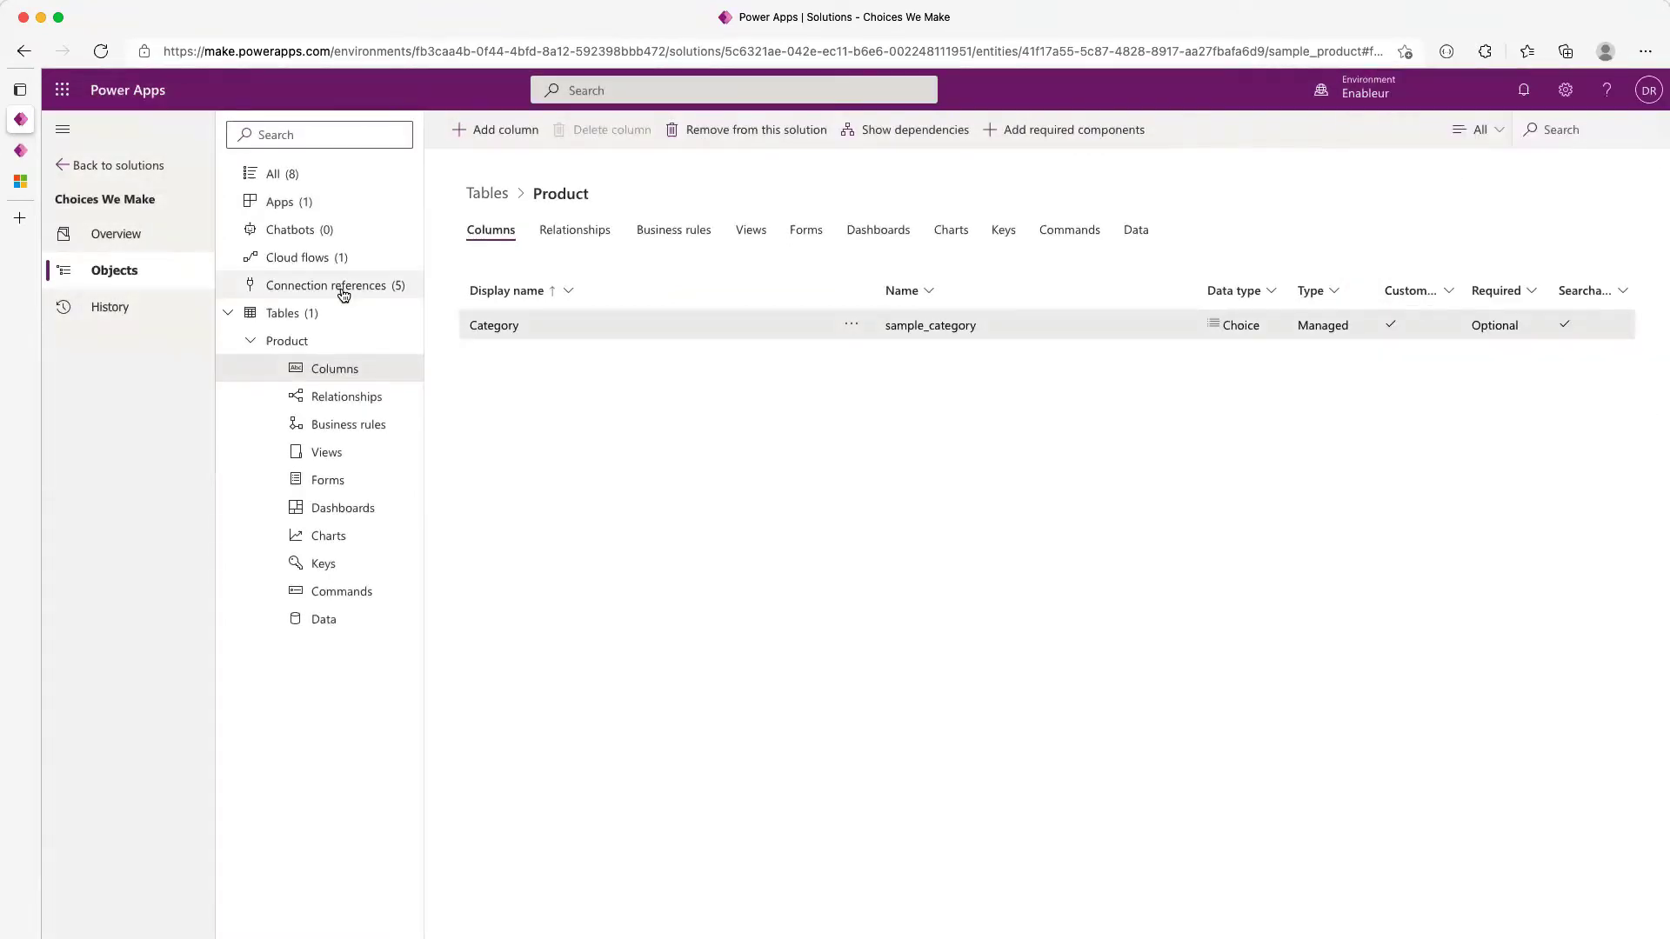
Open the Change Category cloud flow and expand its manual trigger input
{"action": "left_click", "coordinate": [330, 261]}
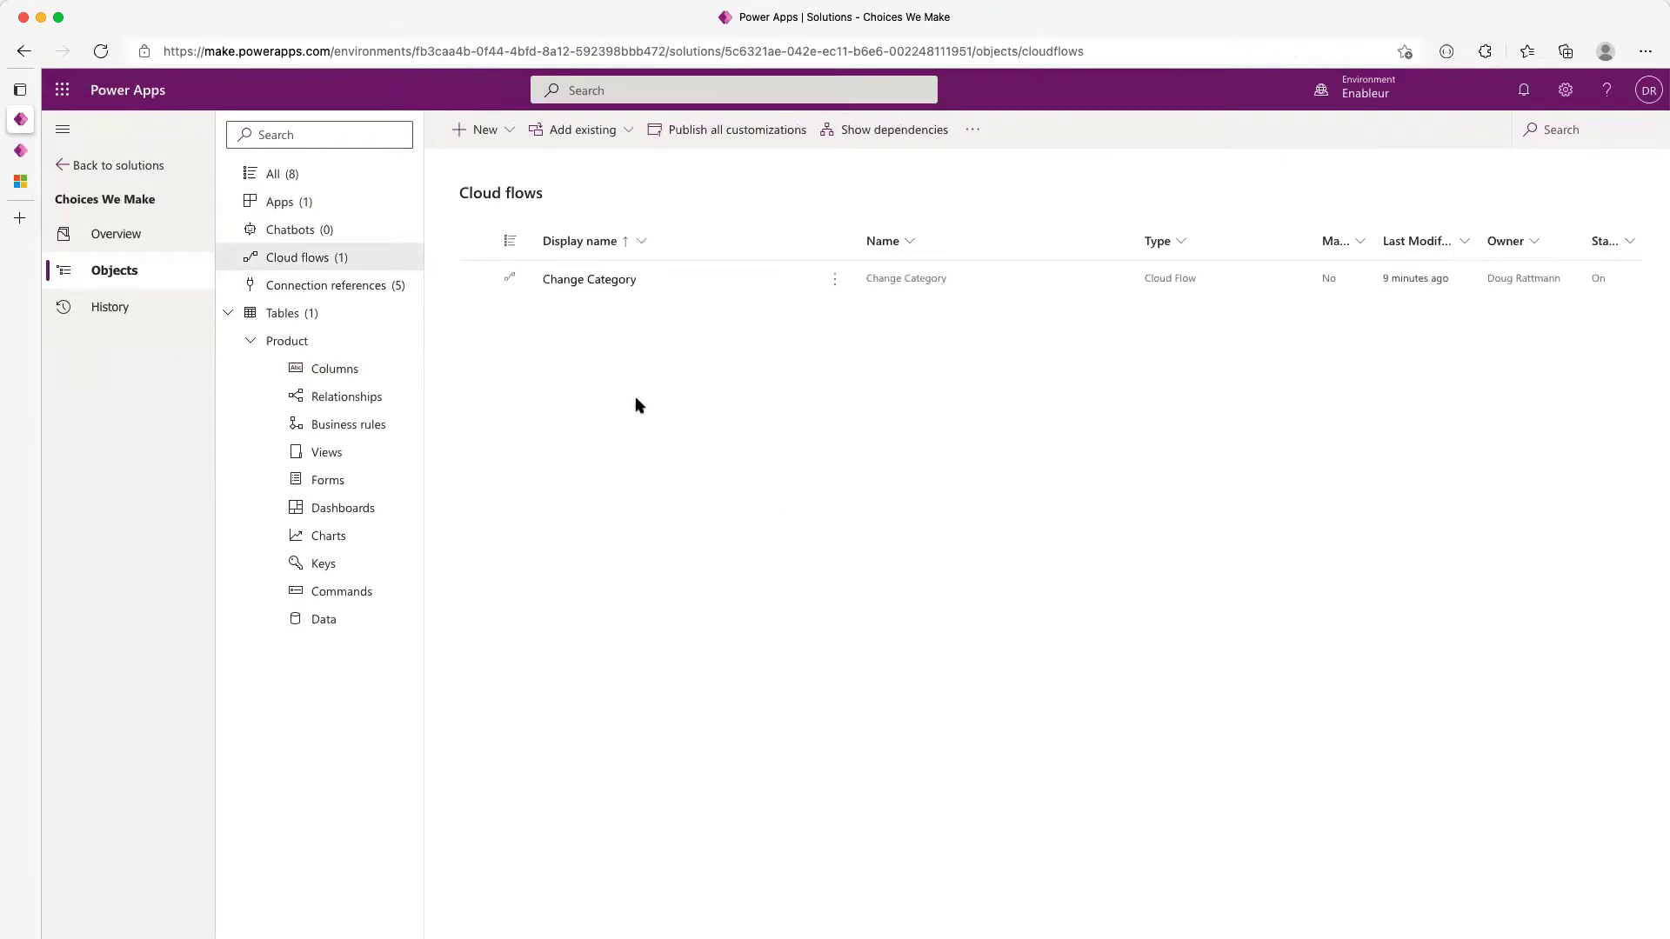
{"action": "left_click", "coordinate": [577, 276]}
{"action": "left_click", "coordinate": [930, 187]}
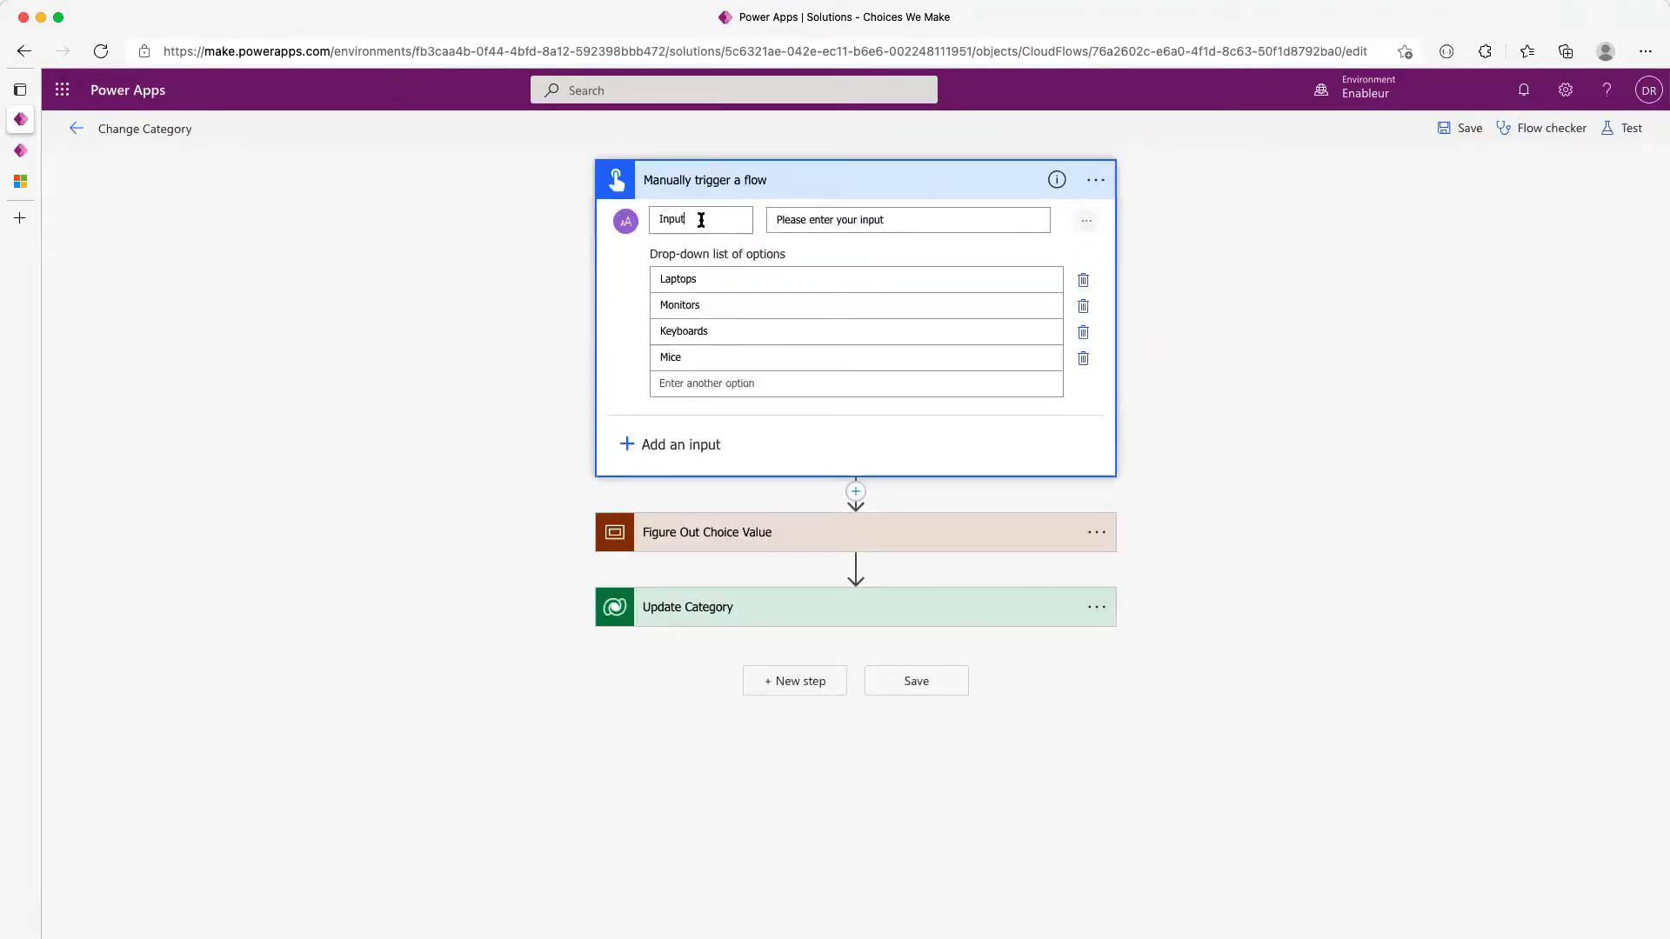
Rename the trigger's input from Input to Category
{"action": "left_click_drag", "start_coordinate": [708, 217], "coordinate": [650, 215]}
{"action": "type", "text": "New Category"}
{"action": "left_click_drag", "start_coordinate": [685, 219], "coordinate": [566, 231]}
{"action": "key", "text": "BackSpace"}
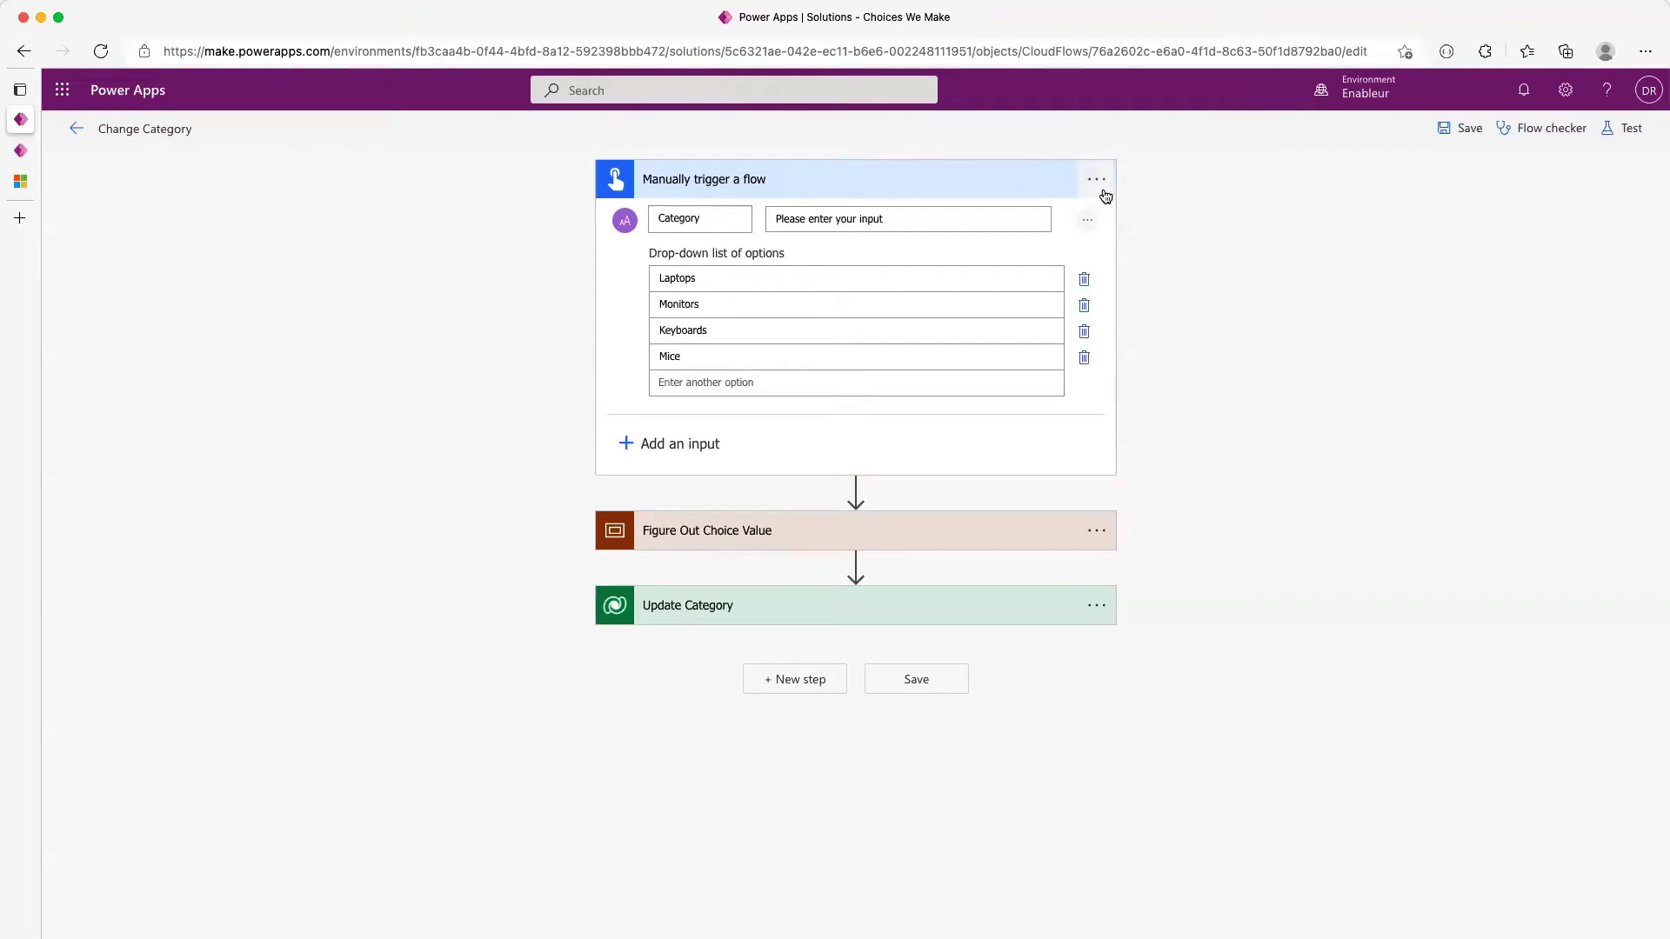
{"action": "left_click", "coordinate": [1087, 220]}
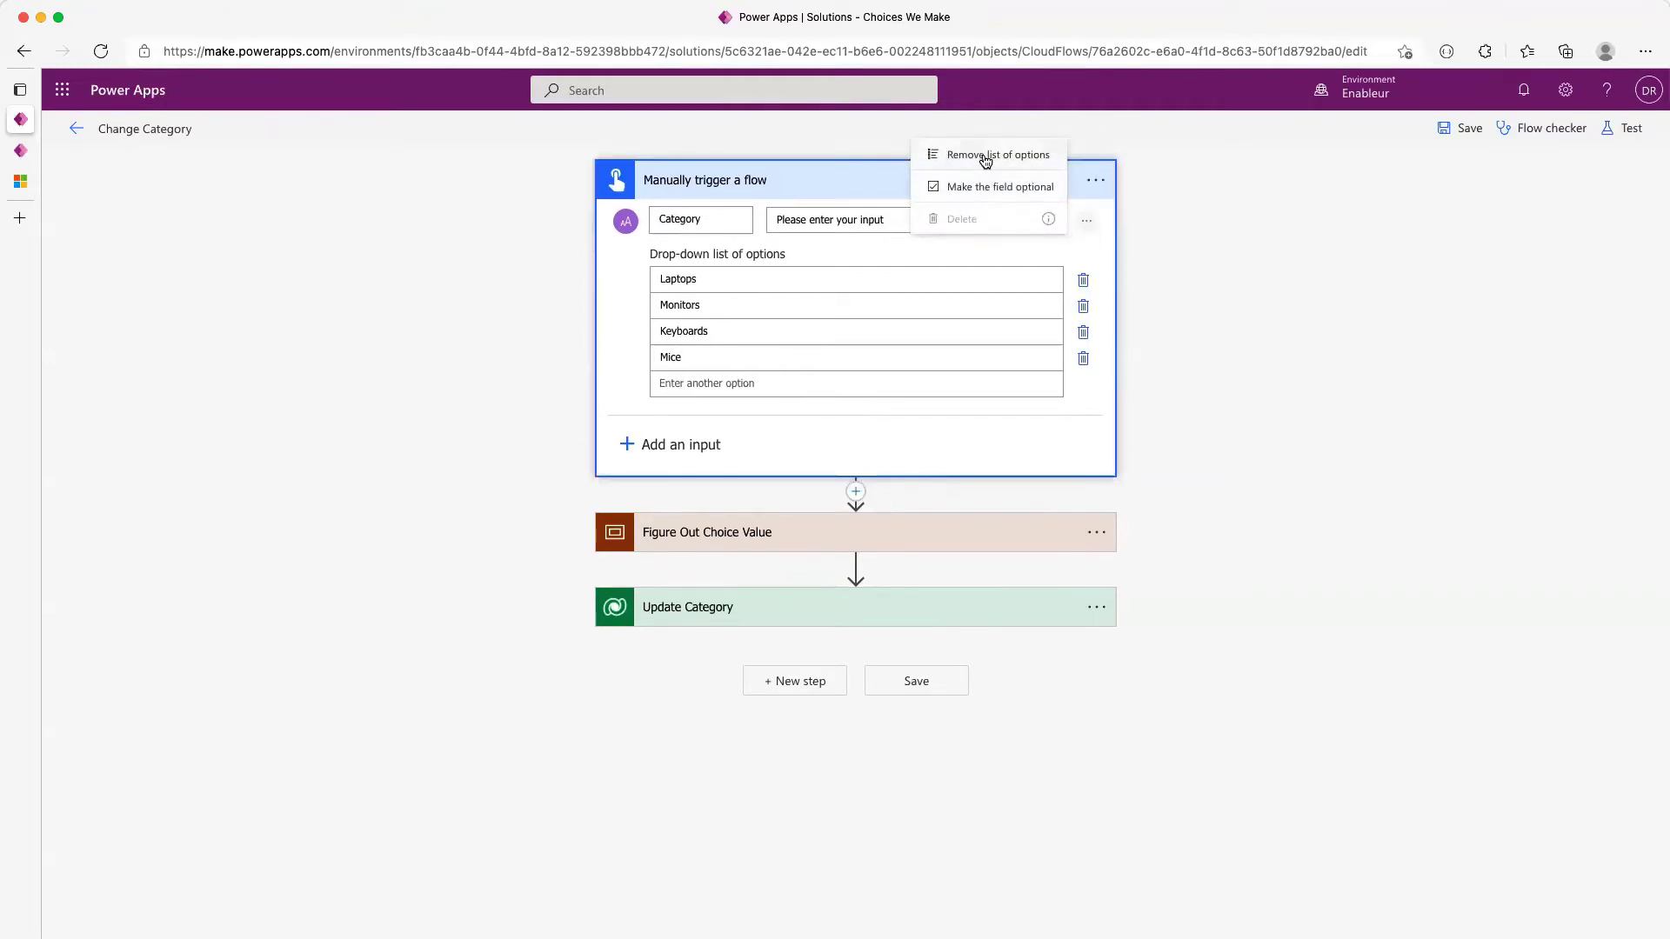
{"action": "left_click", "coordinate": [1107, 258]}
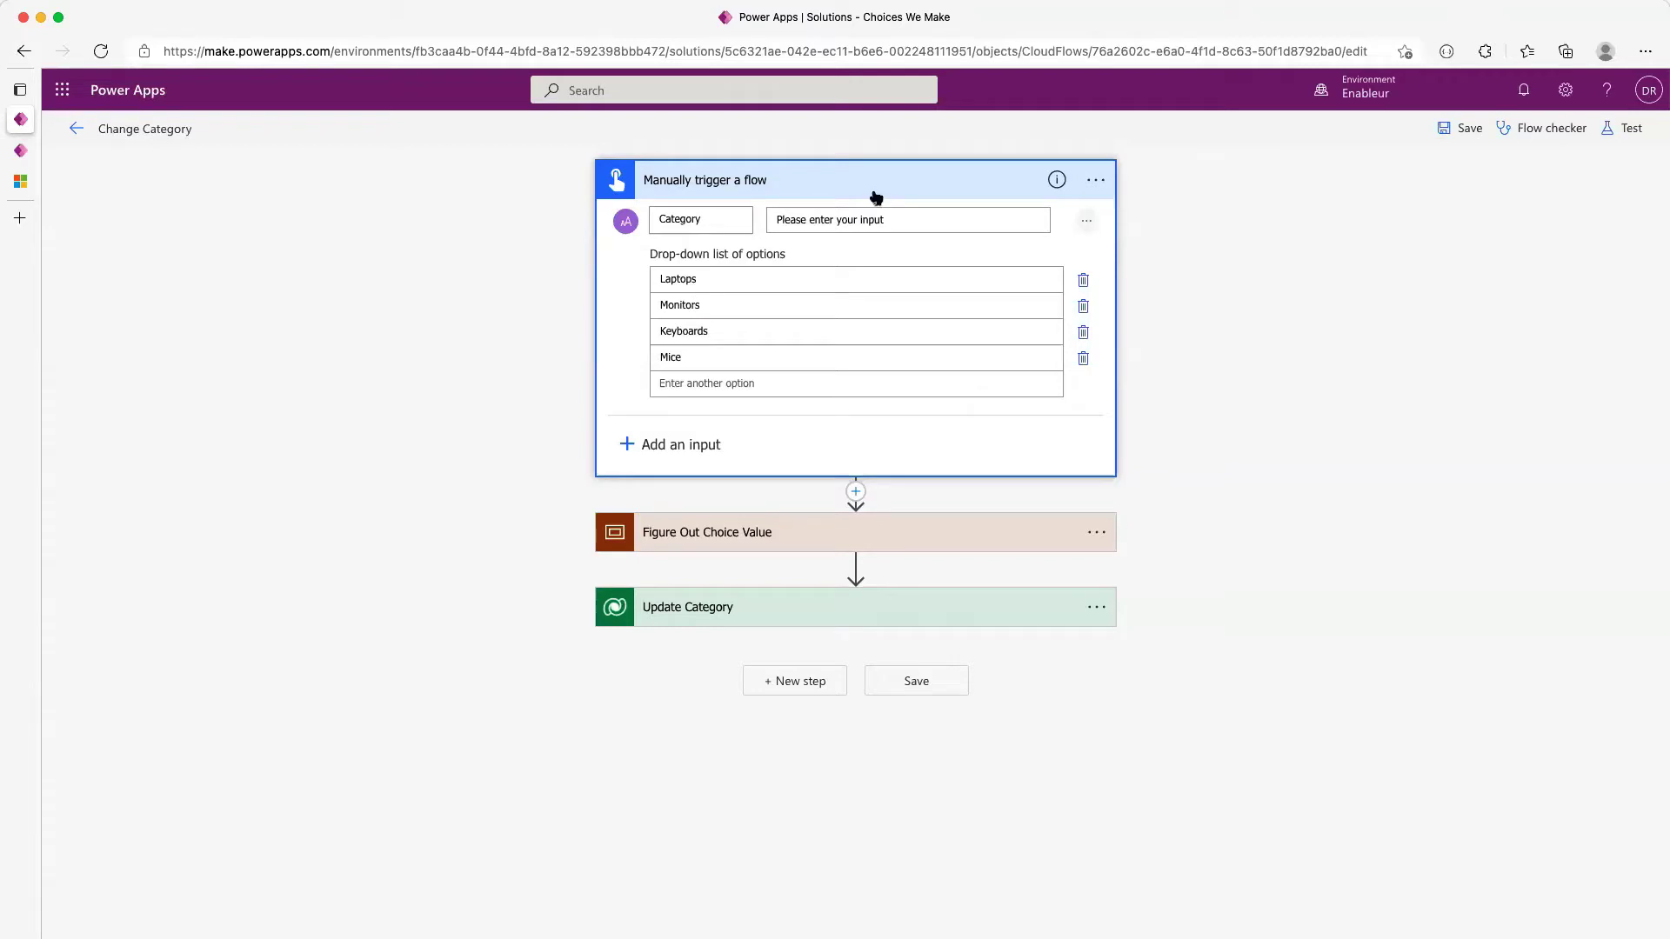
Compare the Update Category step's Row ID with the ID in the Laptop record's URL
{"action": "left_click_drag", "start_coordinate": [718, 280], "coordinate": [619, 289]}
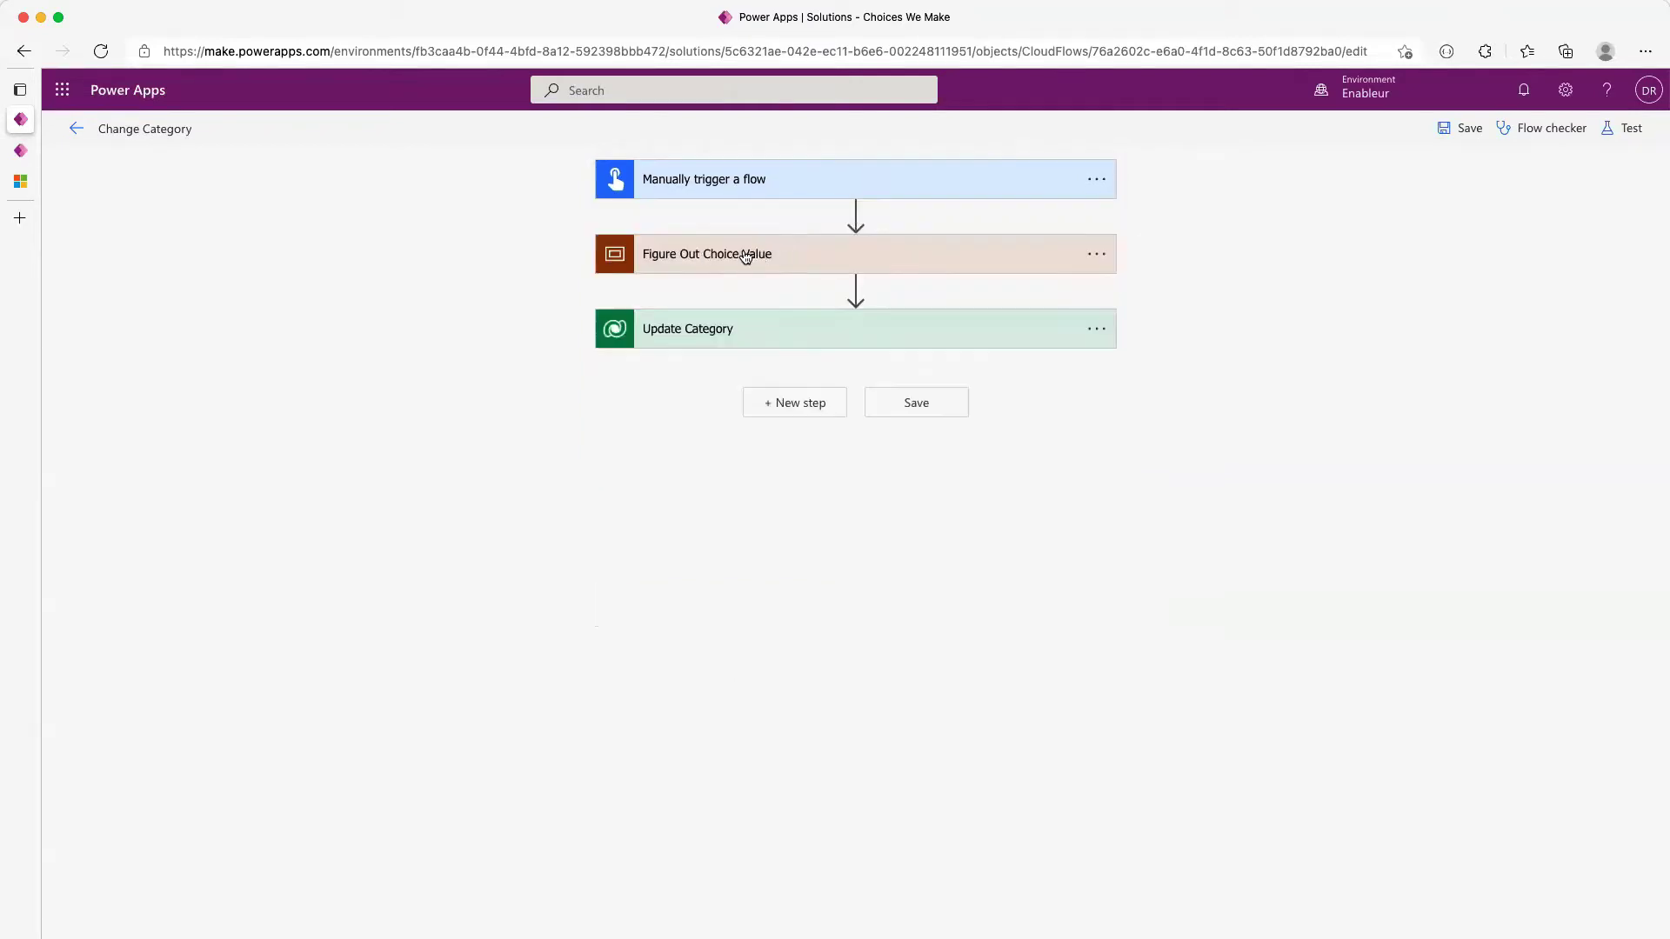
{"action": "left_click", "coordinate": [799, 329]}
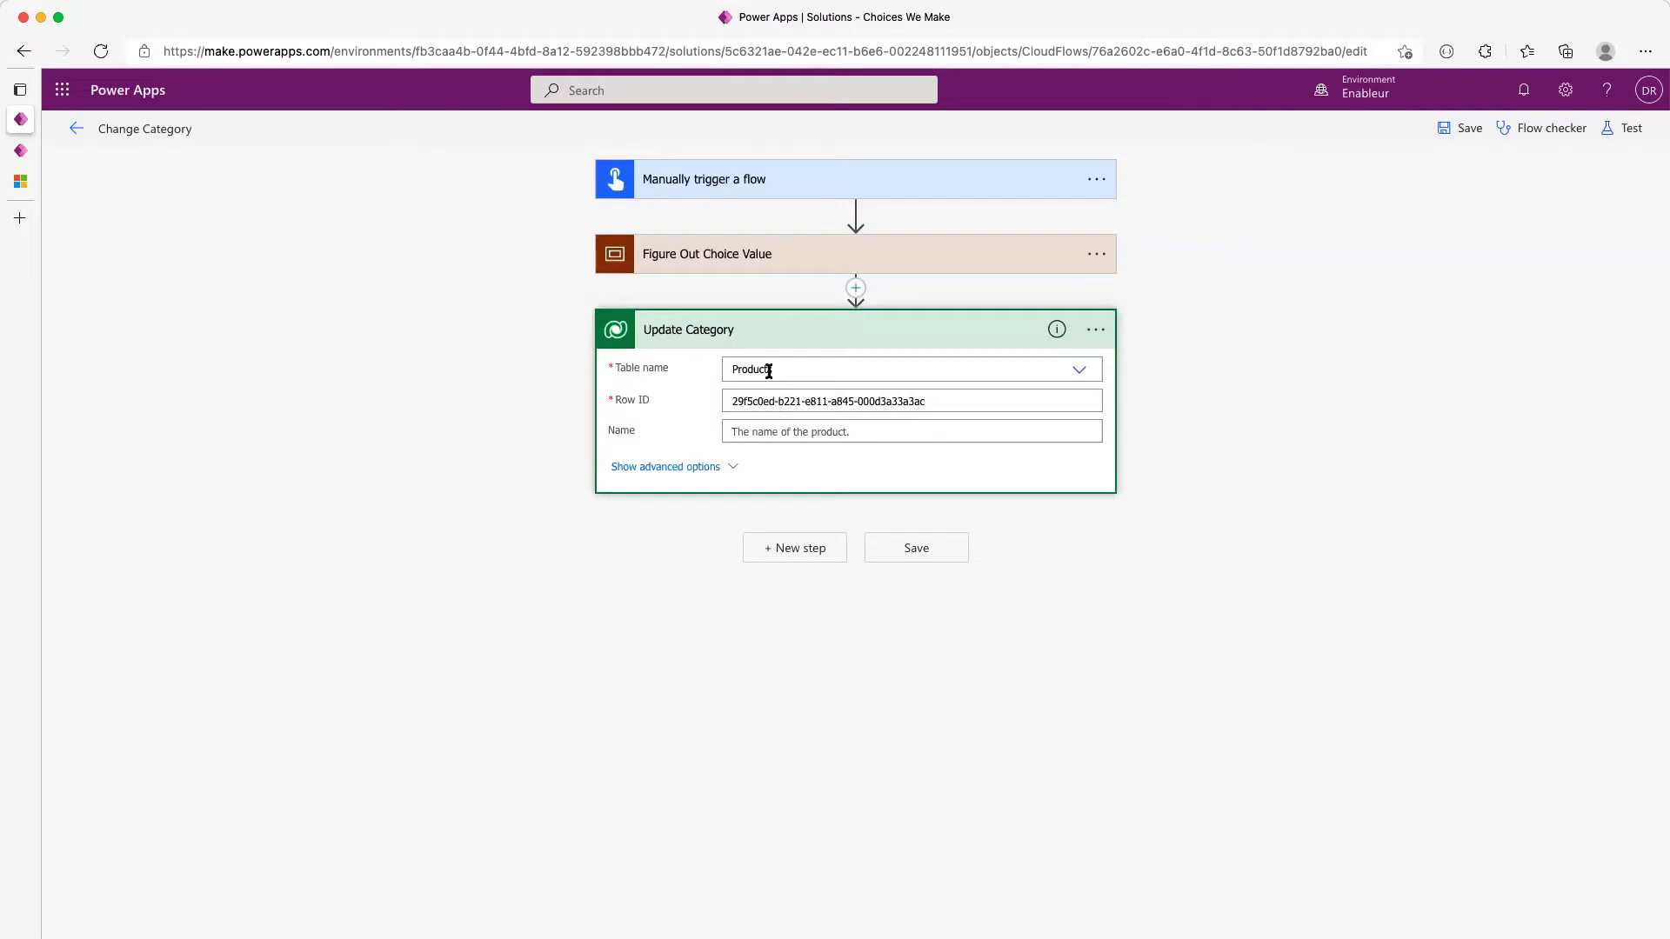
{"action": "left_click", "coordinate": [20, 152]}
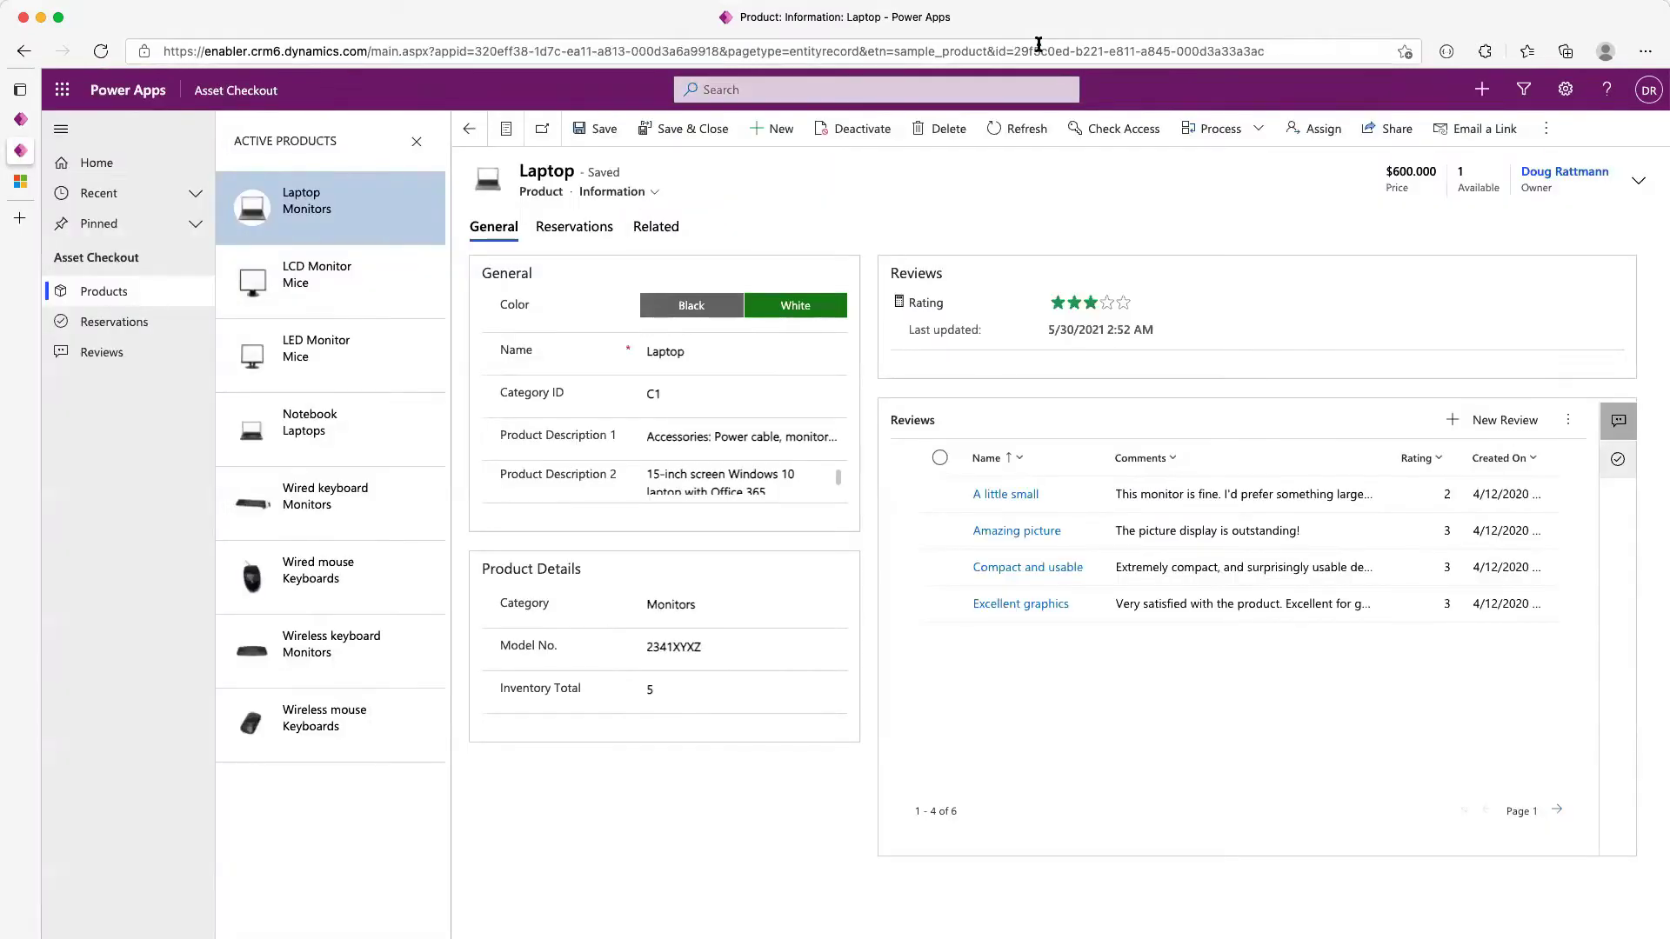
{"action": "left_click_drag", "start_coordinate": [1014, 50], "coordinate": [1318, 49]}
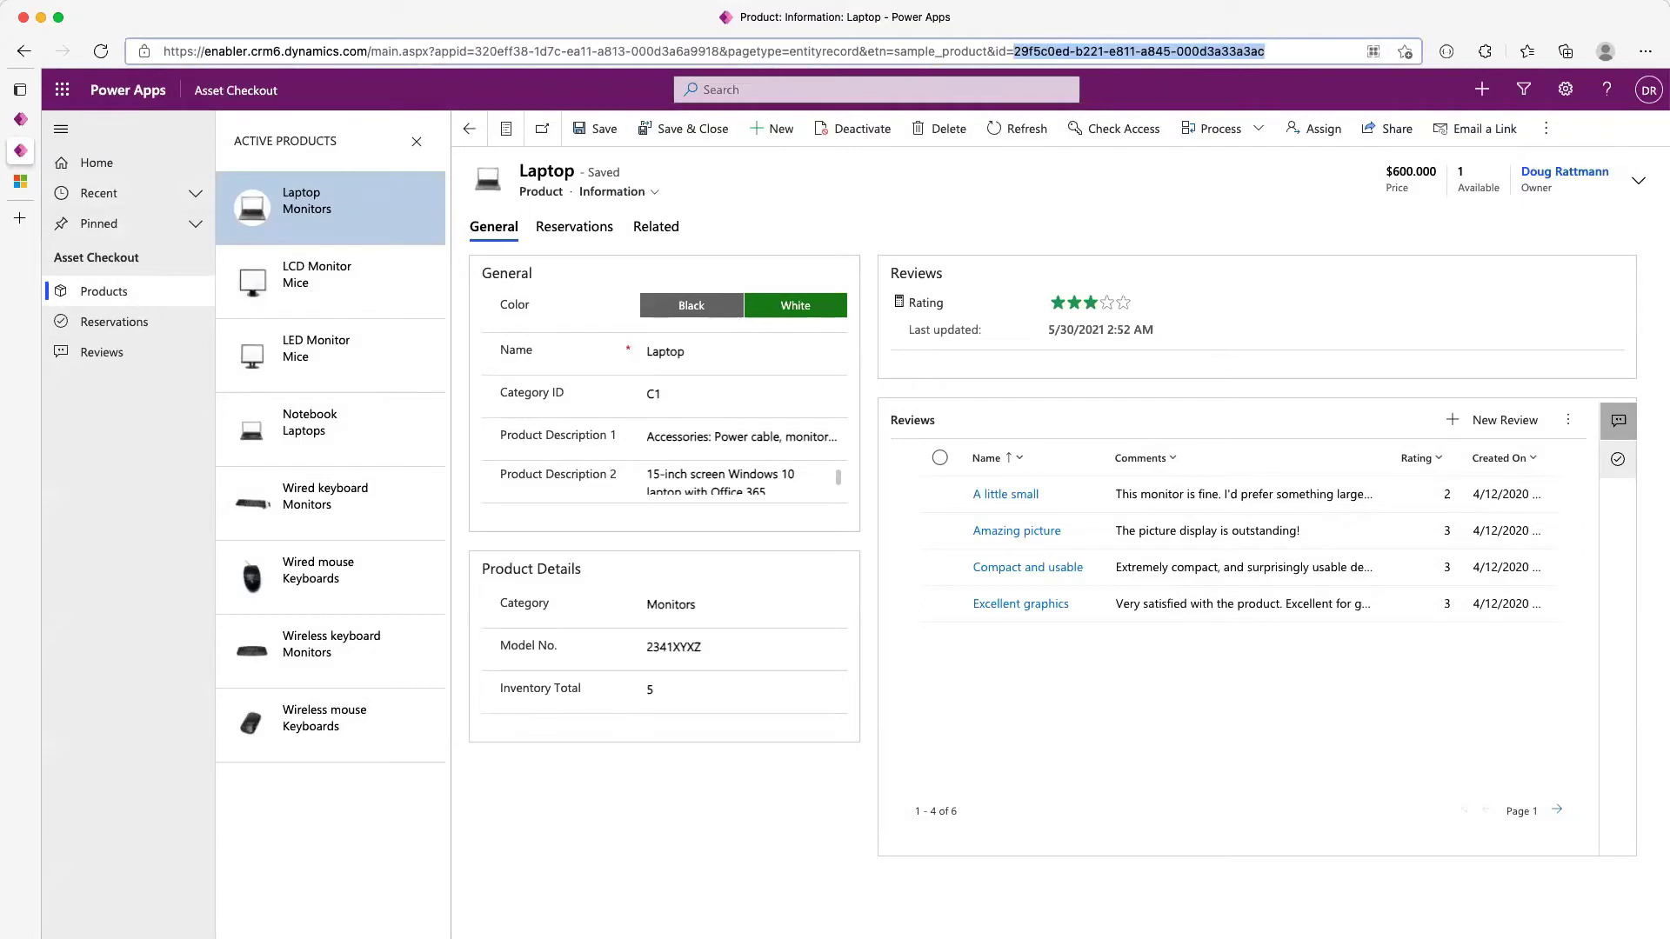
{"action": "mouse_move", "coordinate": [19, 179]}
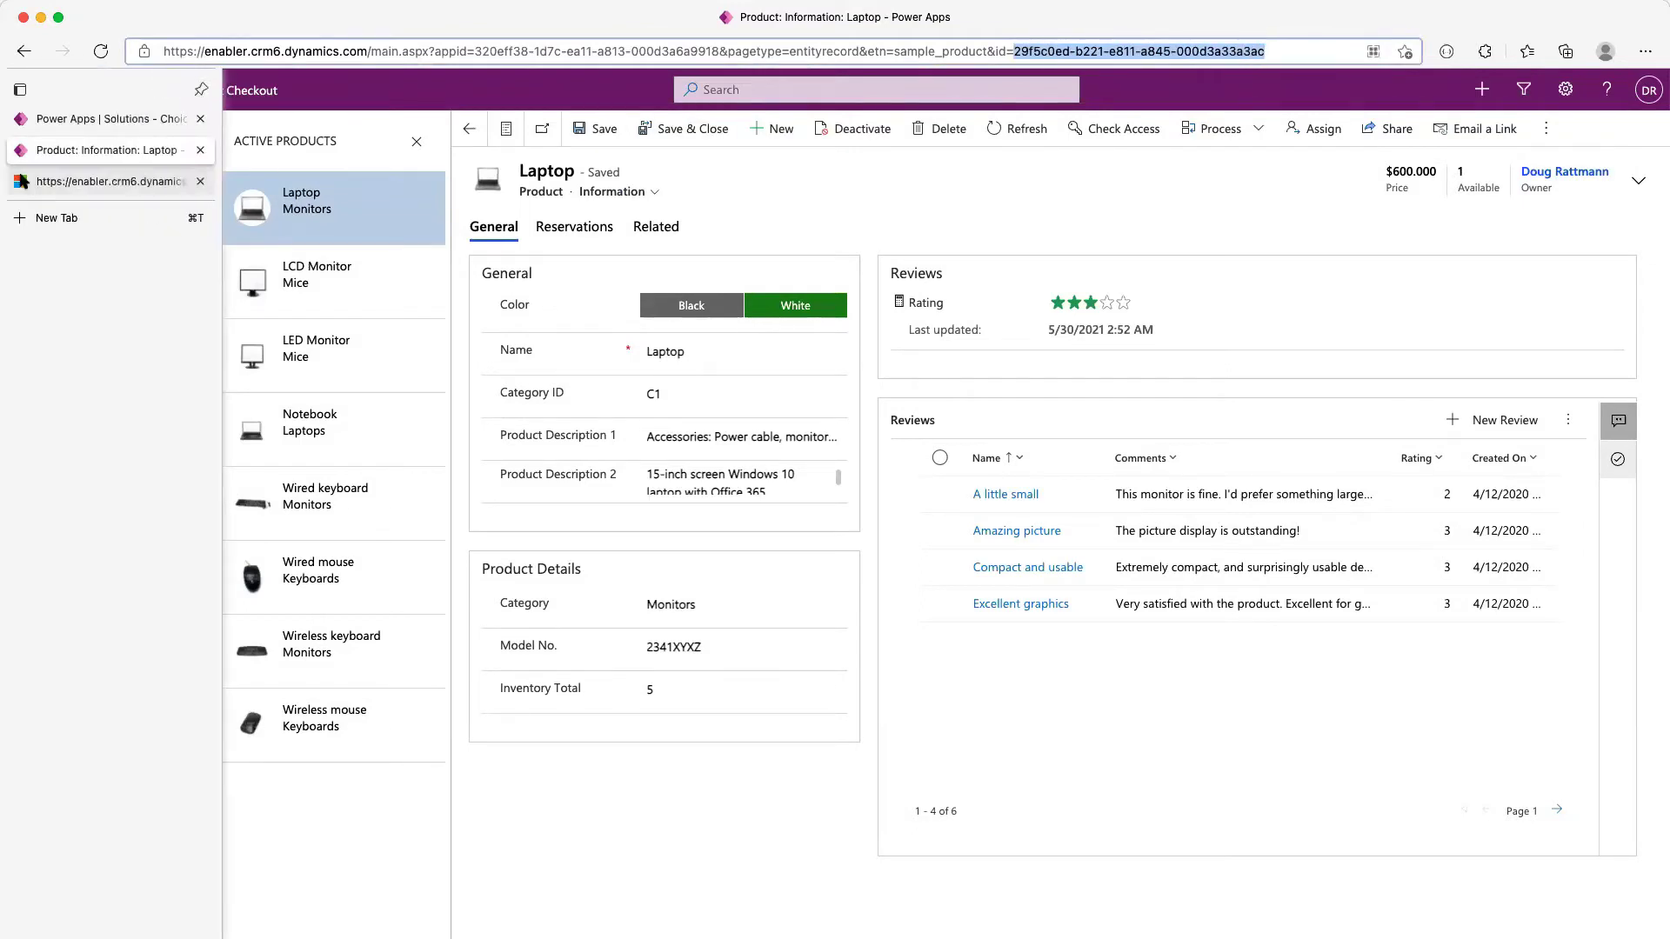
{"action": "left_click", "coordinate": [38, 131]}
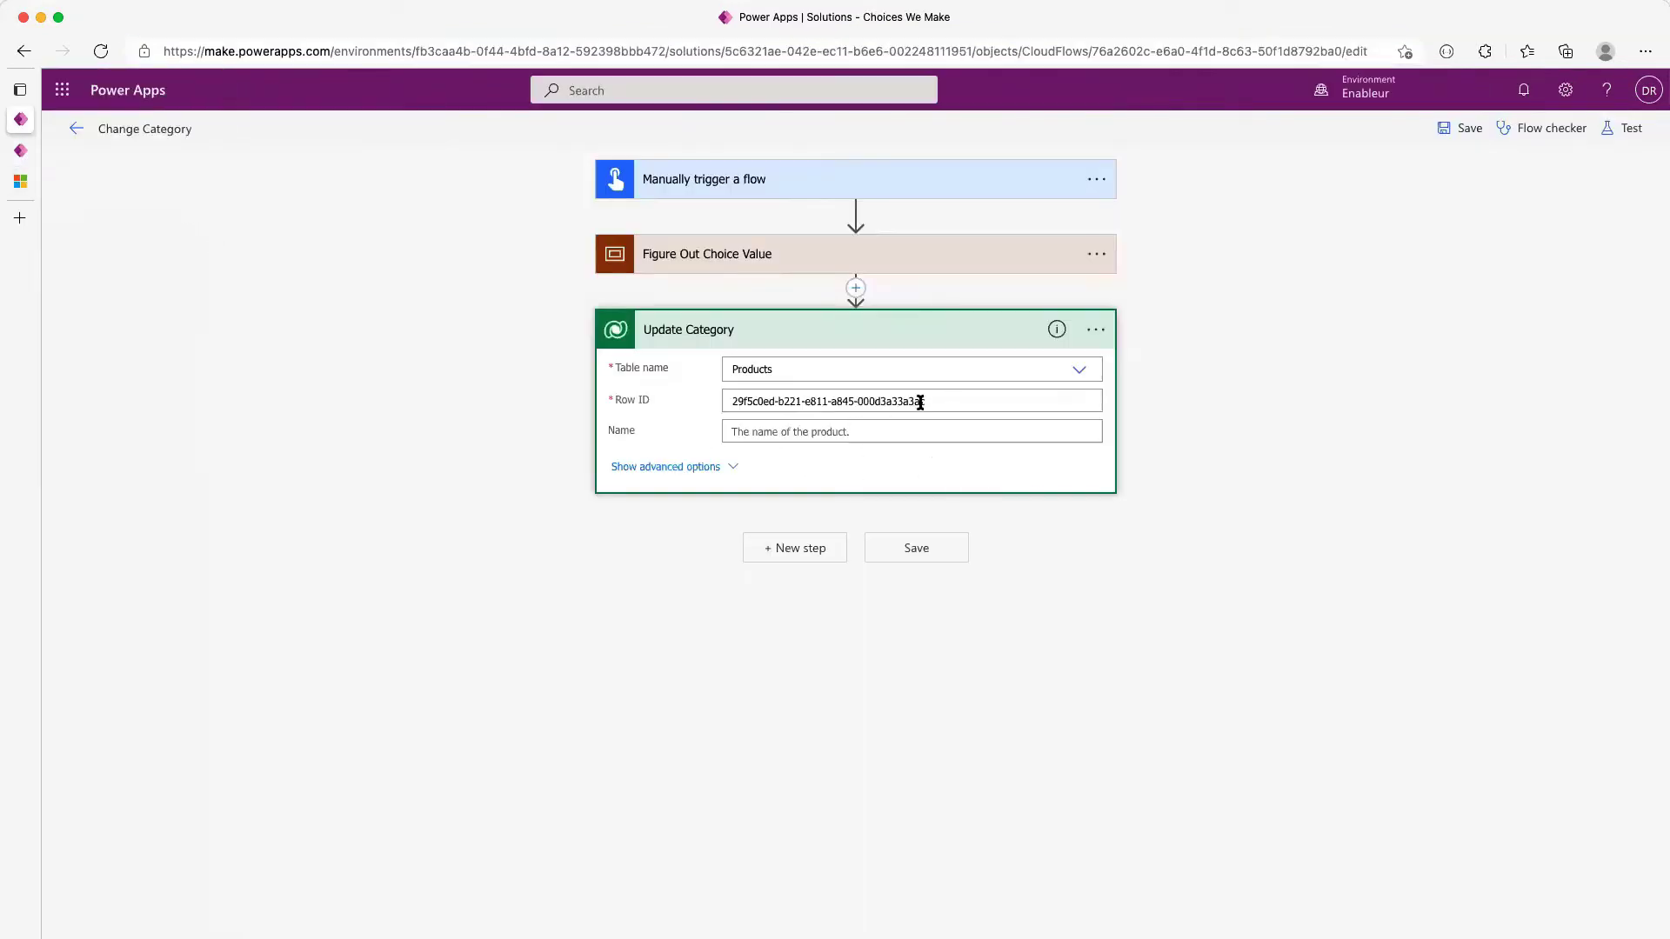
In Update Category, clear the Category value, try Laptops as a custom value, then set it to 1
{"action": "left_click", "coordinate": [686, 470]}
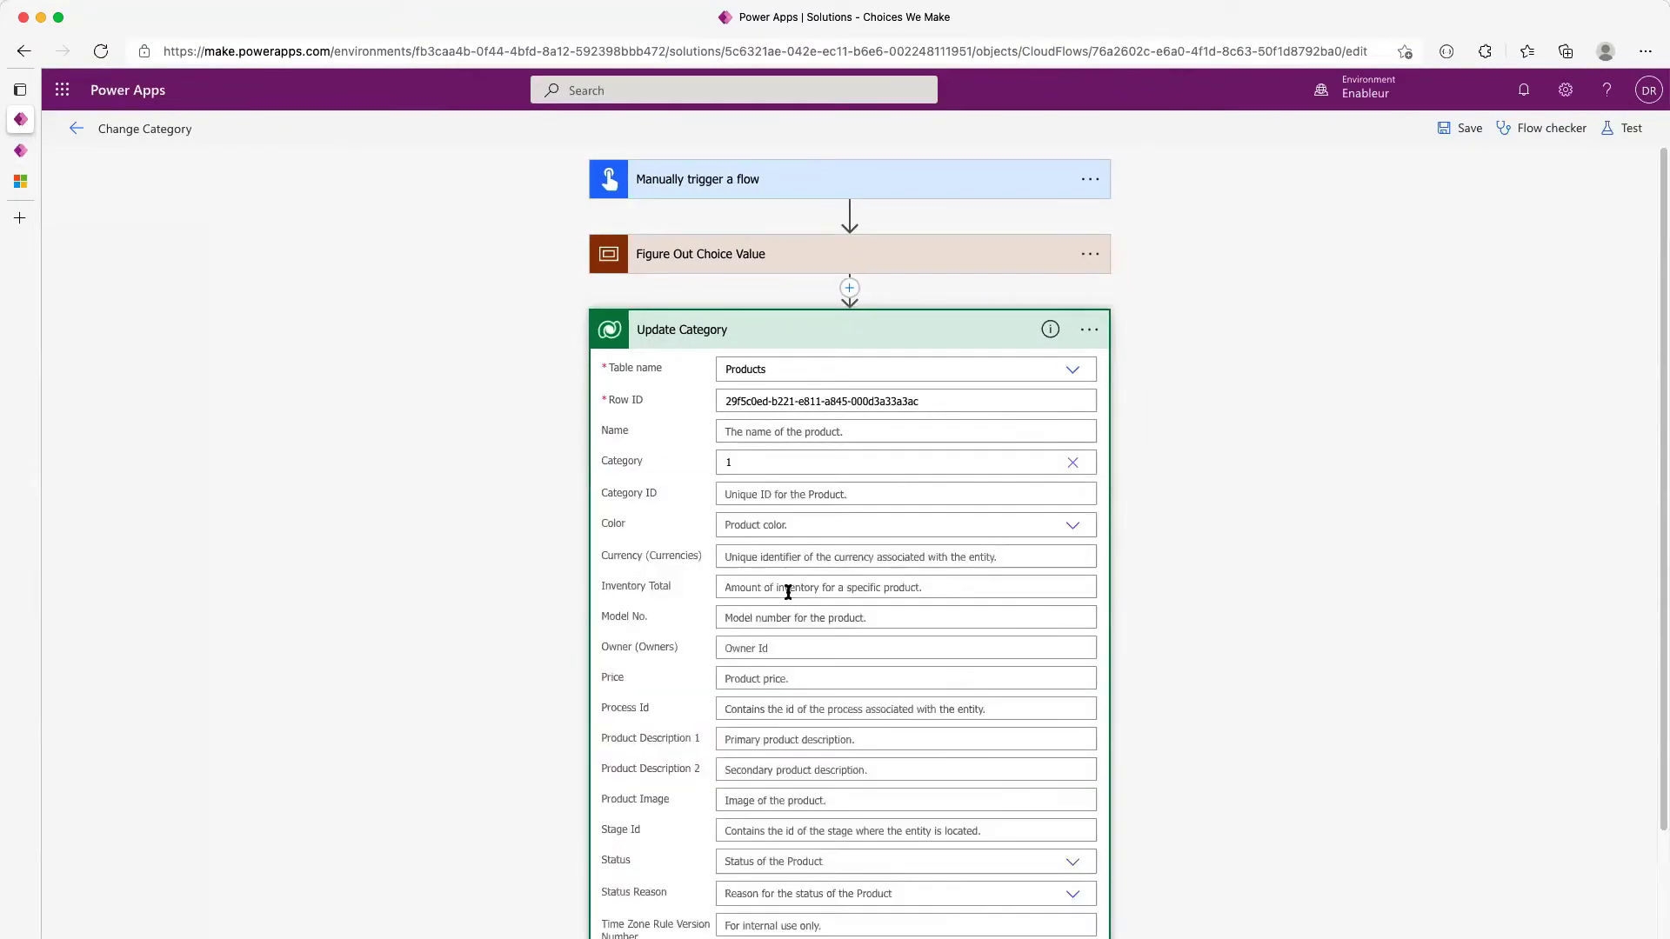
{"action": "left_click", "coordinate": [1073, 462]}
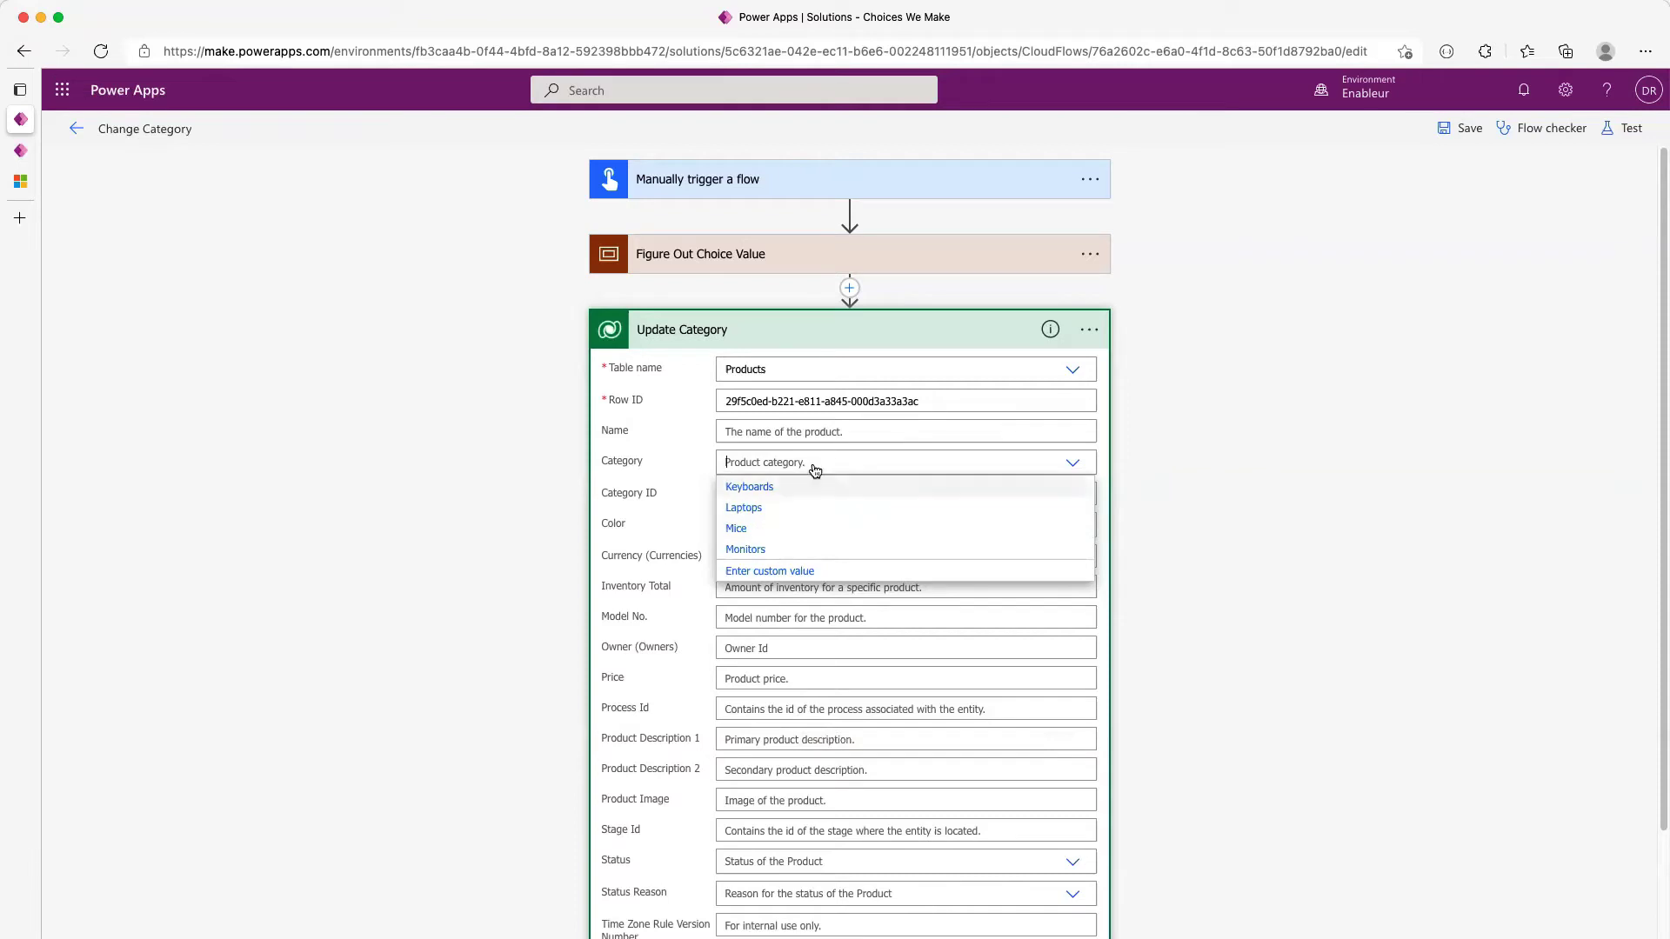
{"action": "left_click", "coordinate": [814, 572]}
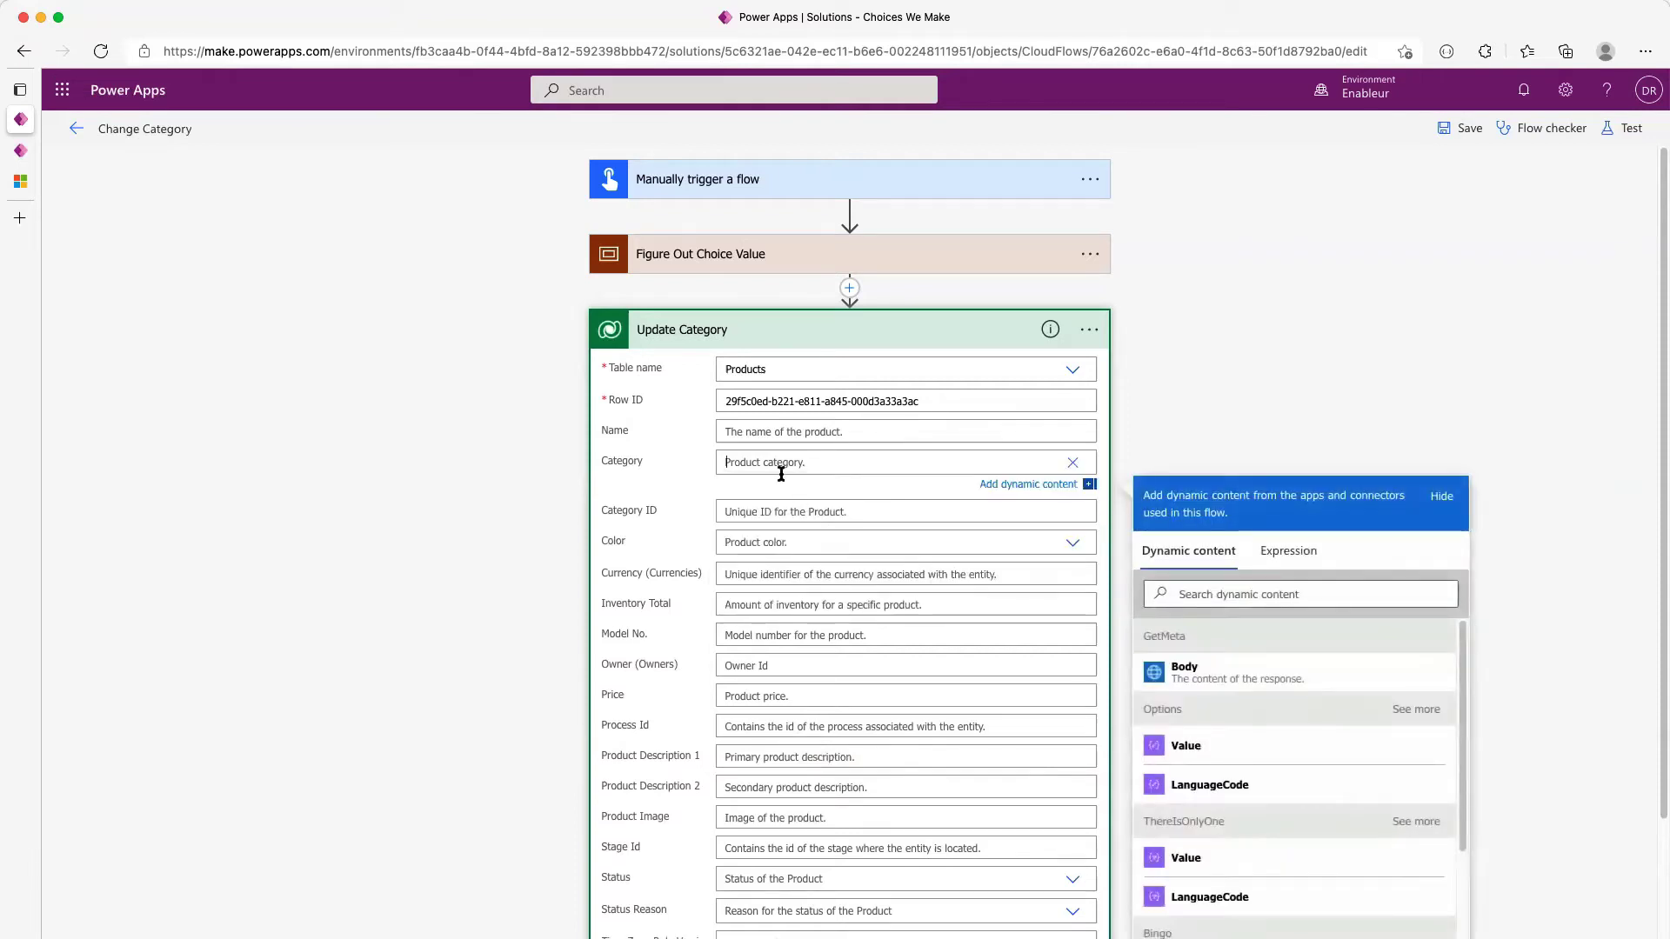
{"action": "type", "text": "Laptops"}
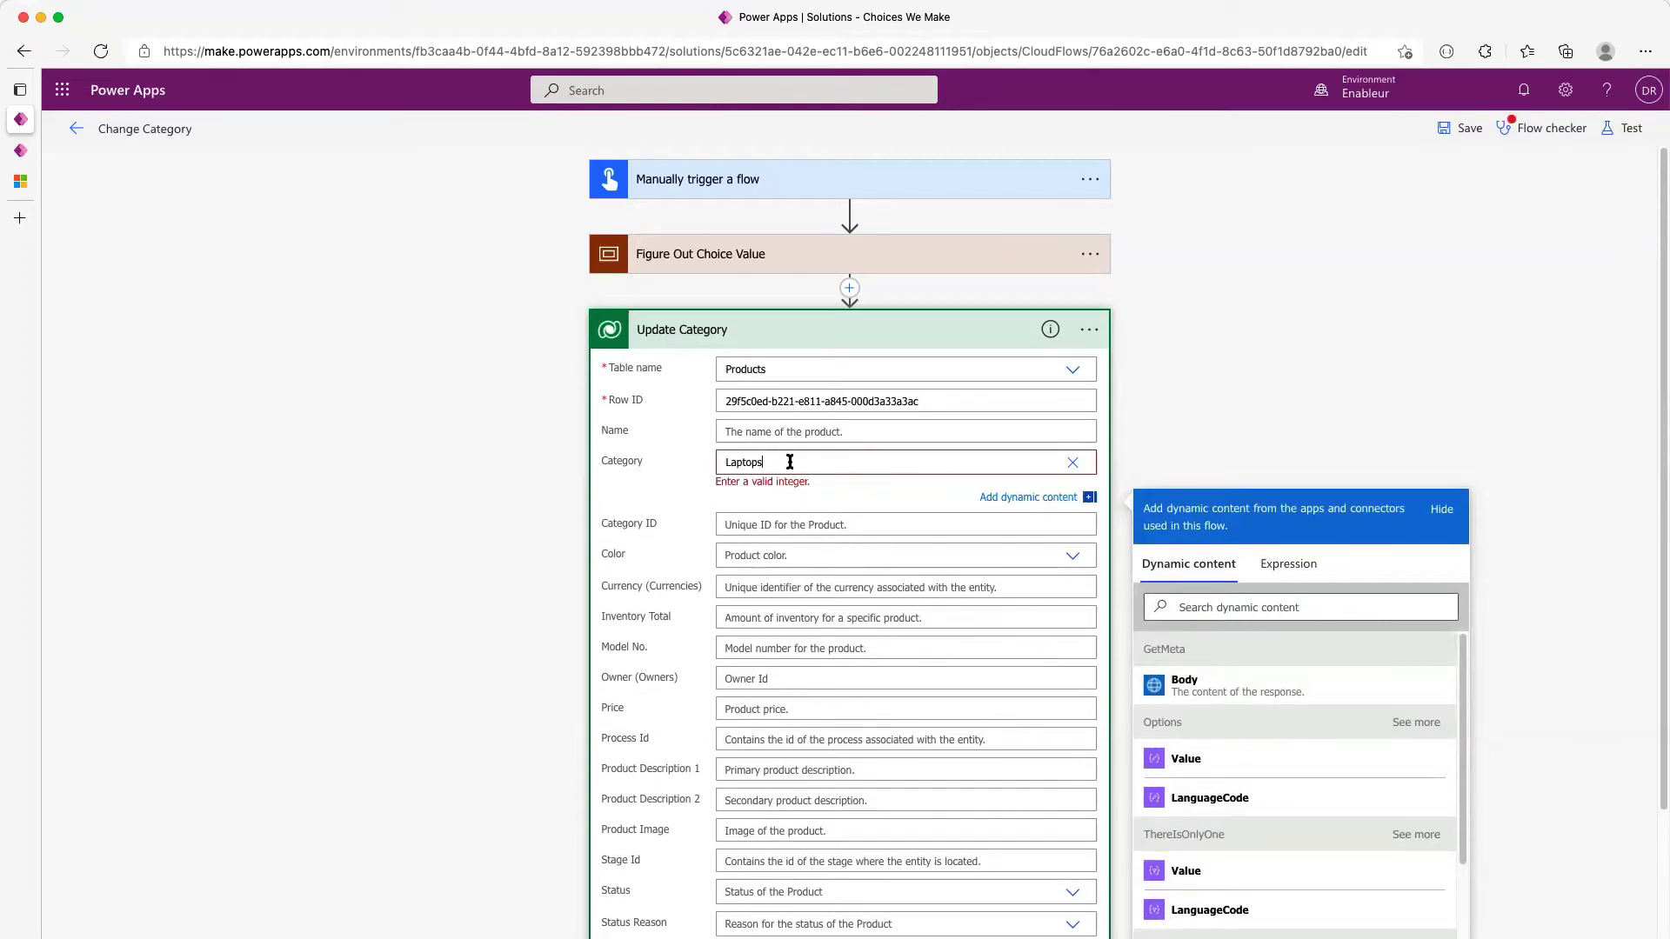
{"action": "left_click_drag", "start_coordinate": [789, 459], "coordinate": [728, 459]}
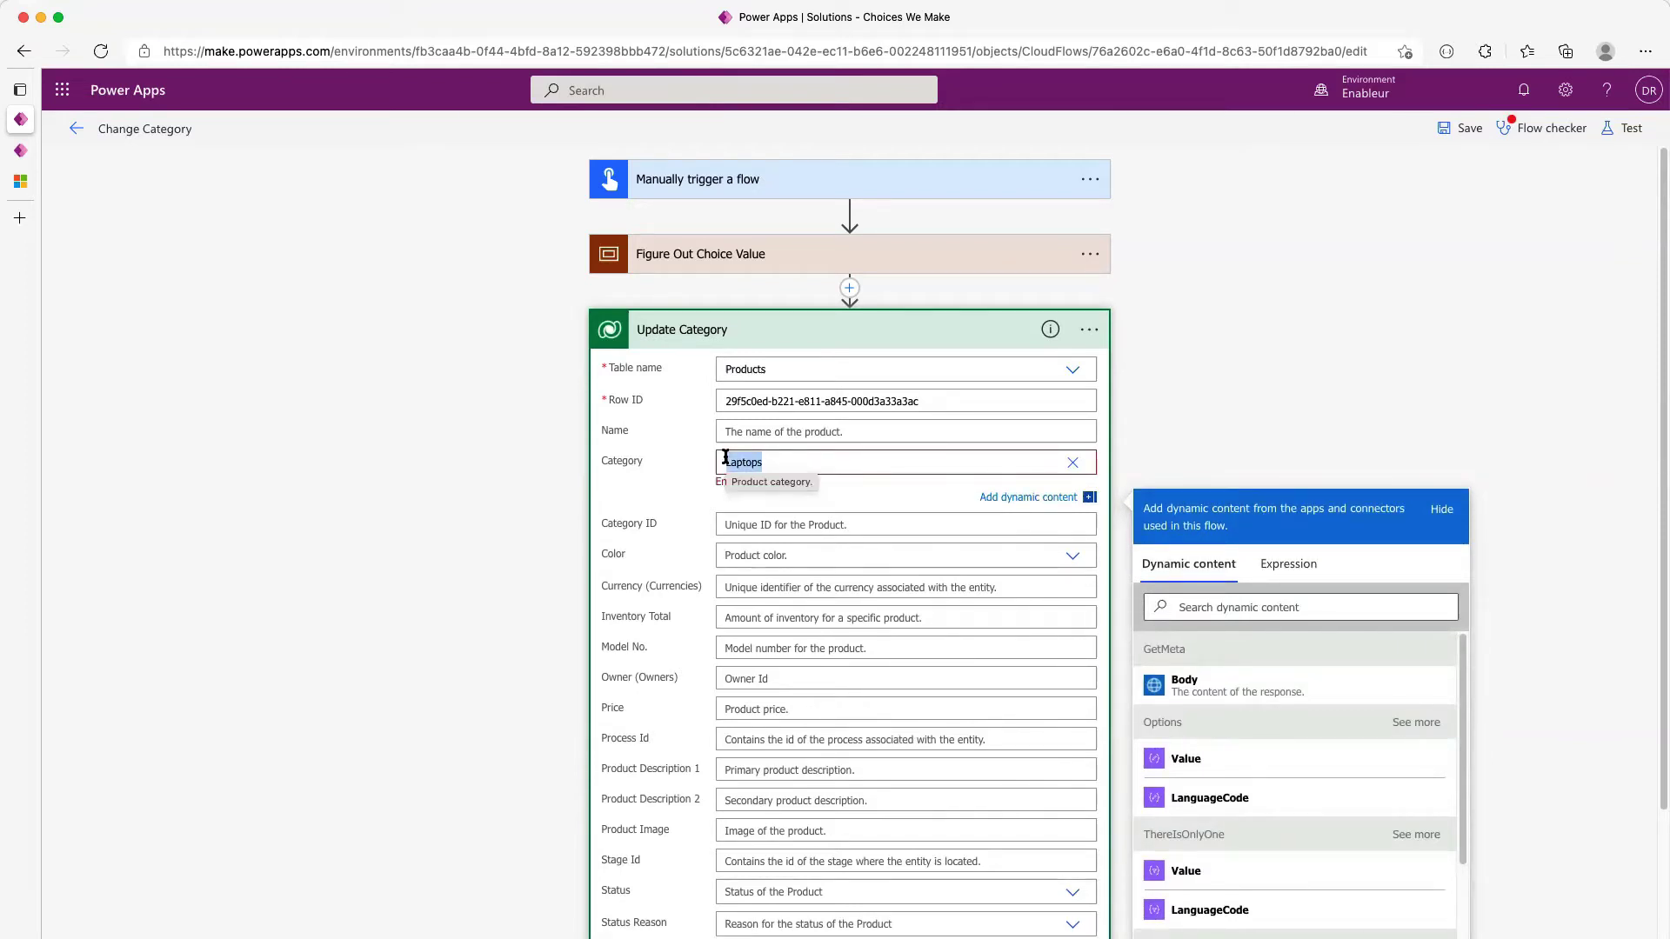
{"action": "type", "text": "1"}
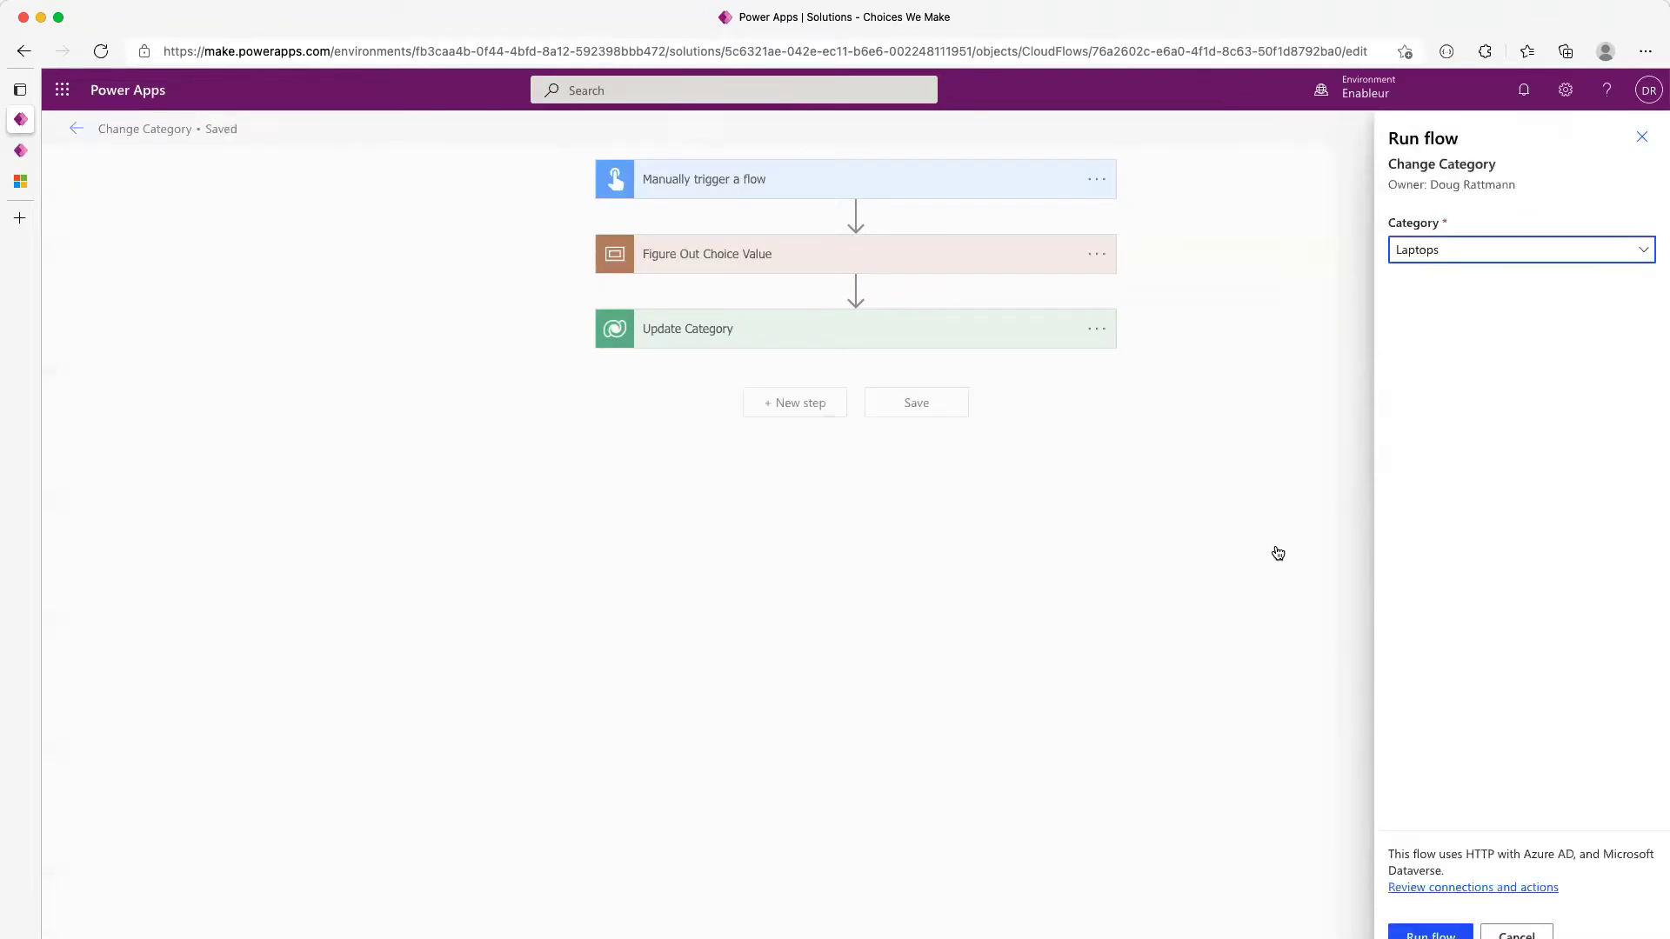
Run the Change Category flow with Laptops chosen as the Category input
{"action": "left_click", "coordinate": [1471, 258]}
{"action": "left_click", "coordinate": [1472, 258]}
{"action": "left_click", "coordinate": [1450, 932]}
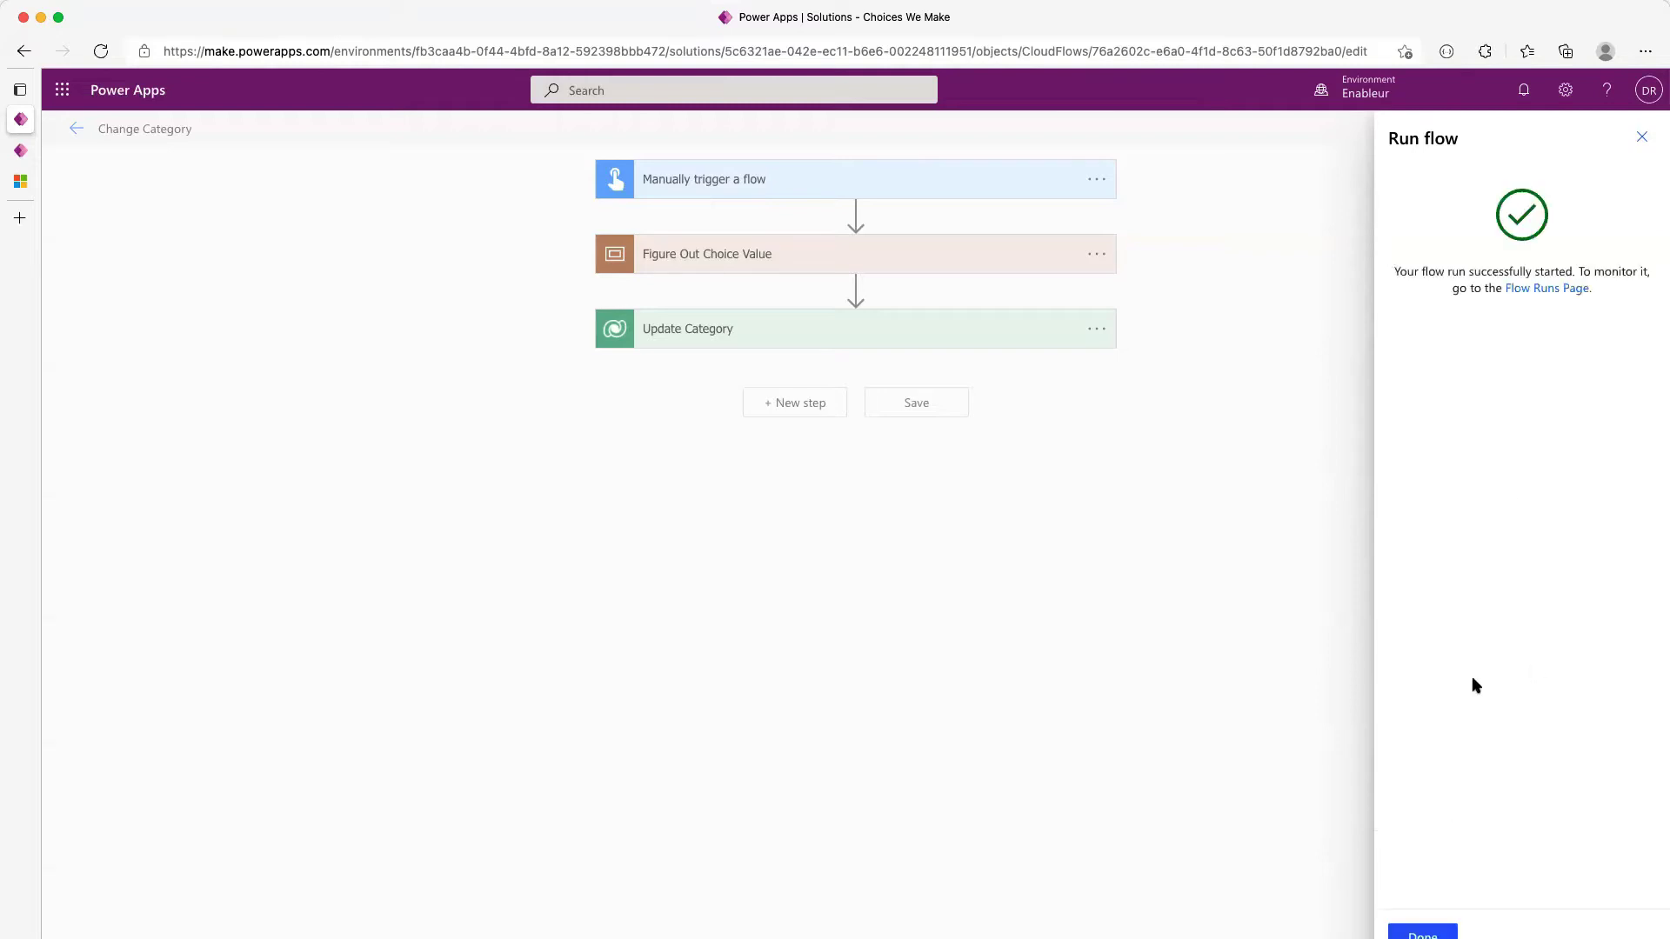
{"action": "left_click", "coordinate": [1423, 932]}
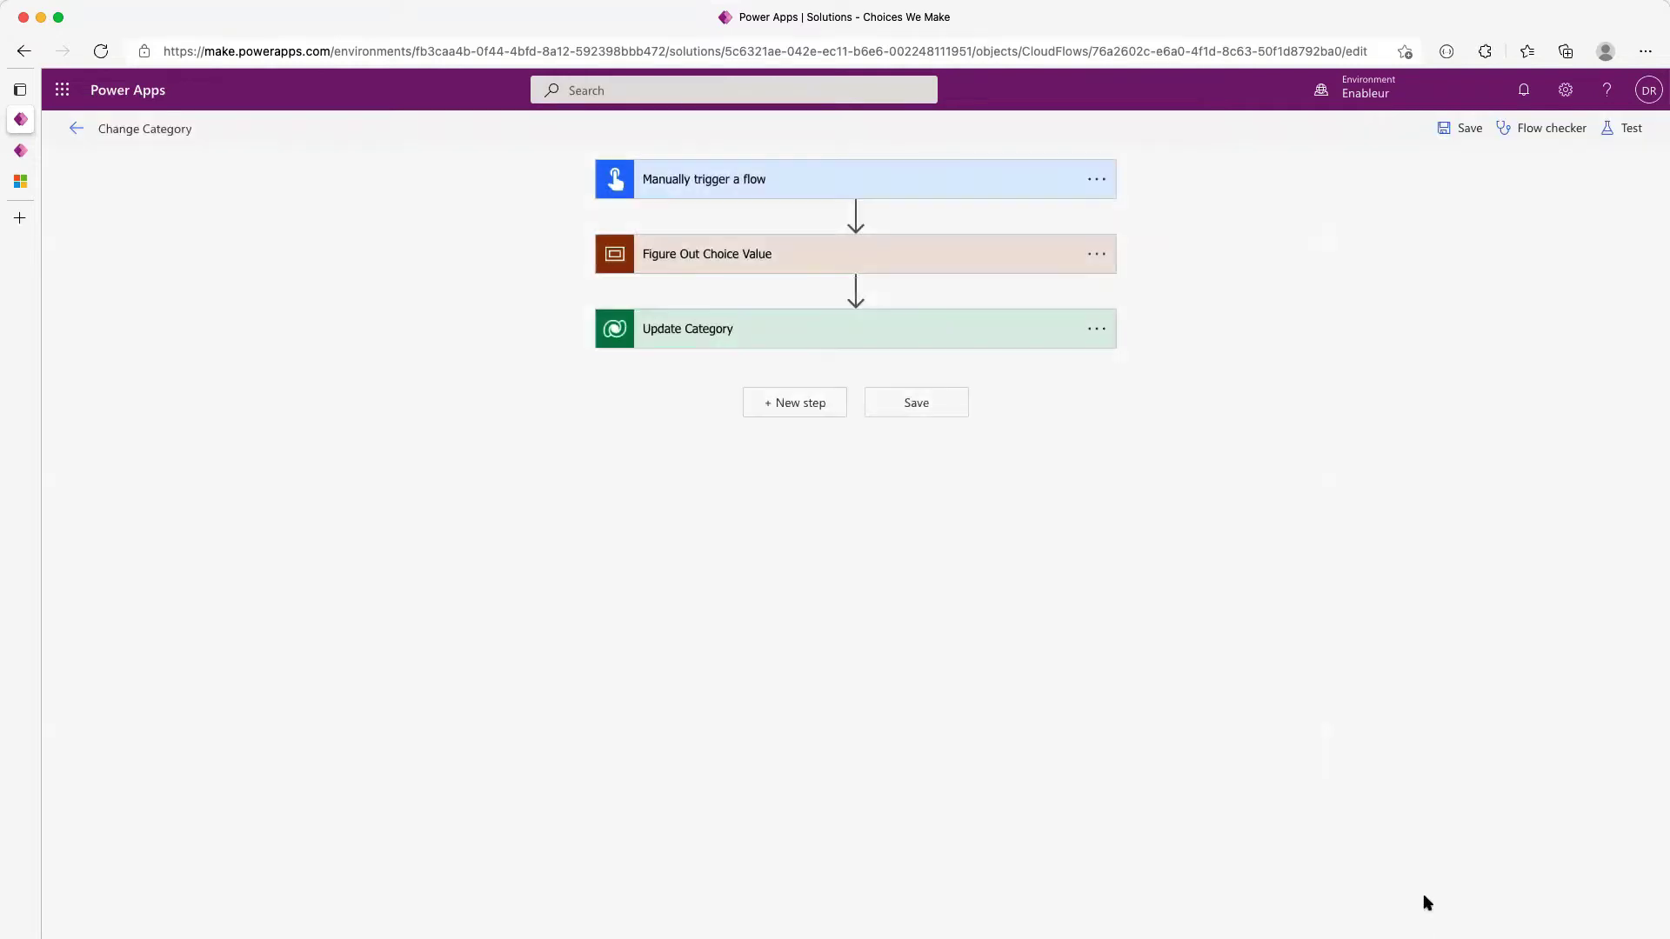
Read the failed Update Category error, noting that only 727000000–727000003 are accepted values
{"action": "left_click", "coordinate": [890, 382]}
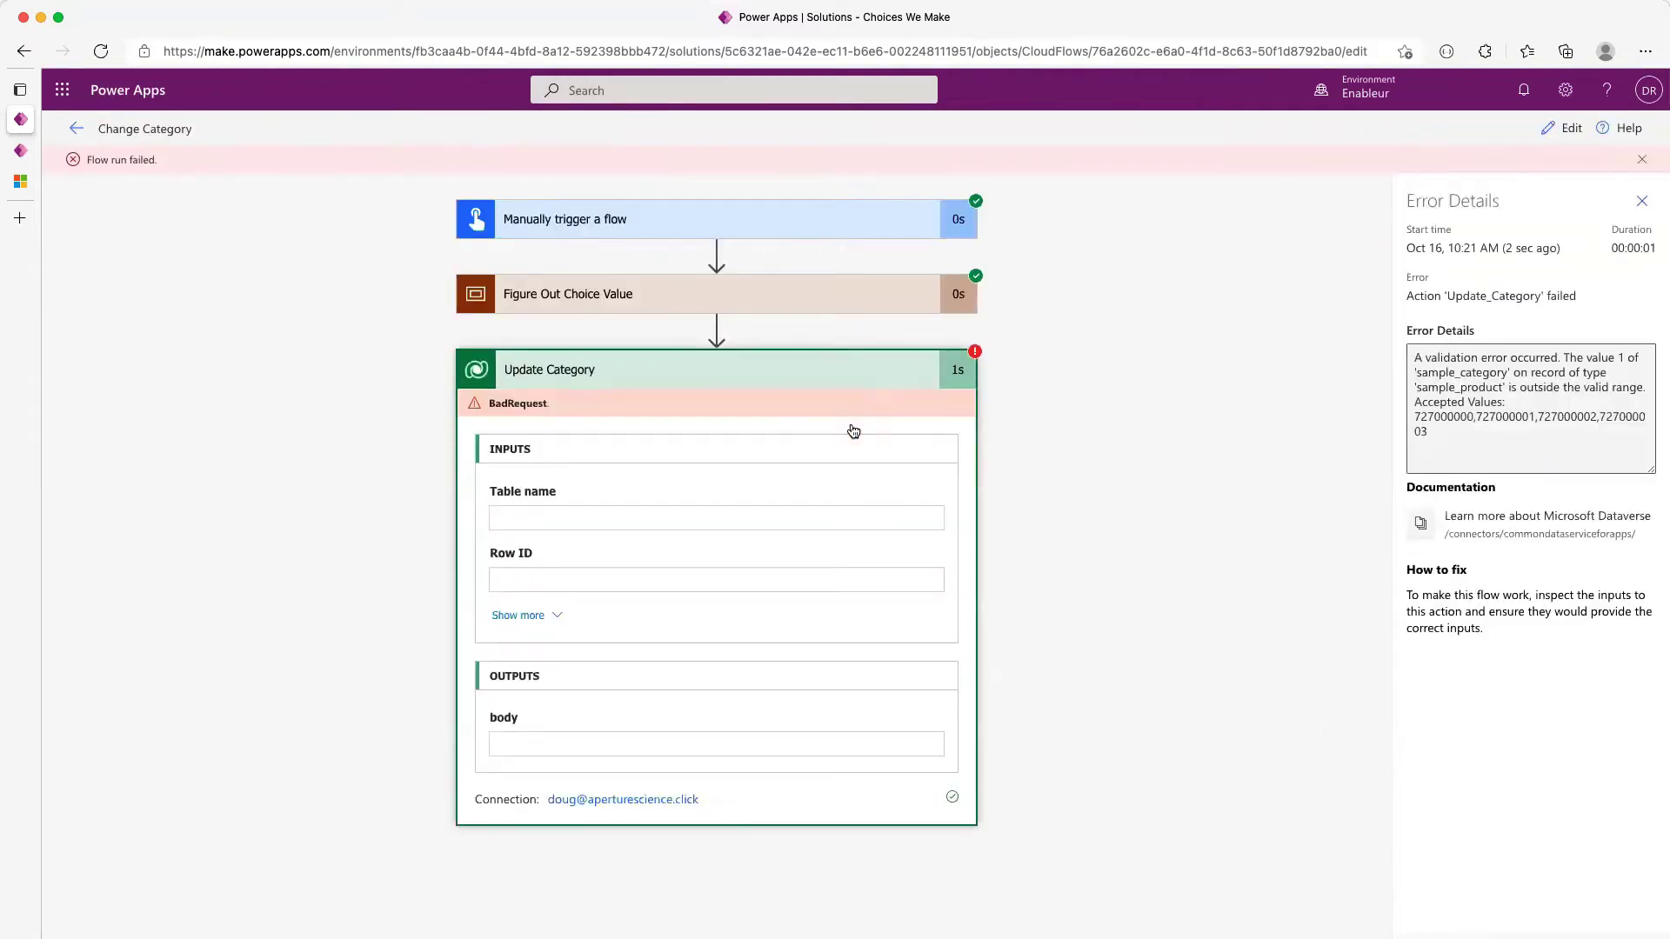
{"action": "left_click_drag", "start_coordinate": [1414, 357], "coordinate": [1589, 399]}
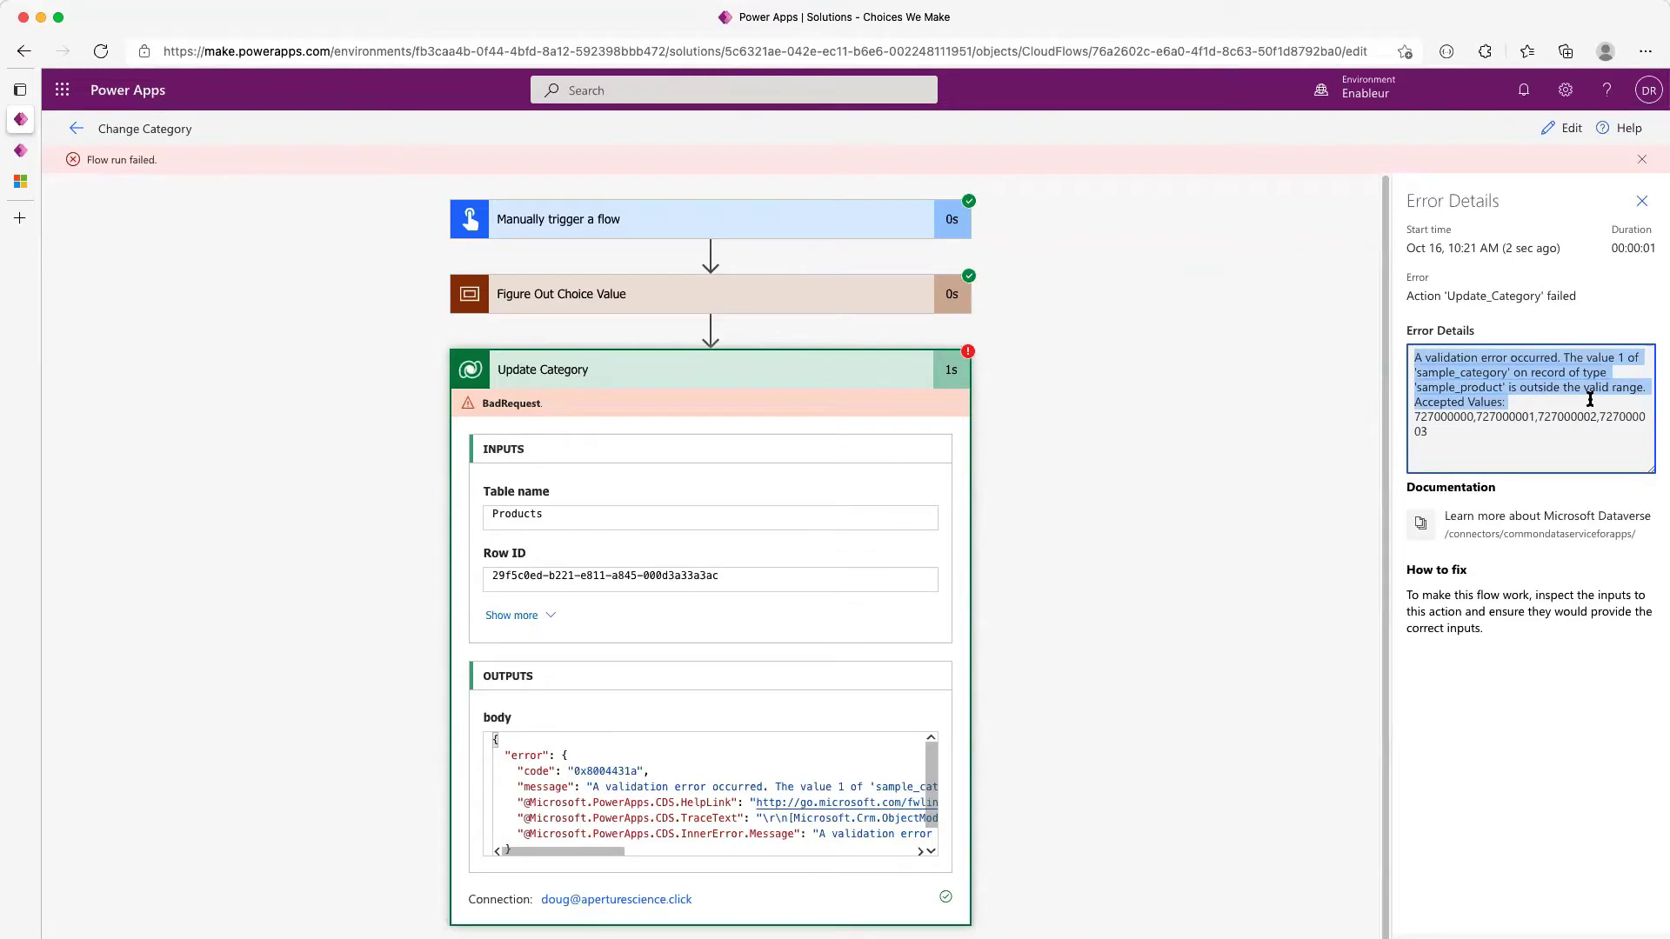
{"action": "left_click_drag", "start_coordinate": [1442, 430], "coordinate": [1405, 413]}
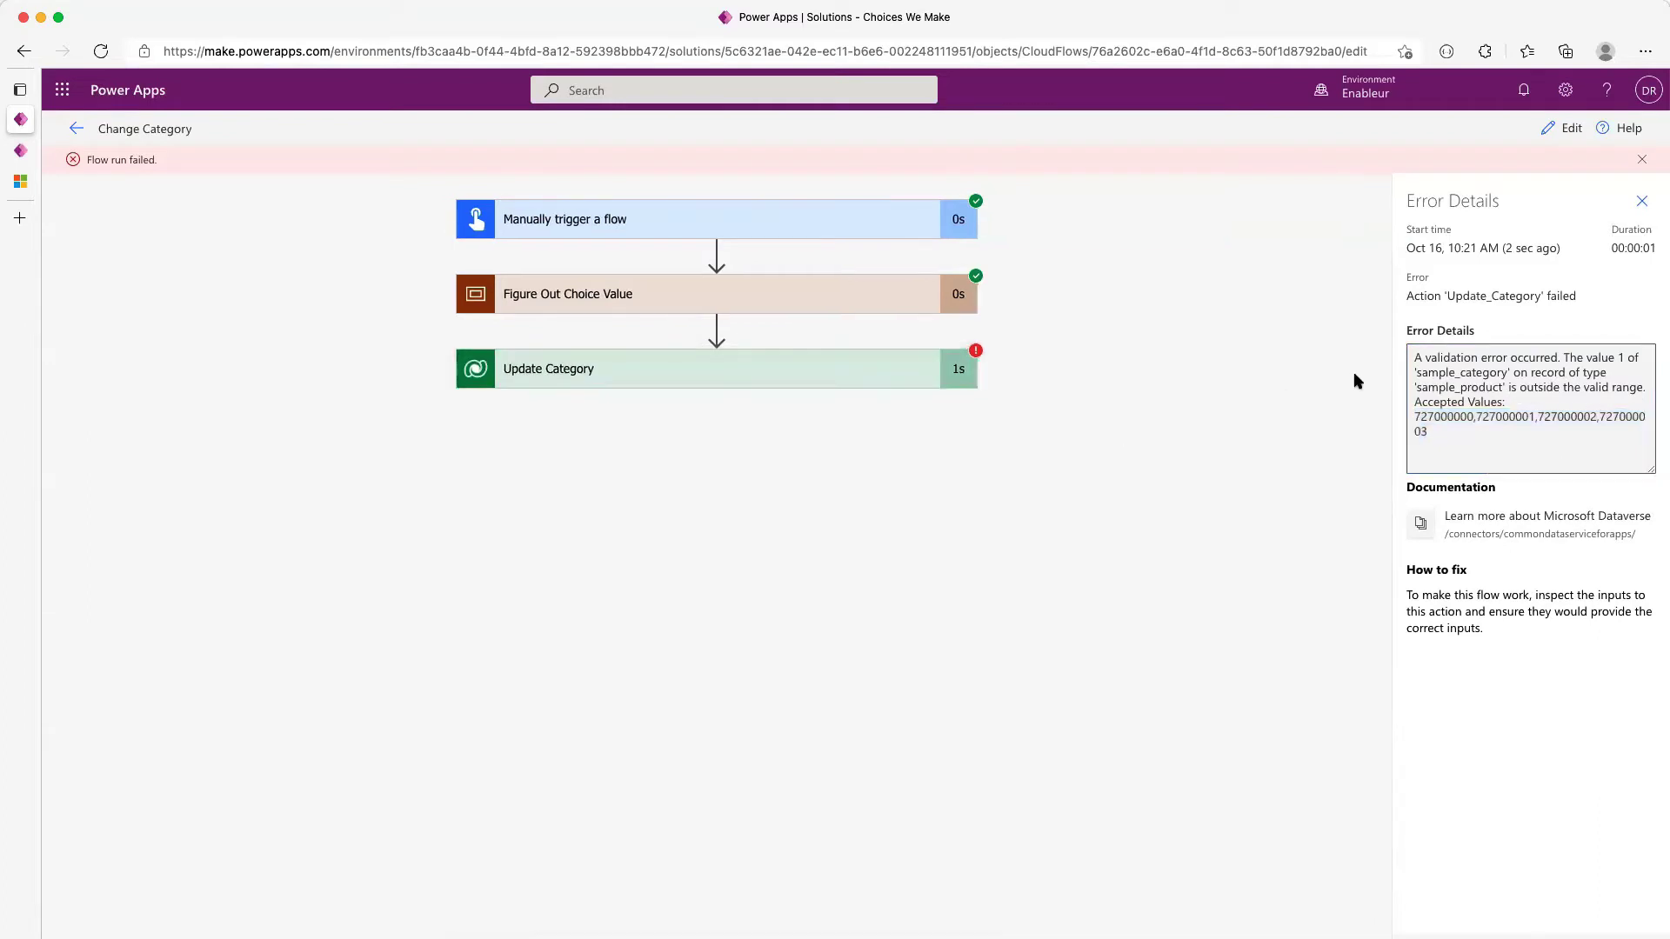
{"action": "mouse_move", "coordinate": [24, 188]}
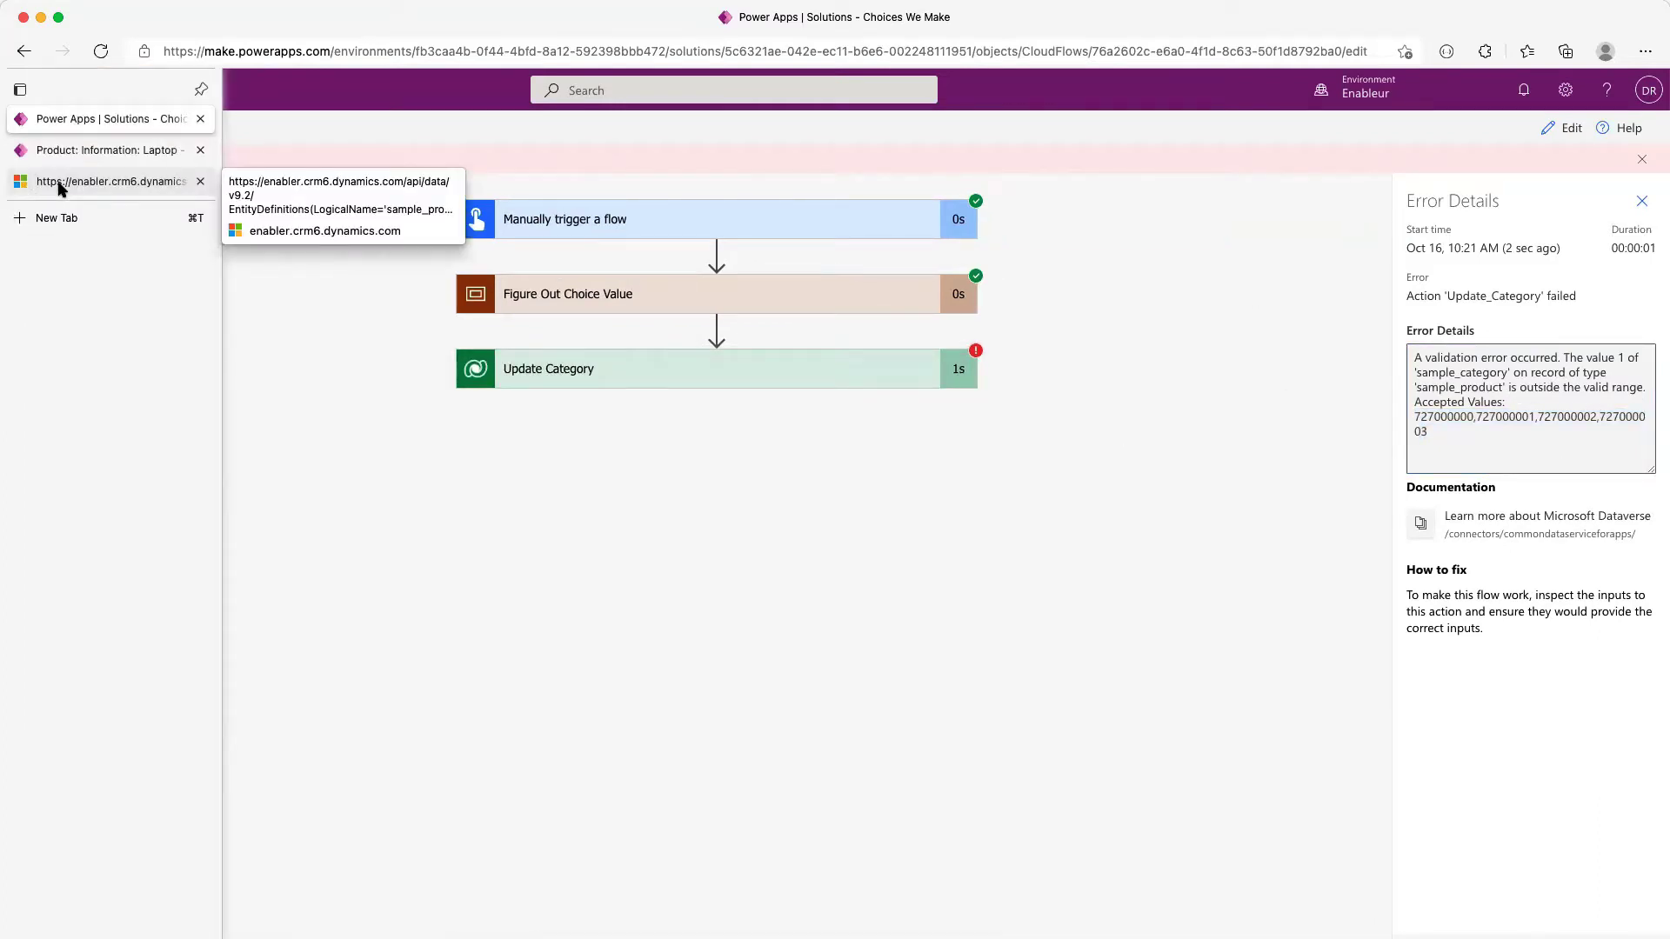
{"action": "left_click", "coordinate": [61, 183]}
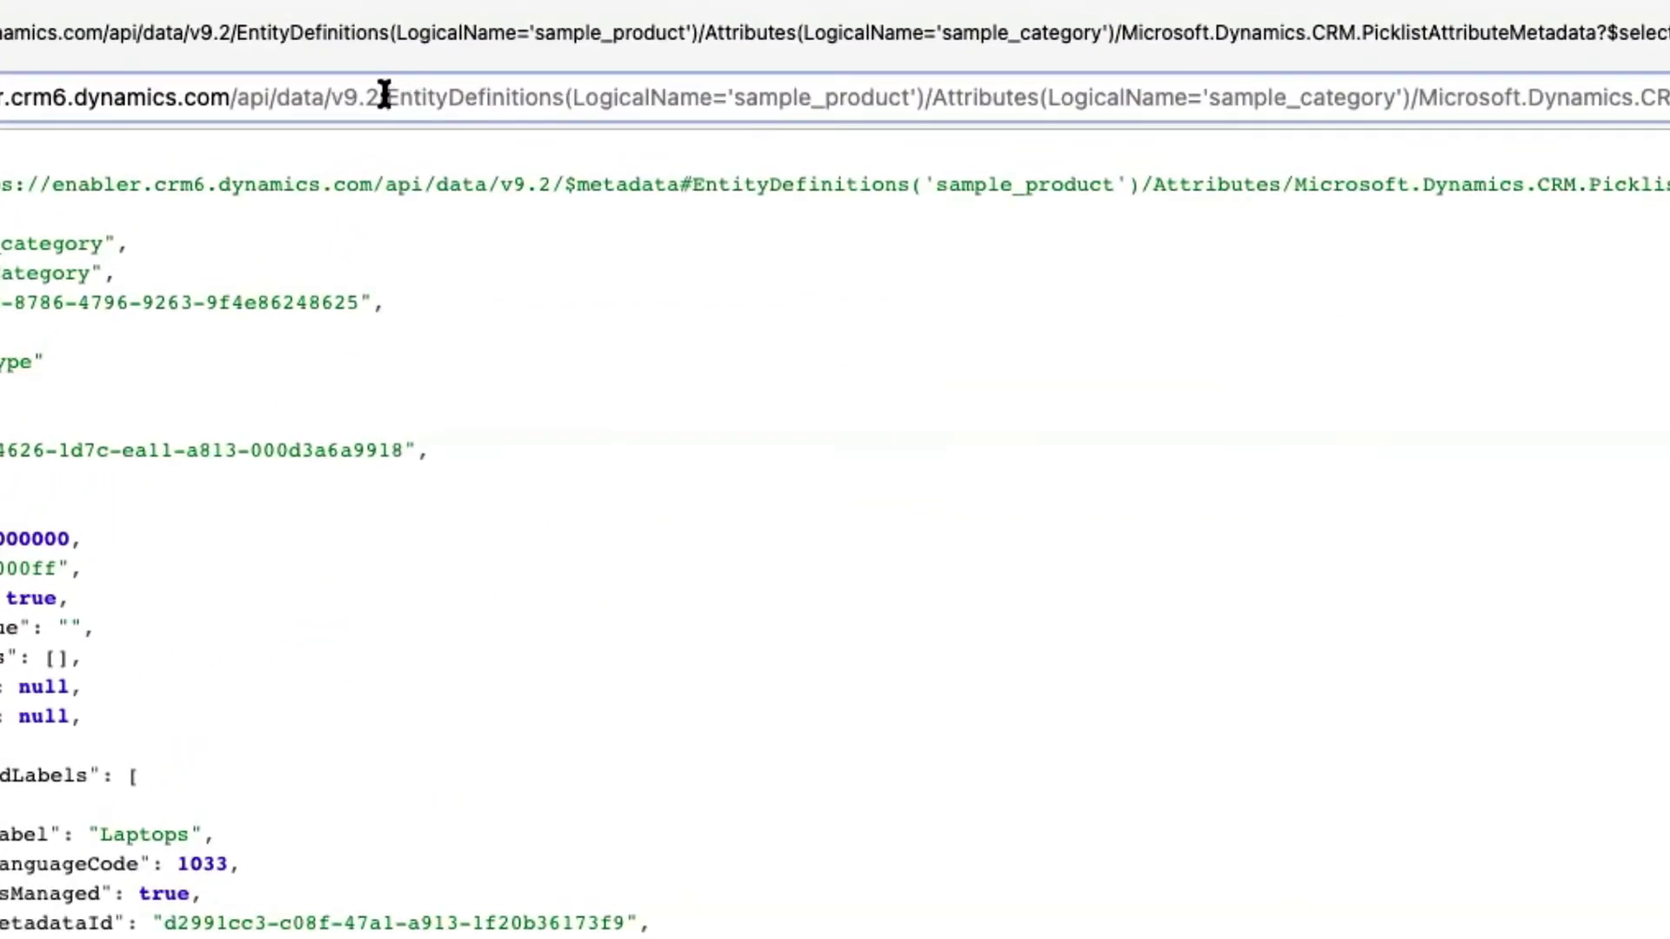
{"action": "left_click_drag", "start_coordinate": [387, 97], "coordinate": [565, 100]}
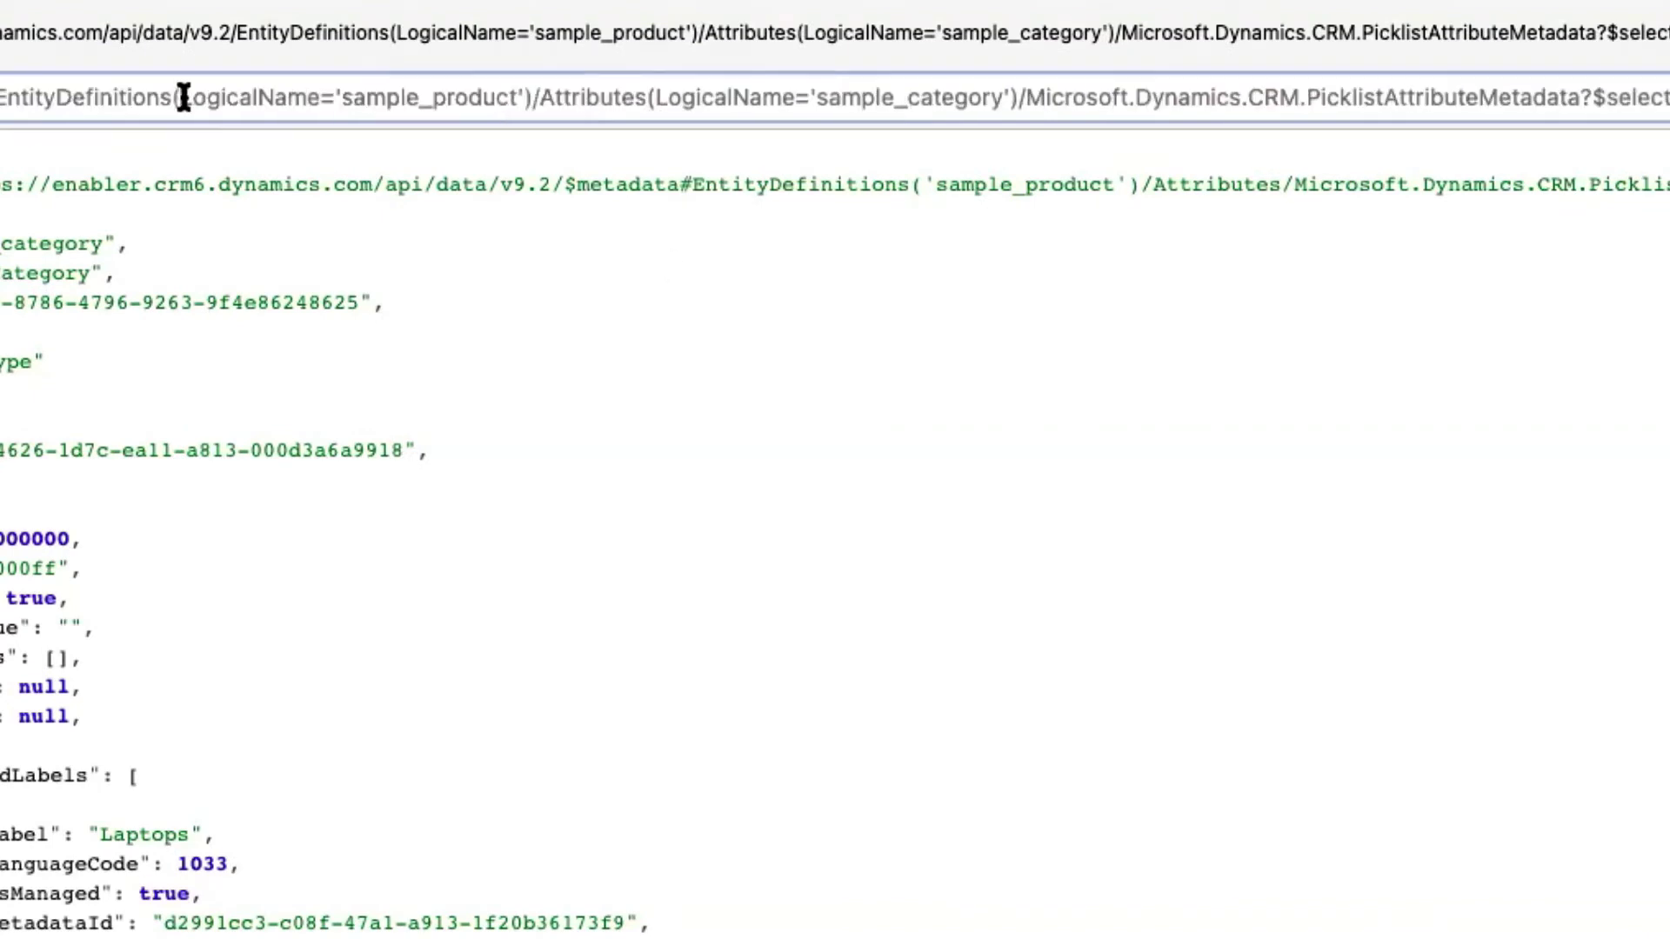
{"action": "left_click_drag", "start_coordinate": [179, 97], "coordinate": [1014, 102]}
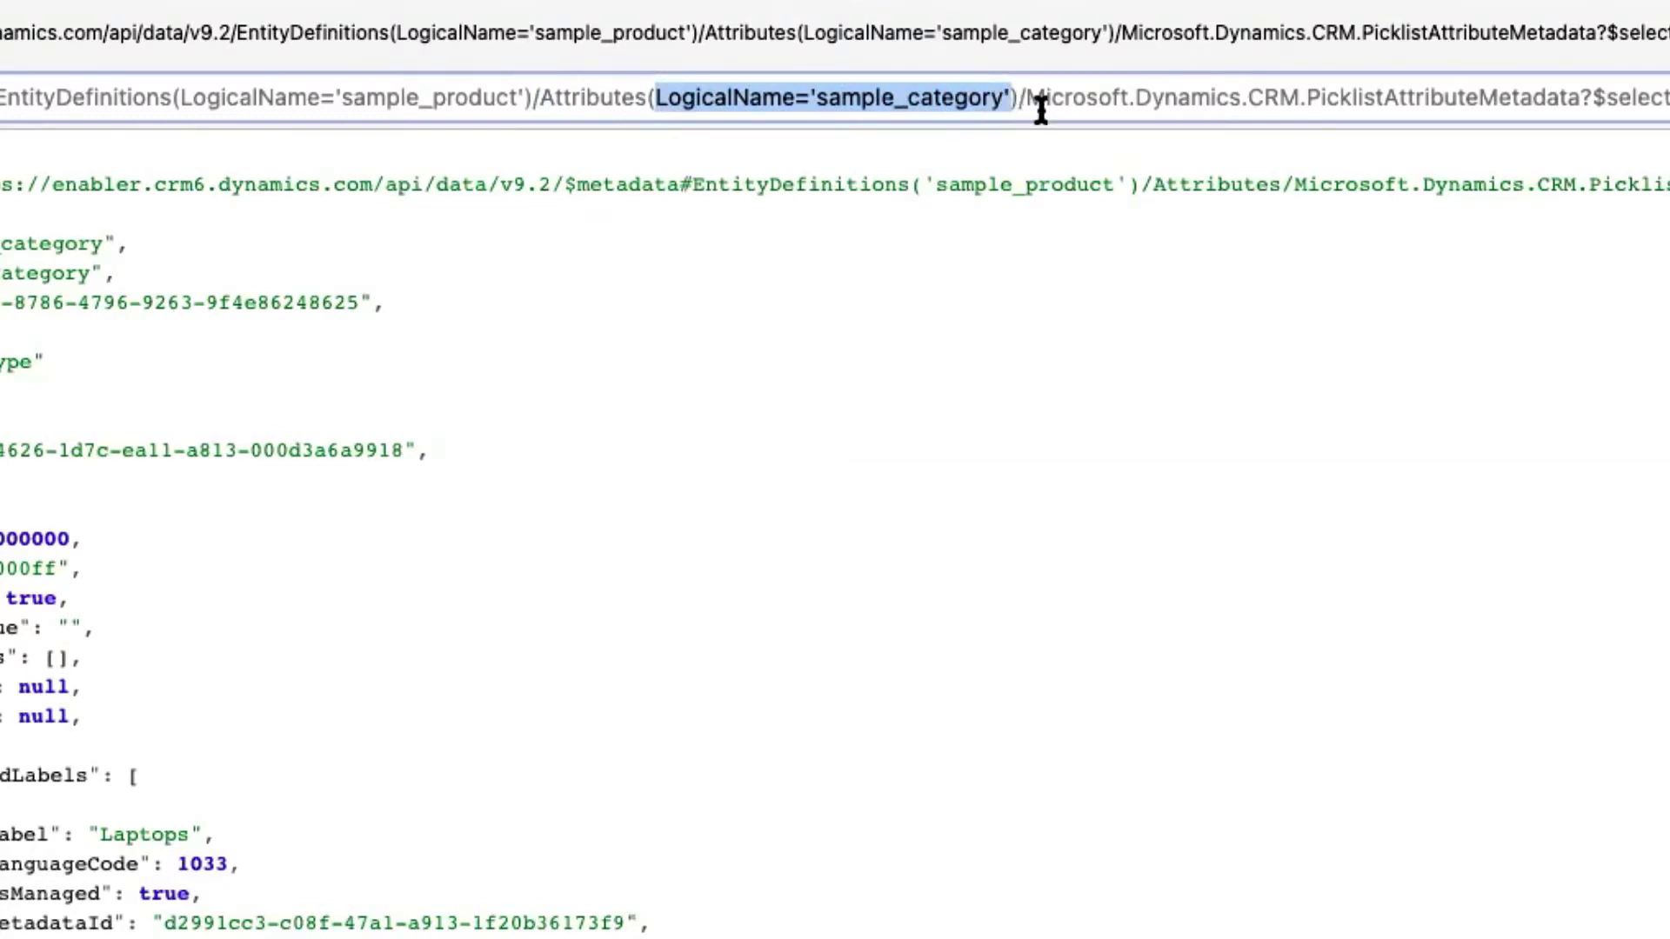
{"action": "left_click", "coordinate": [1027, 97]}
{"action": "left_click_drag", "start_coordinate": [1027, 97], "coordinate": [1579, 94]}
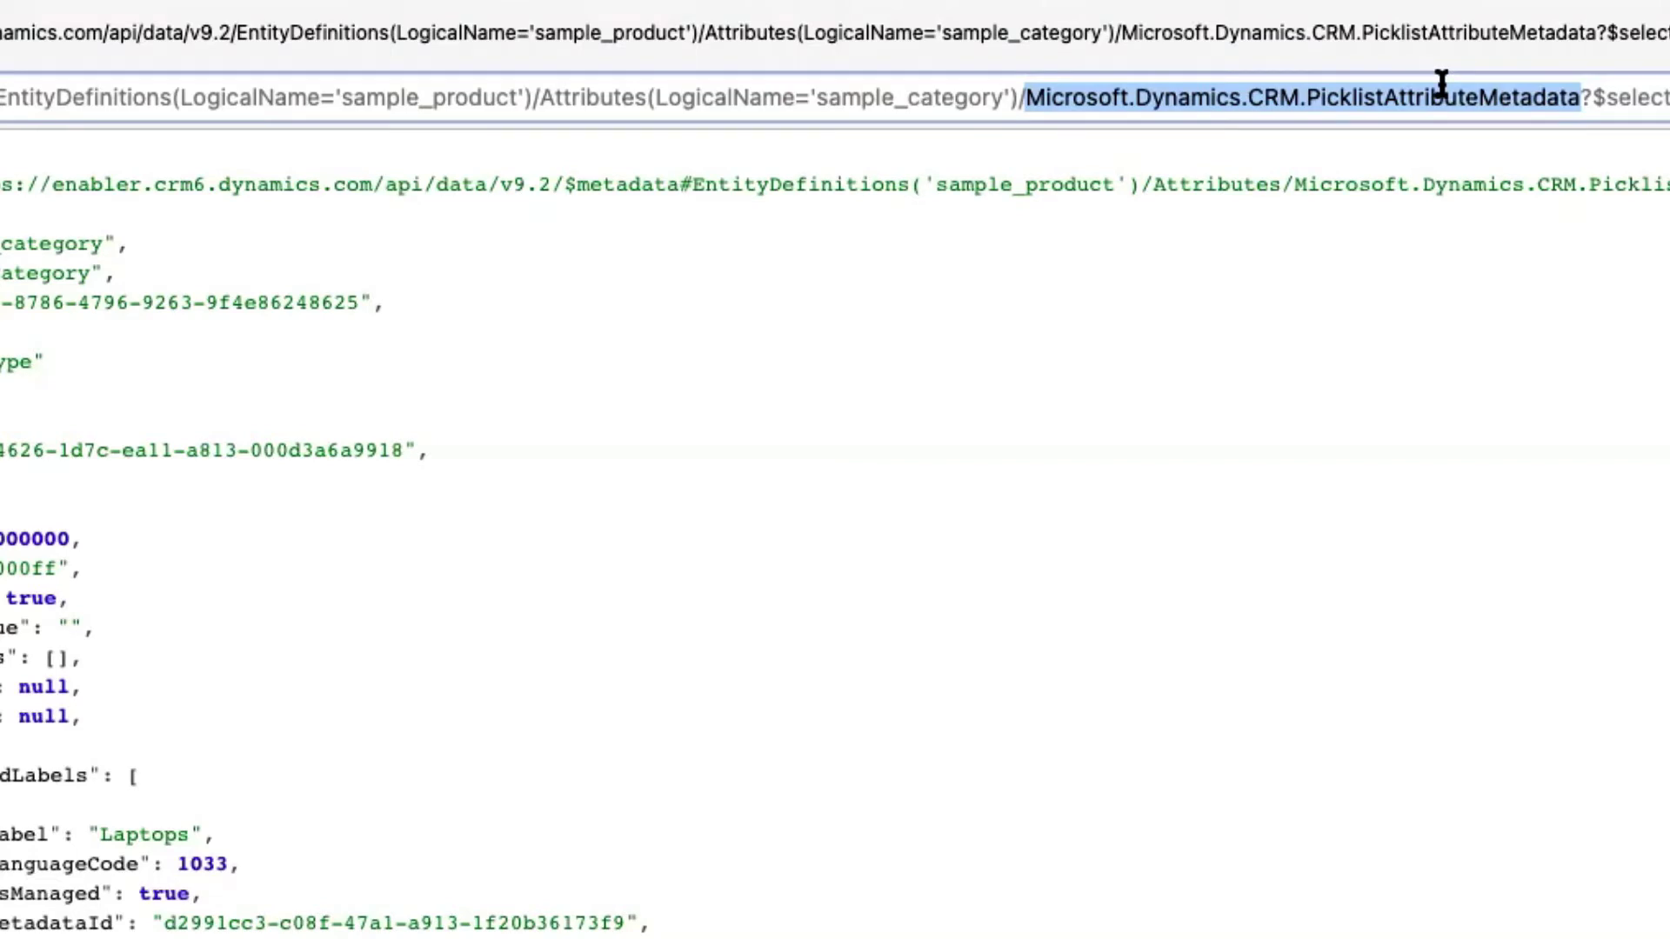
{"action": "double_click", "coordinate": [1489, 98]}
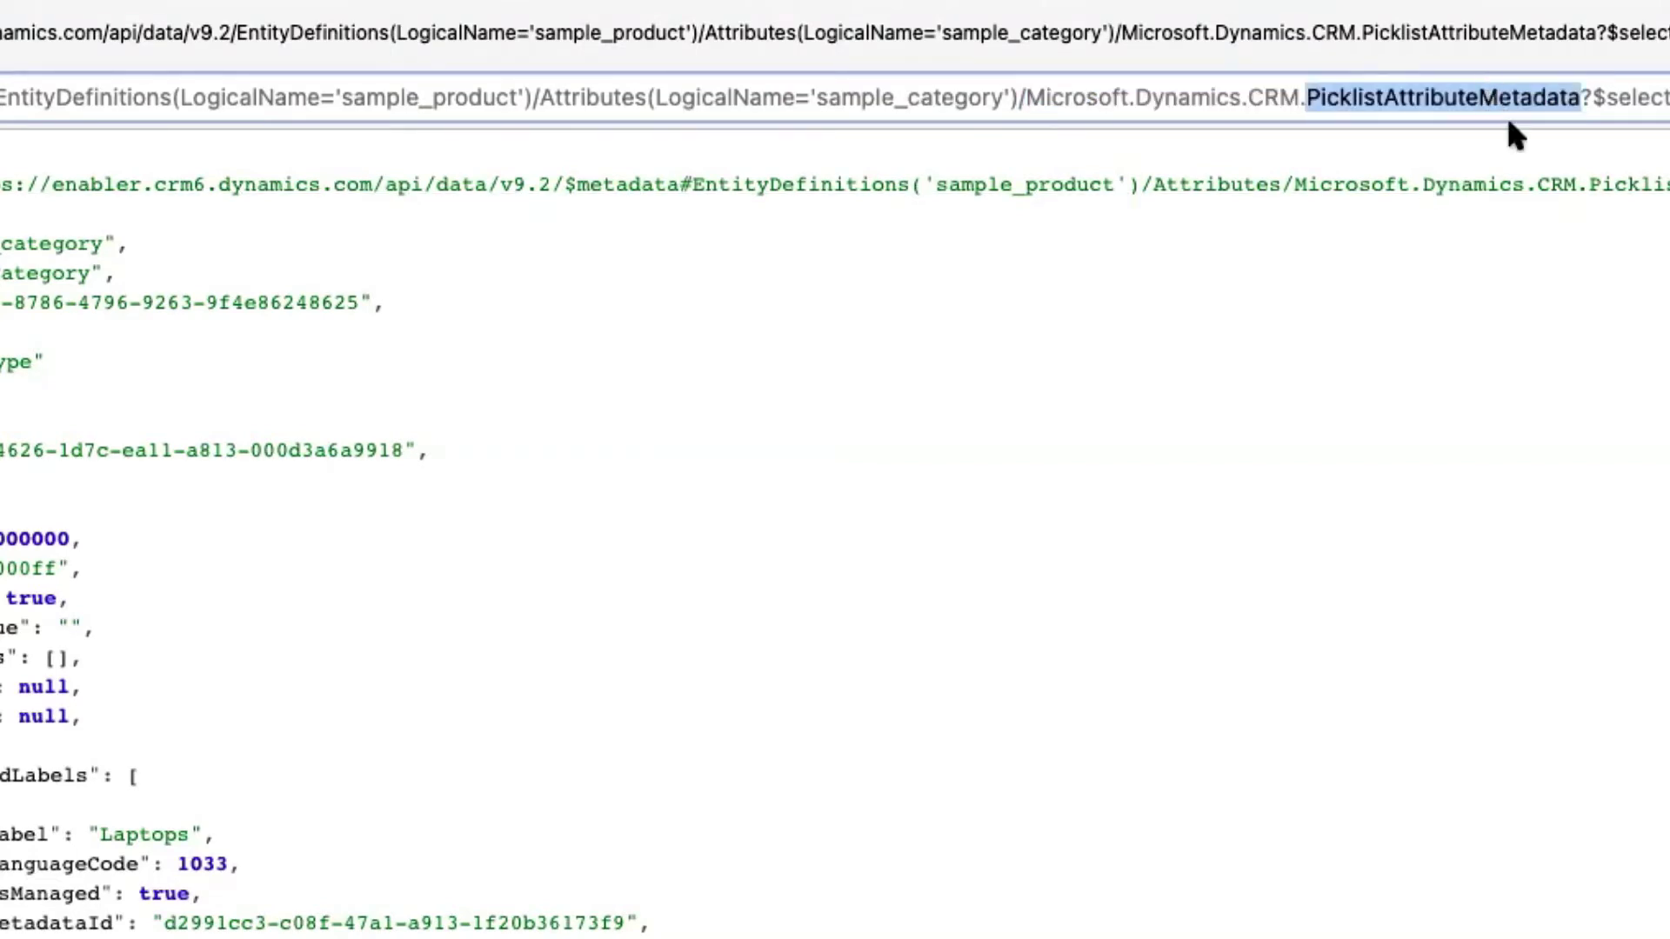
{"action": "left_click", "coordinate": [1588, 98]}
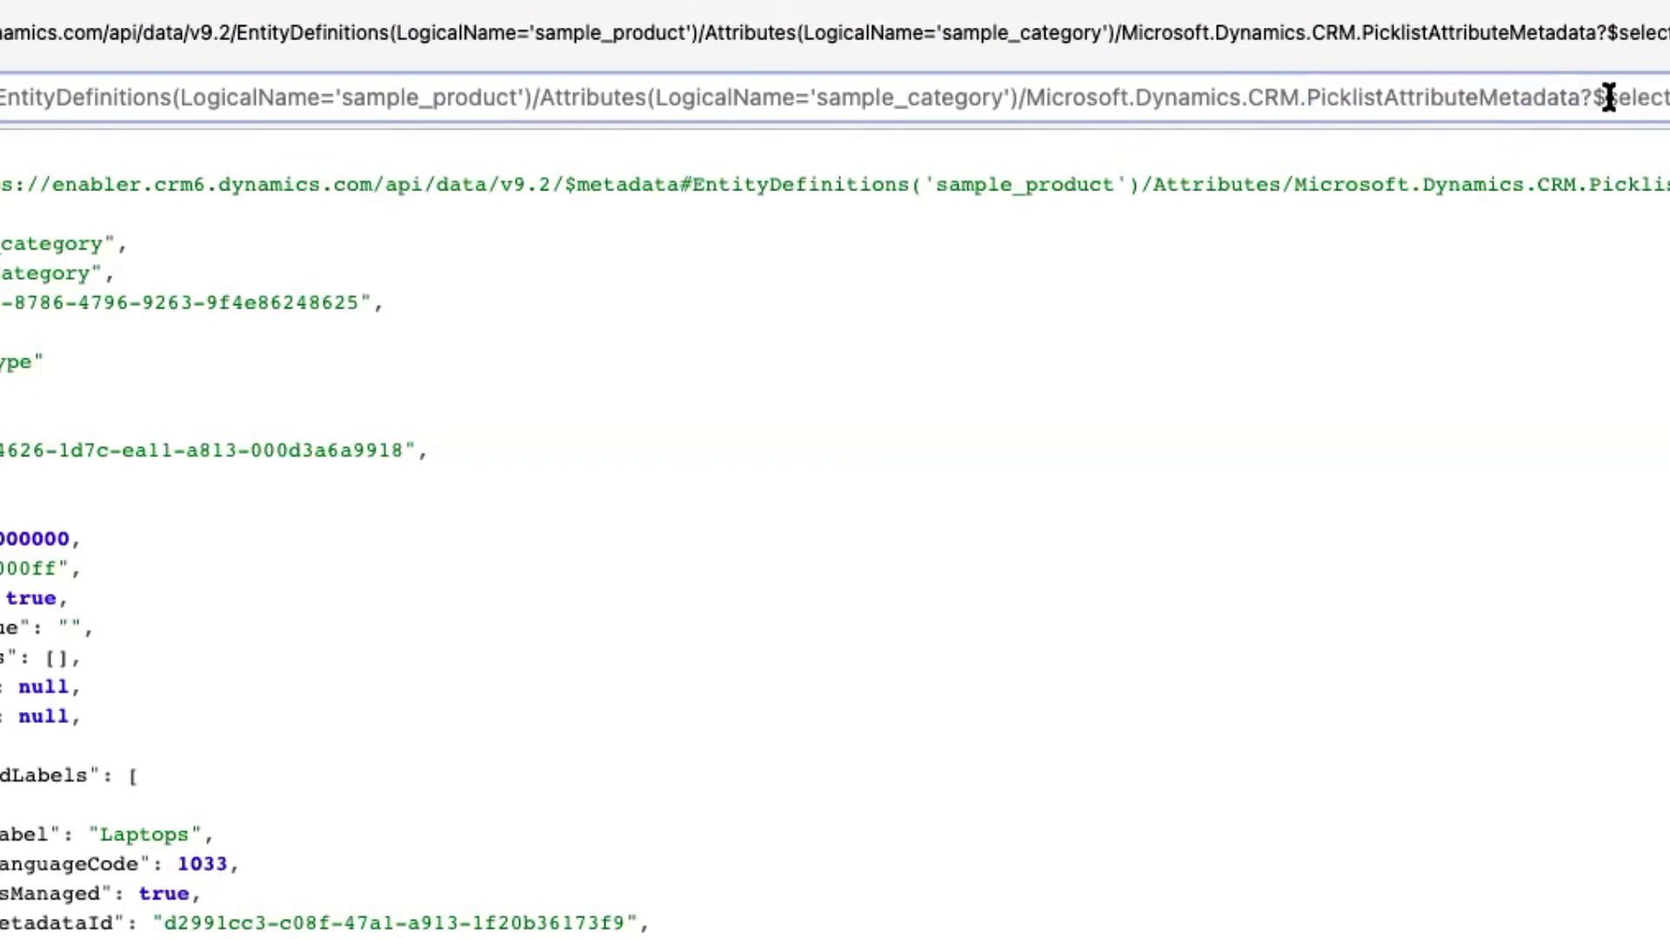
{"action": "mouse_move", "coordinate": [1600, 98]}
{"action": "left_mouse_down"}
{"action": "mouse_move", "coordinate": [1192, 96]}
{"action": "mouse_move", "coordinate": [1577, 90]}
{"action": "left_mouse_up"}
{"action": "left_click", "coordinate": [1577, 90]}
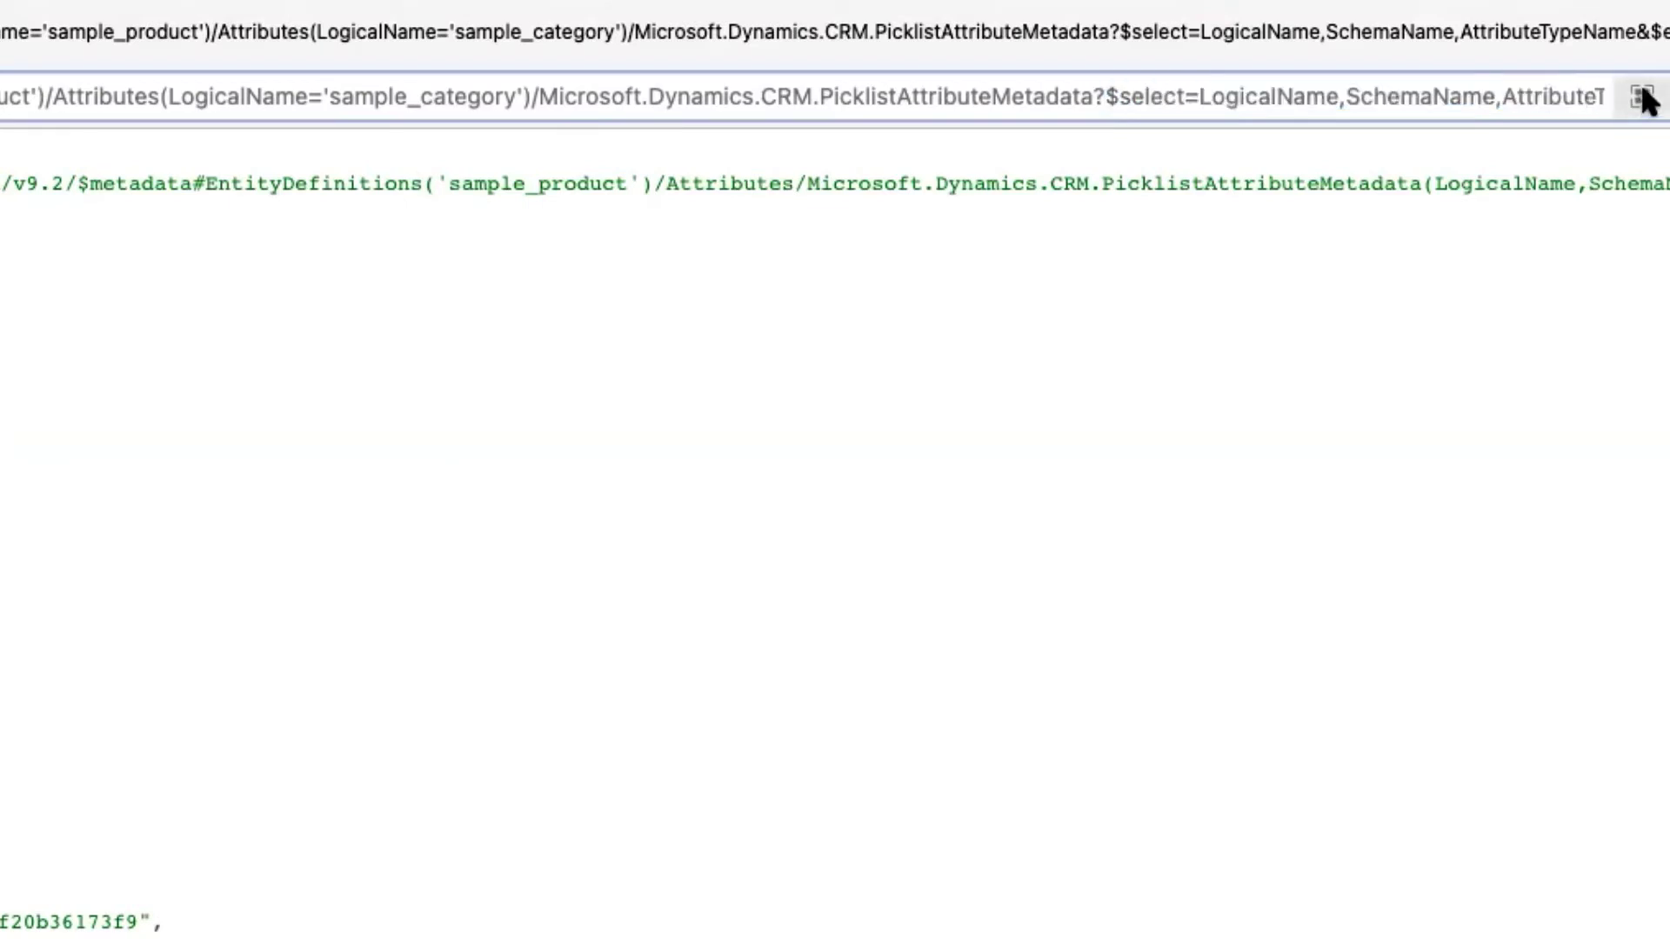
{"action": "key", "text": "Right"}
{"action": "key", "text": "Right"}
{"action": "key", "text": "Right"}
{"action": "key", "text": "Right"}
{"action": "key", "text": "Right"}
{"action": "key", "text": "Right"}
{"action": "key", "text": "Right"}
{"action": "key", "text": "Right"}
{"action": "key", "text": "Right"}
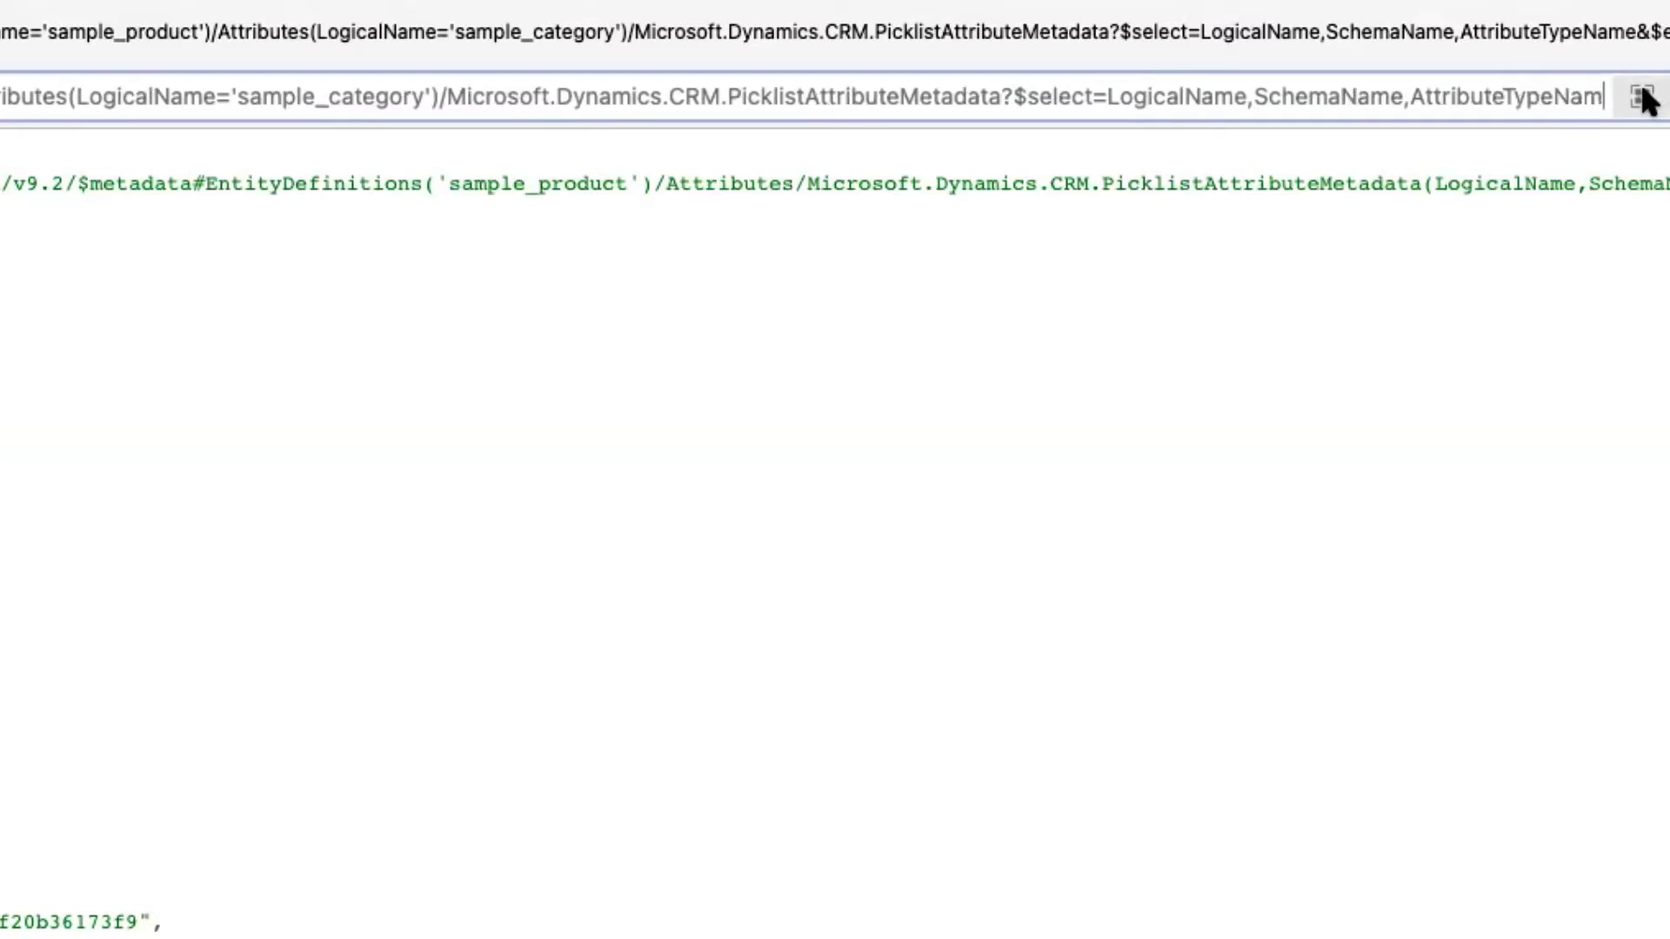
{"action": "key", "text": "Right"}
{"action": "key", "text": "Right"}
{"action": "key", "text": "Right"}
{"action": "key", "text": "Right"}
{"action": "key", "text": "Right"}
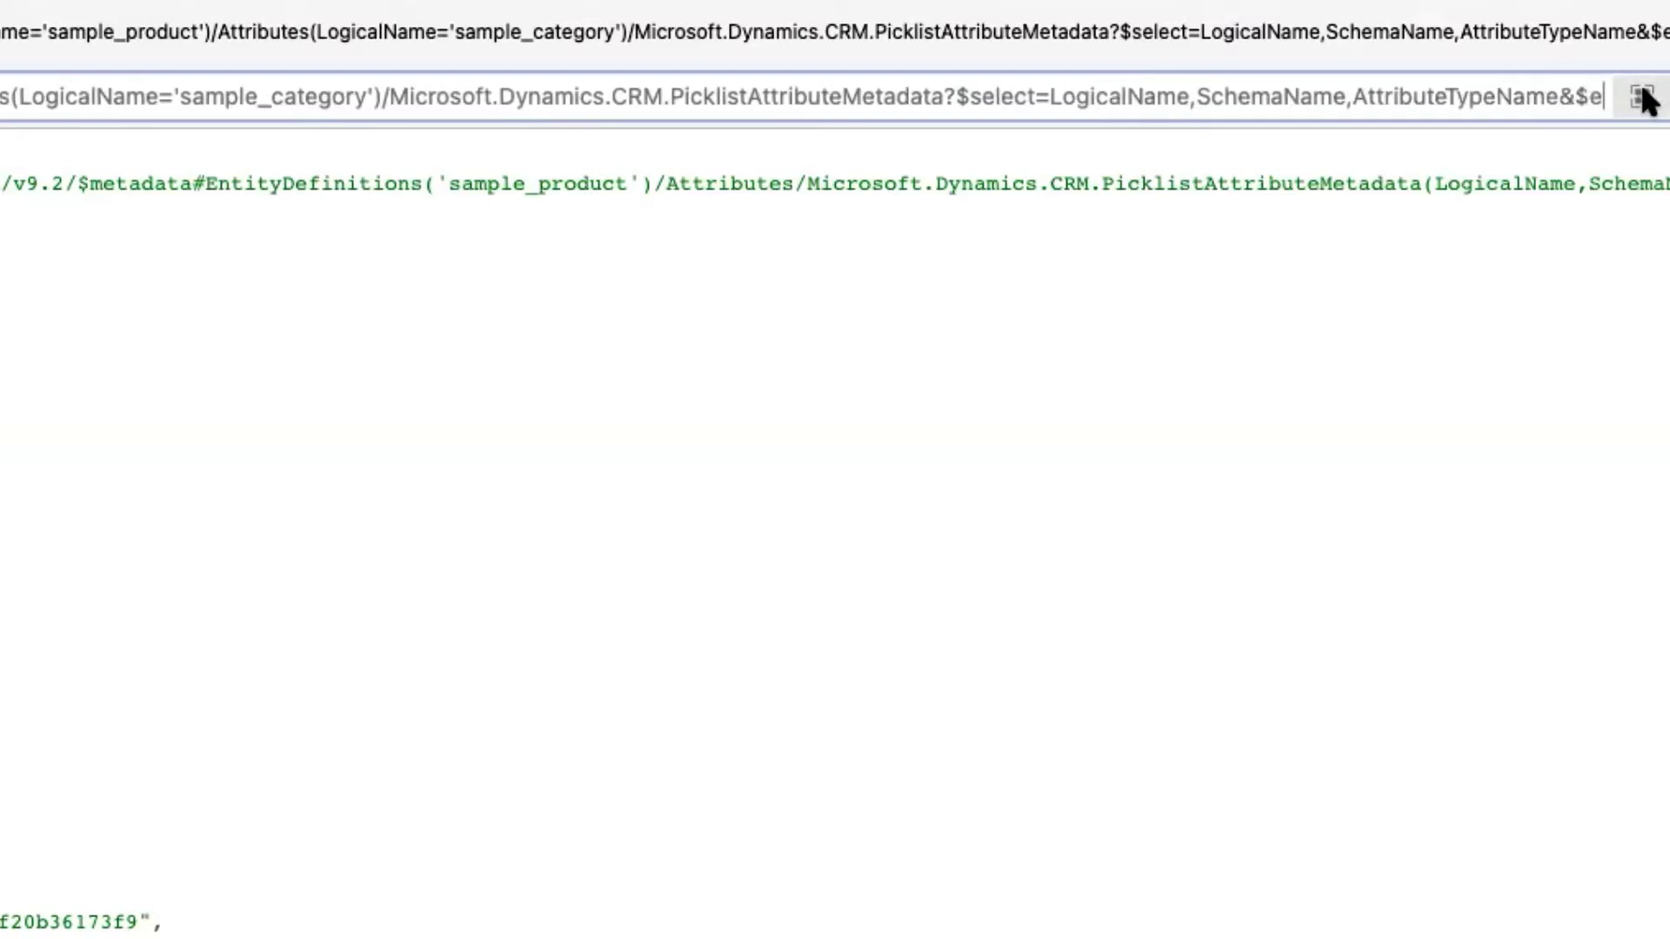
{"action": "key", "text": "Right"}
{"action": "key", "text": "Right"}
{"action": "key", "text": "Right"}
{"action": "key", "text": "Right"}
{"action": "key", "text": "Right"}
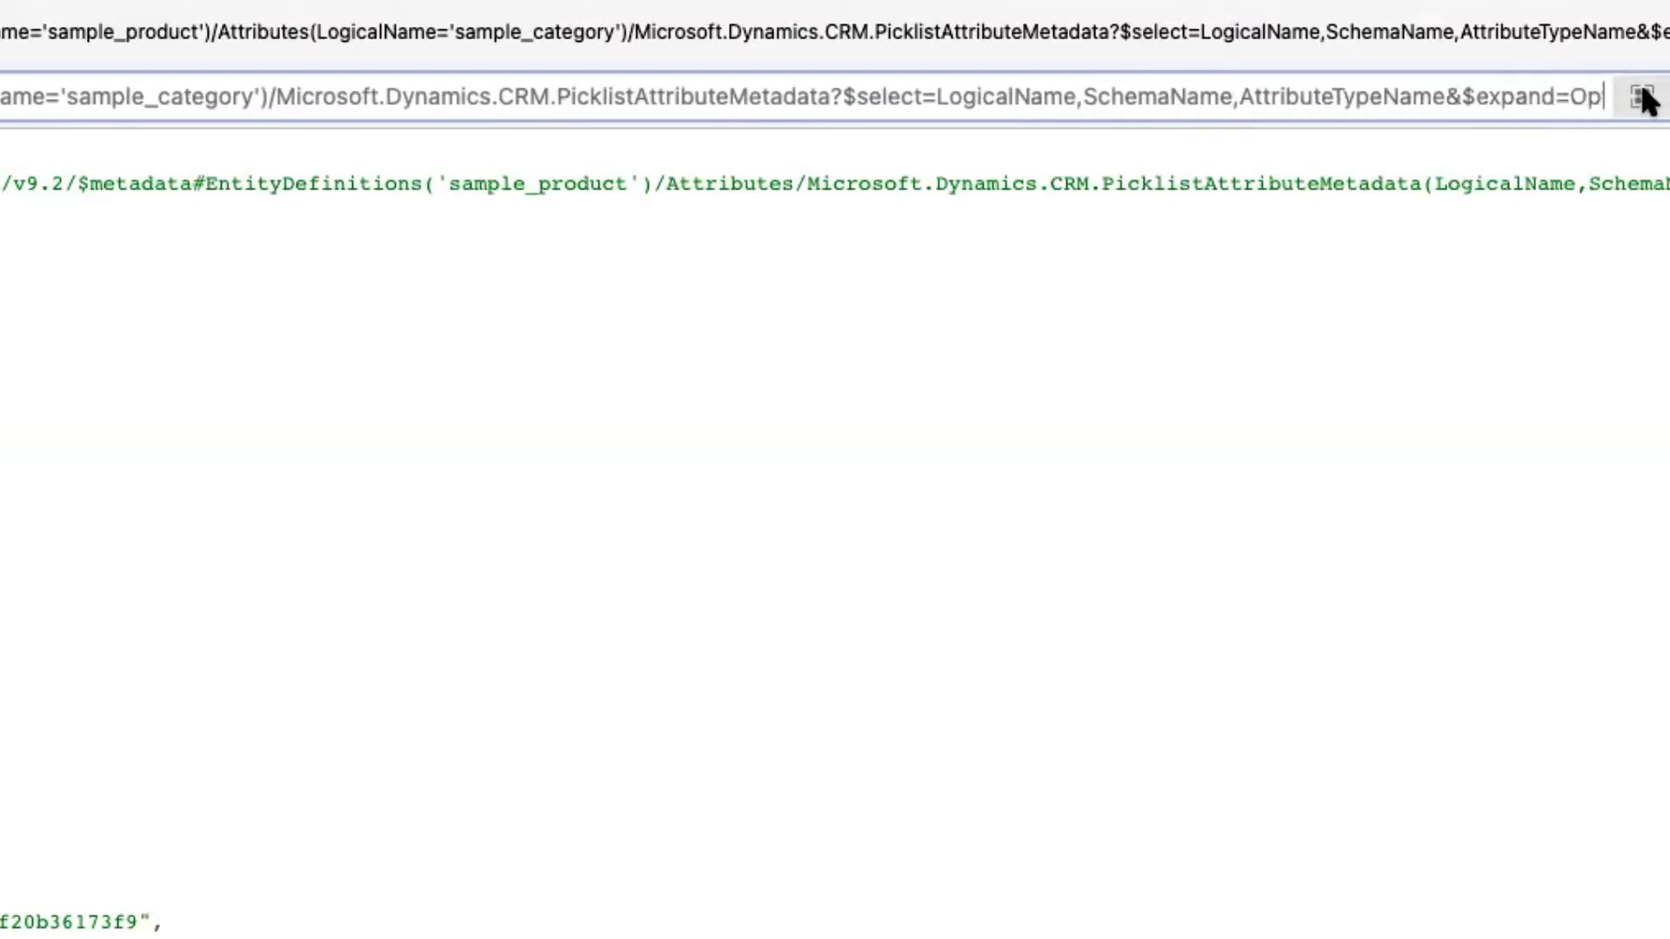
{"action": "key", "text": "Right"}
{"action": "key", "text": "Right"}
{"action": "key", "text": "Right"}
{"action": "key", "text": "Right"}
{"action": "key", "text": "Right"}
{"action": "key", "text": "Right"}
{"action": "key", "text": "Right"}
{"action": "key", "text": "Right"}
{"action": "key", "text": "Right"}
{"action": "key", "text": "Right"}
{"action": "key", "text": "Right"}
{"action": "key", "text": "Right"}
{"action": "key", "text": "Right"}
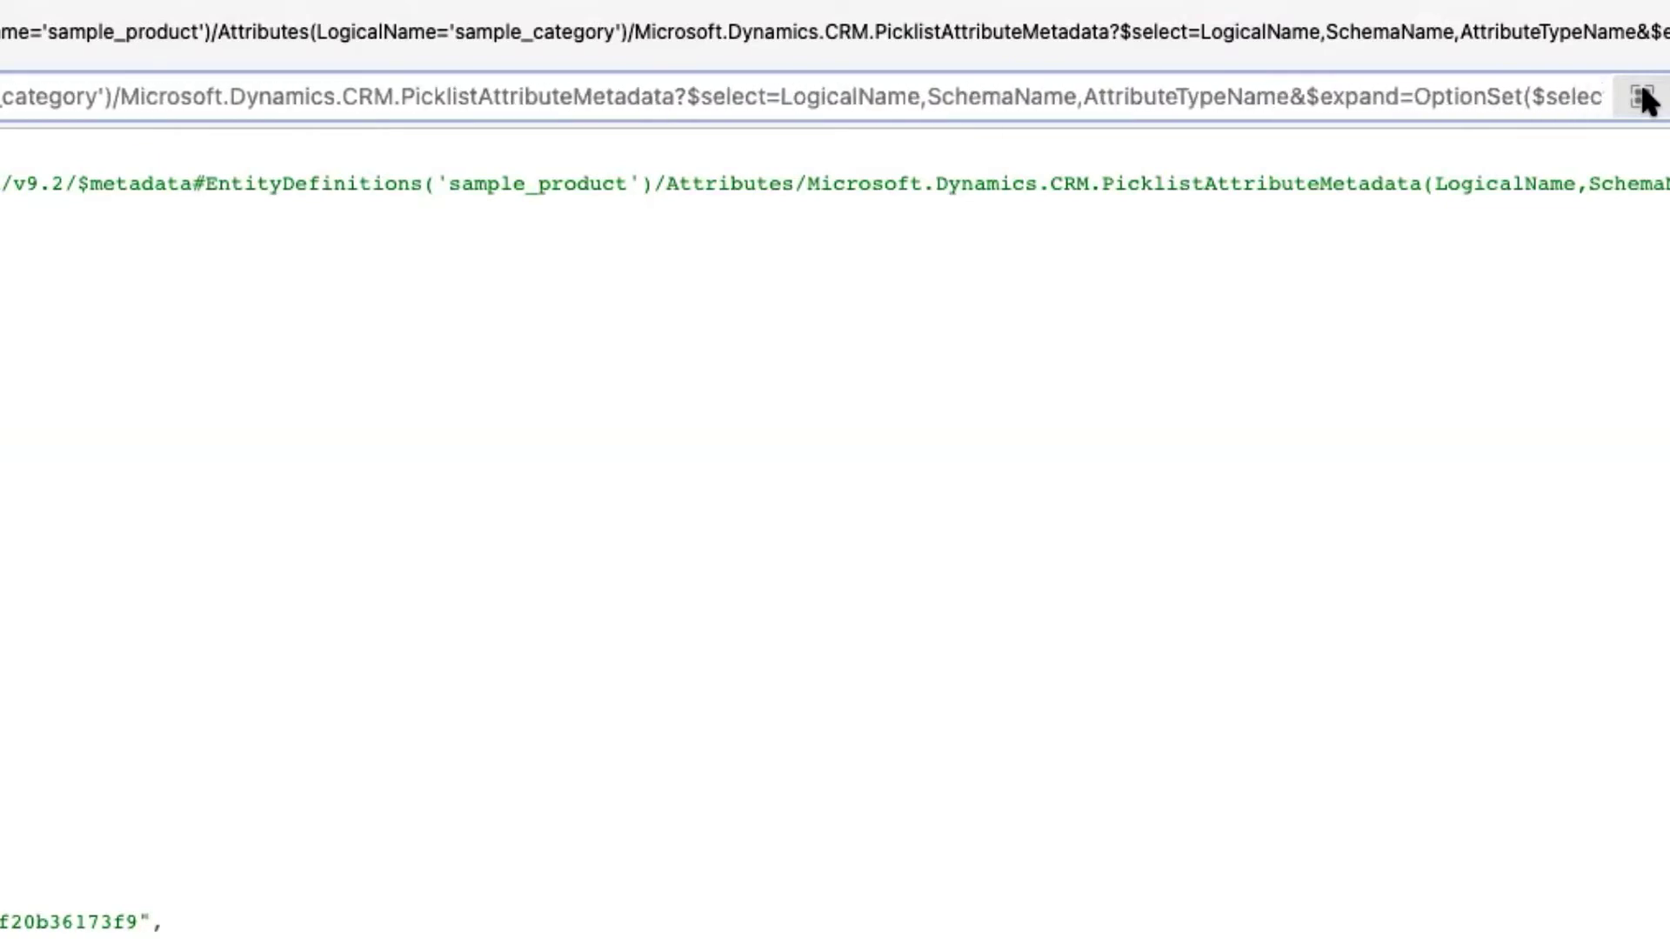
{"action": "left_click_drag", "start_coordinate": [1528, 96], "coordinate": [1621, 94]}
{"action": "double_click", "coordinate": [1548, 96]}
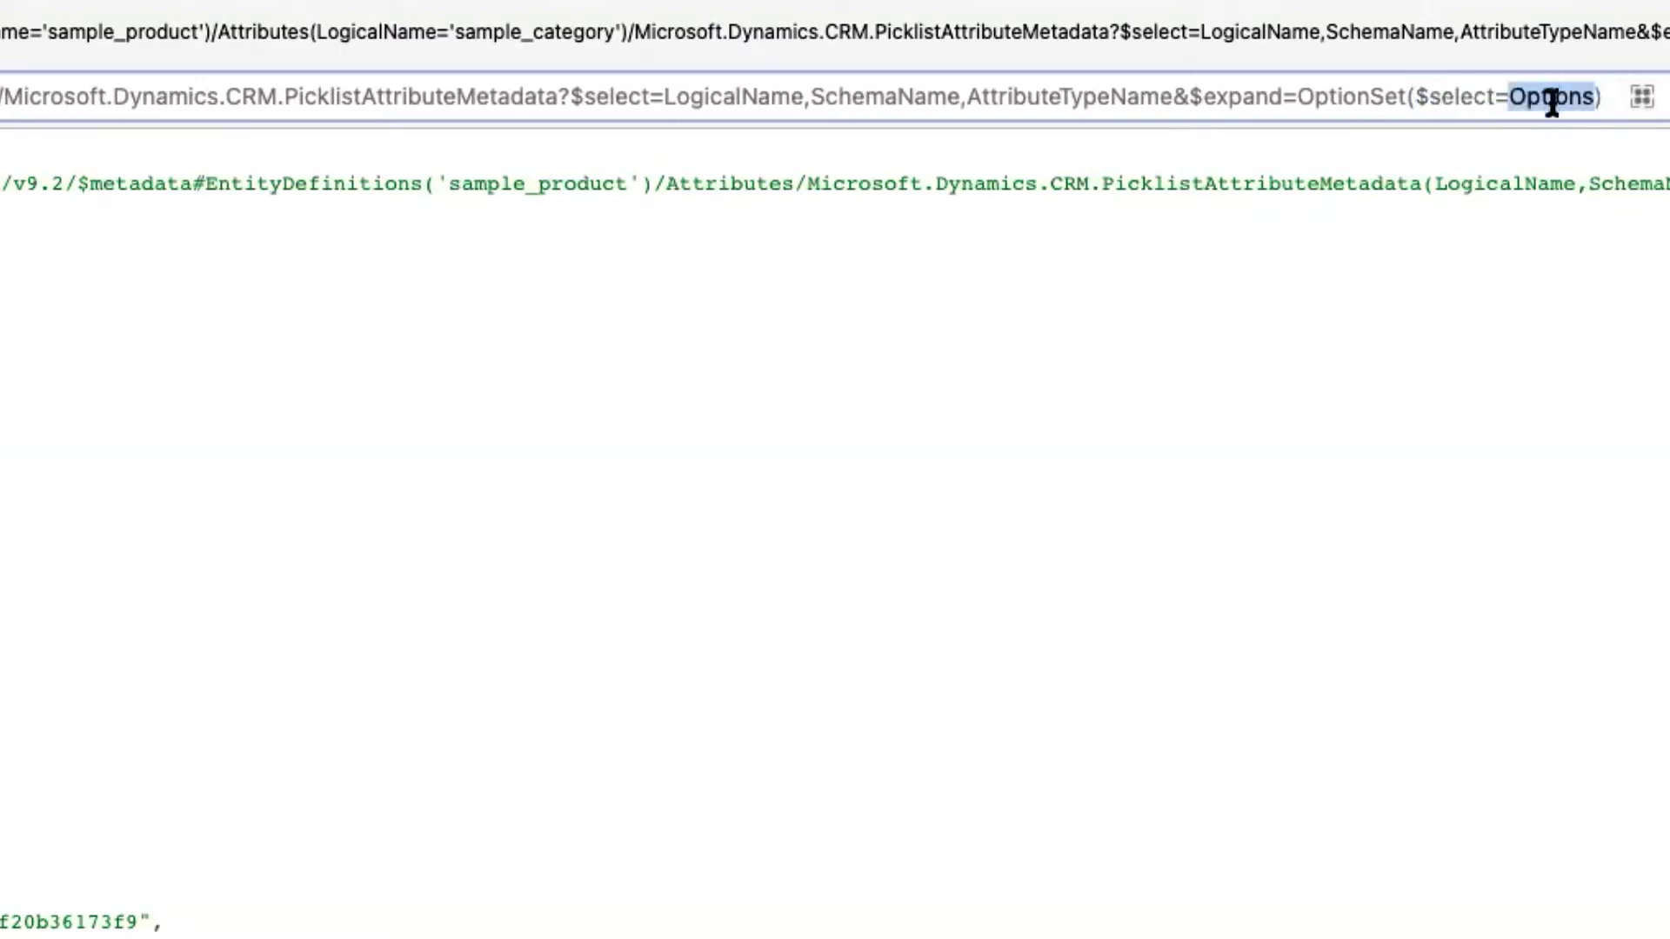
{"action": "left_click", "coordinate": [1598, 96]}
{"action": "key", "text": "Return"}
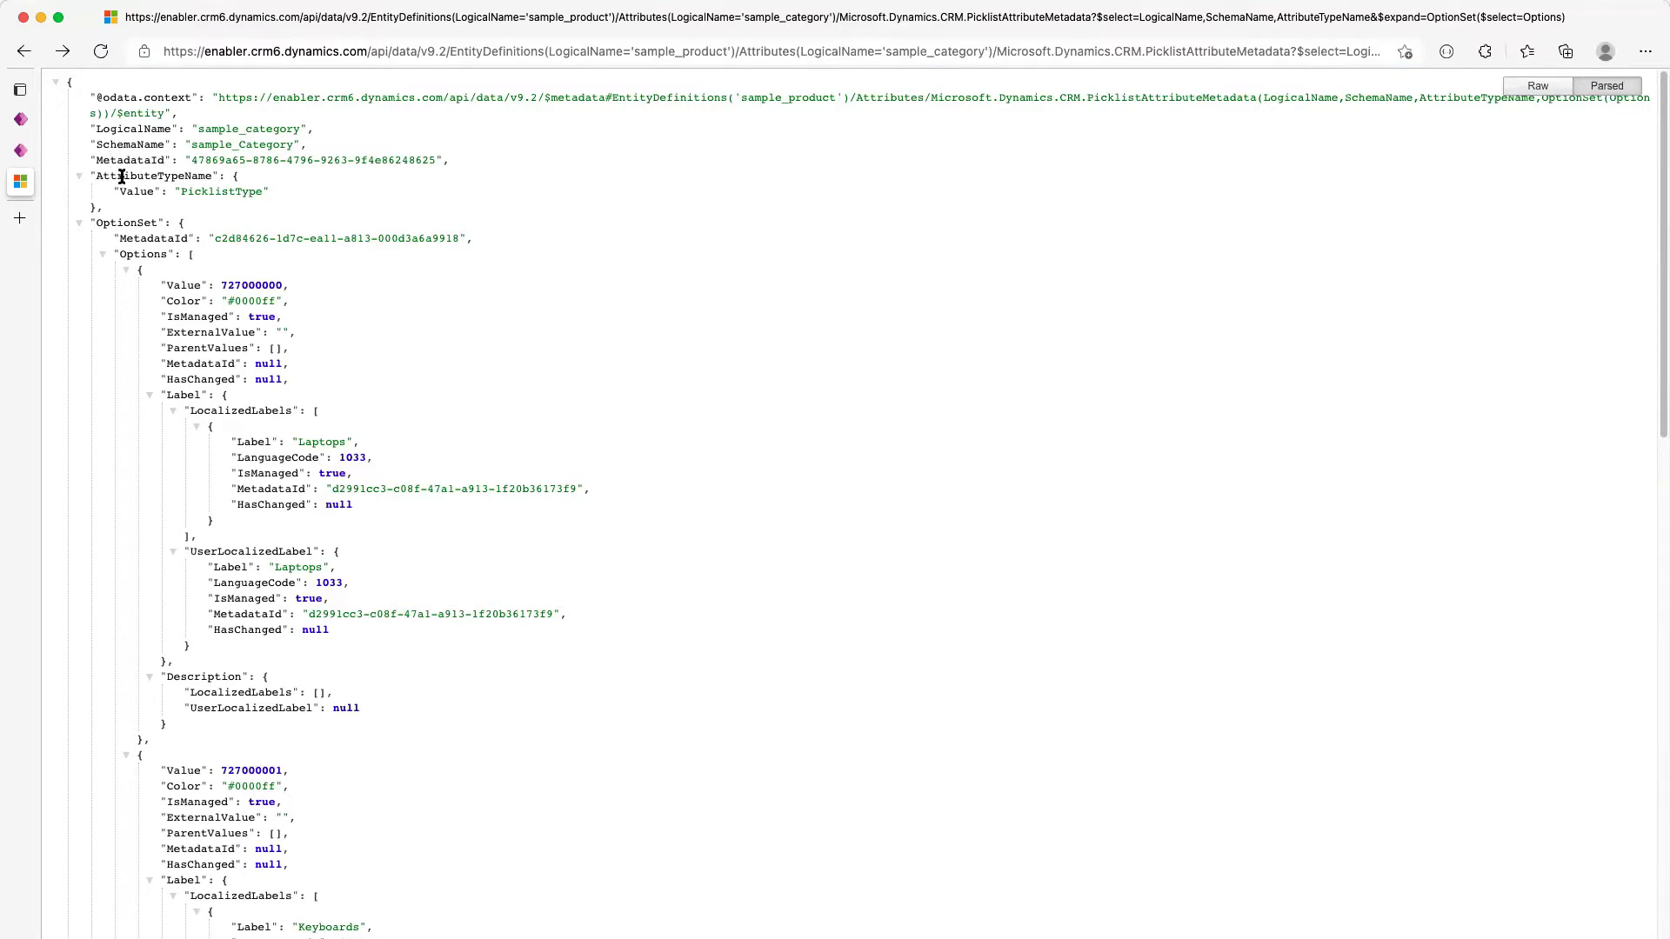
Collapse and expand the Options array and its entries in the metadata JSON to count the options
{"action": "left_click", "coordinate": [102, 255]}
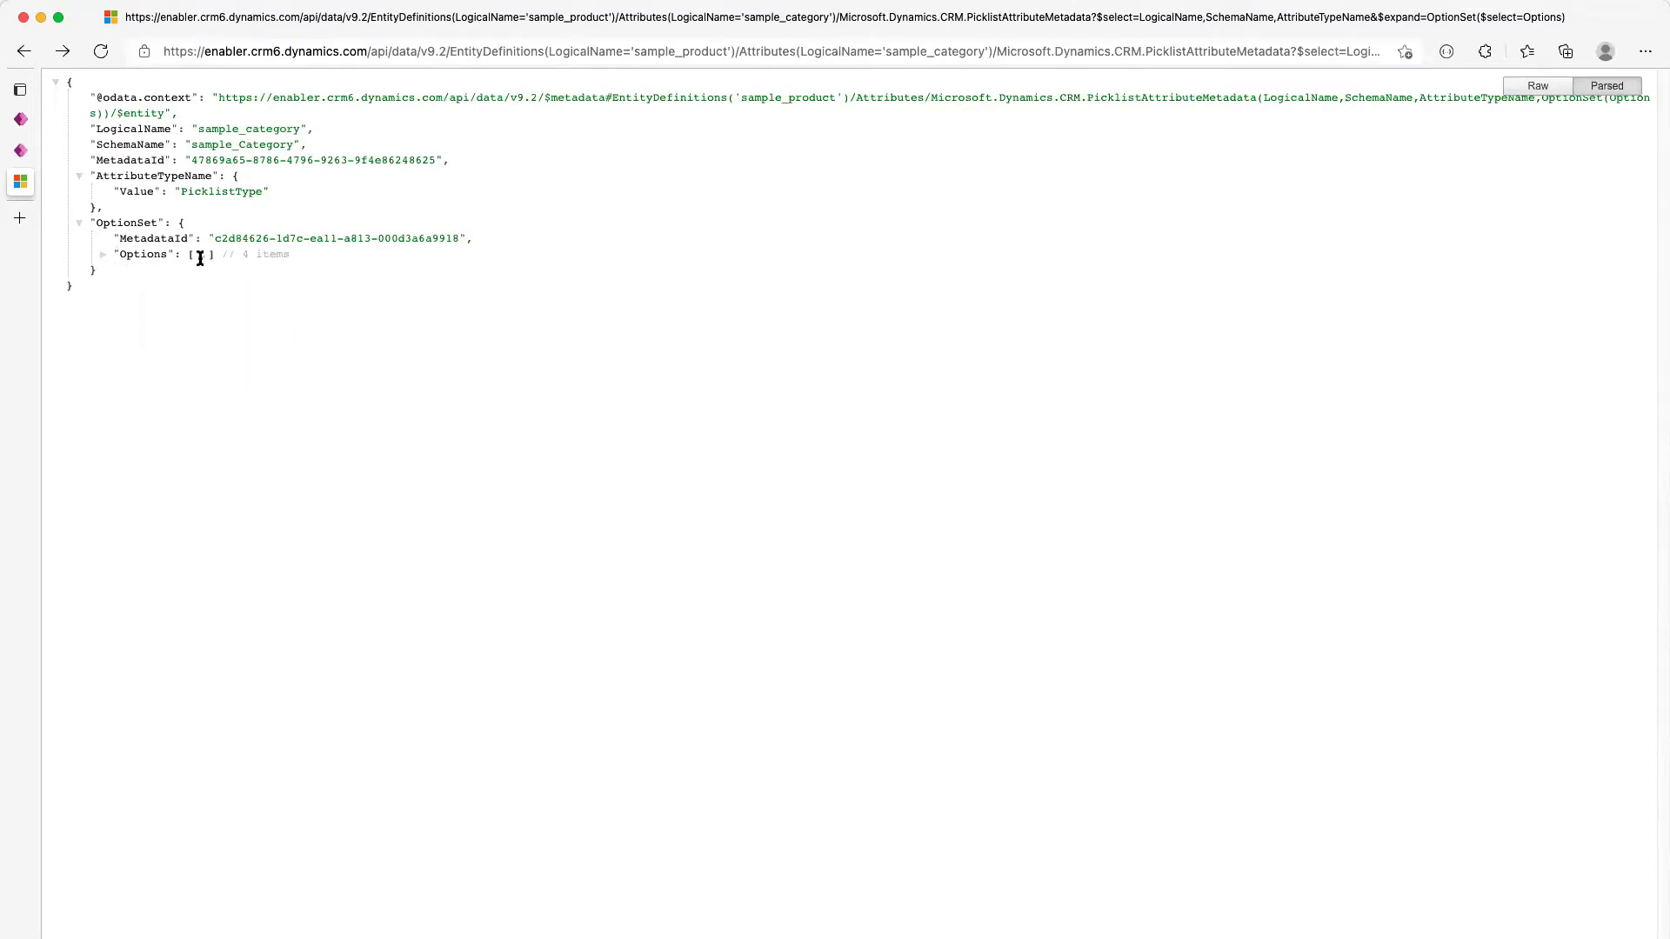
{"action": "left_click", "coordinate": [103, 255]}
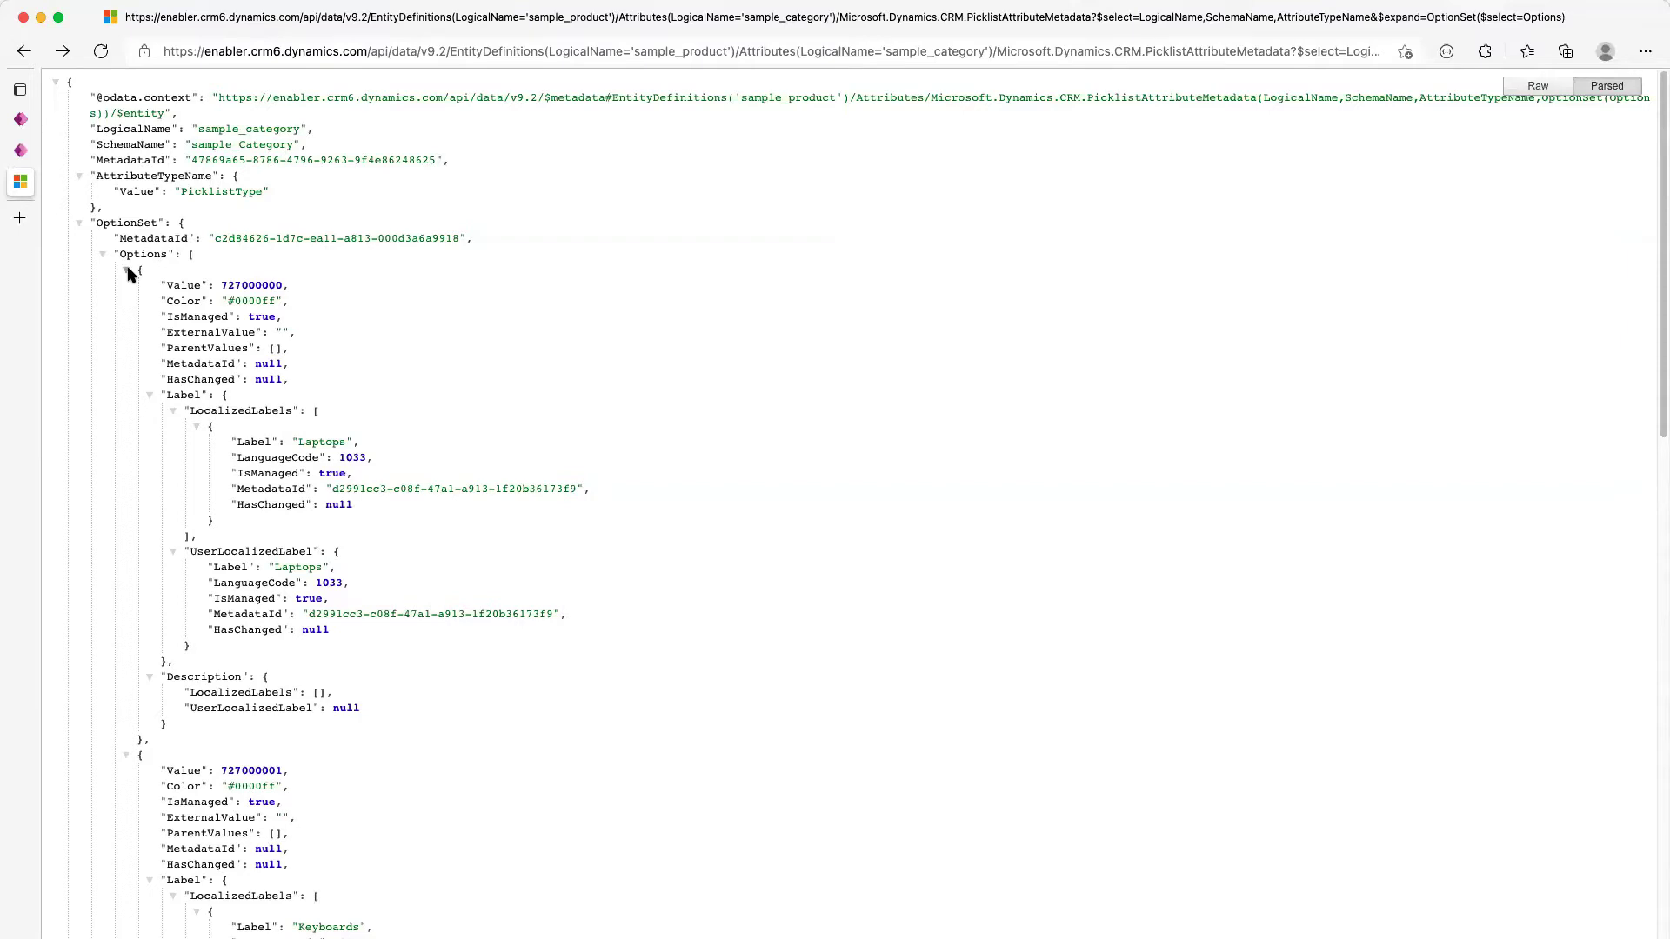
{"action": "left_click", "coordinate": [127, 271]}
{"action": "left_click", "coordinate": [127, 285]}
{"action": "left_click", "coordinate": [127, 301]}
{"action": "left_click", "coordinate": [127, 271]}
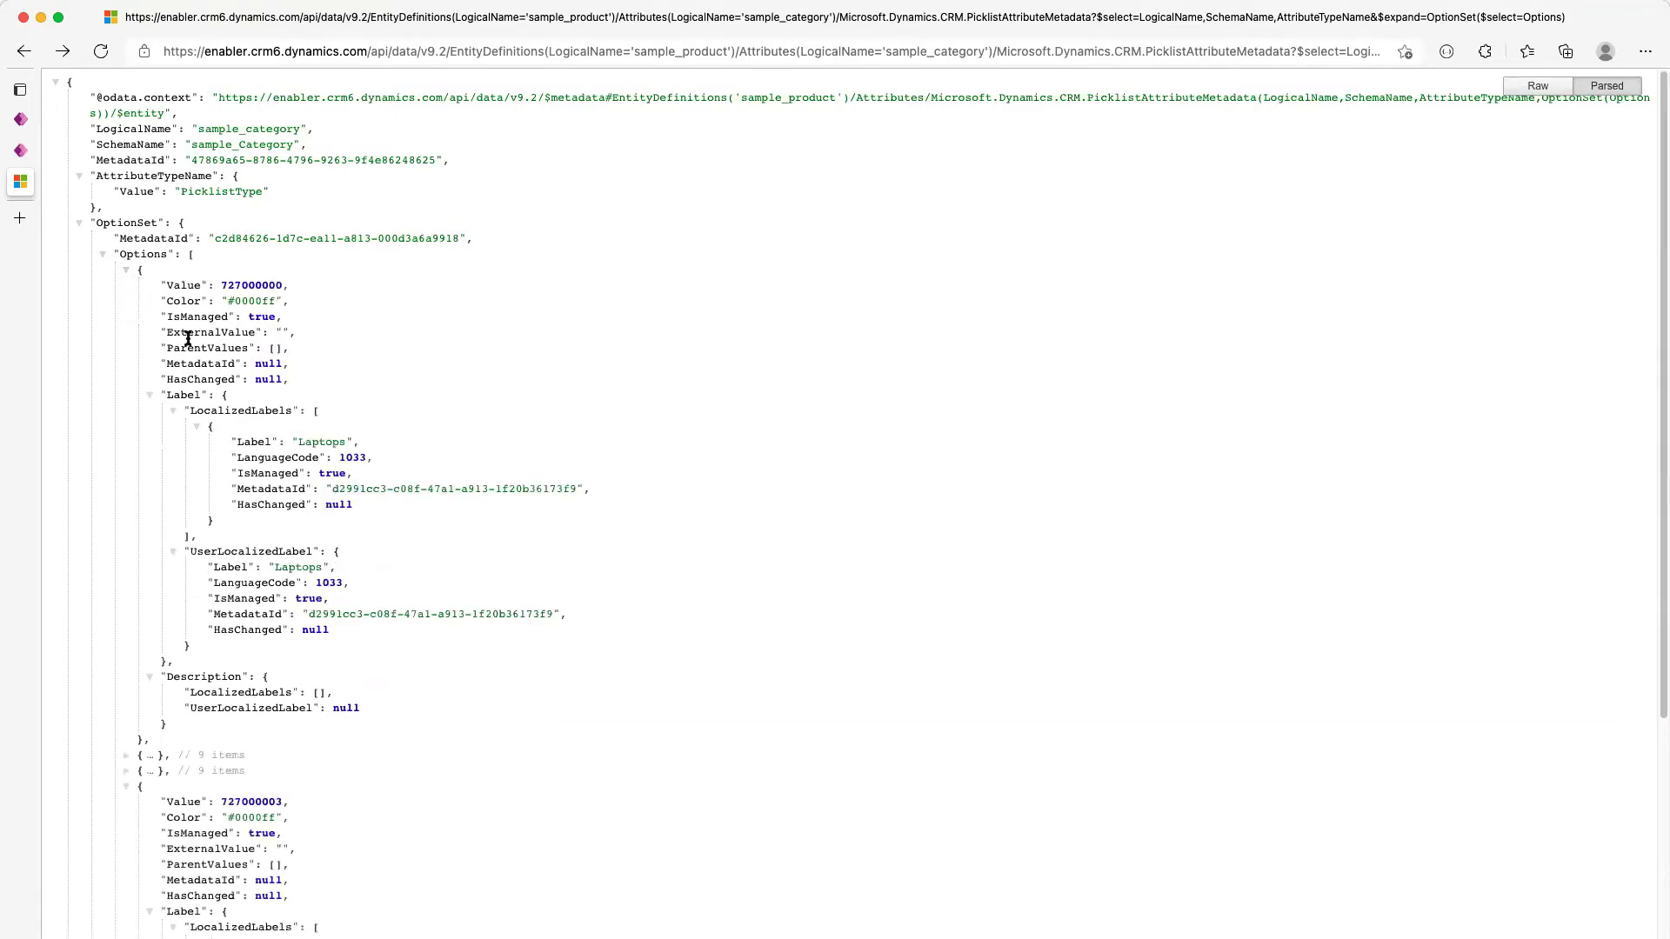
Confirm that the Laptops option has value 727000000 and find its label properties
{"action": "double_click", "coordinate": [266, 285]}
{"action": "double_click", "coordinate": [236, 552]}
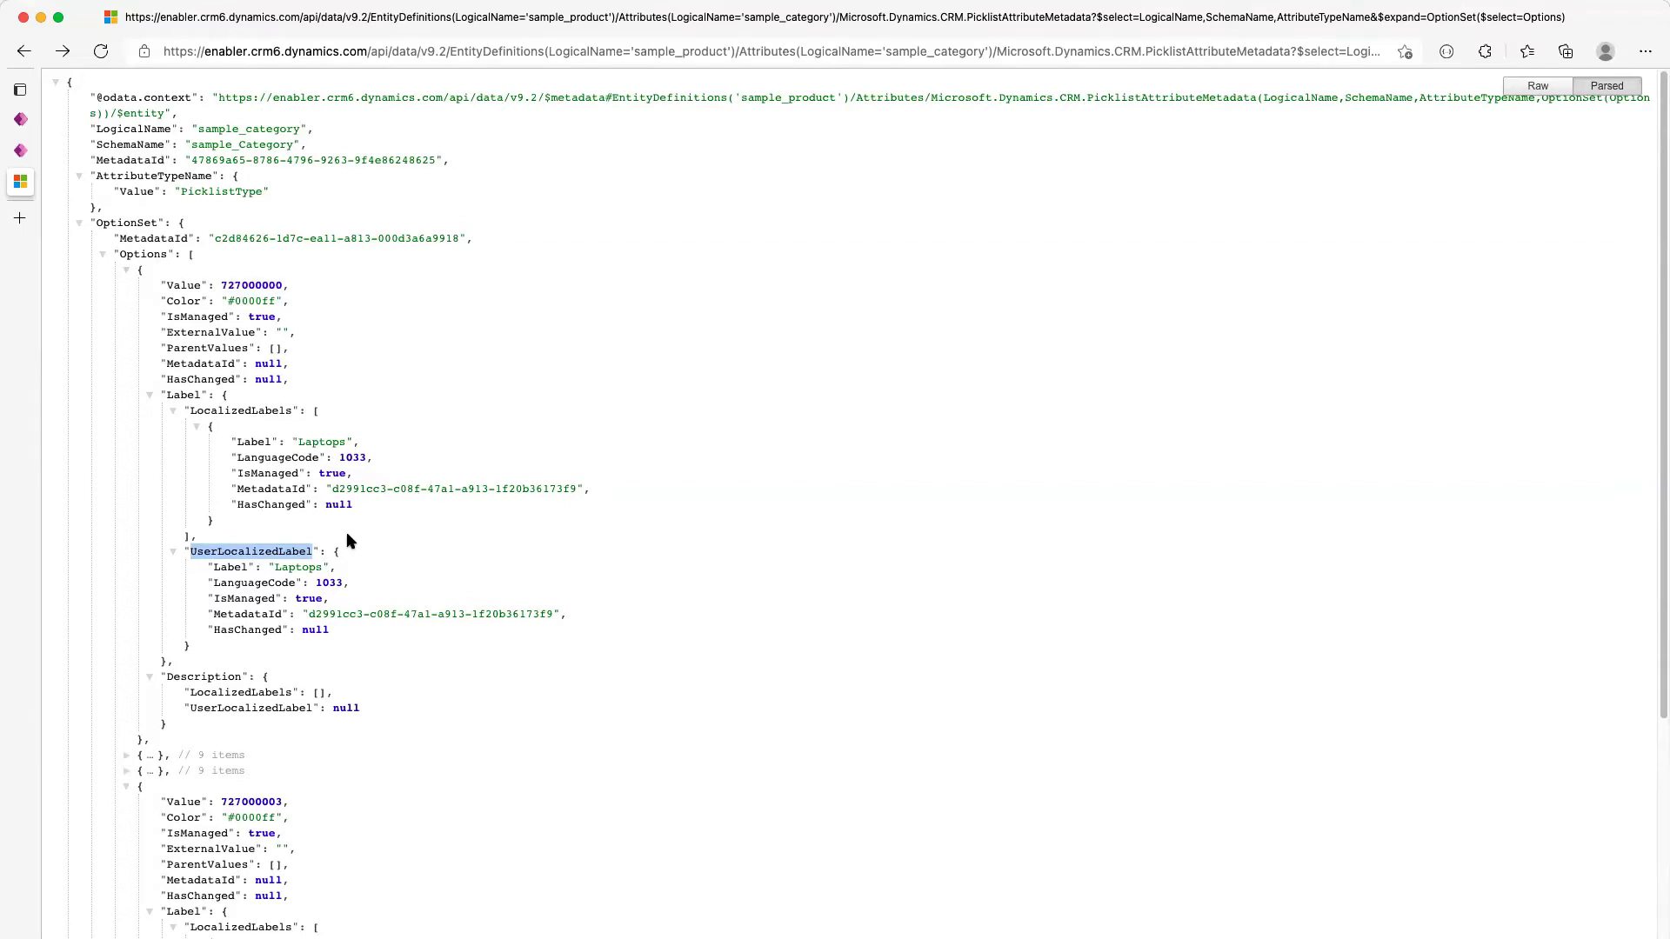
{"action": "double_click", "coordinate": [240, 411]}
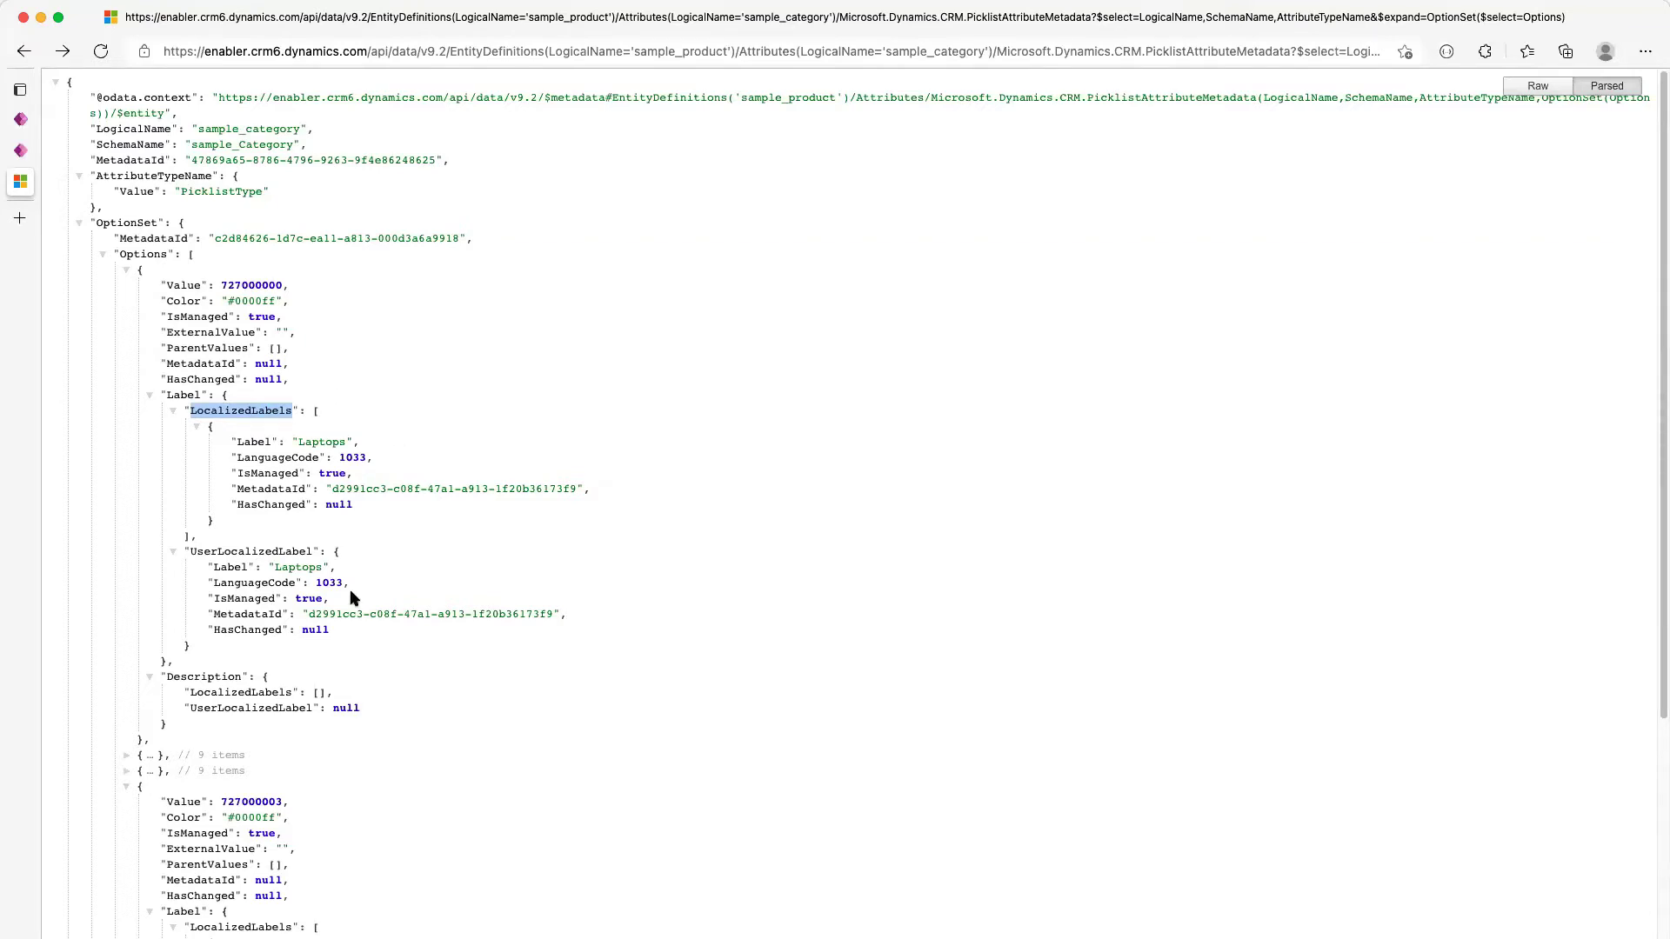
{"action": "left_click", "coordinate": [247, 550]}
{"action": "double_click", "coordinate": [247, 549]}
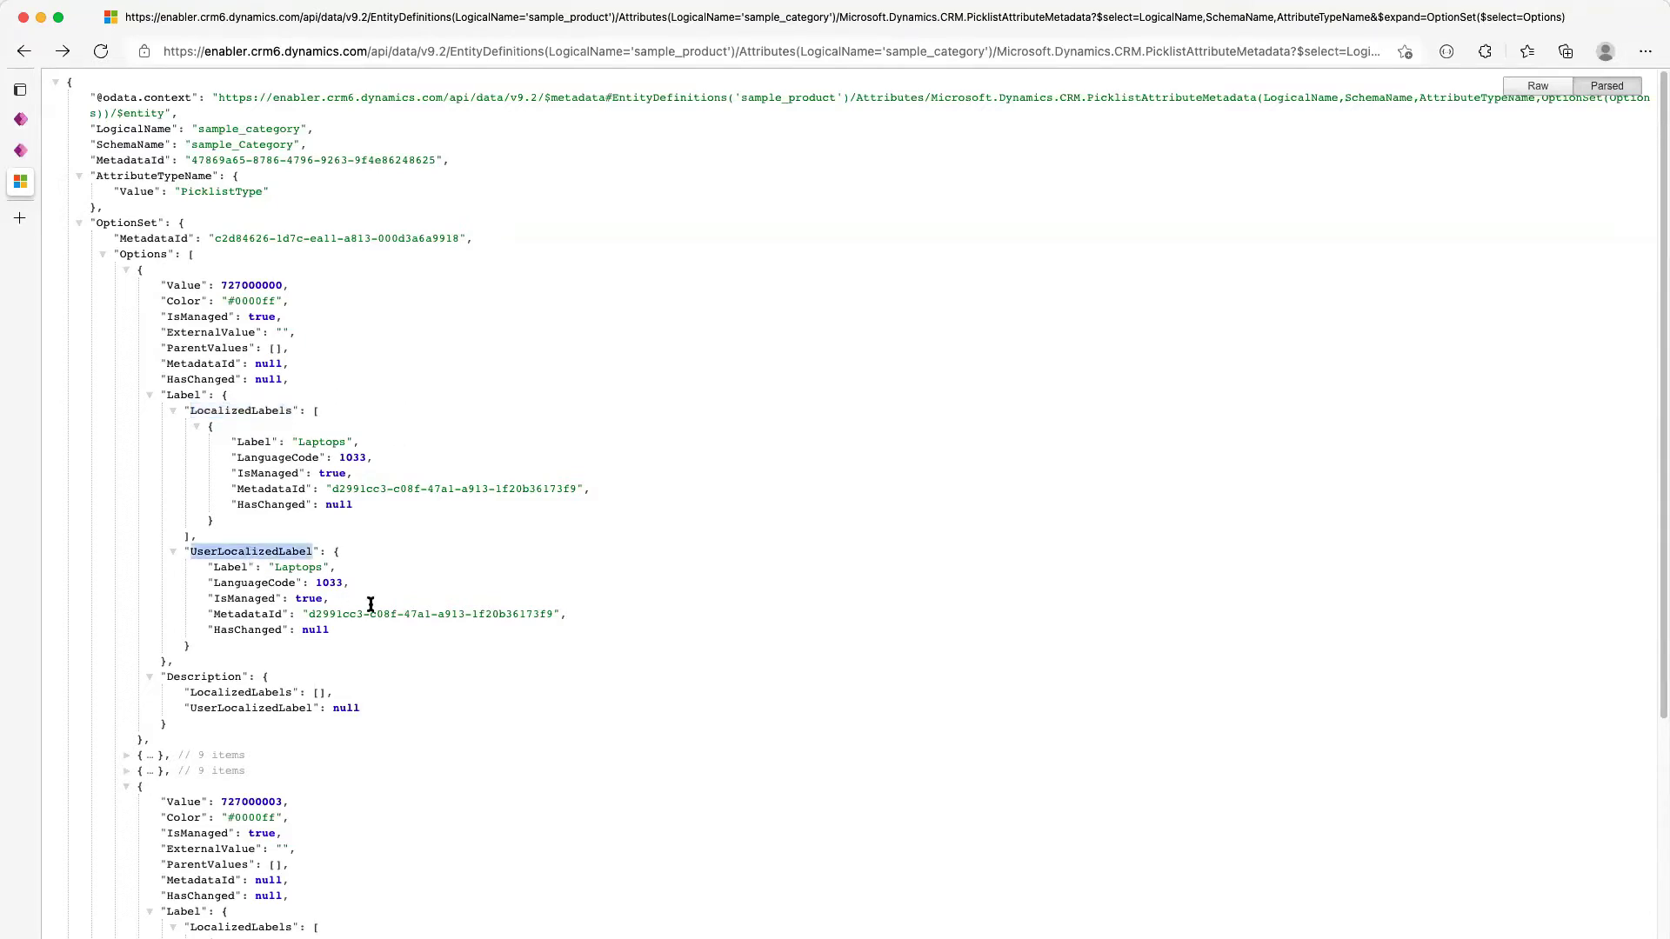
{"action": "double_click", "coordinate": [301, 568]}
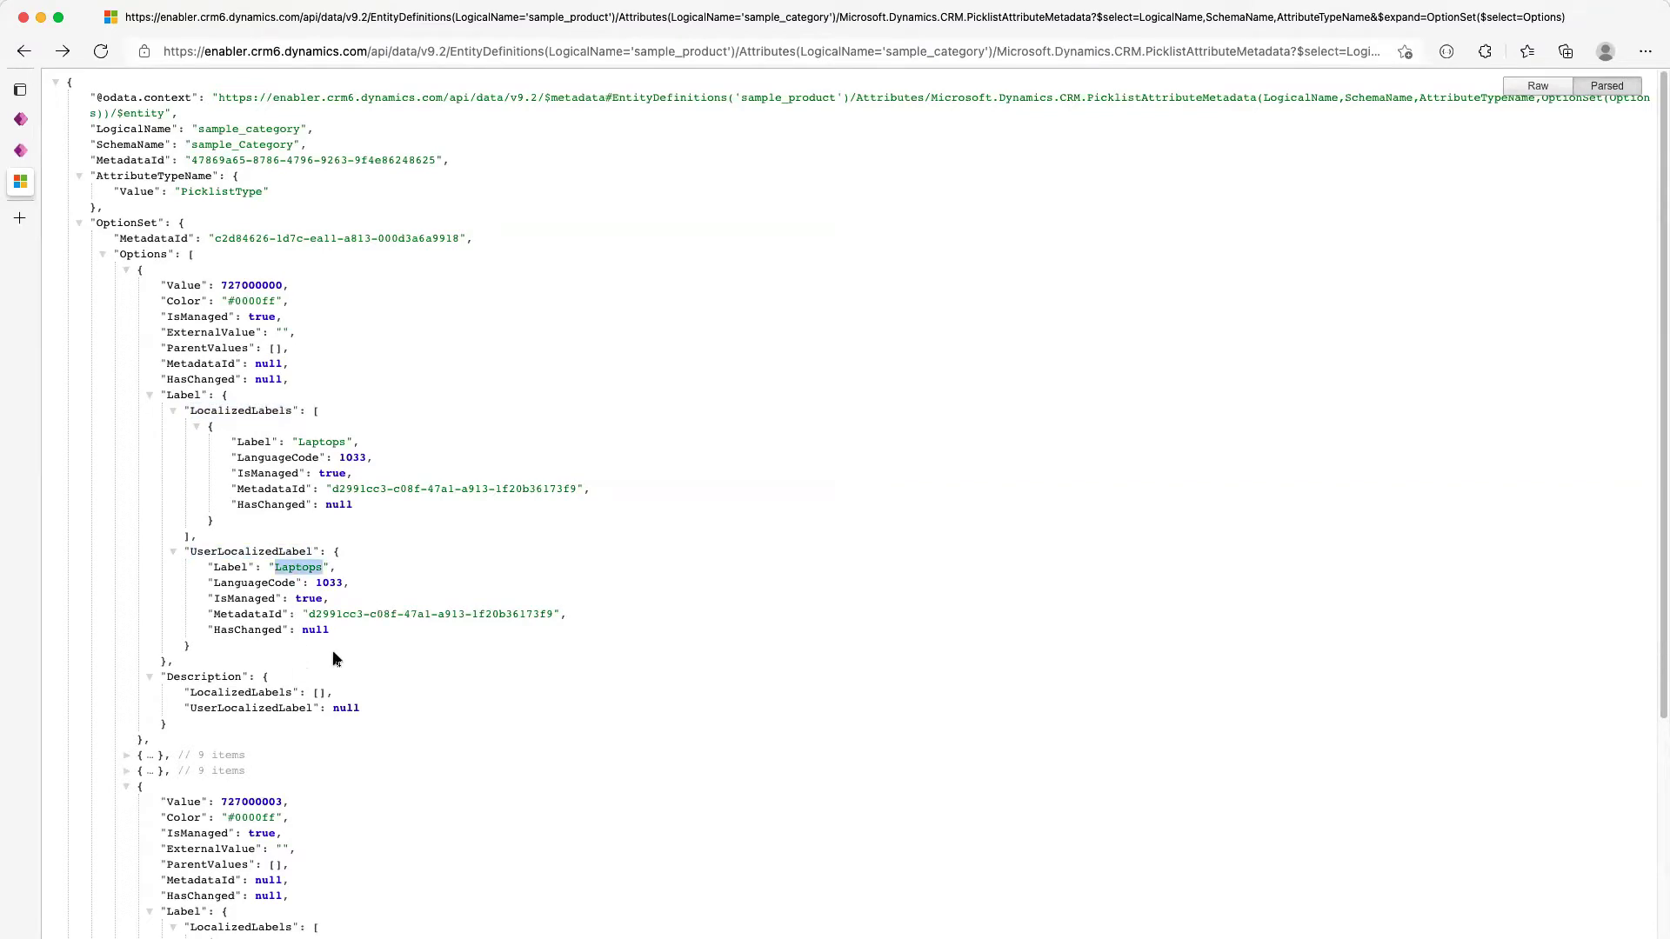
{"action": "double_click", "coordinate": [254, 286]}
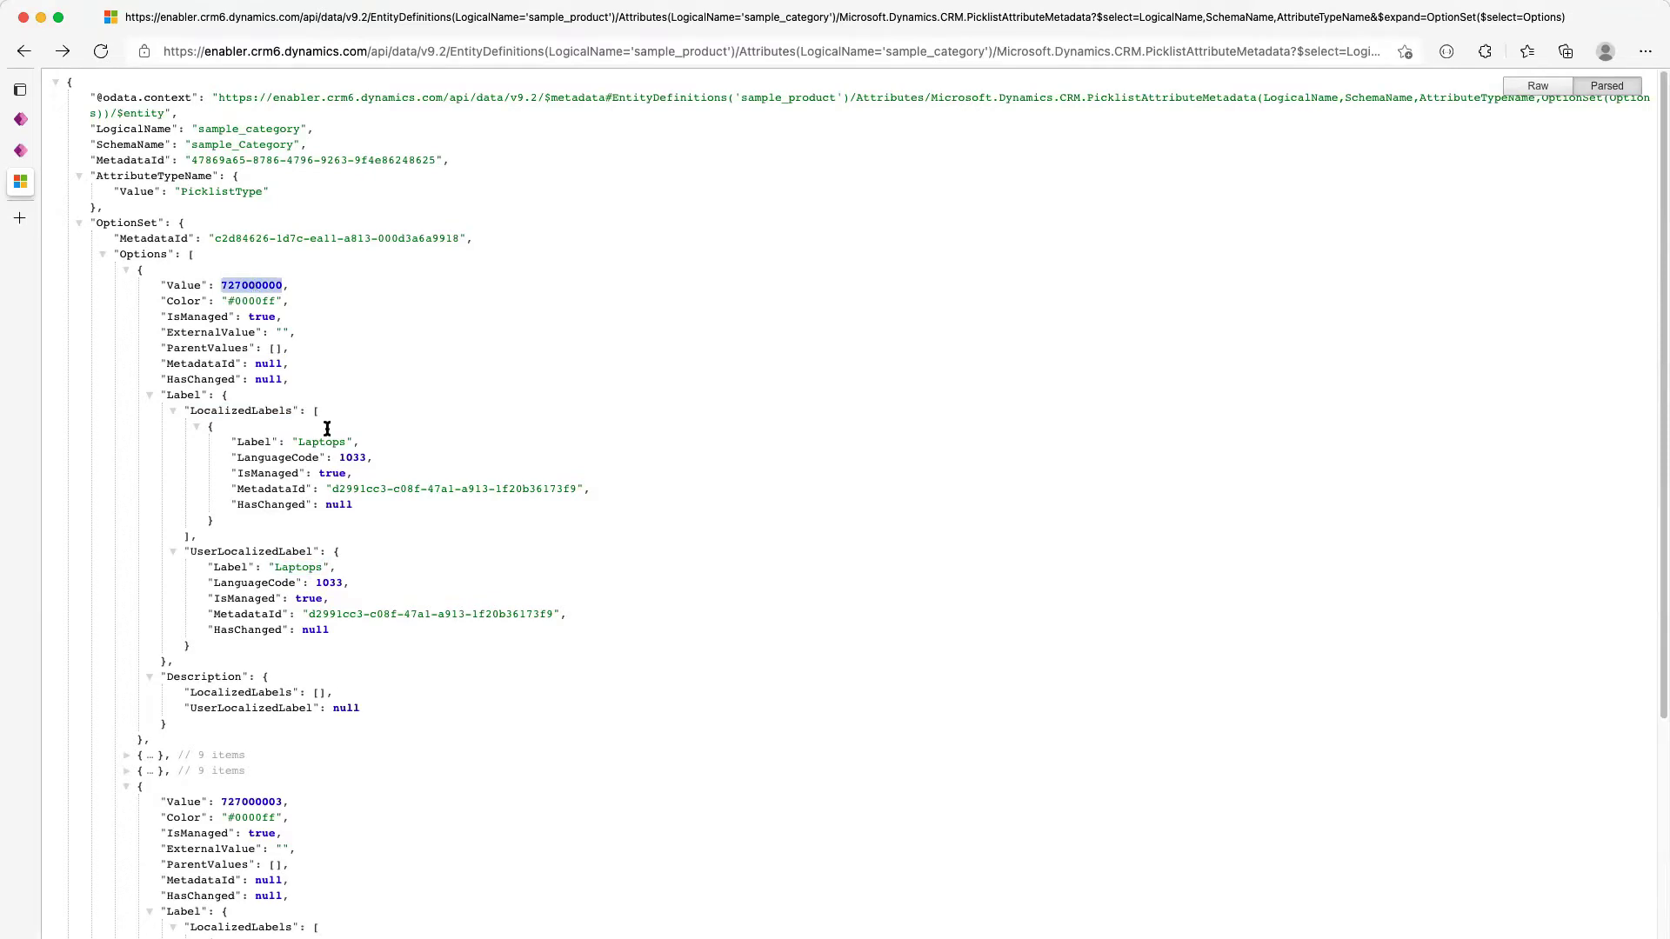
Confirm that the Mice option has value 727000003
{"action": "scroll", "coordinate": [296, 691], "scroll_direction": "down", "scroll_amount": 5}
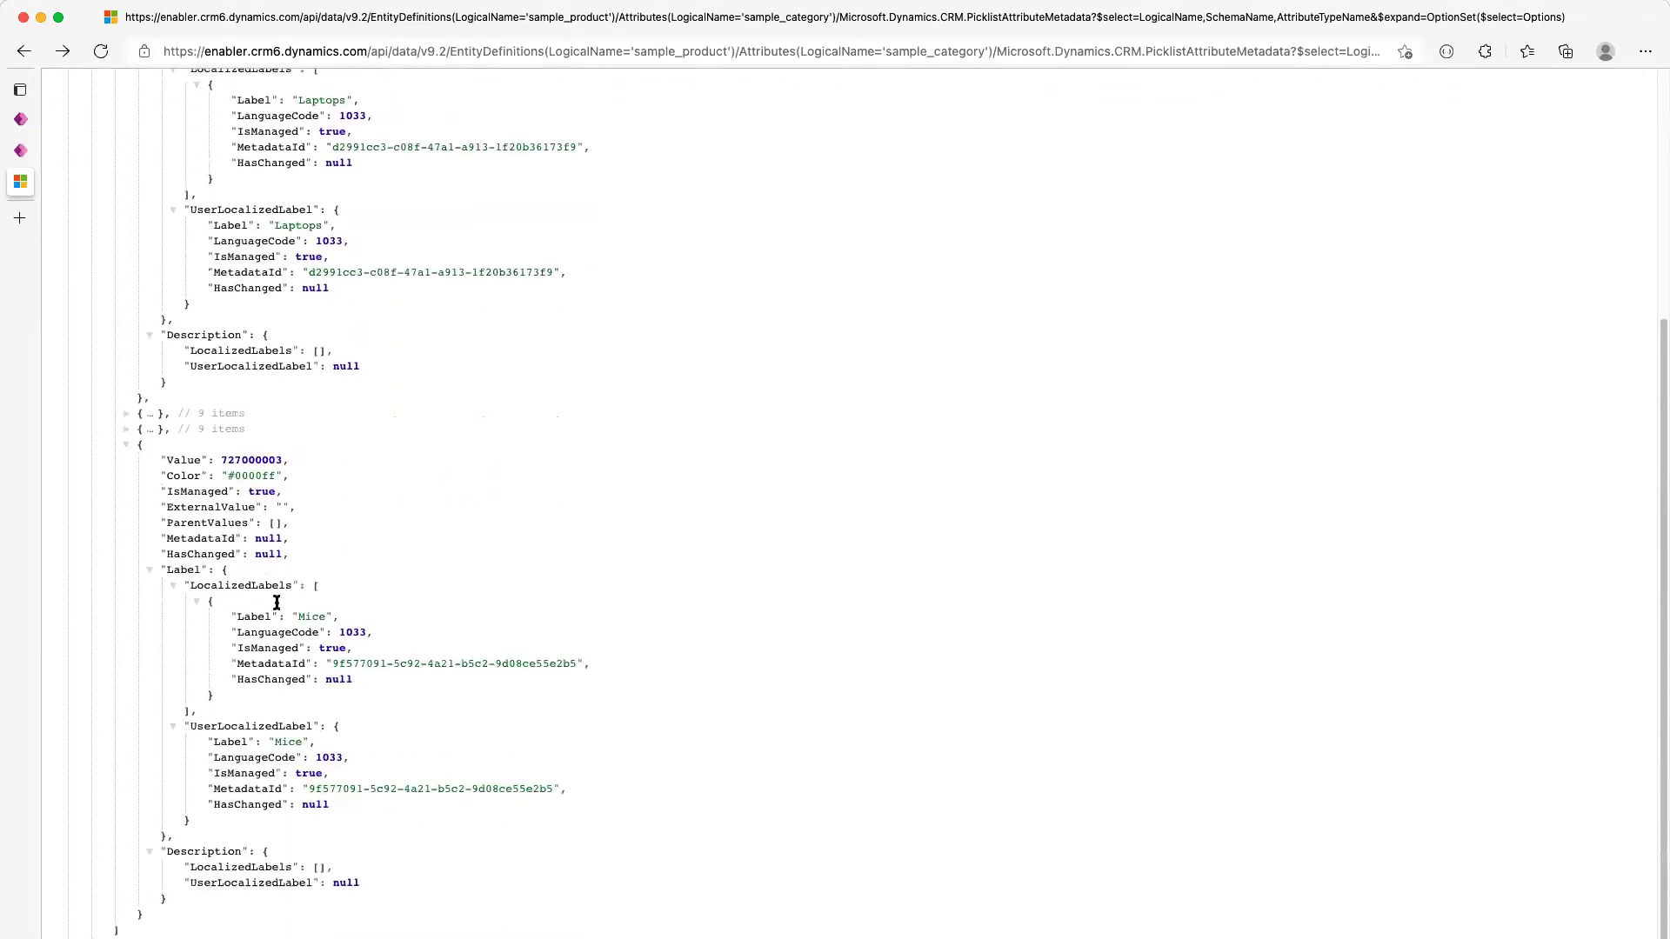
{"action": "double_click", "coordinate": [251, 460]}
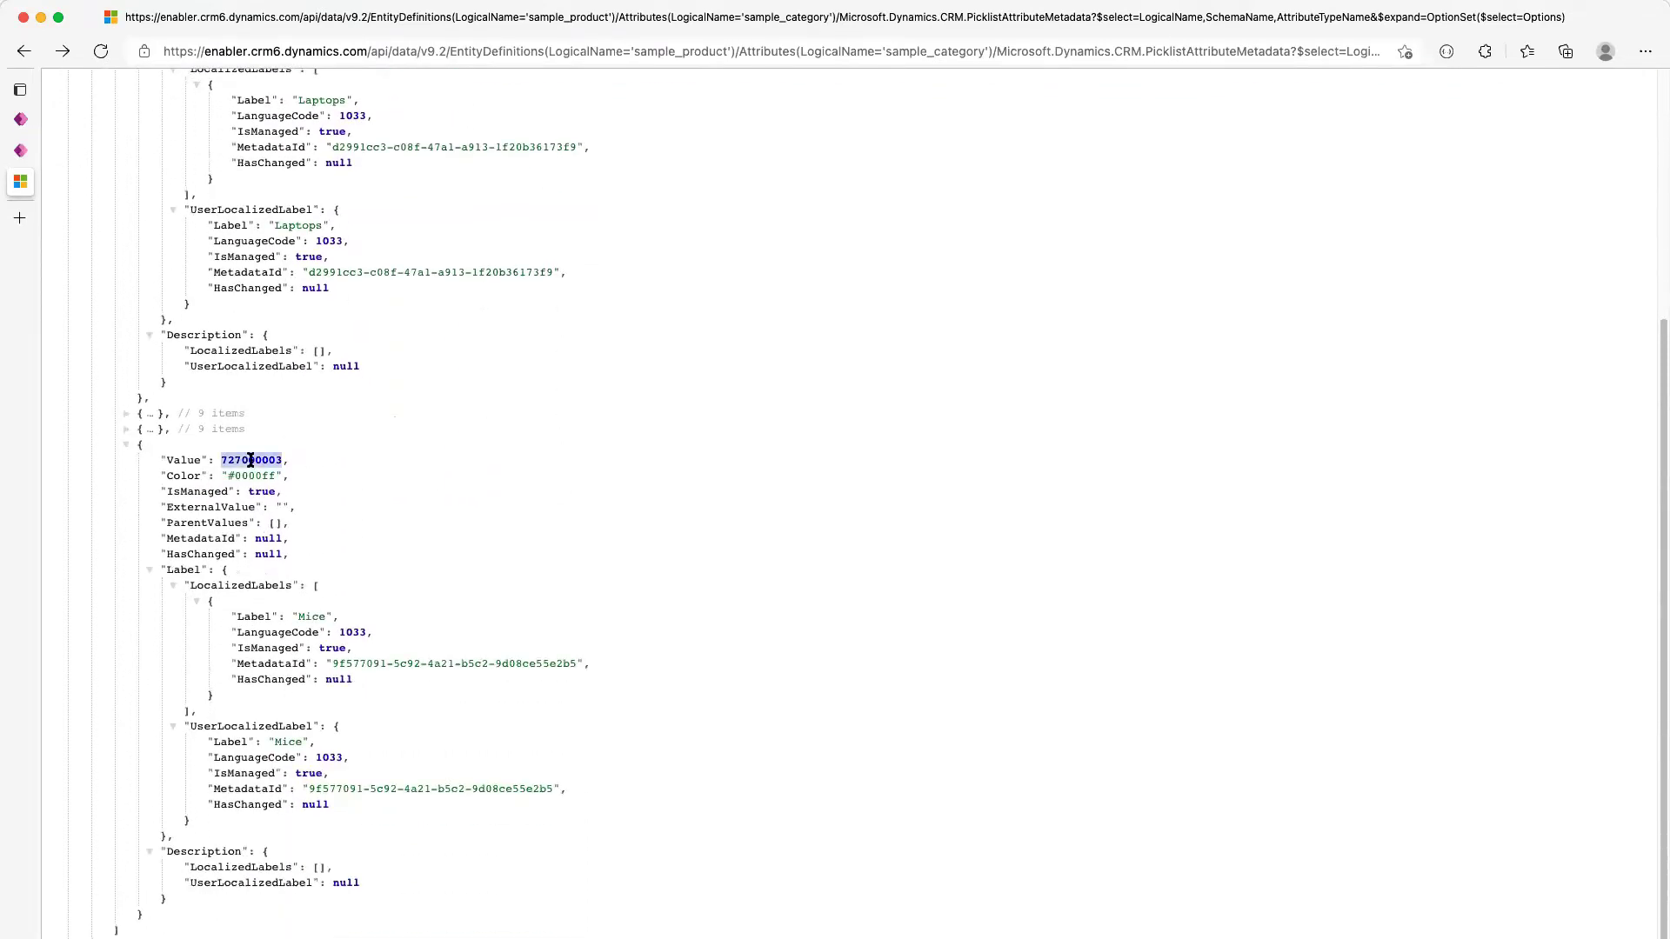
{"action": "double_click", "coordinate": [289, 741]}
{"action": "double_click", "coordinate": [254, 461]}
Return to the failed run, switch the flow to editing, and expand the Figure Out Choice Value scope
{"action": "mouse_move", "coordinate": [23, 156]}
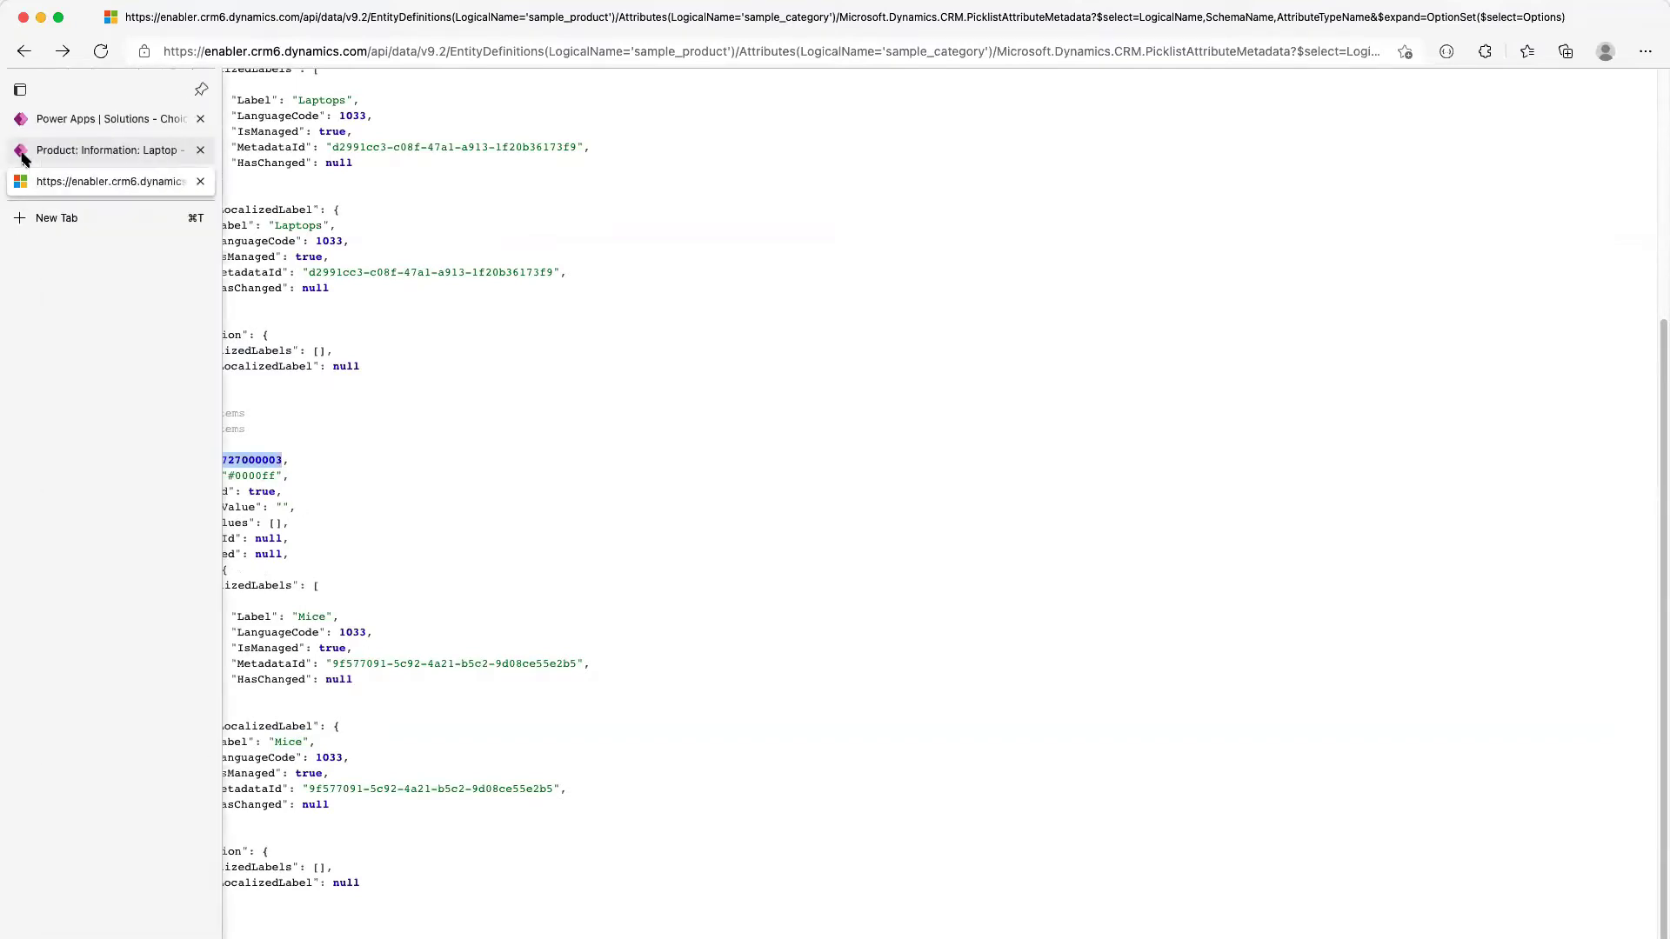
{"action": "left_click", "coordinate": [23, 119]}
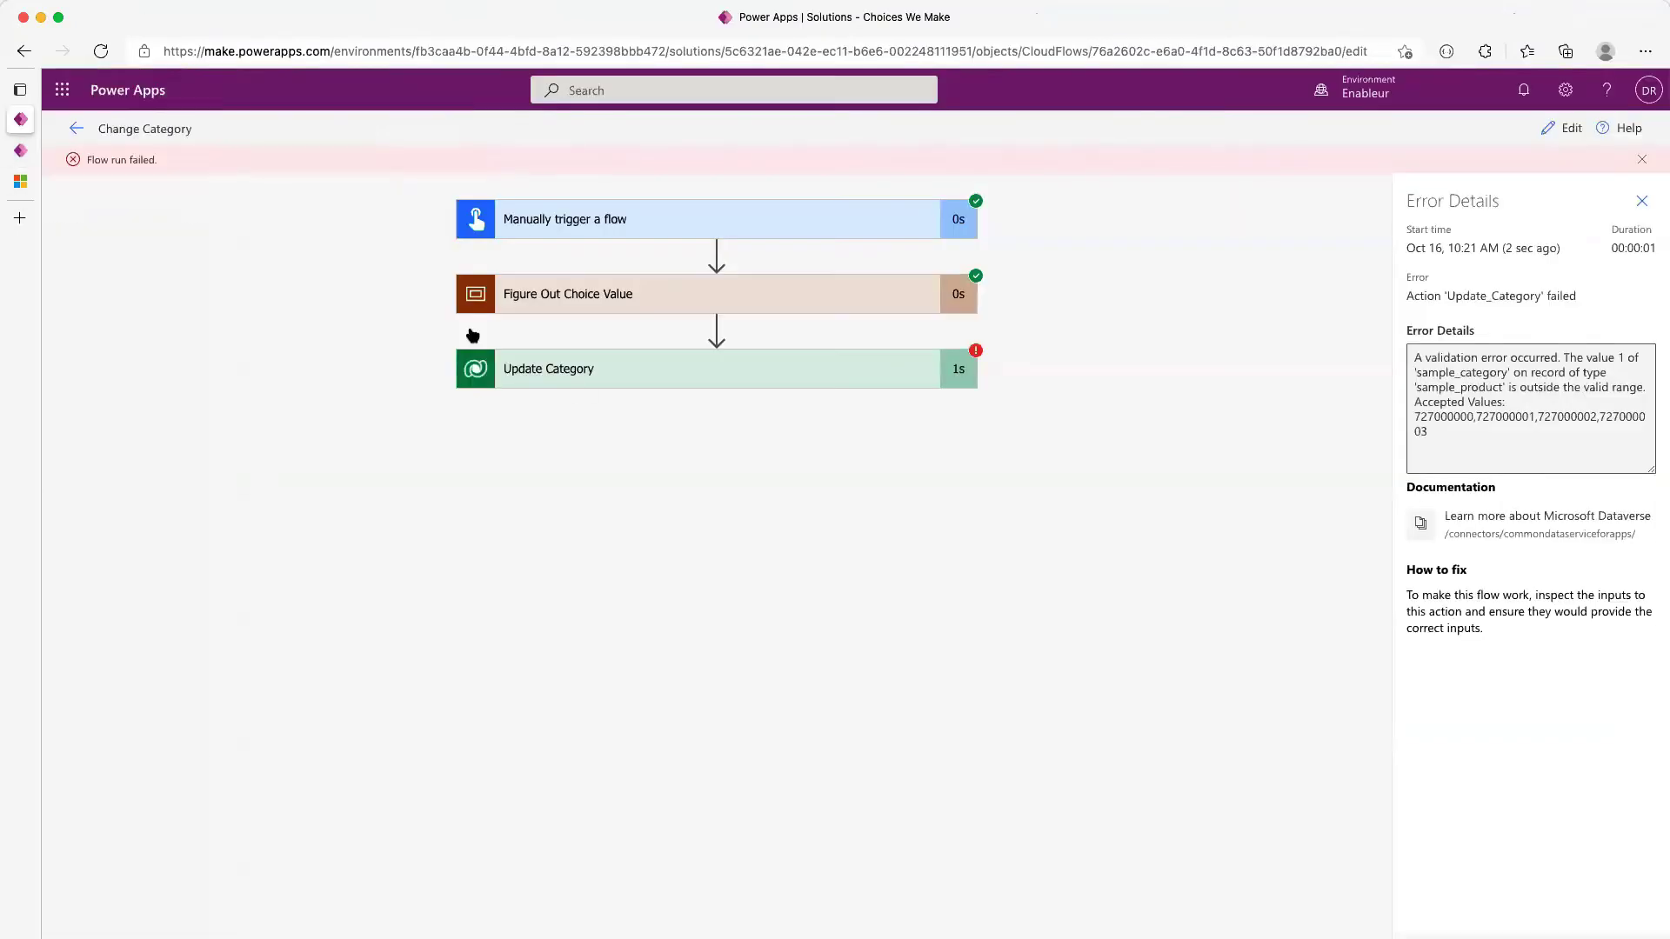
{"action": "left_click", "coordinate": [648, 298]}
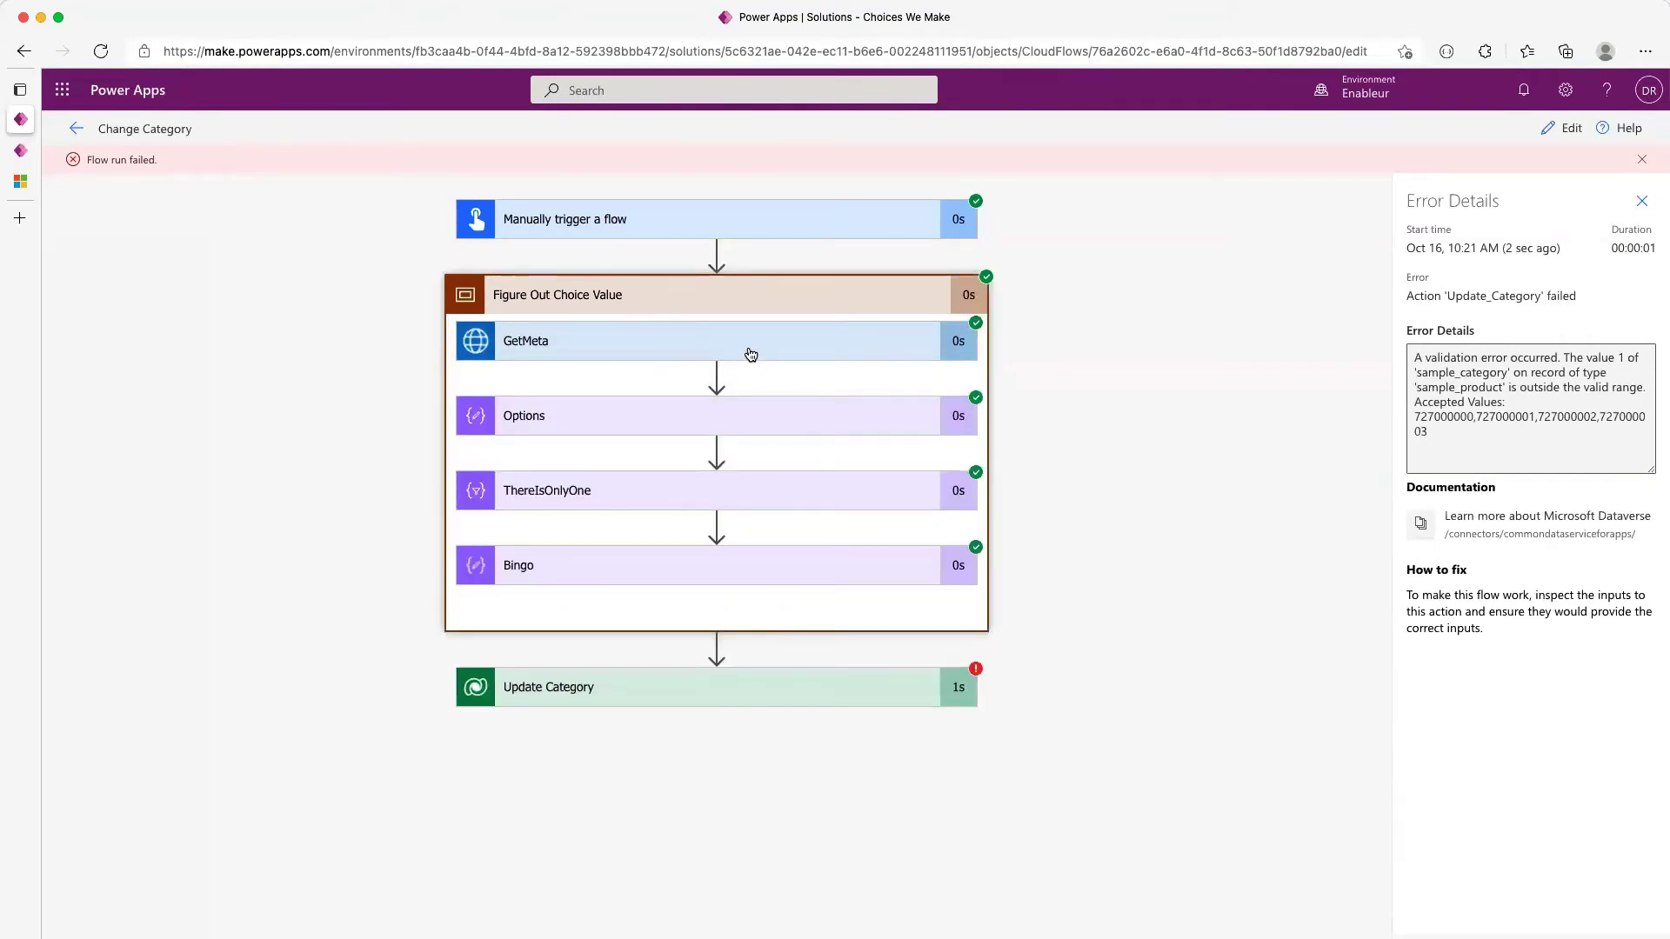
{"action": "left_click", "coordinate": [1576, 129]}
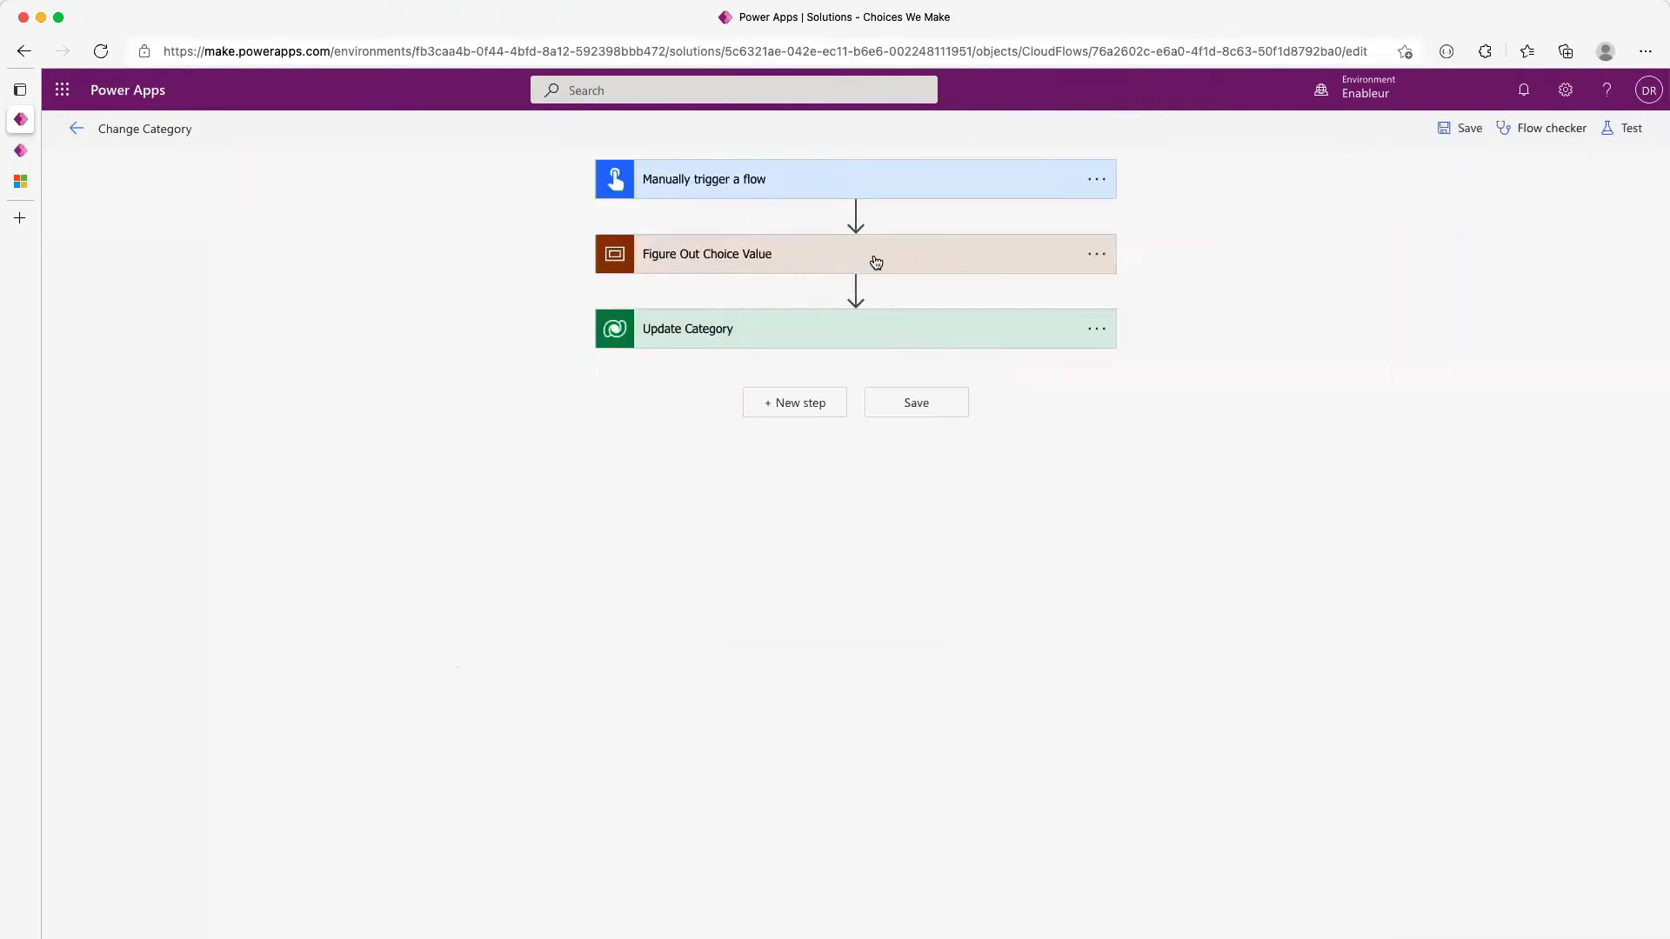
{"action": "left_click", "coordinate": [831, 265]}
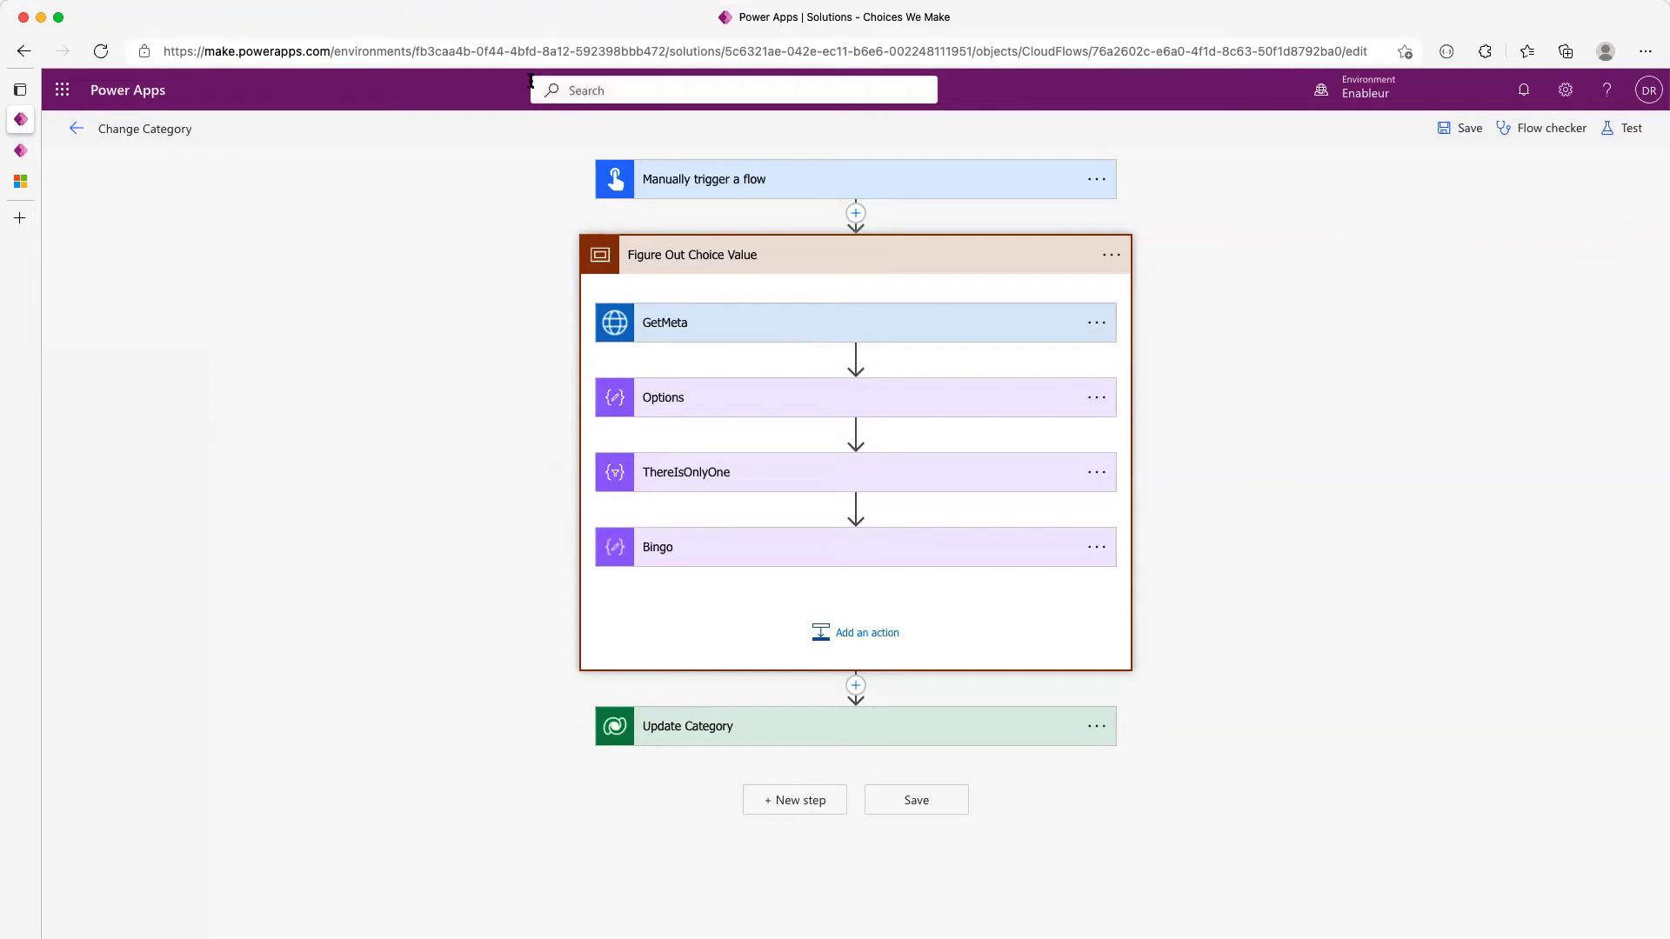
Copy the category metadata URL from the JSON page, then expand the GetMeta step
{"action": "left_click", "coordinate": [20, 181]}
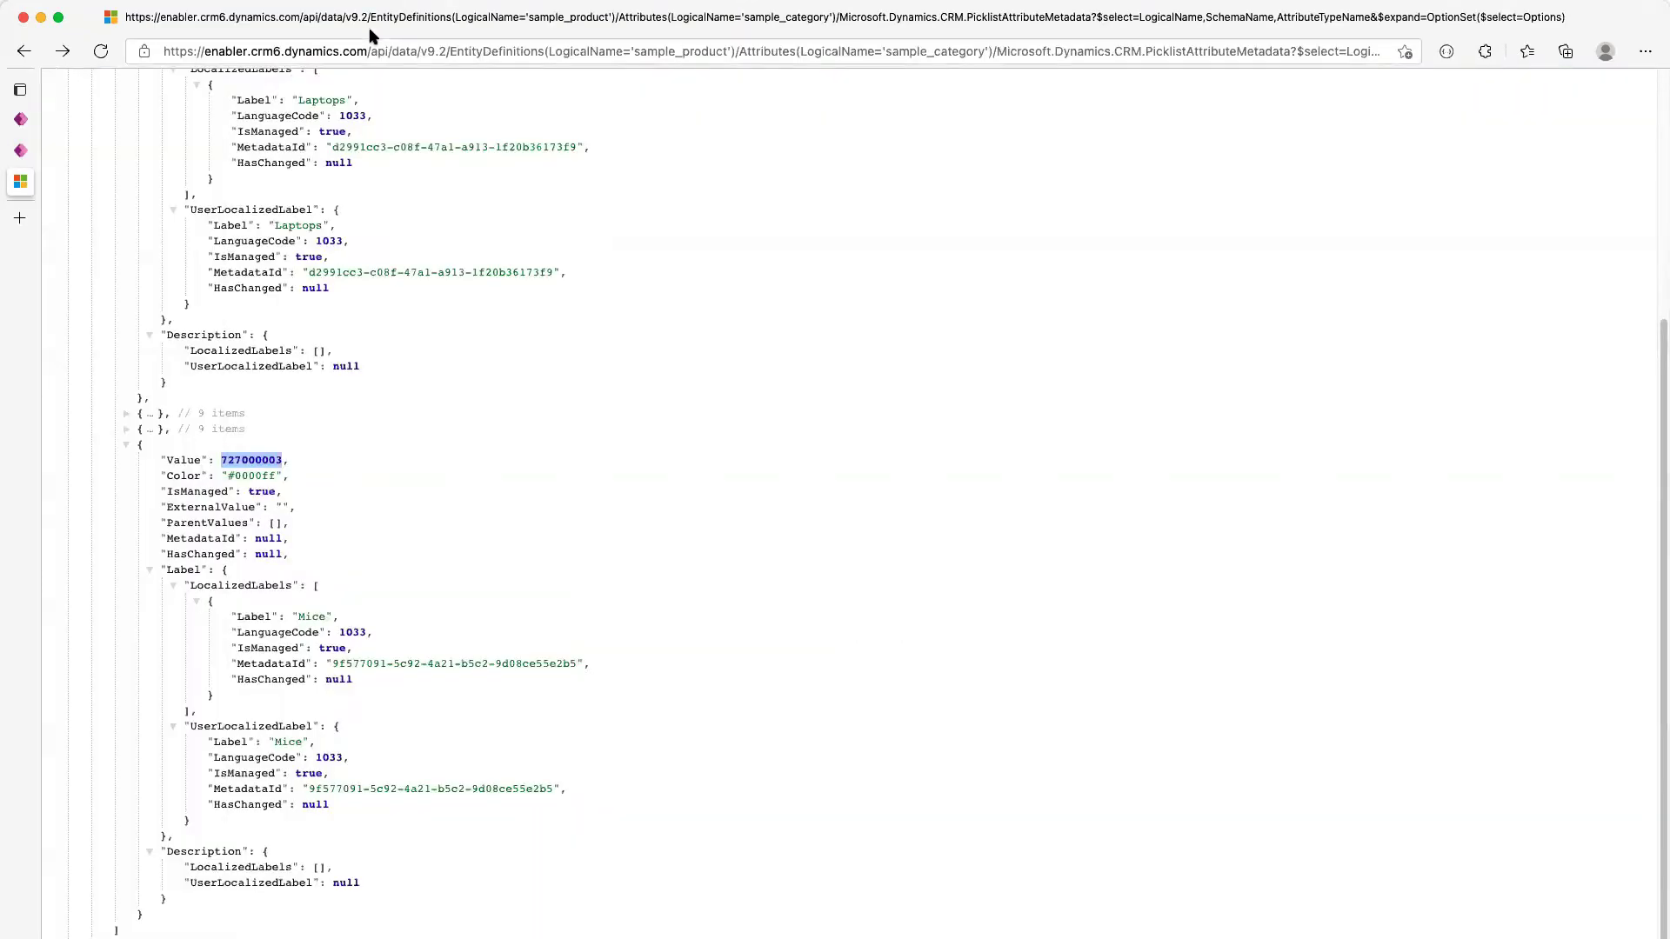
{"action": "left_click", "coordinate": [467, 49]}
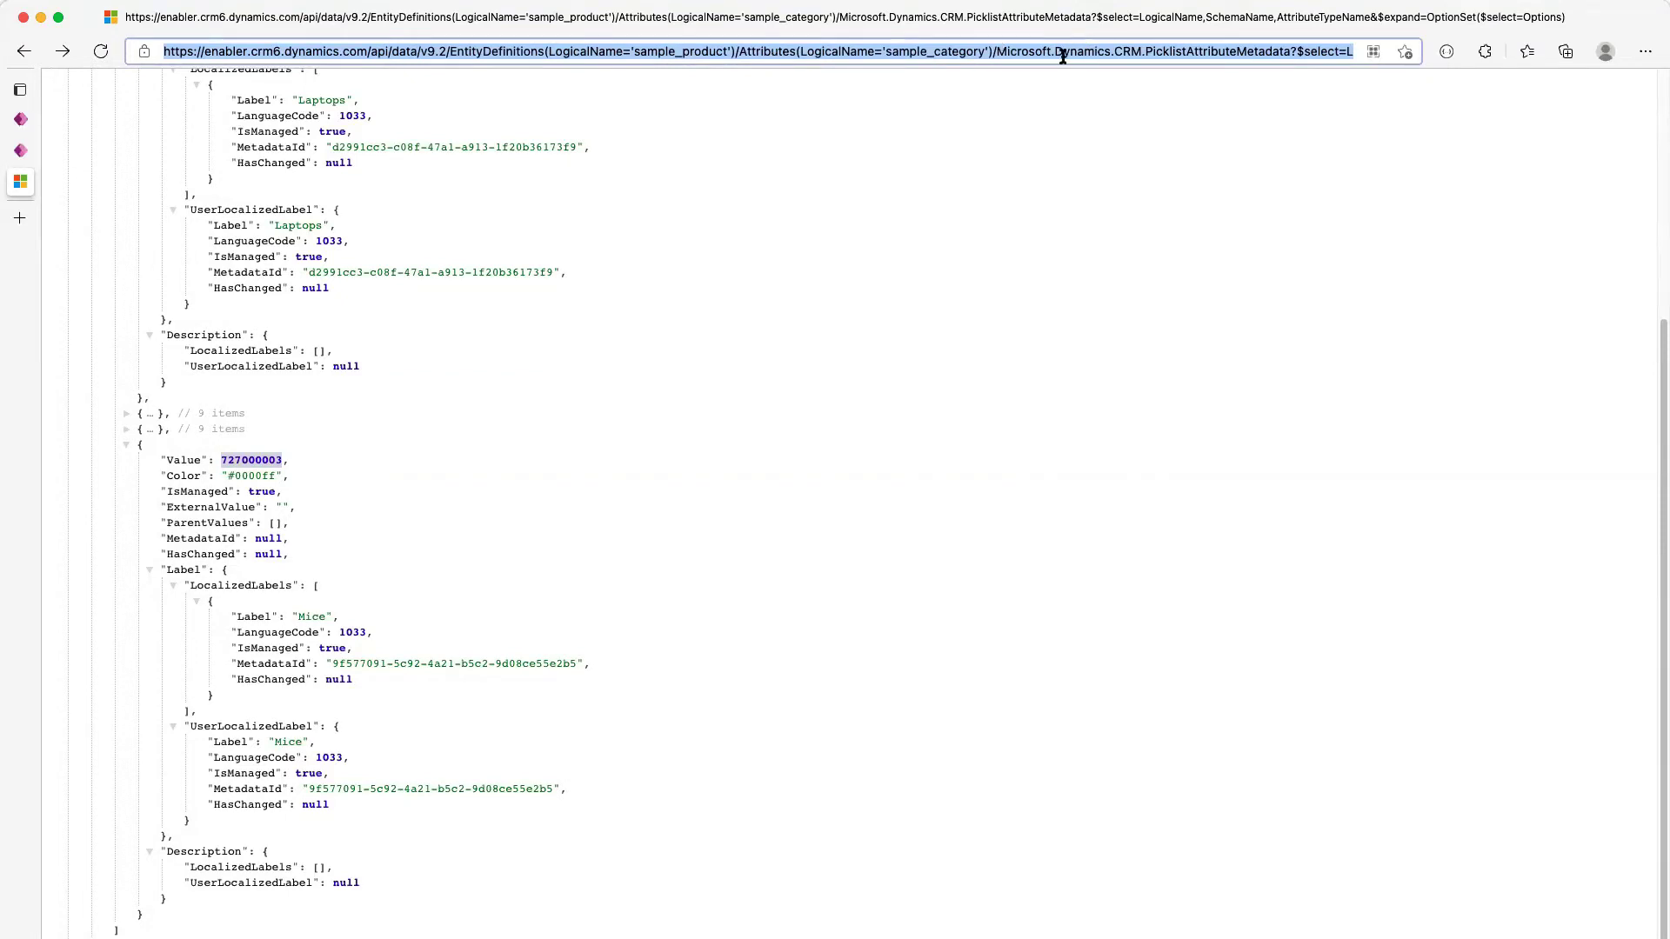
{"action": "mouse_move", "coordinate": [26, 185]}
{"action": "left_click", "coordinate": [70, 119]}
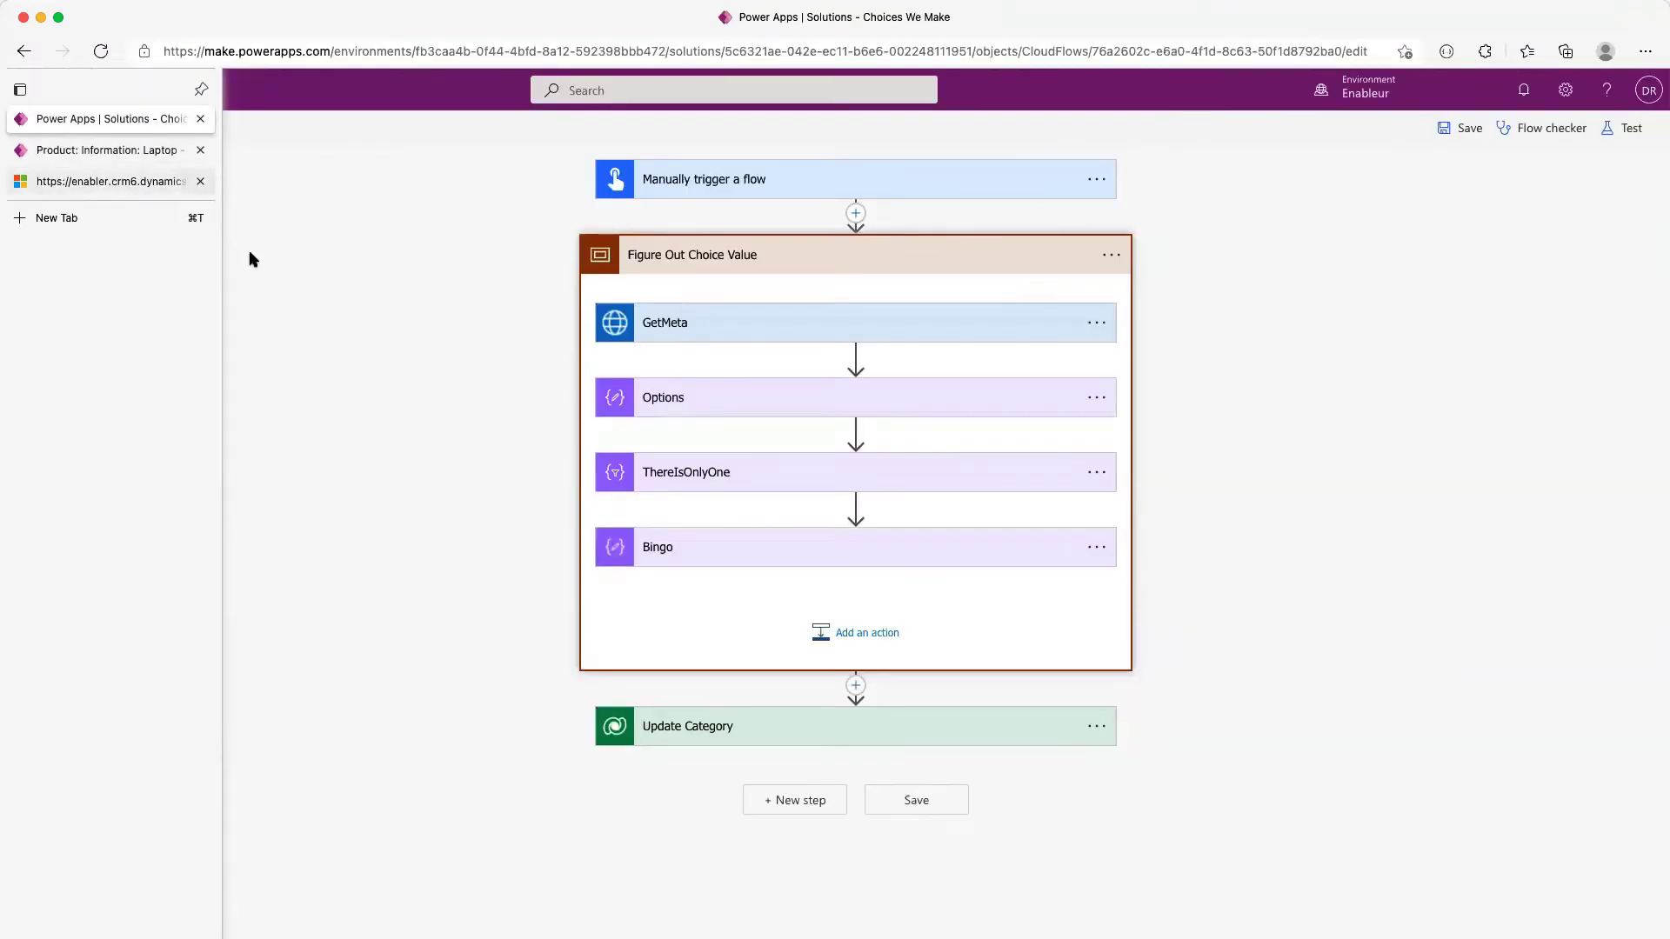
{"action": "left_click", "coordinate": [726, 325]}
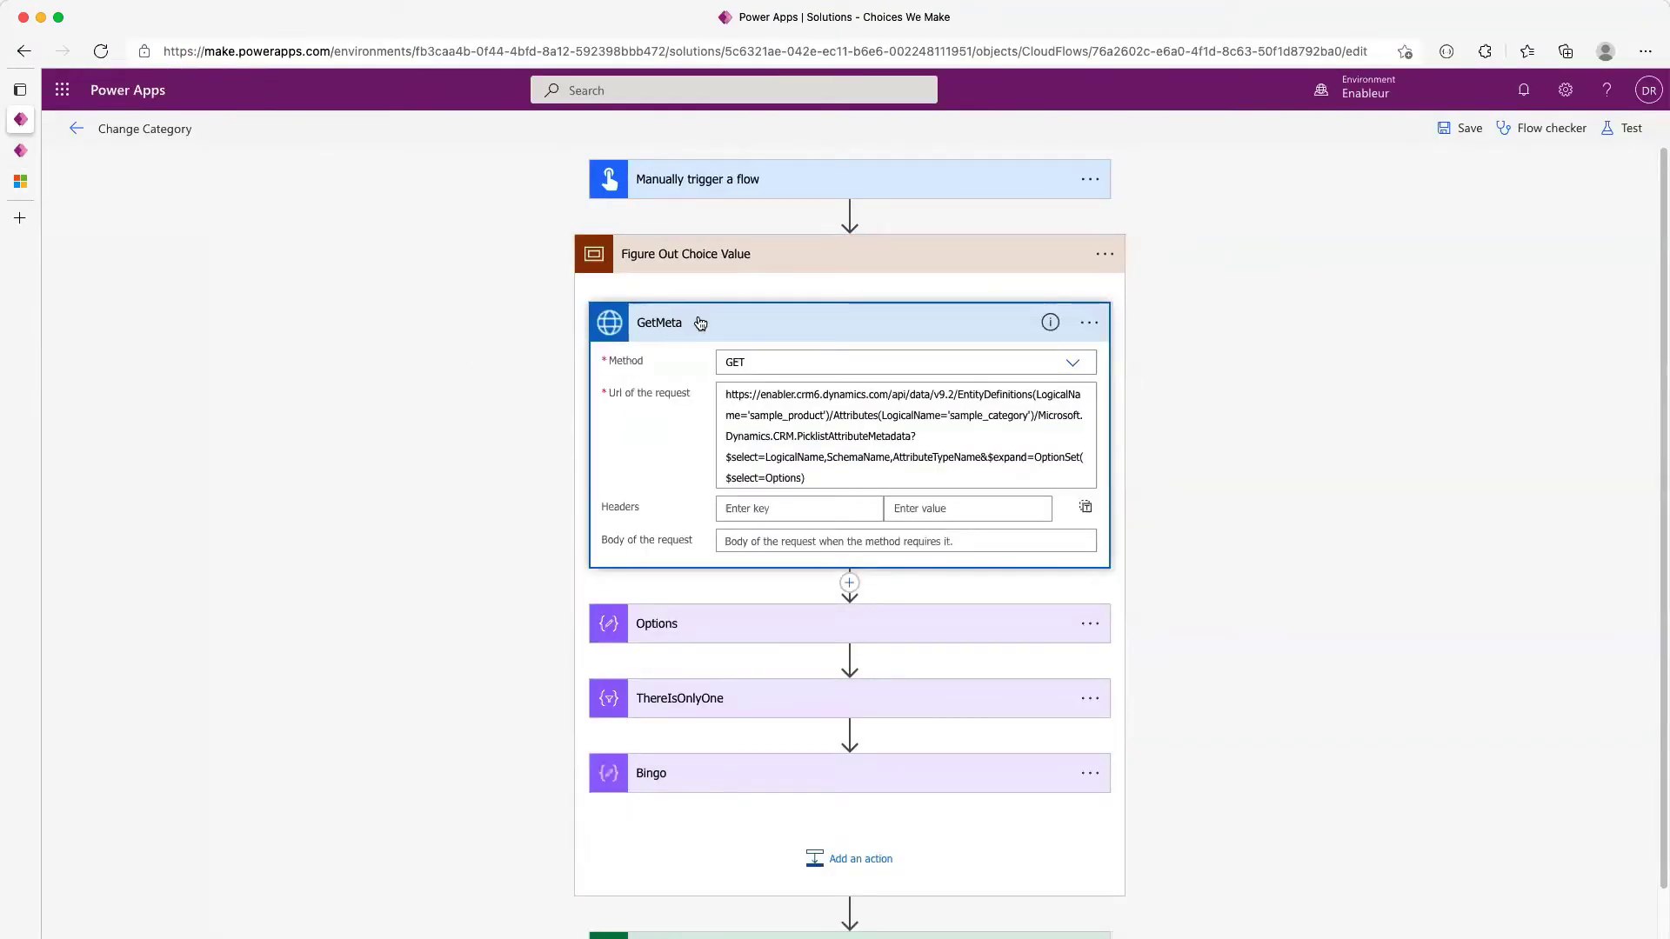
Add an HTTP with Azure AD 'Invoke an HTTP request' action after GetMeta
{"action": "left_click", "coordinate": [700, 323]}
{"action": "left_click", "coordinate": [855, 356]}
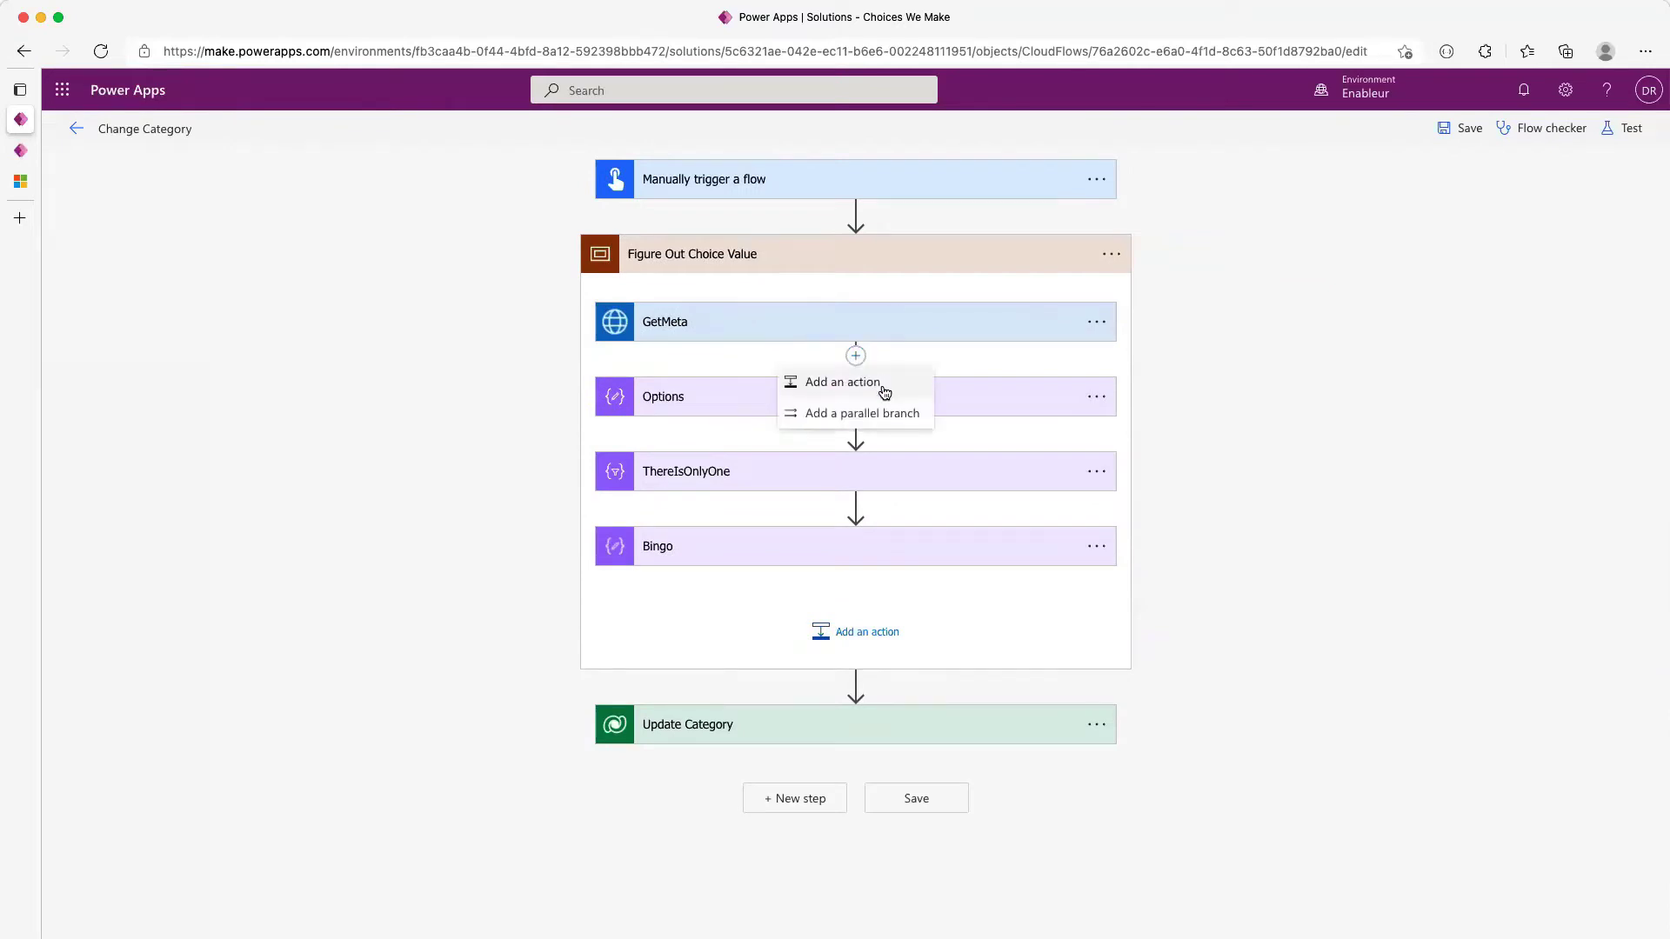
{"action": "left_click", "coordinate": [879, 386]}
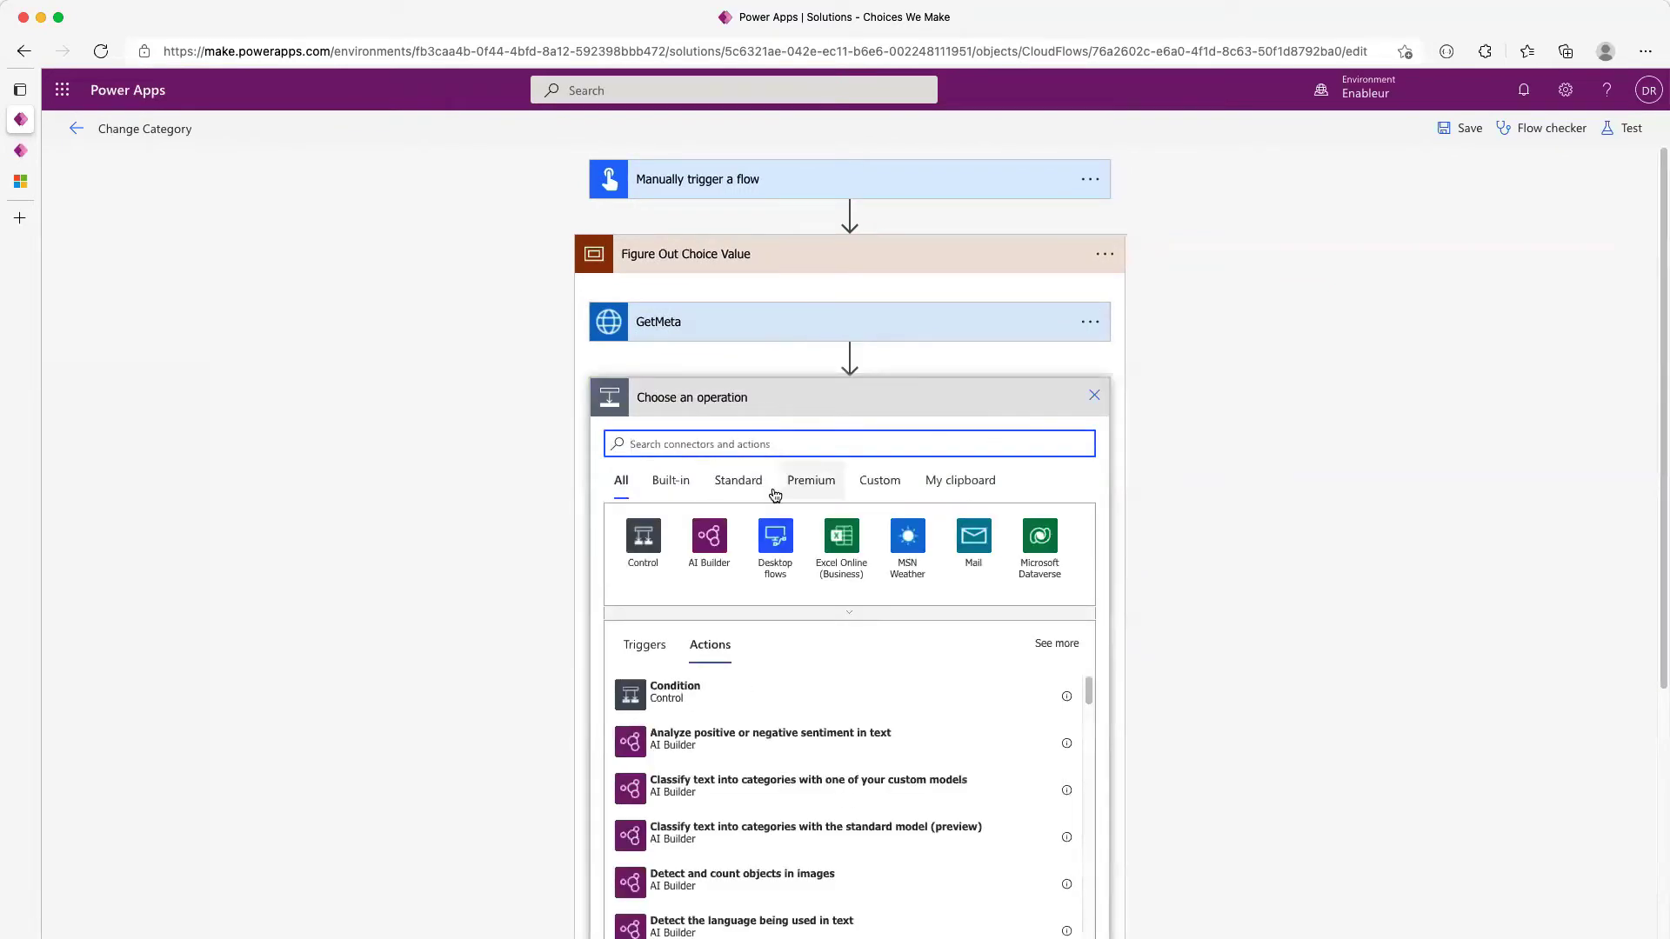
{"action": "type", "text": "http"}
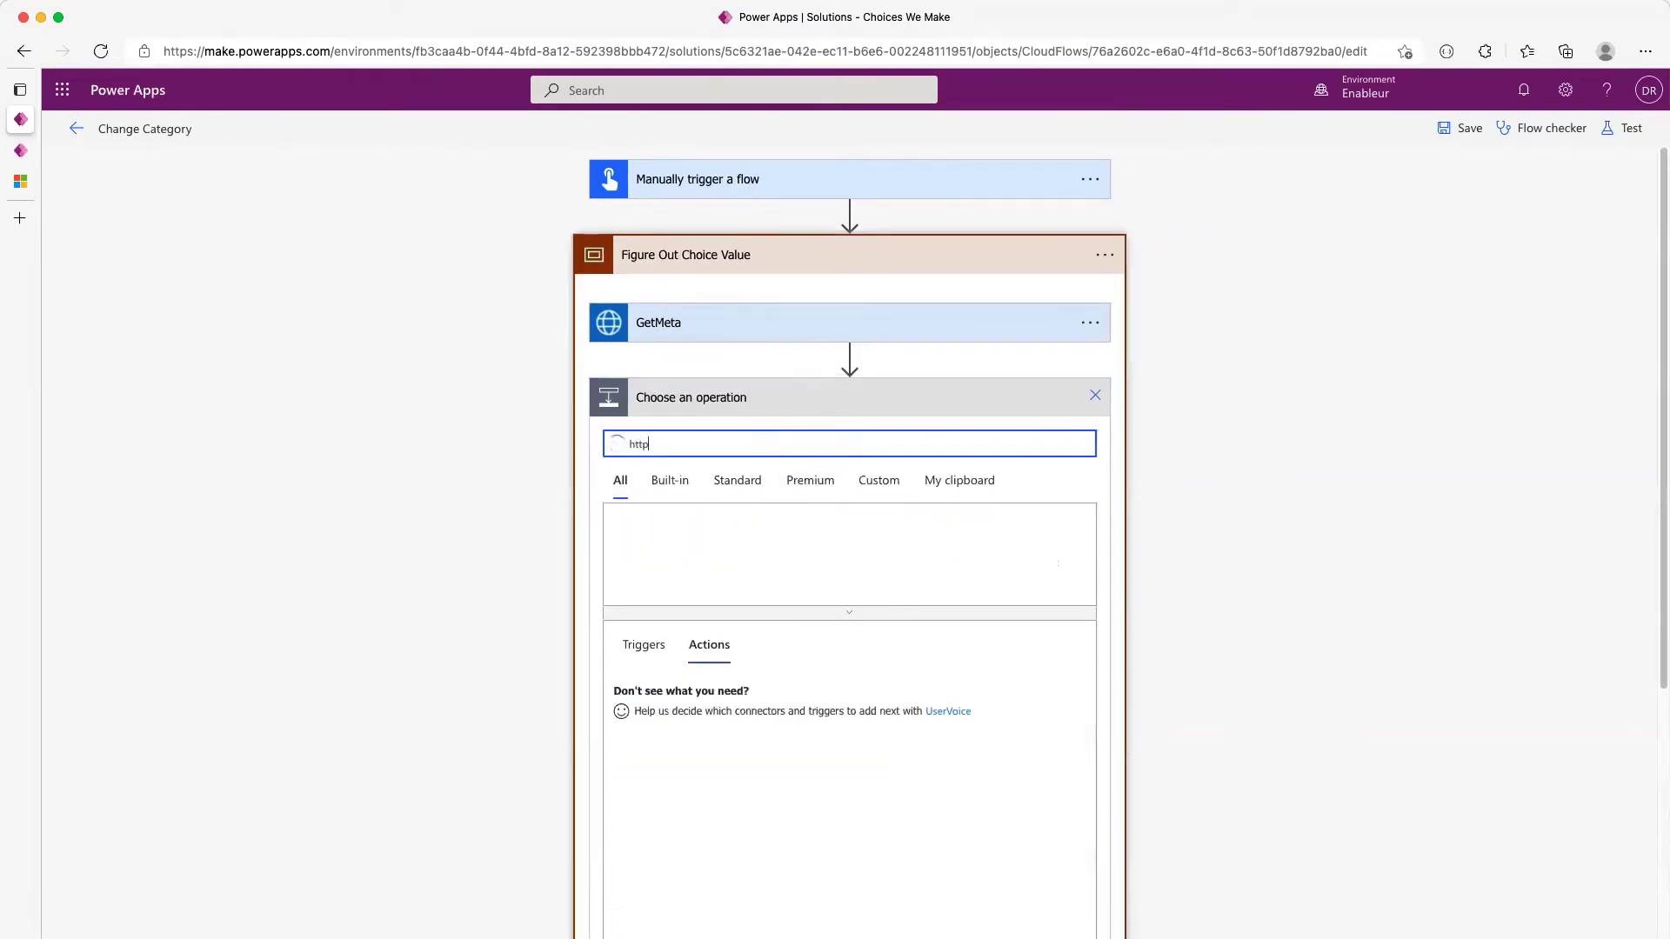
{"action": "left_click", "coordinate": [777, 567]}
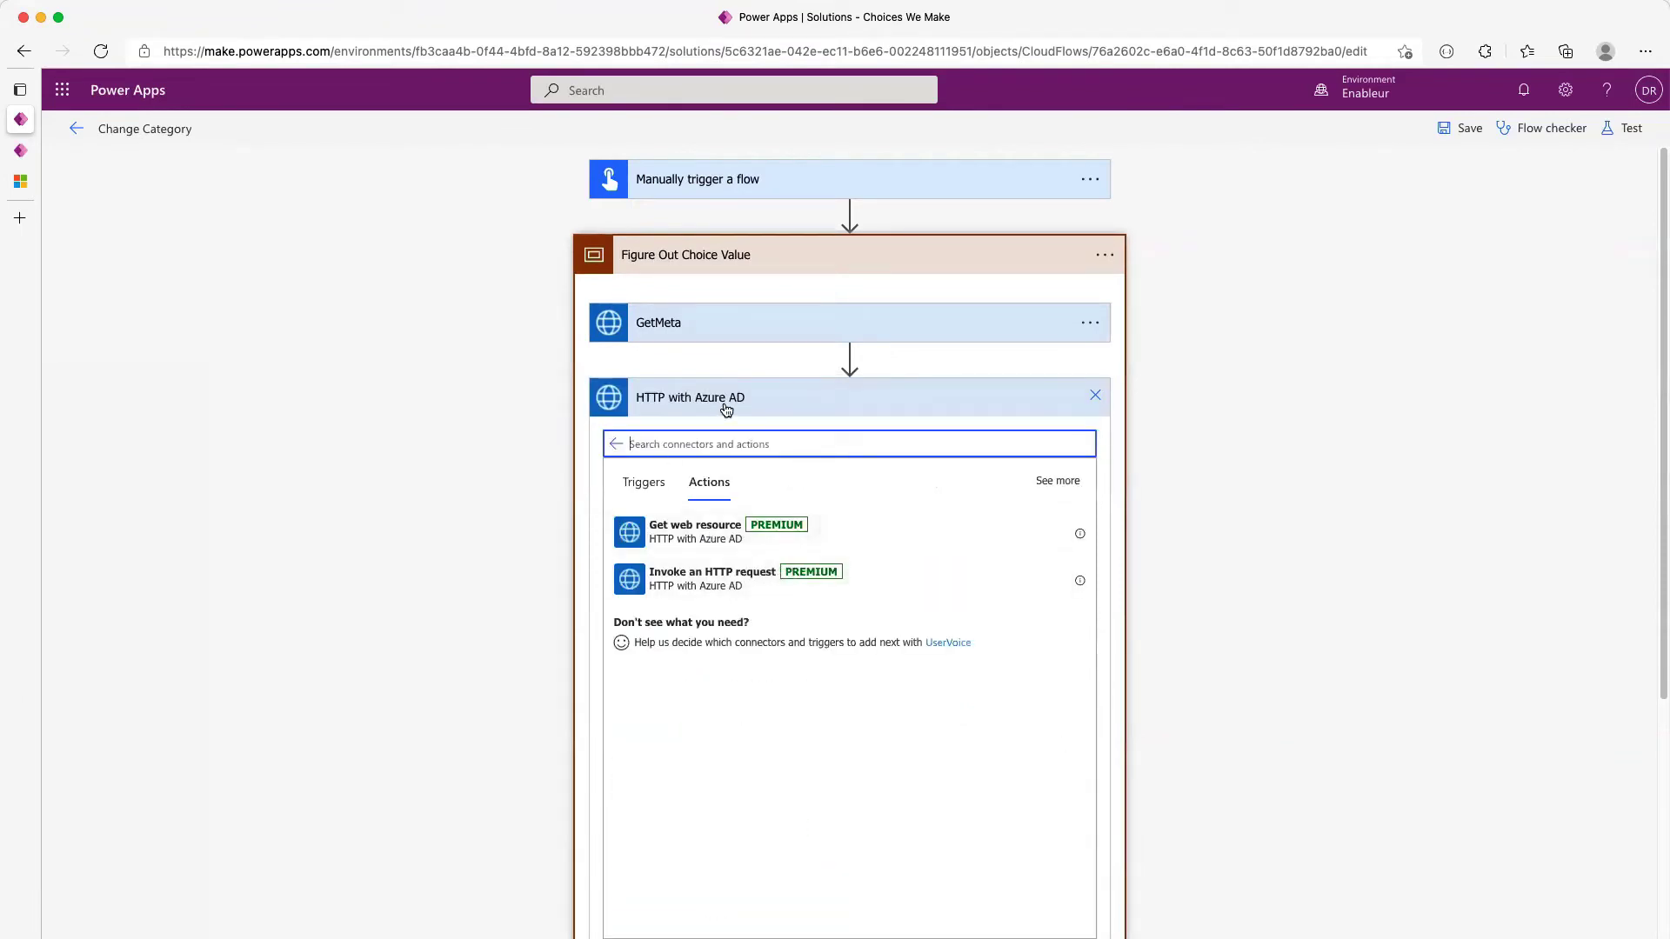
{"action": "left_click", "coordinate": [740, 585]}
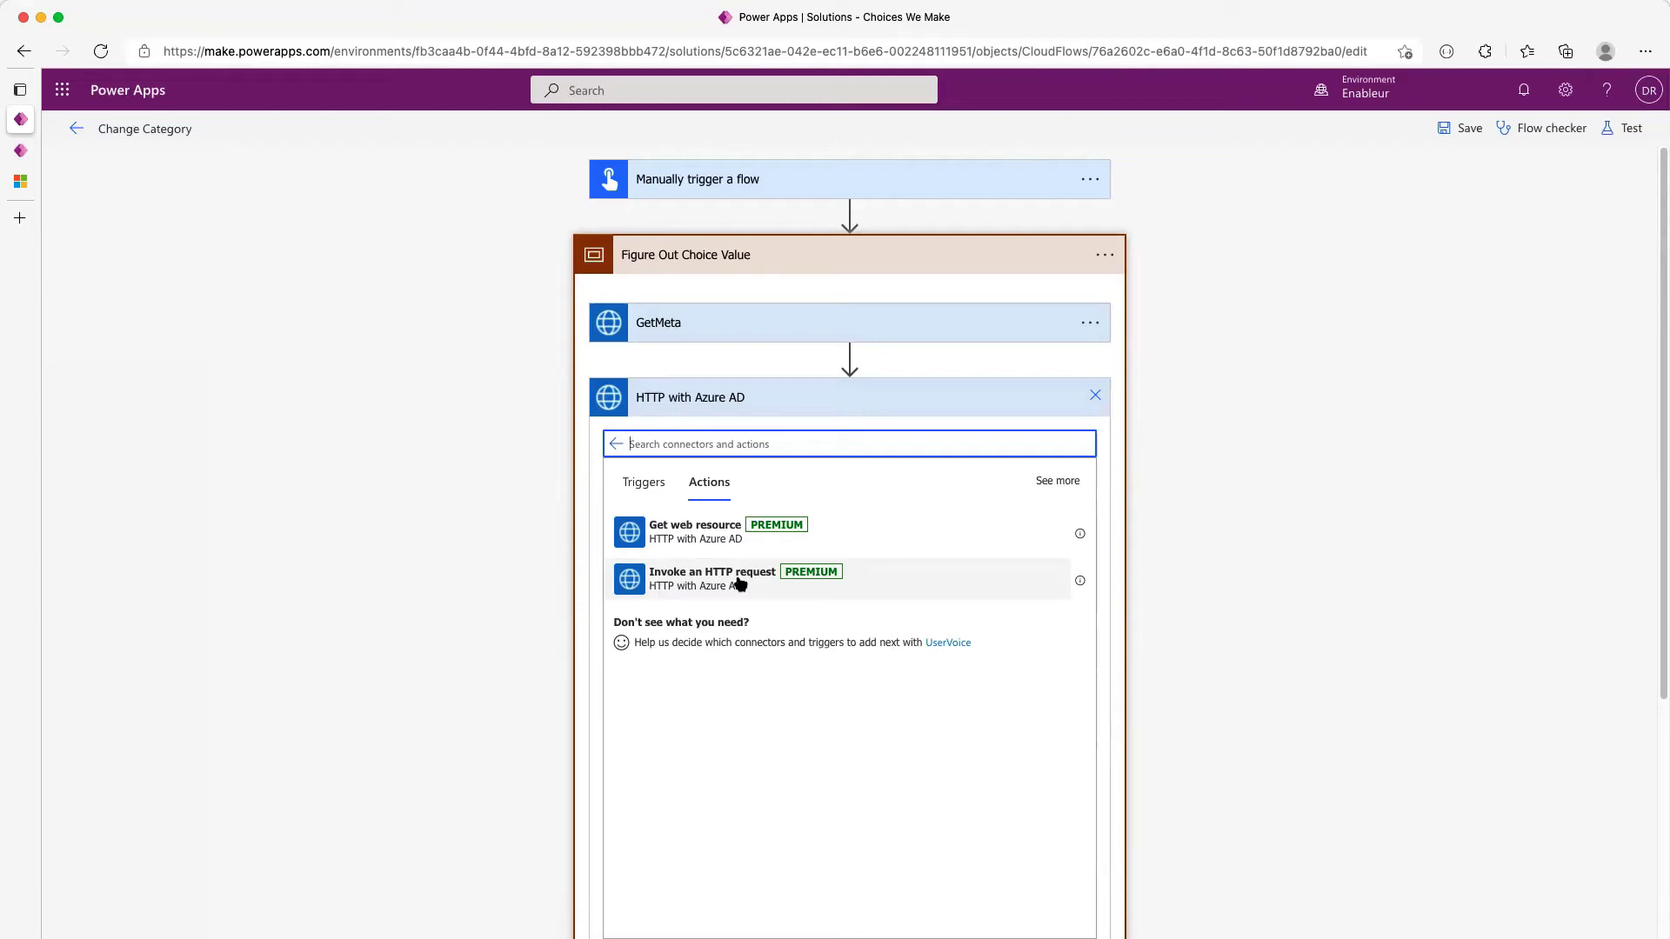
{"action": "left_click", "coordinate": [740, 584]}
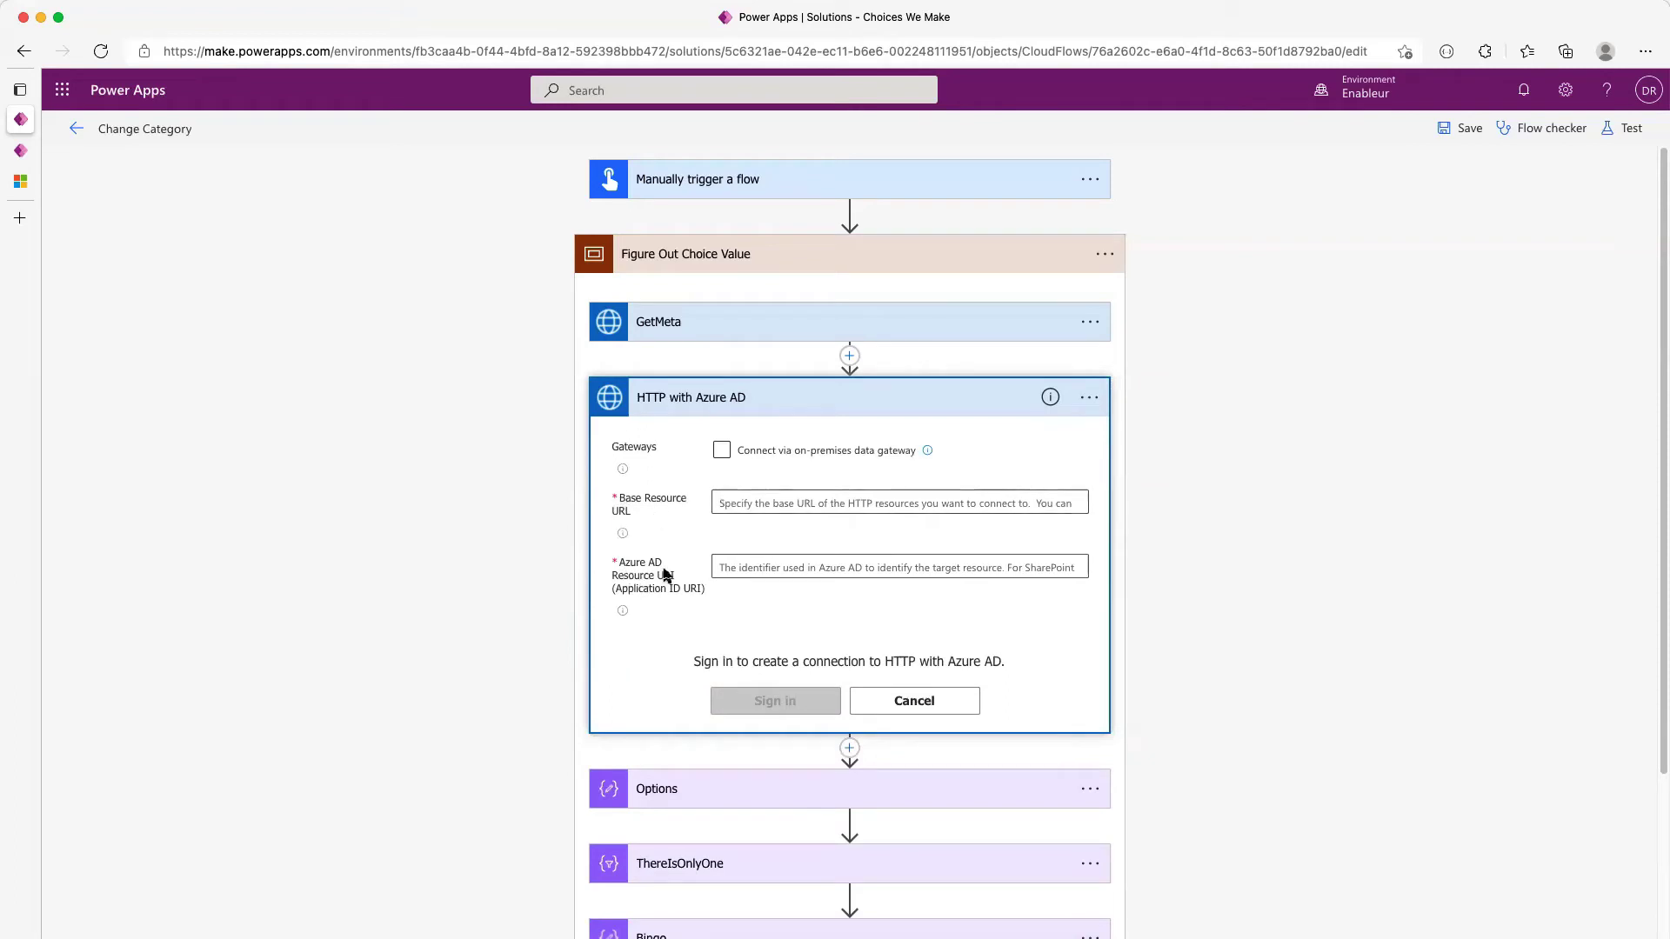
{"action": "mouse_move", "coordinate": [659, 591]}
{"action": "type", "text": "https:/"}
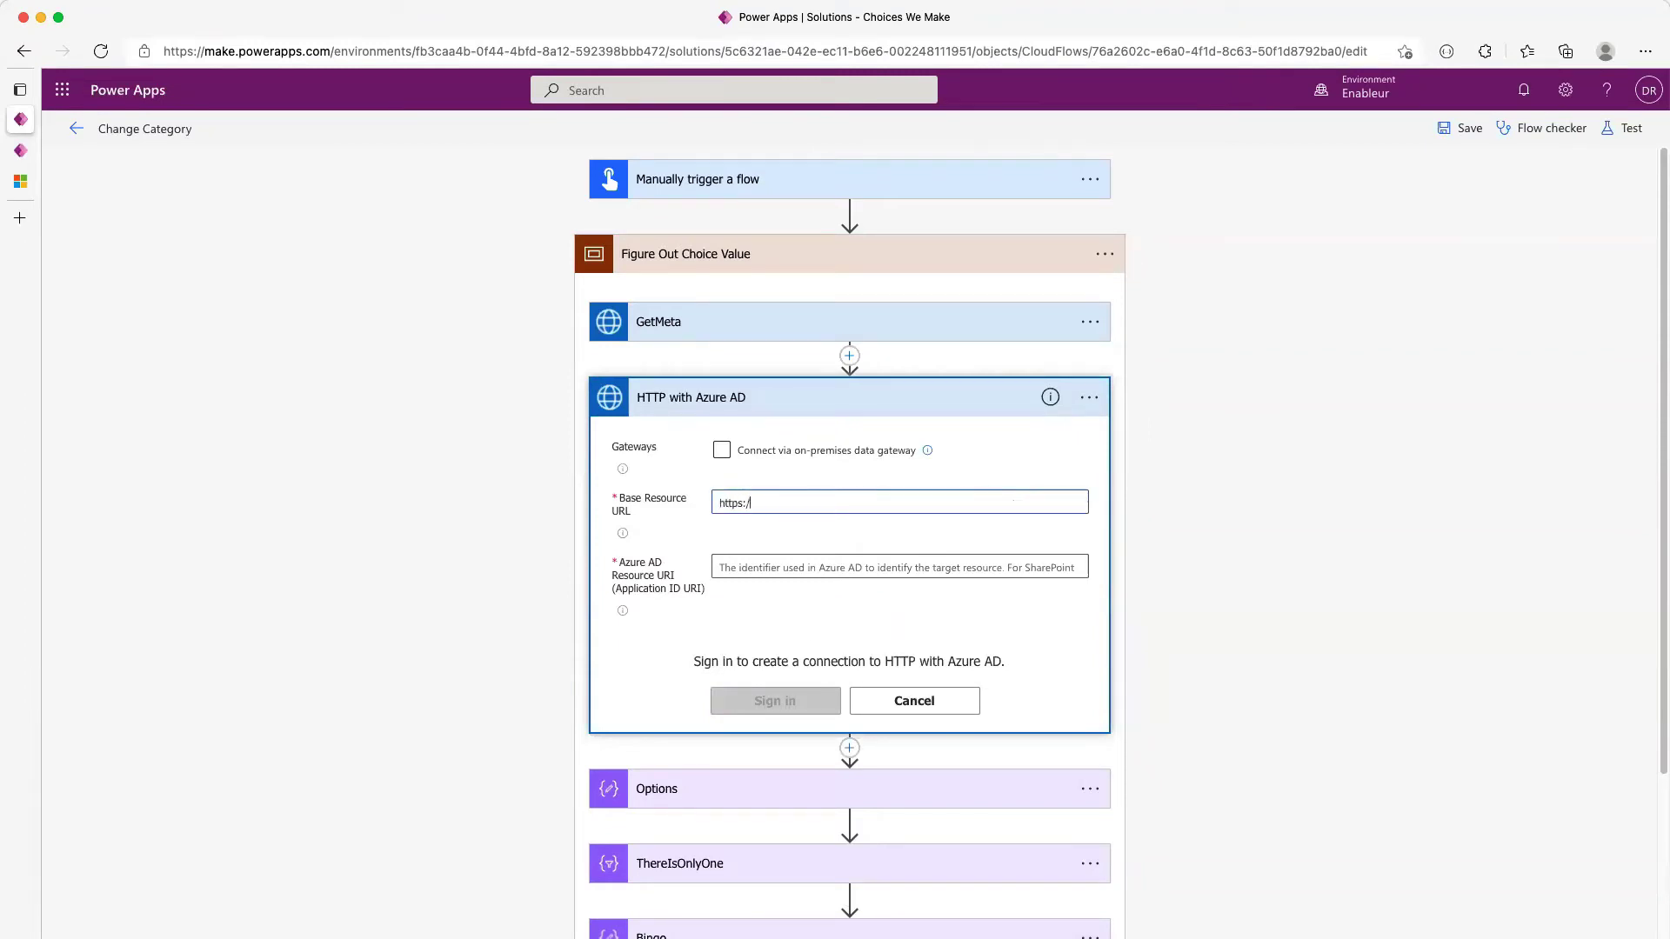
{"action": "type", "text": "/yourinstance.crm6.dynamics.com"}
{"action": "key", "text": "ctrl+a"}
{"action": "key", "text": "ctrl+c"}
{"action": "key", "text": "Tab"}
{"action": "key", "text": "ctrl+v"}
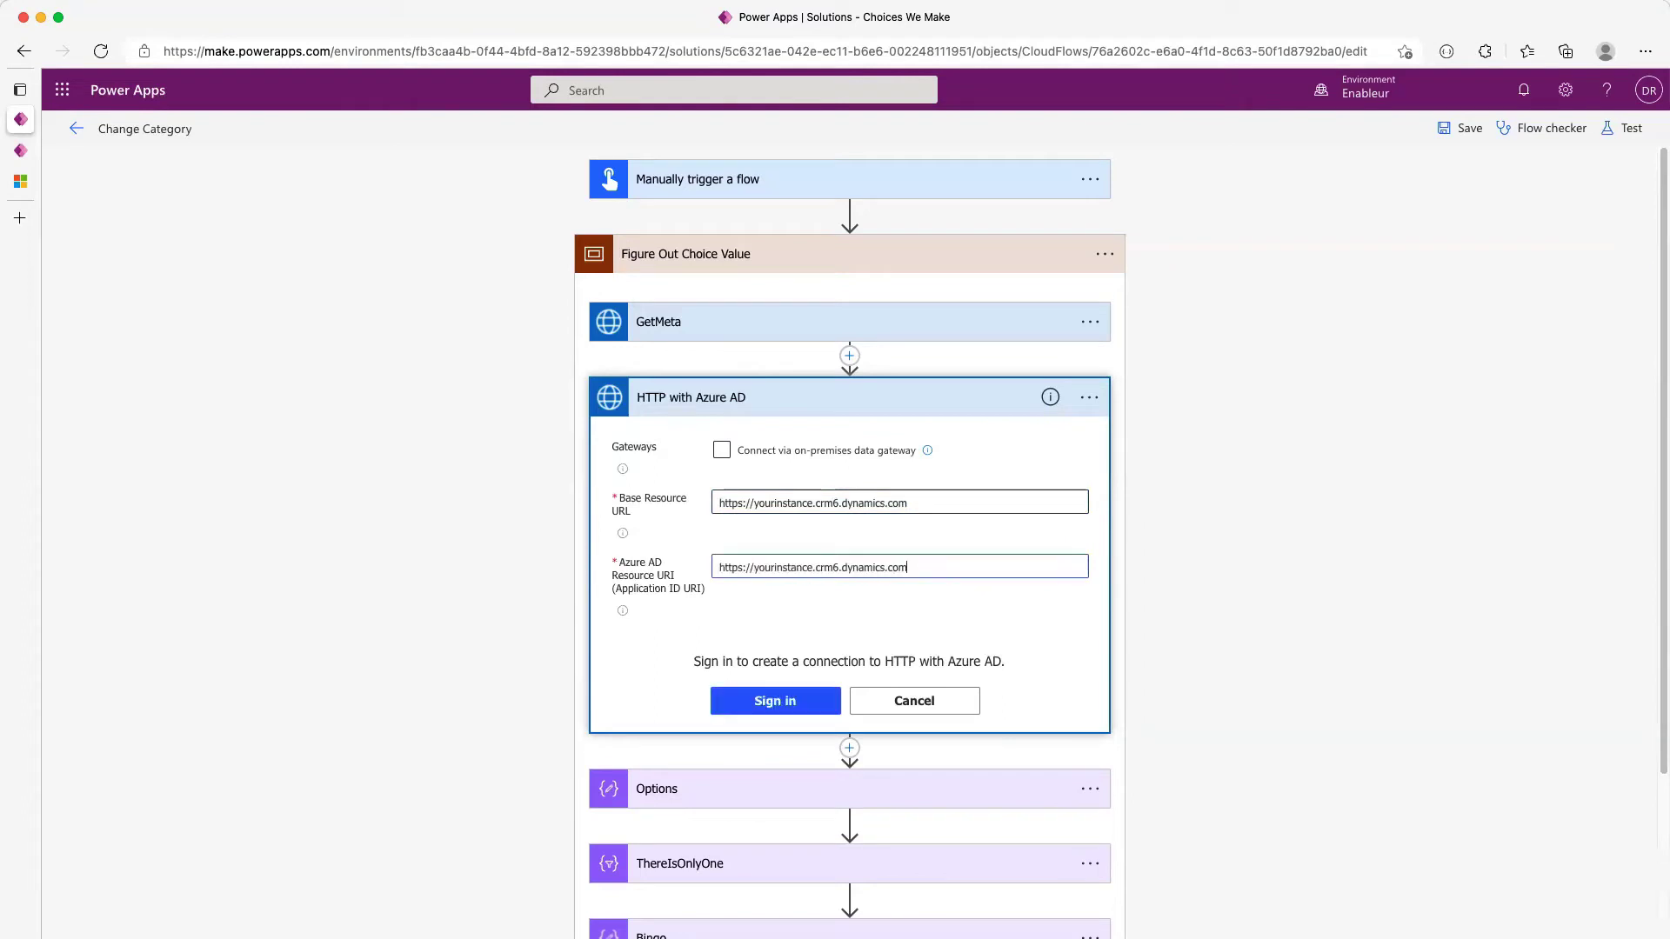
{"action": "left_click", "coordinate": [948, 707]}
{"action": "left_click", "coordinate": [1000, 387]}
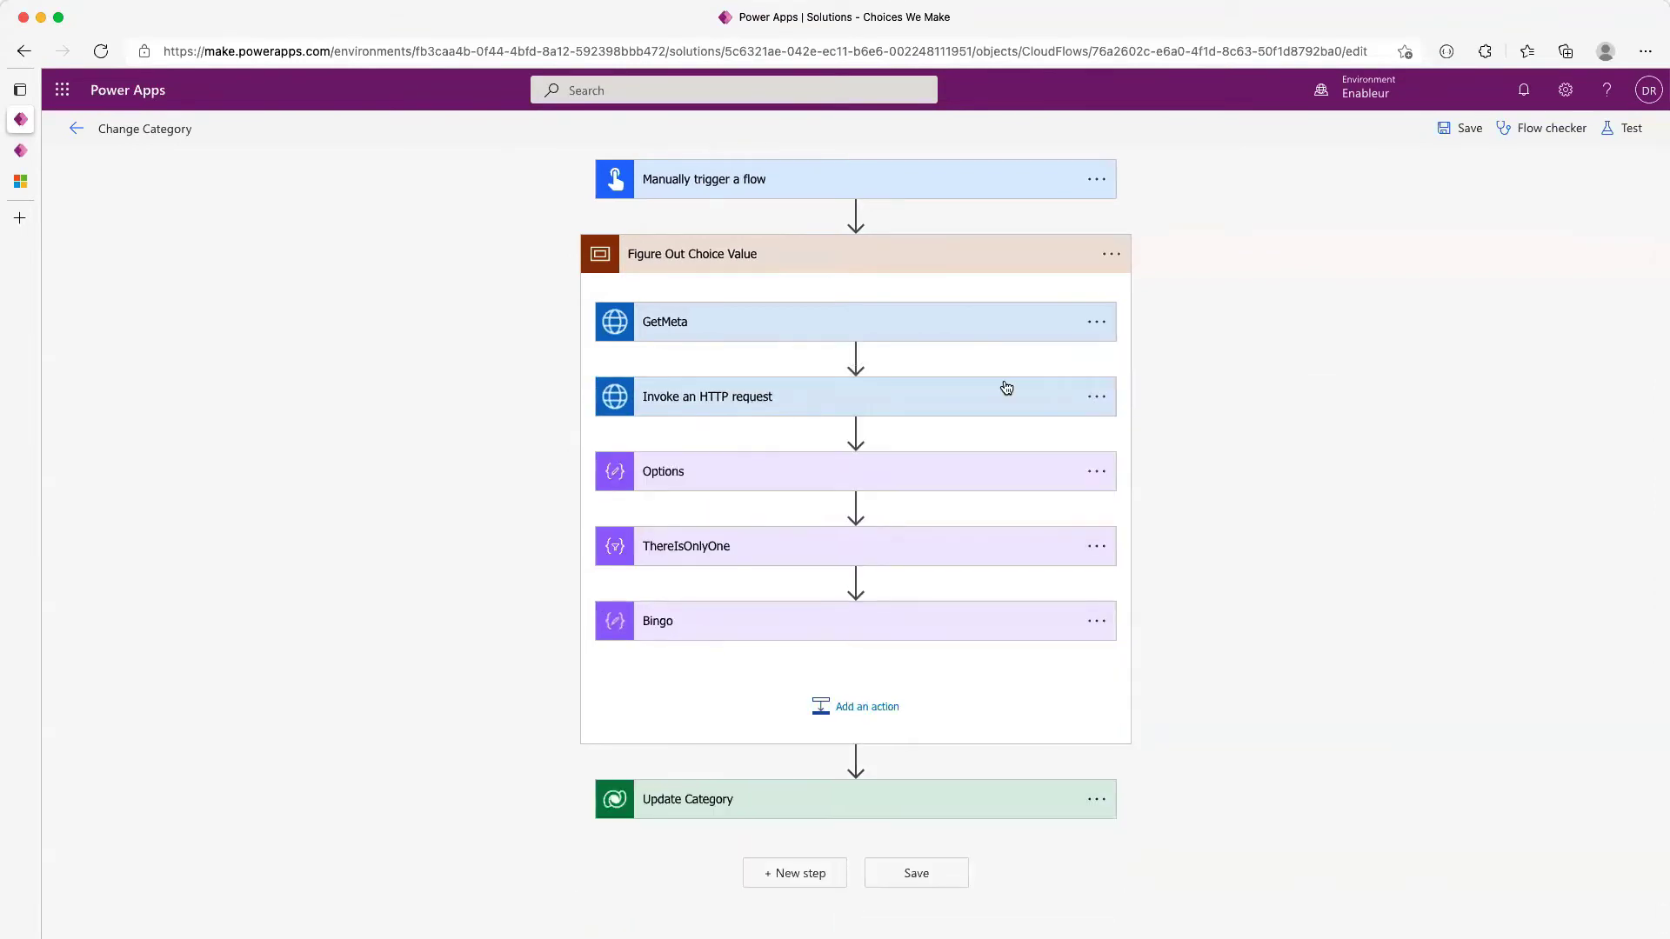
Delete the Invoke an HTTP request step, review GetMeta's URL, and expand Options to view its schema
{"action": "left_click", "coordinate": [1095, 398]}
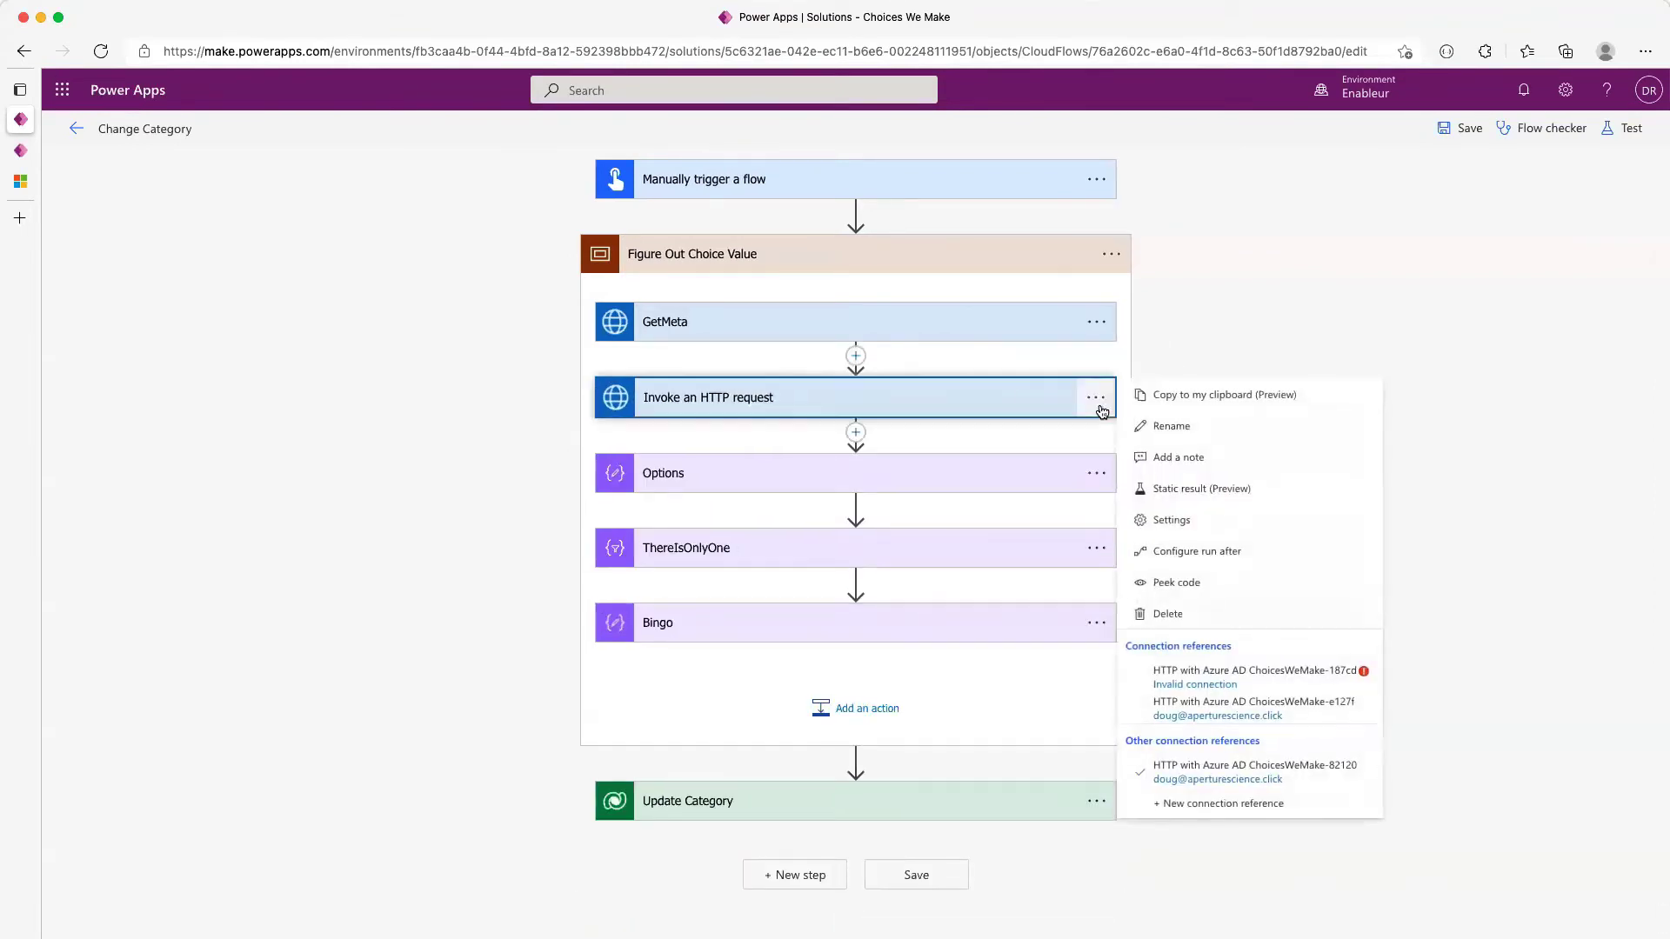
{"action": "left_click", "coordinate": [1167, 614]}
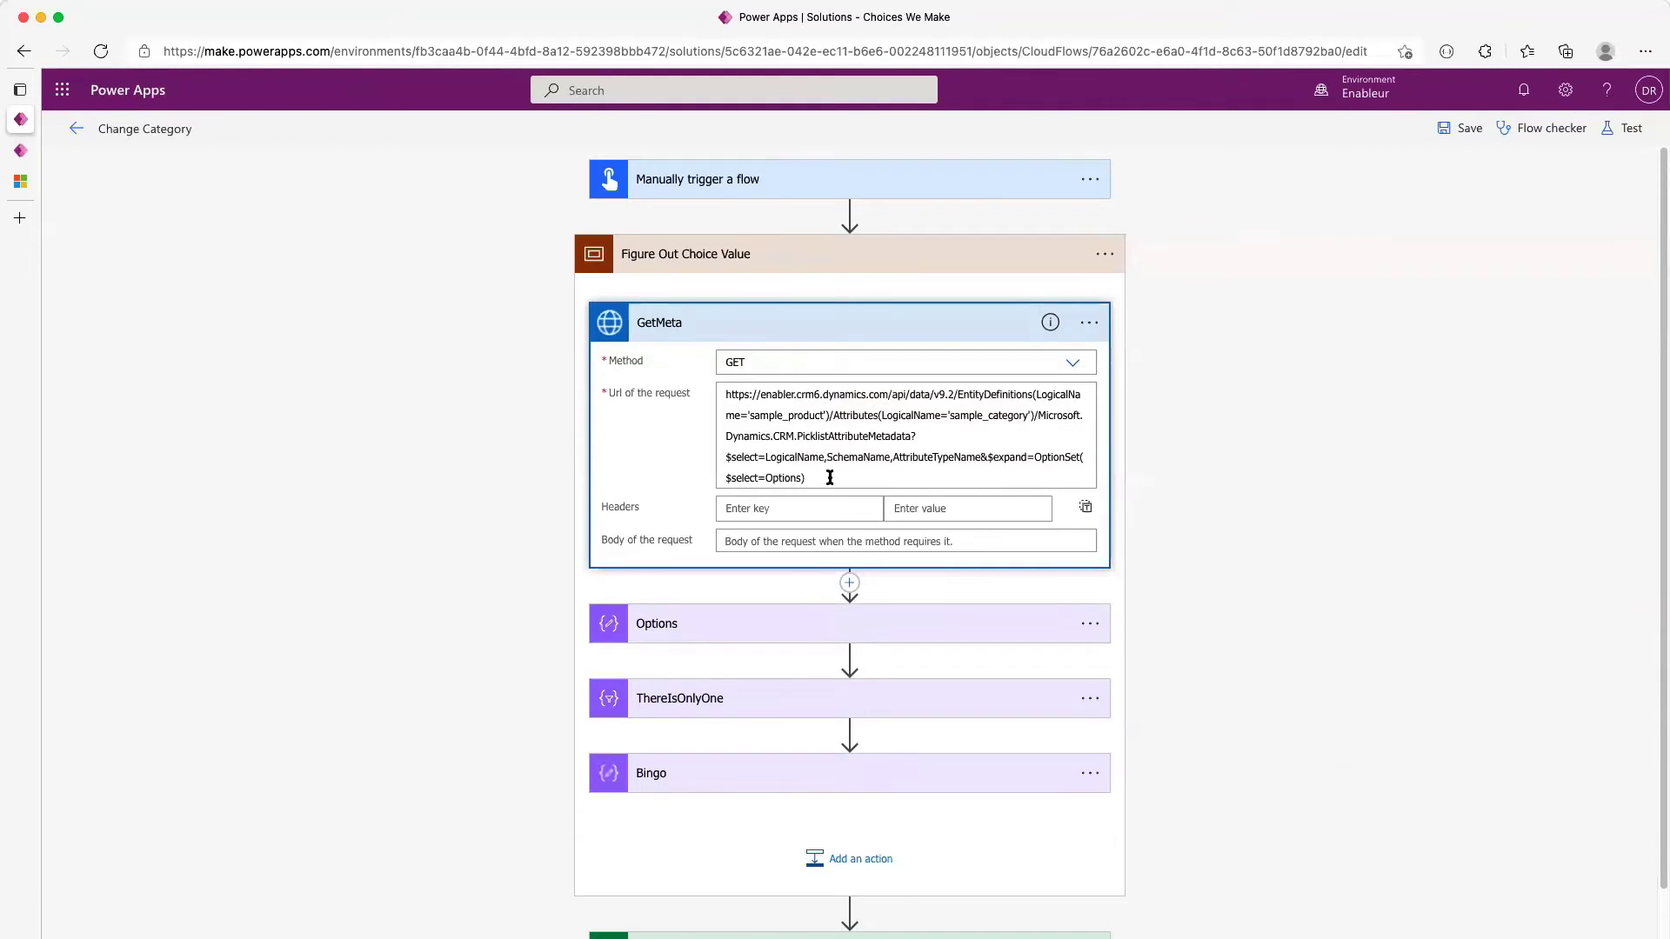
{"action": "left_click_drag", "start_coordinate": [831, 480], "coordinate": [709, 392]}
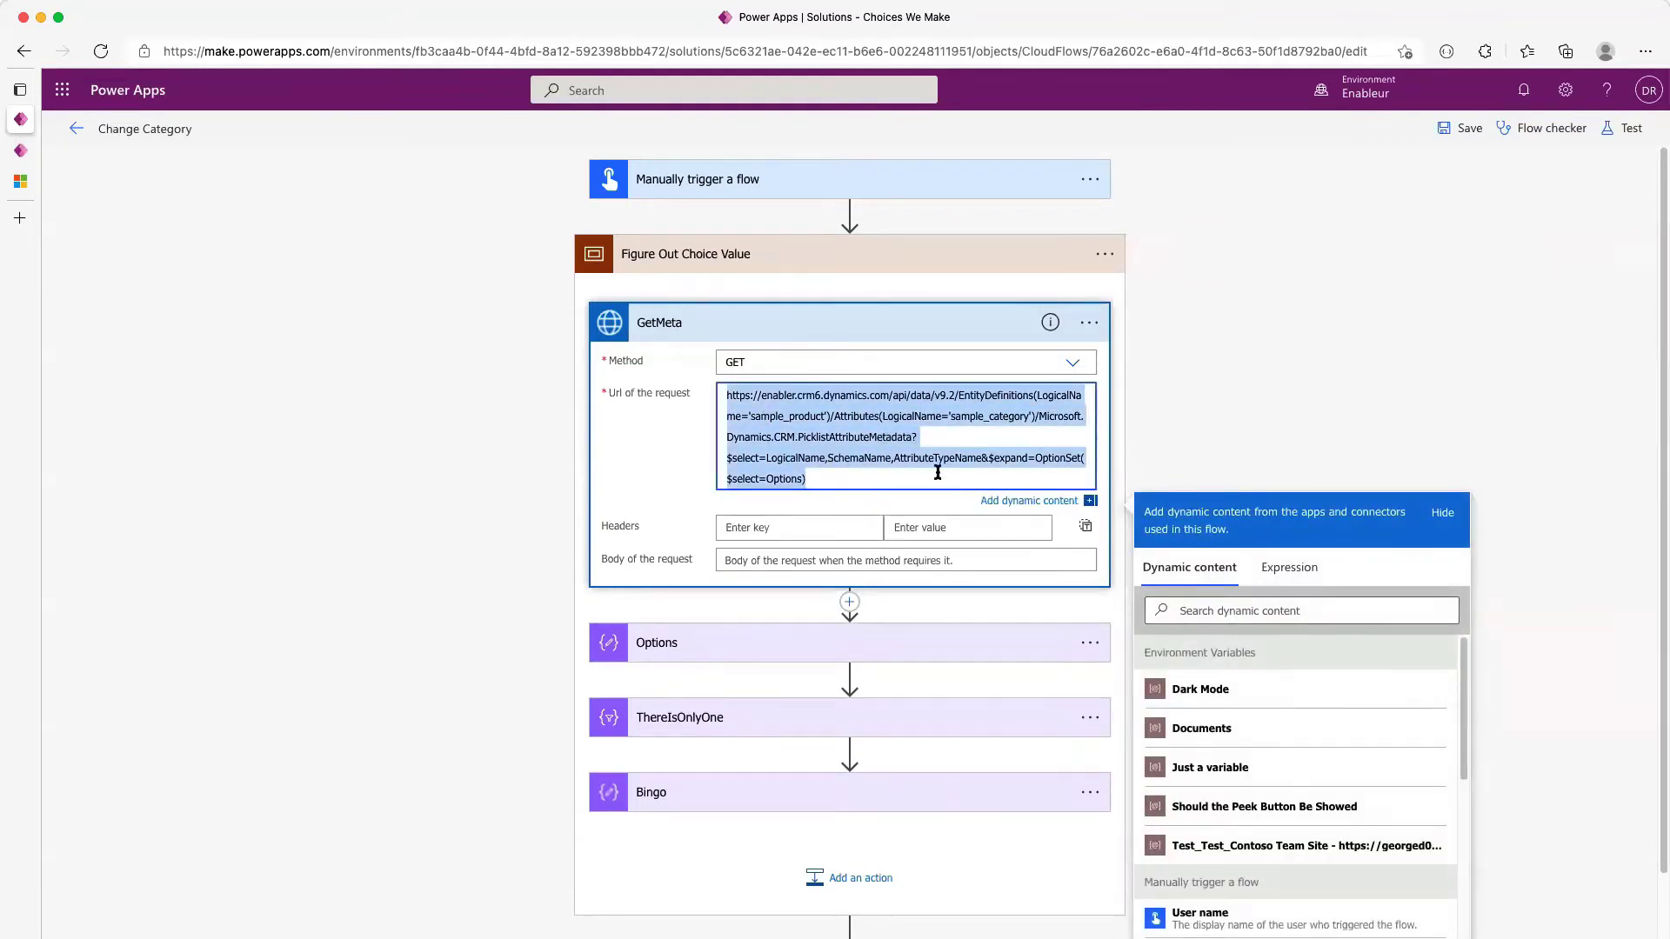
{"action": "left_click", "coordinate": [887, 323]}
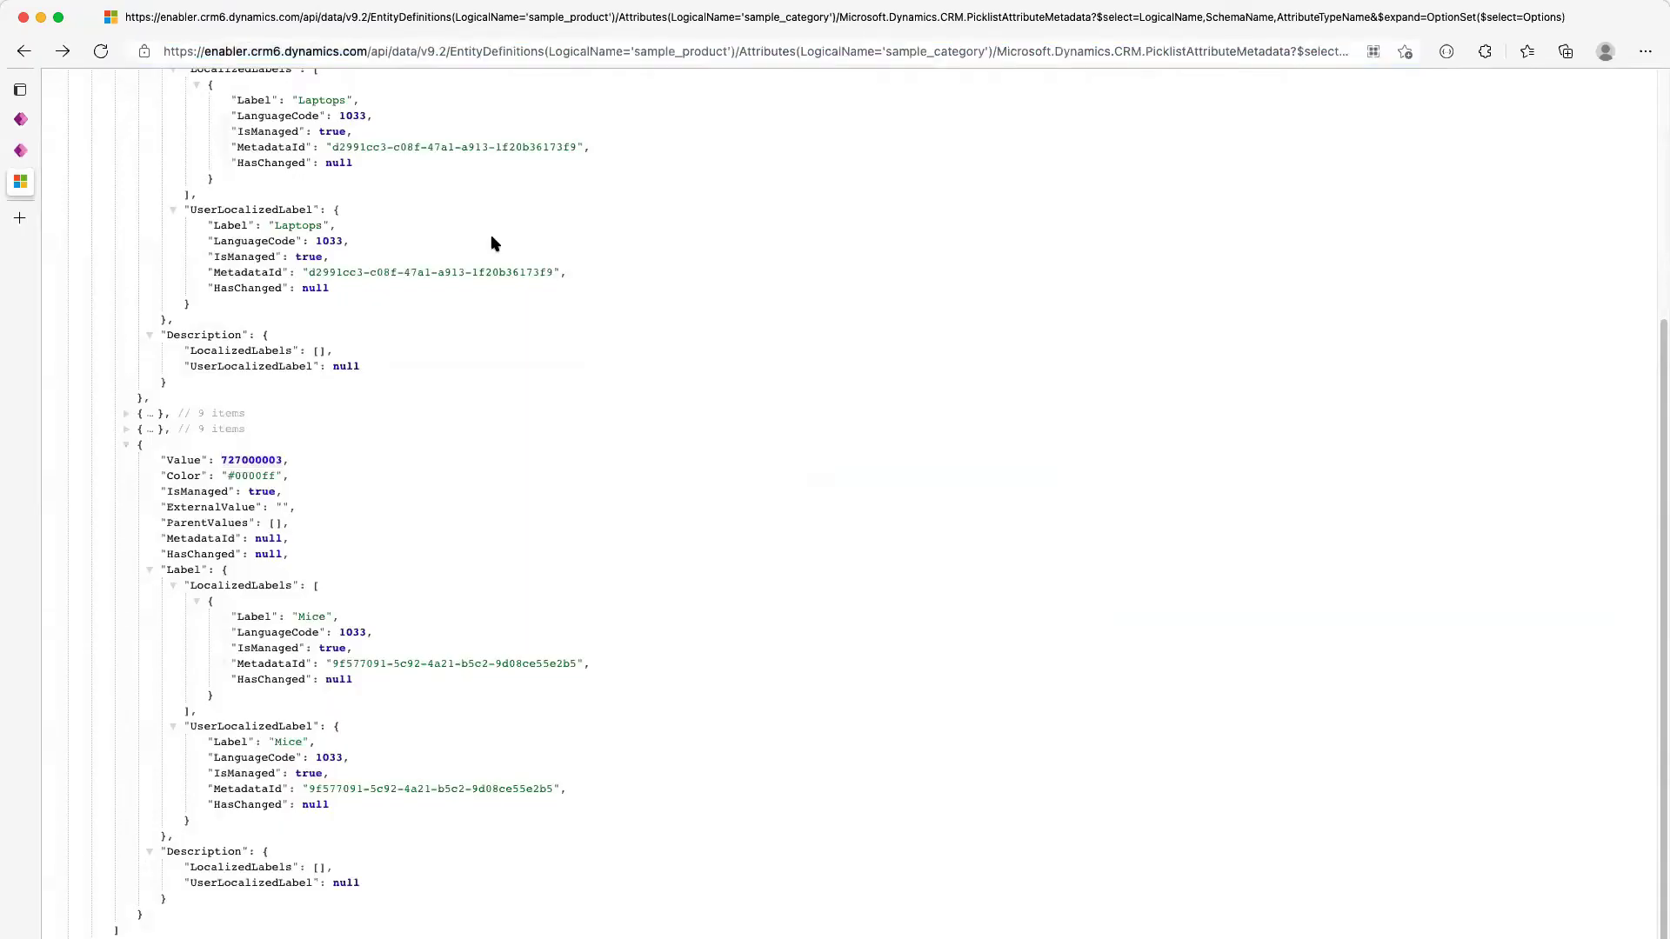
{"action": "scroll", "coordinate": [696, 522], "scroll_direction": "up", "scroll_amount": 10}
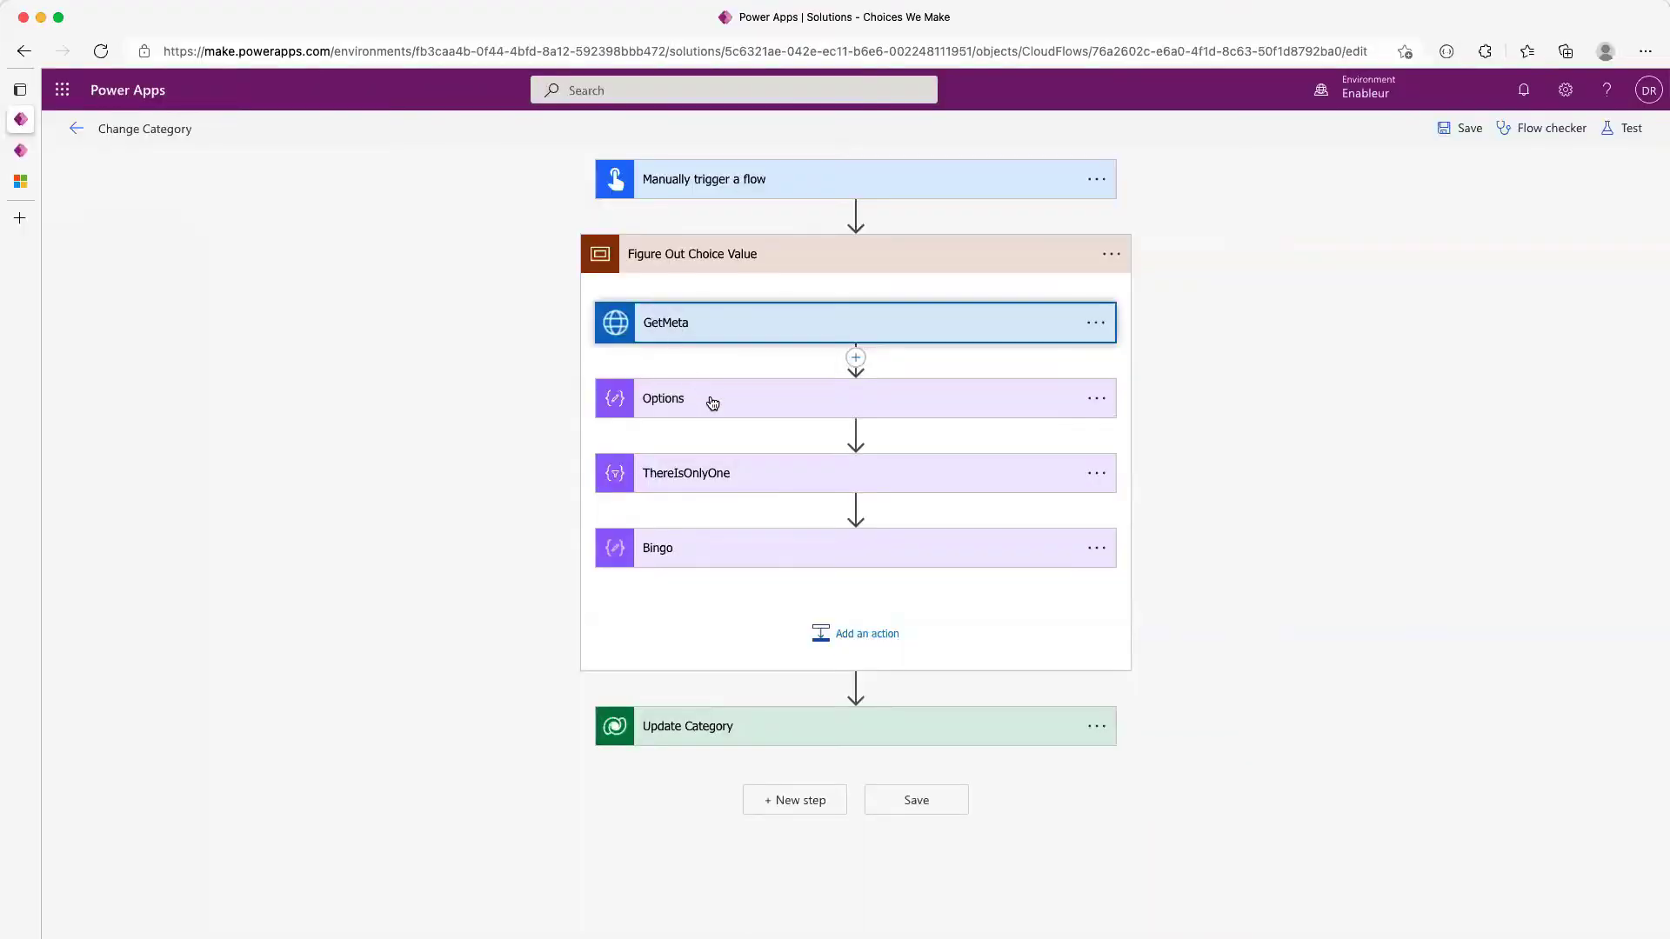
{"action": "left_click", "coordinate": [712, 402]}
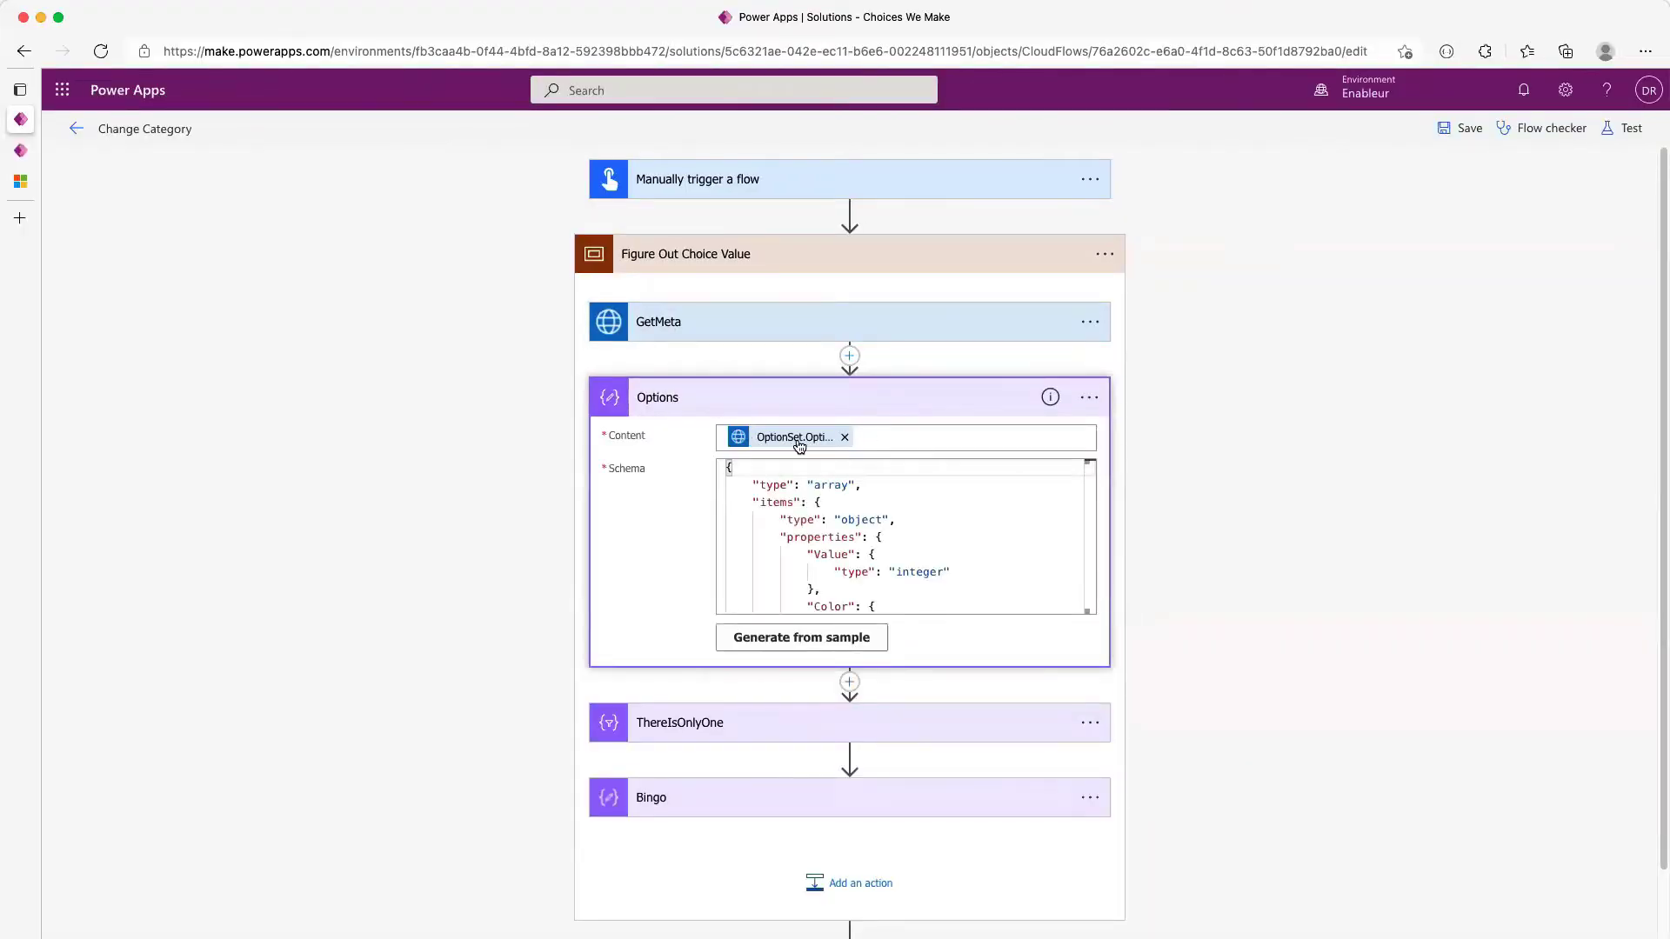
Select the first option object in the metadata JSON, then go back to the flow editor
{"action": "left_click", "coordinate": [32, 185]}
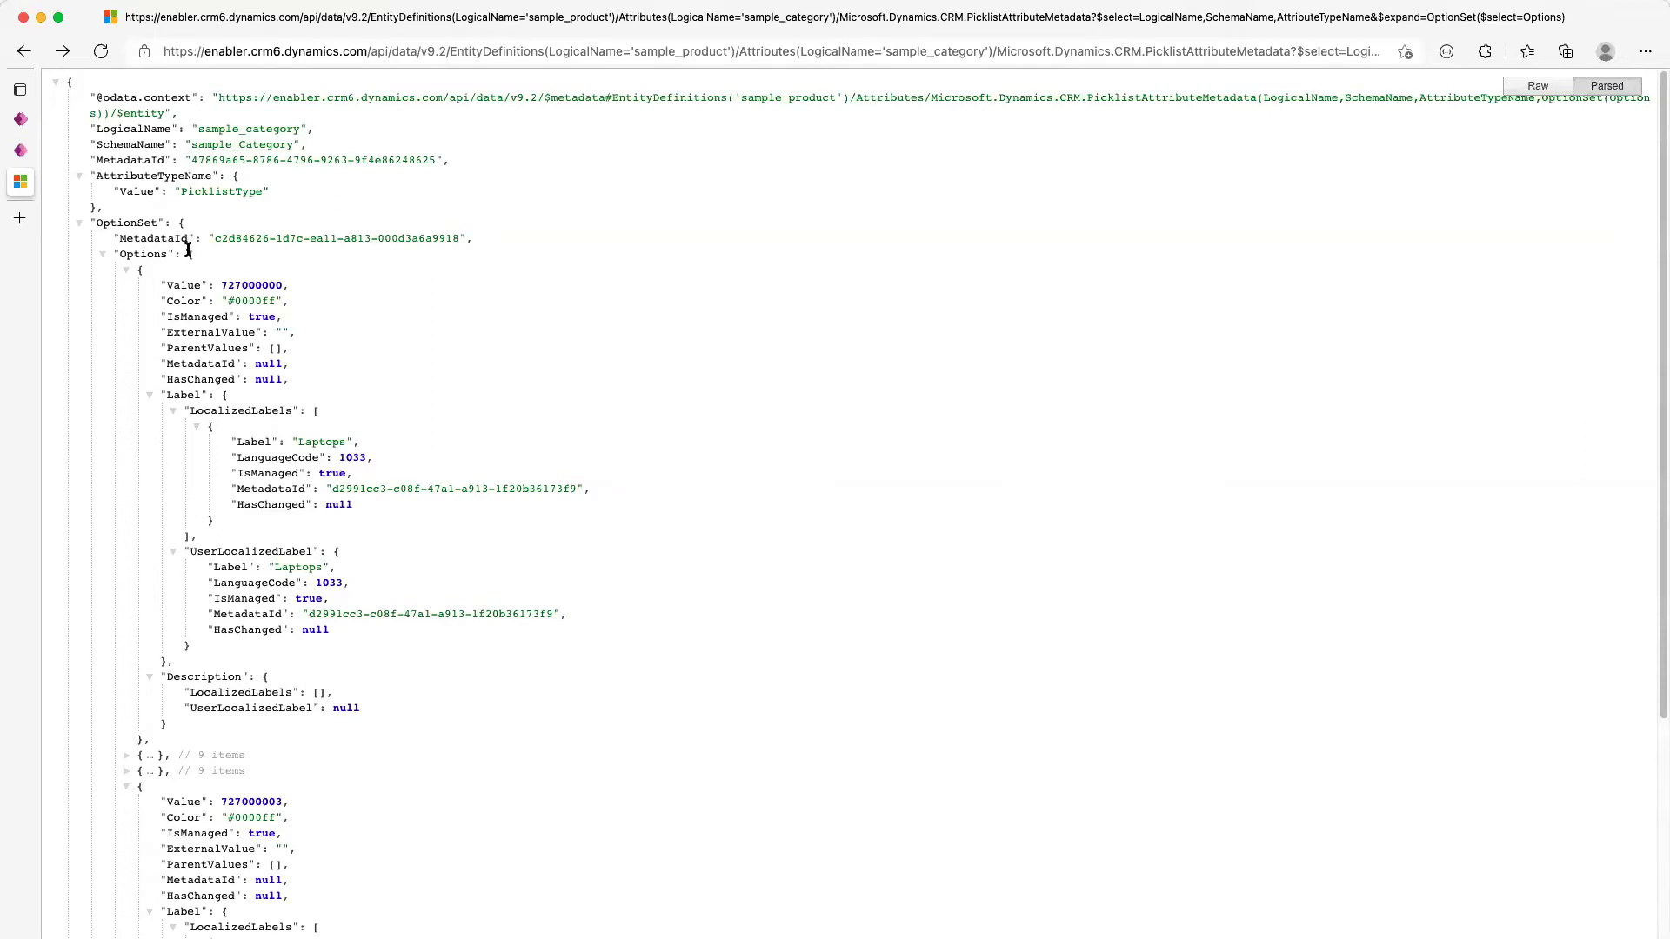
{"action": "left_click_drag", "start_coordinate": [189, 252], "coordinate": [414, 727]}
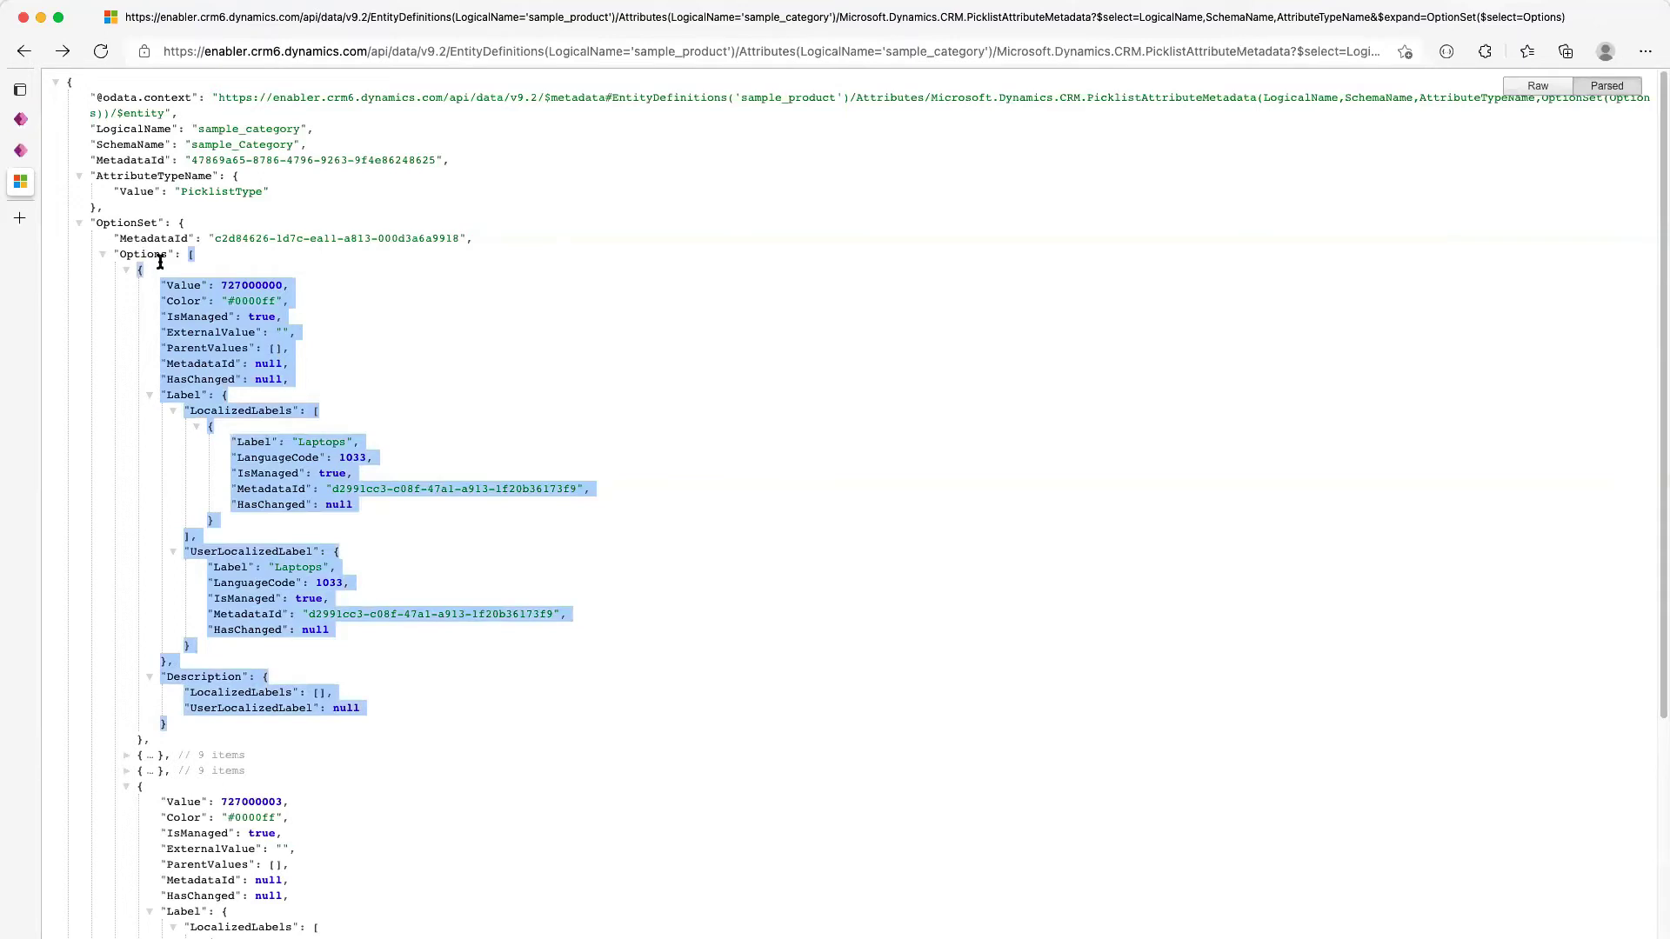
{"action": "left_click", "coordinate": [15, 118]}
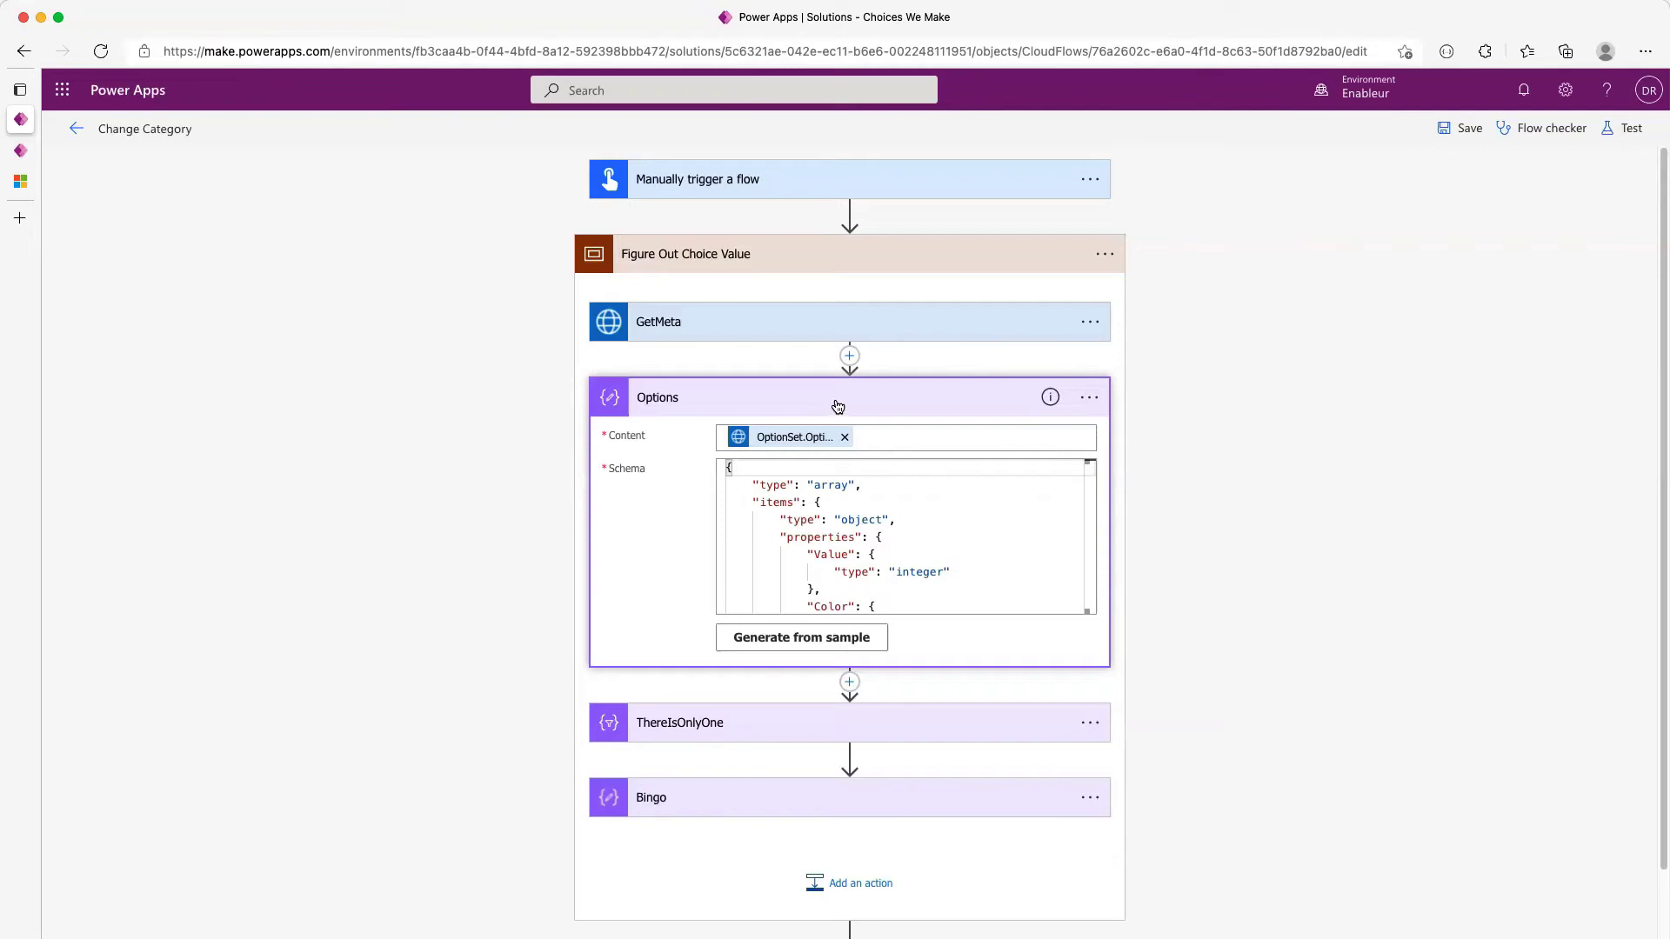
Expand the ThereIsOnlyOne filter step to show its From is Body and its Label-equals-Category condition
{"action": "left_click", "coordinate": [838, 406]}
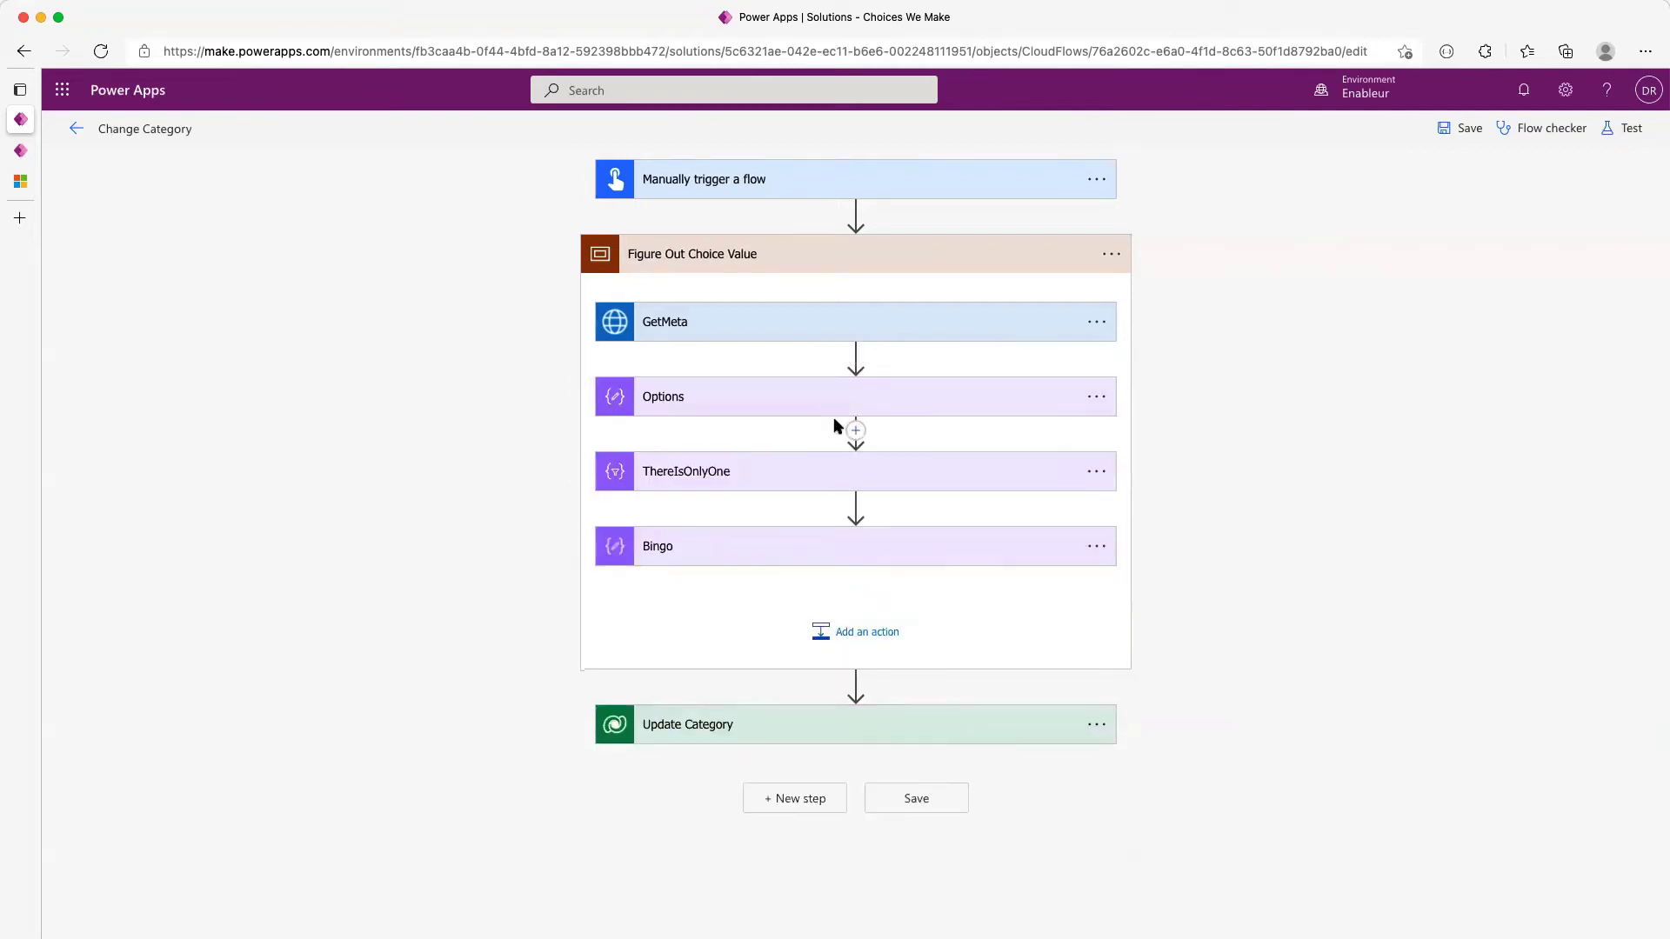
{"action": "left_click", "coordinate": [827, 488]}
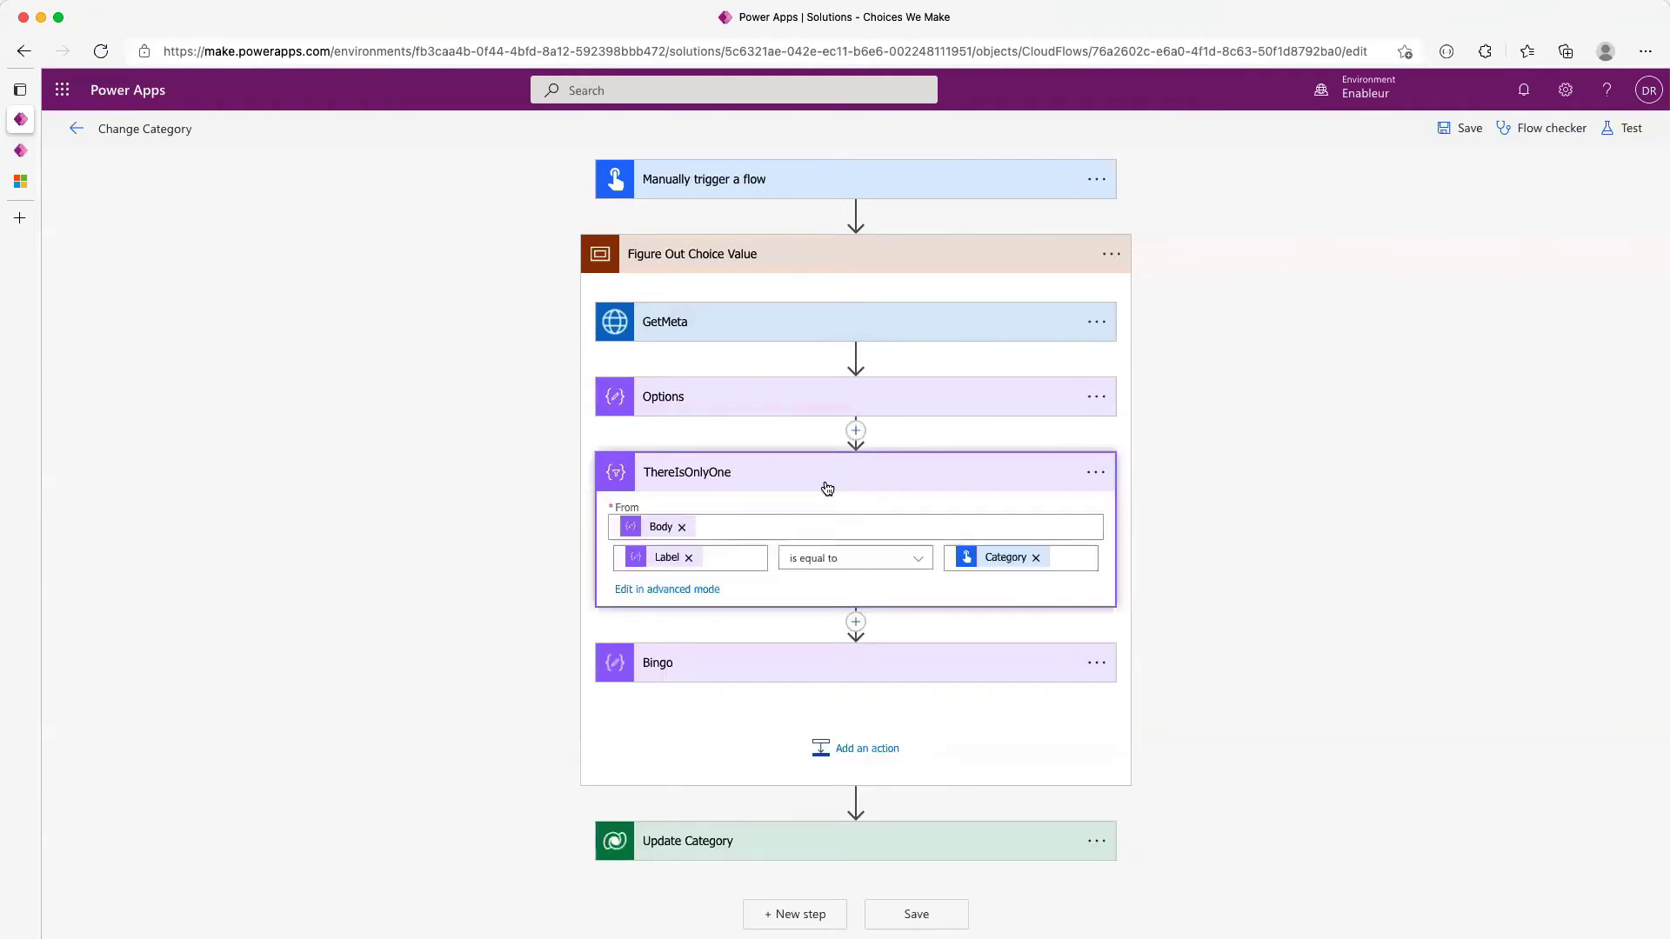
{"action": "left_click", "coordinate": [821, 519]}
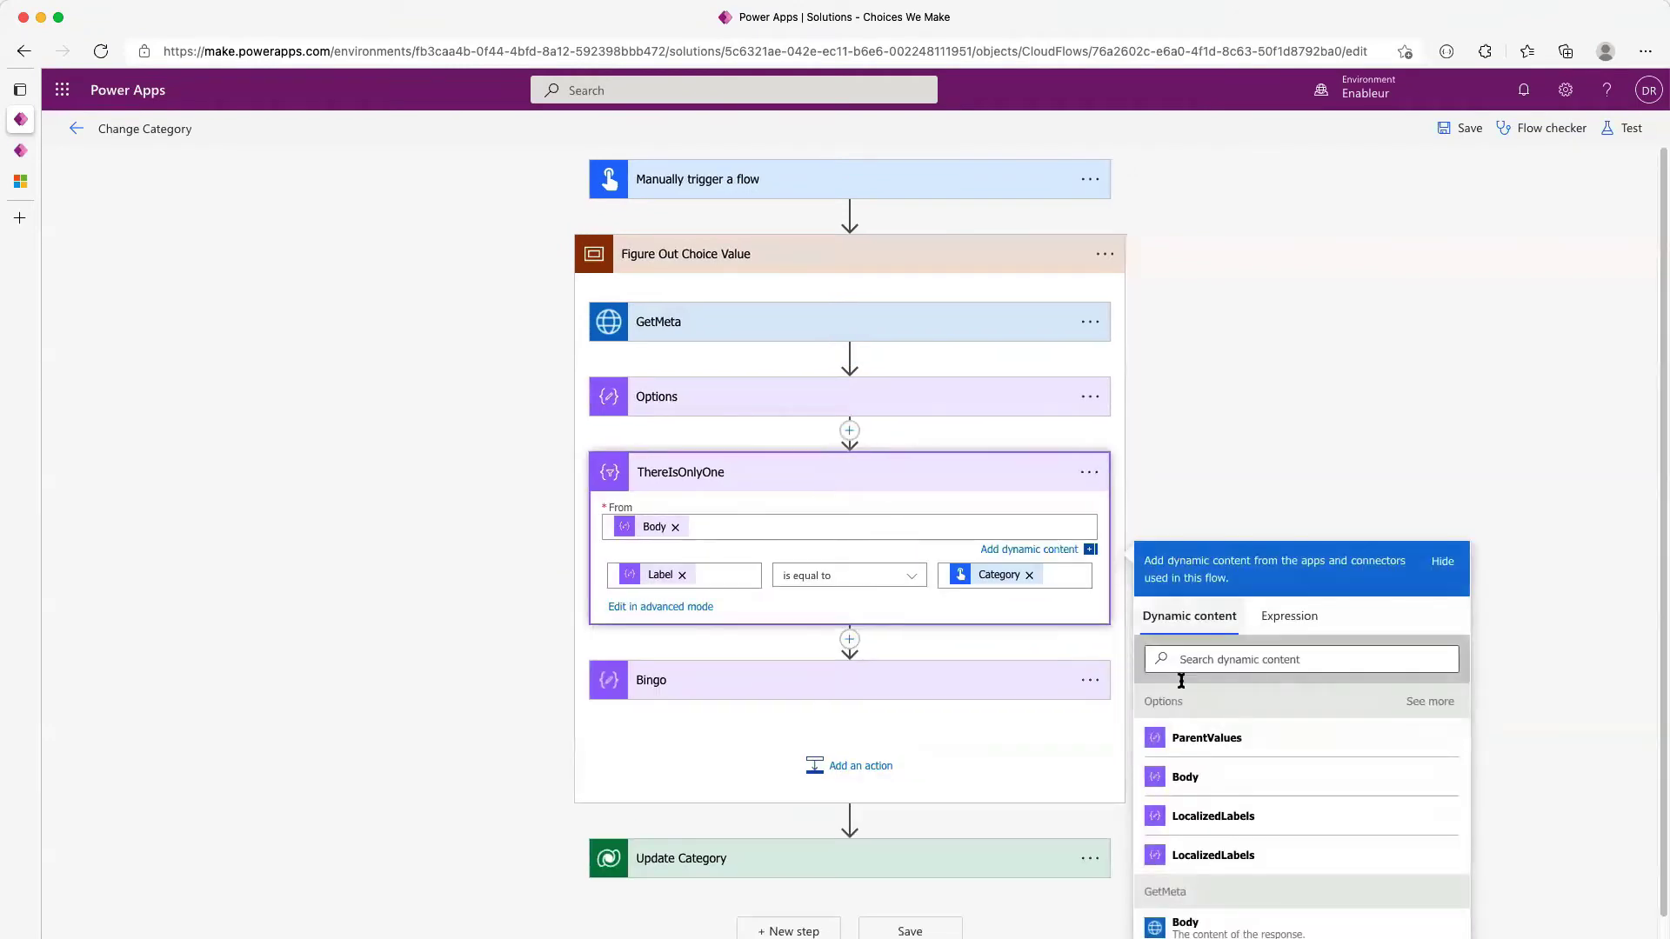
{"action": "scroll", "coordinate": [1261, 800], "scroll_direction": "down", "scroll_amount": 1}
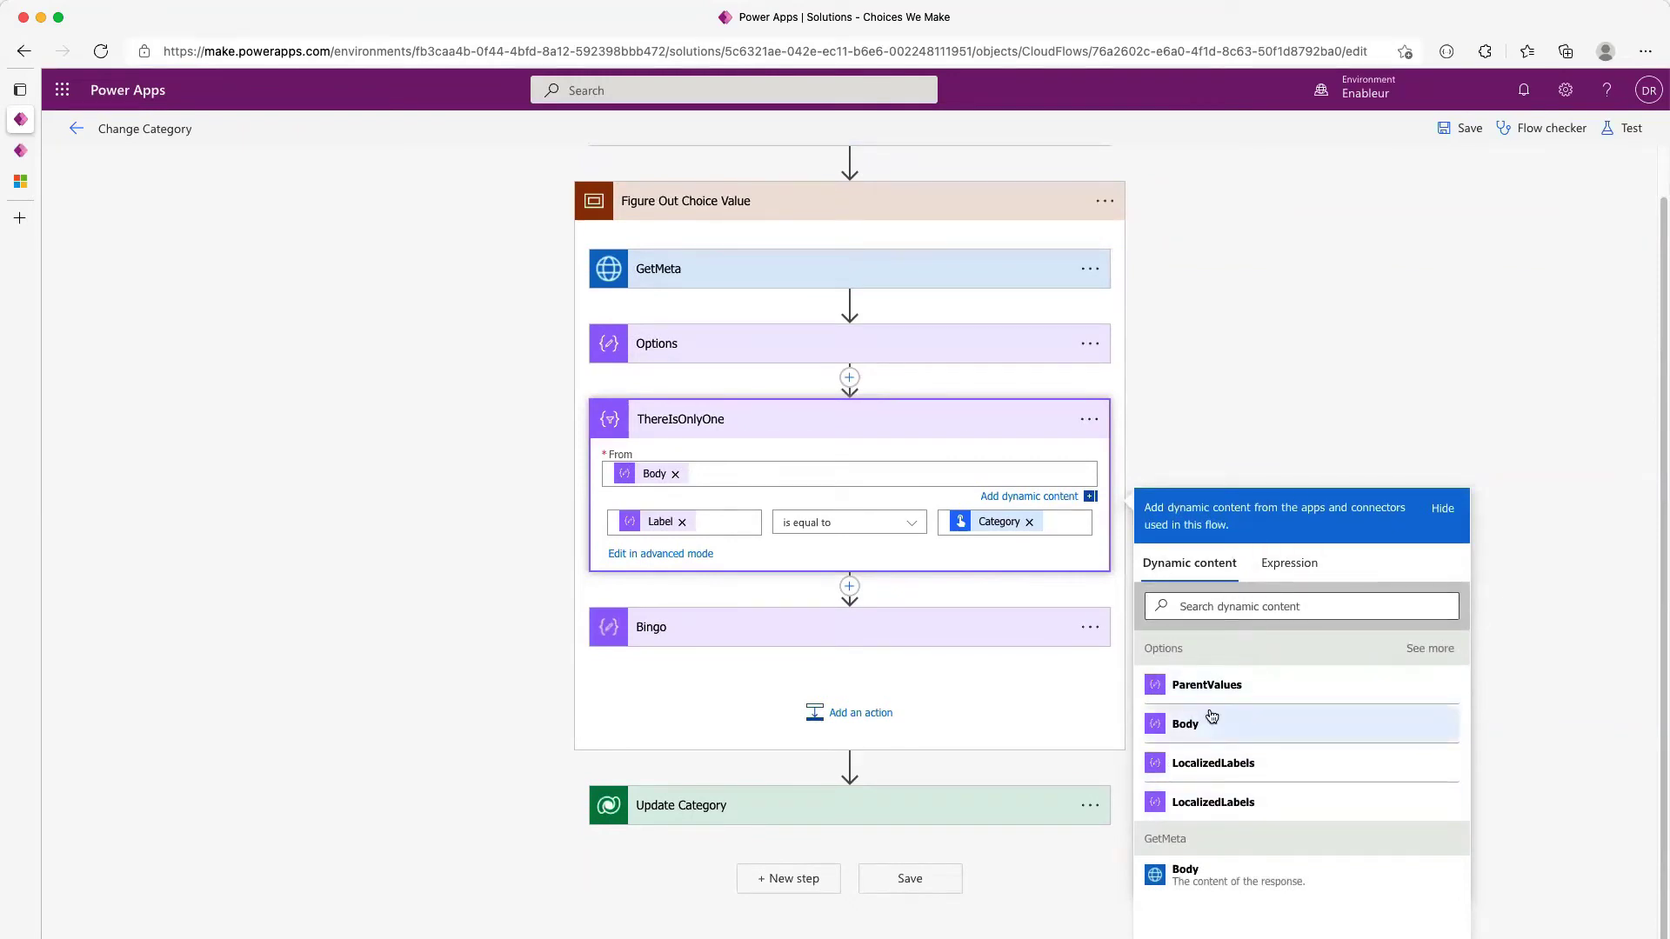
{"action": "left_click", "coordinate": [1187, 440]}
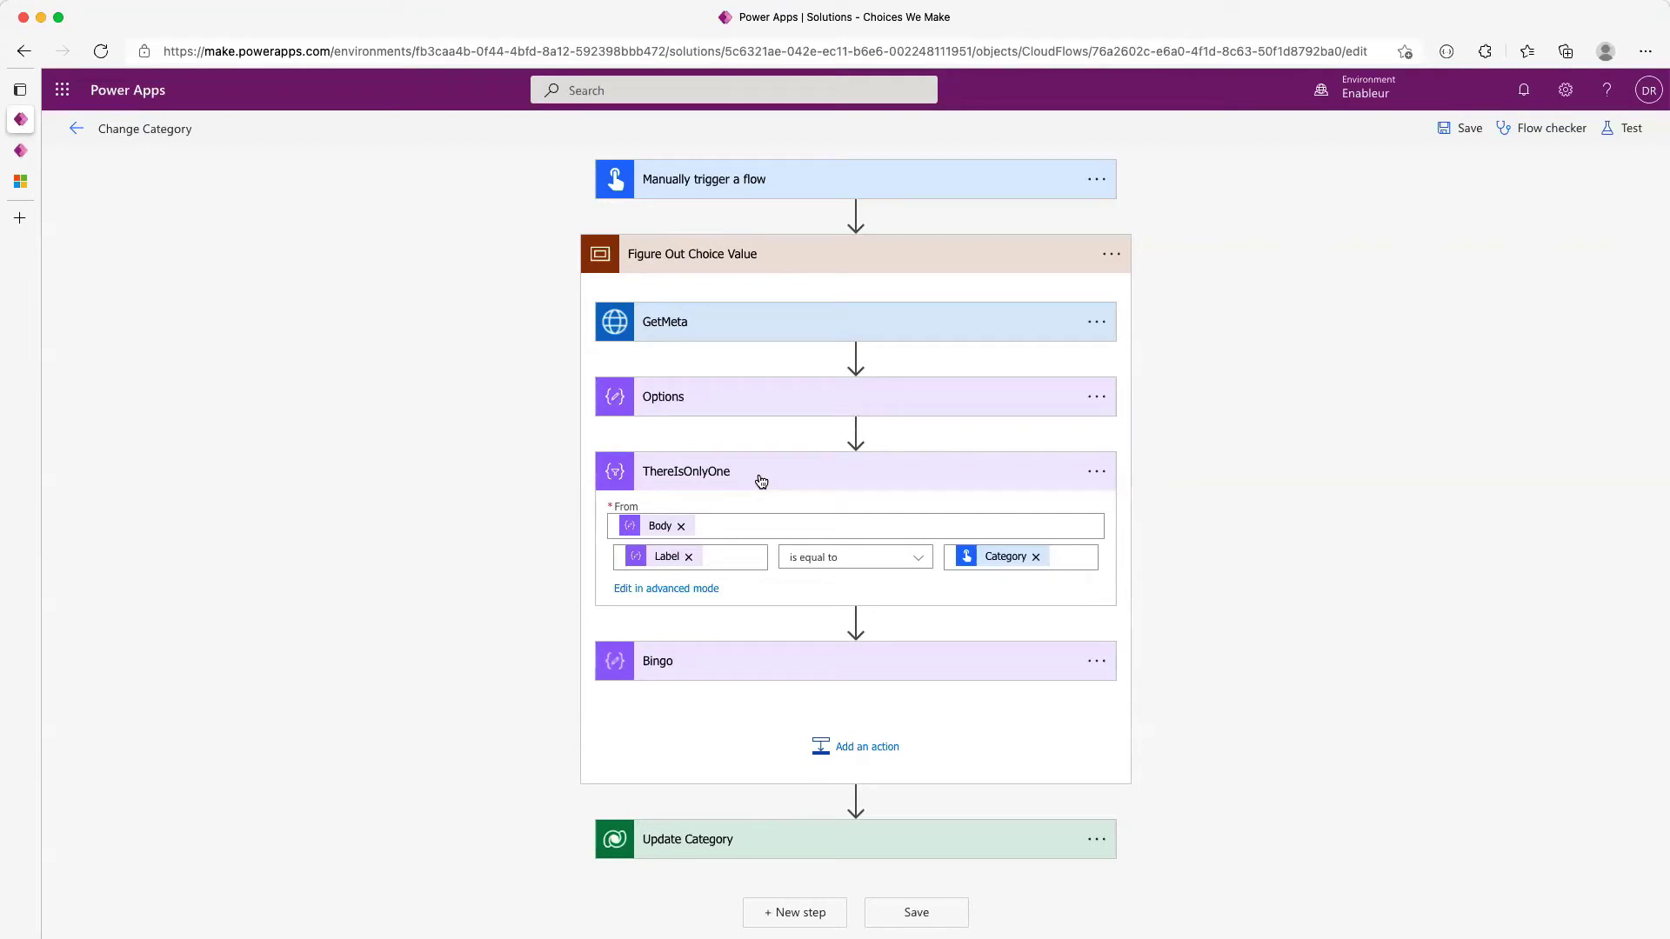
In the category metadata JSON, highlight the UserLocalizedLabel Label entry "Laptops"
{"action": "left_click", "coordinate": [28, 187]}
{"action": "left_click", "coordinate": [147, 260]}
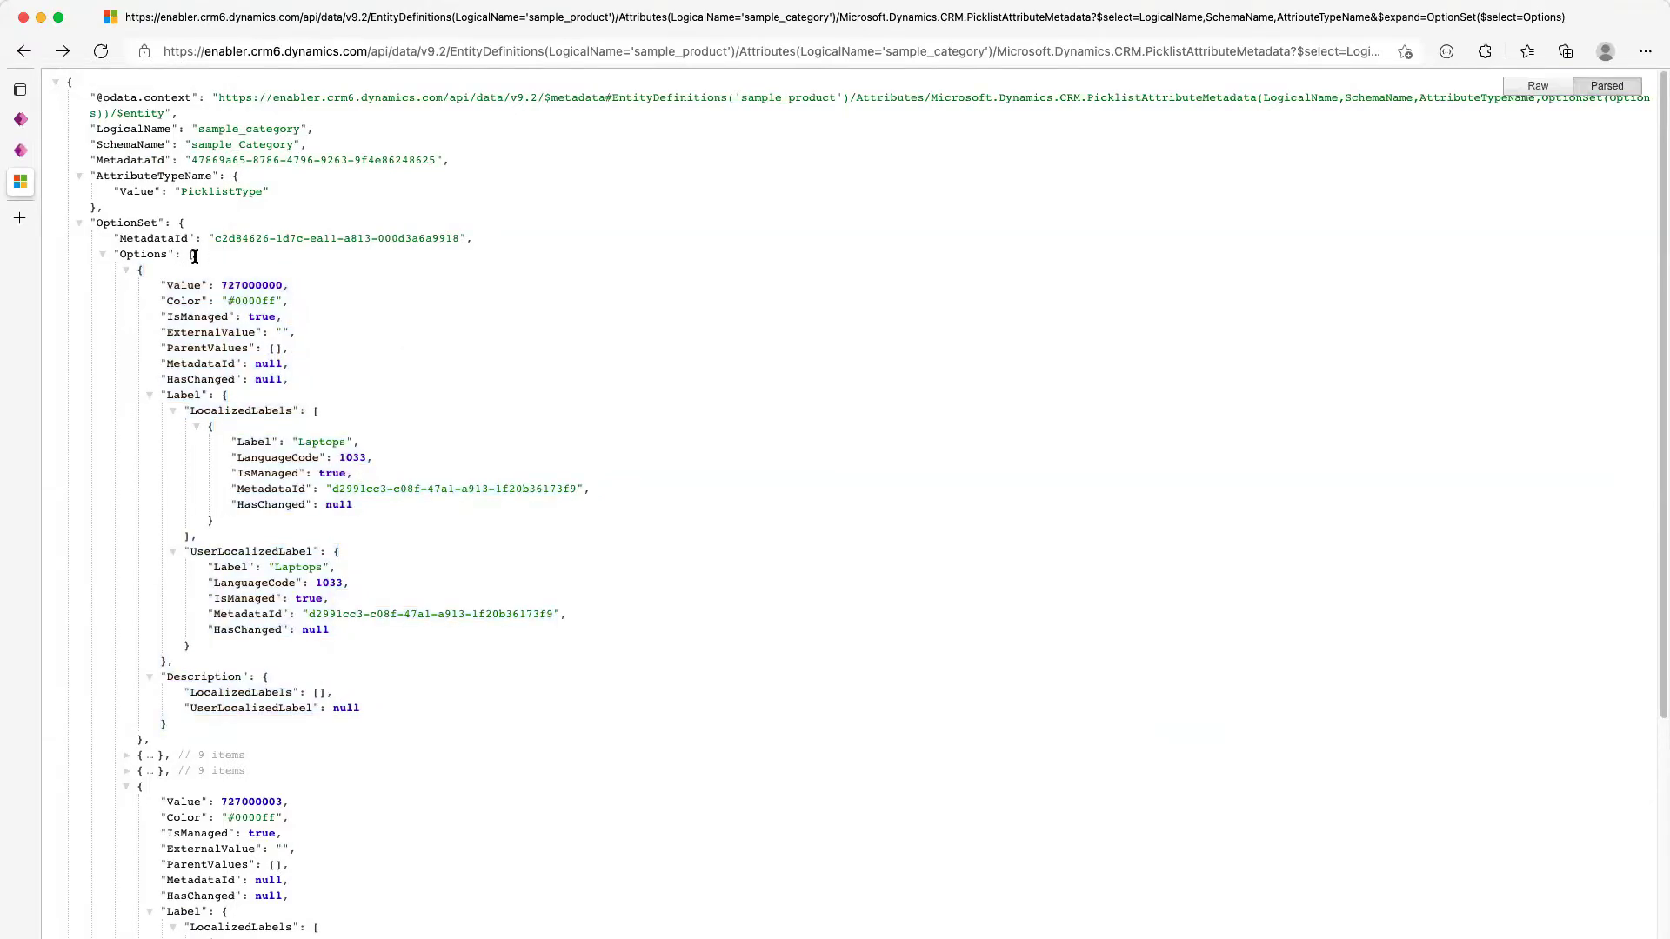
{"action": "double_click", "coordinate": [228, 567]}
{"action": "left_click_drag", "start_coordinate": [338, 569], "coordinate": [220, 568]}
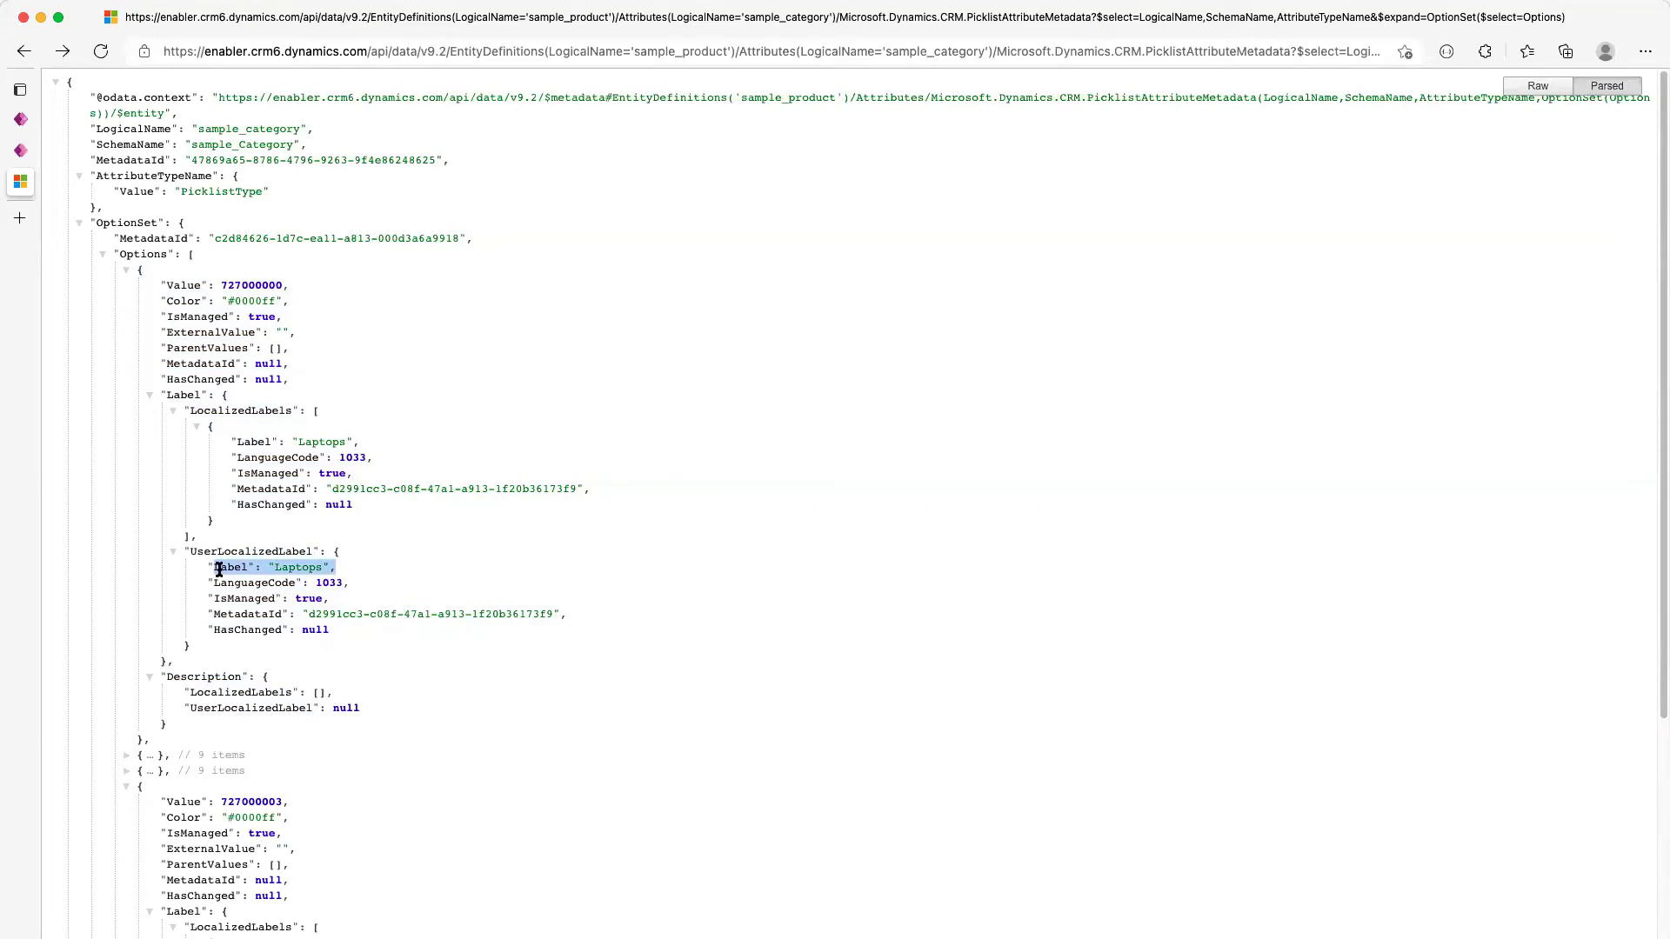
{"action": "left_click", "coordinate": [52, 119]}
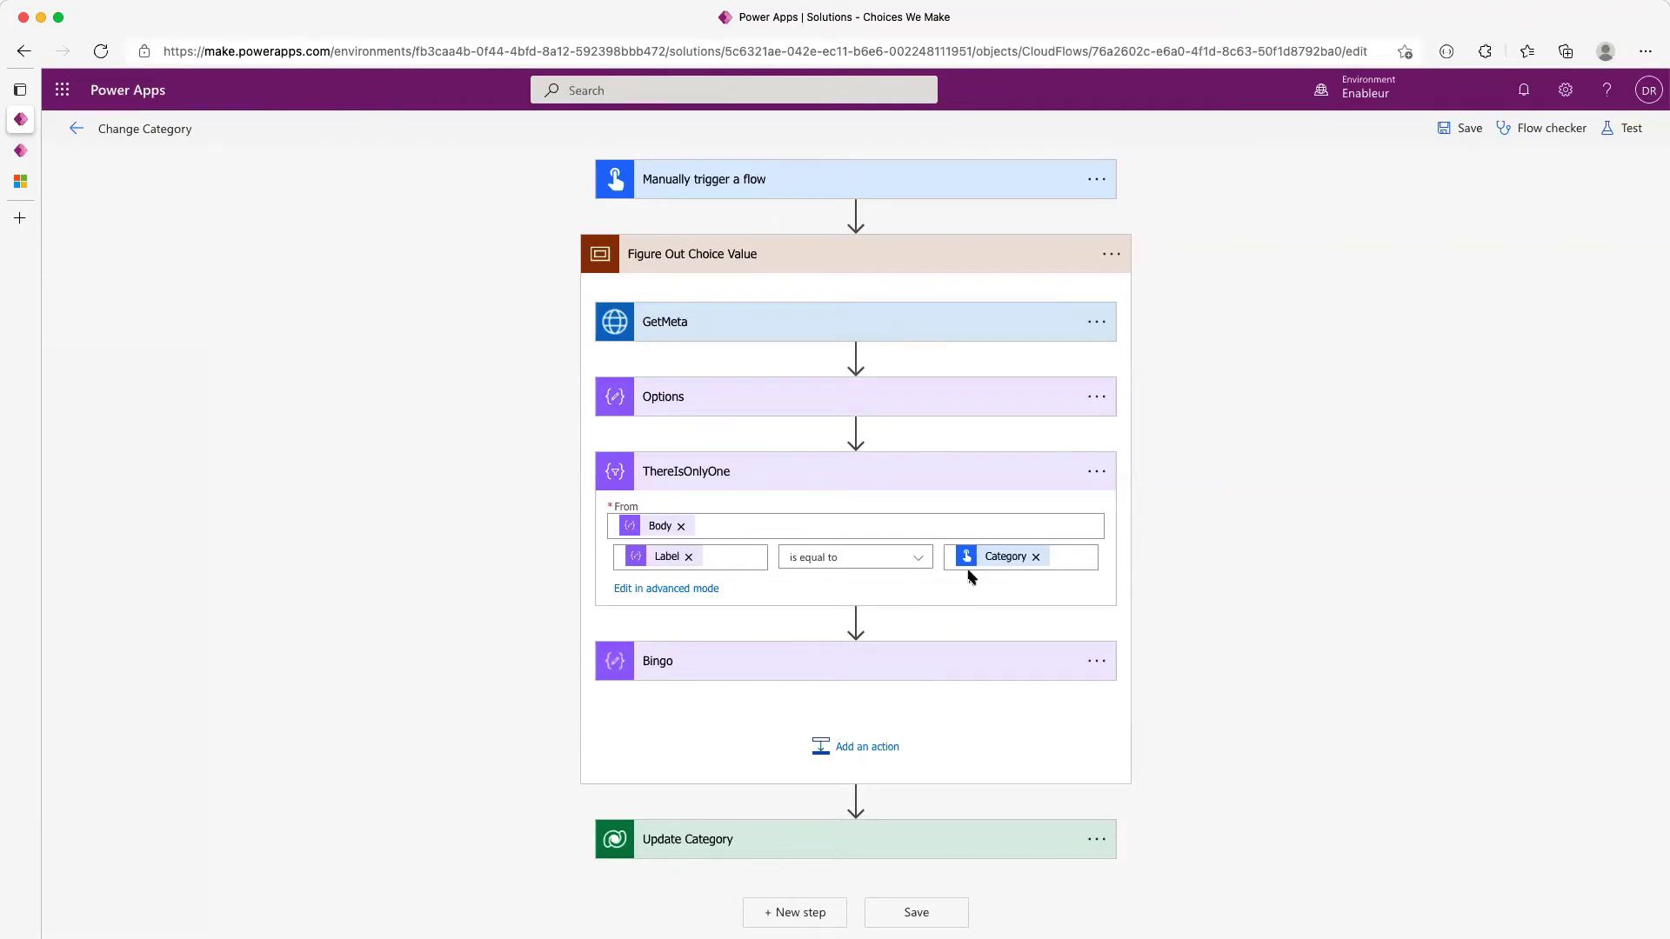
Set the ThereIsOnlyOne condition so Label is equal to the Category input
{"action": "mouse_move", "coordinate": [662, 564]}
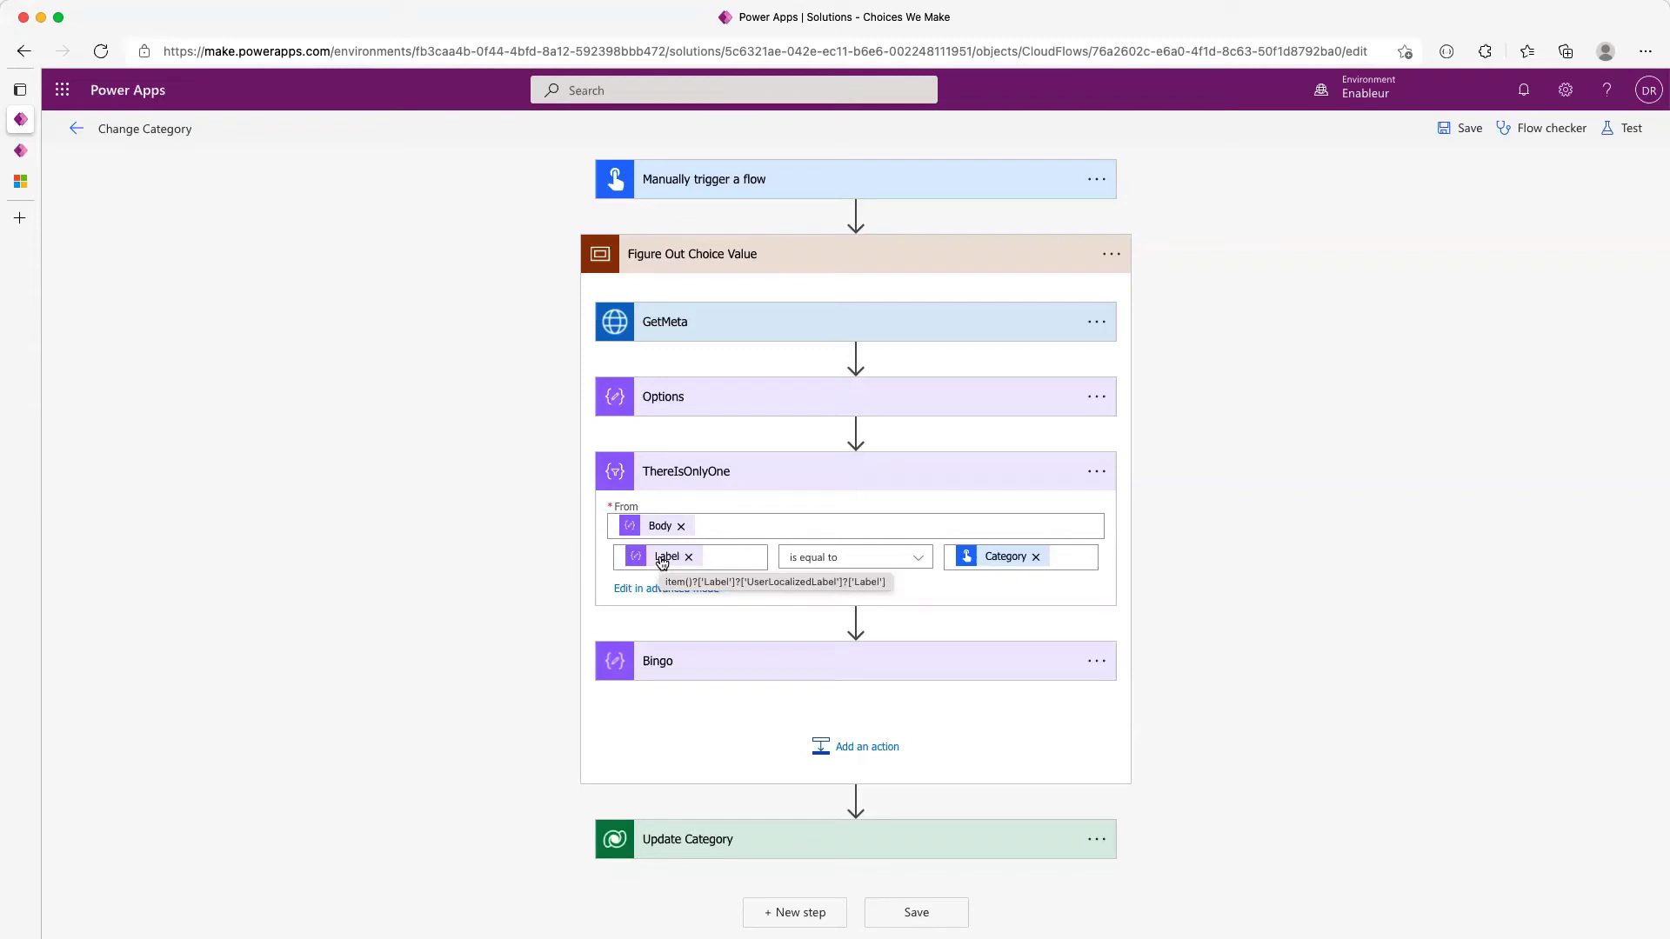
{"action": "left_click", "coordinate": [709, 559]}
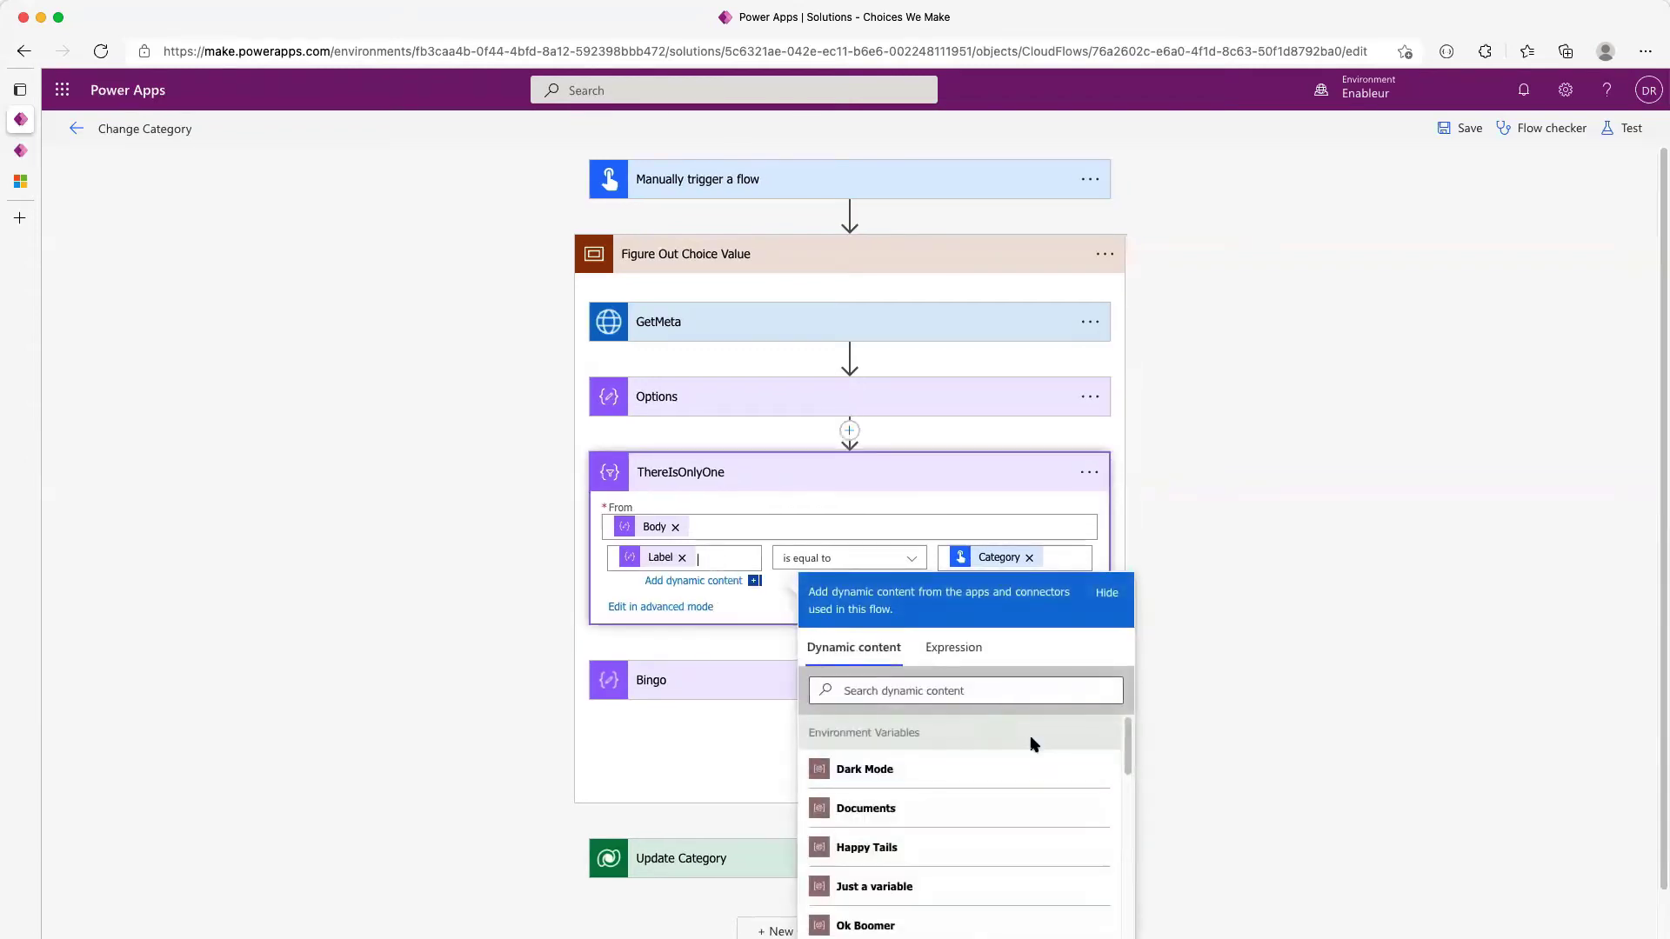
{"action": "scroll", "coordinate": [924, 735], "scroll_direction": "down", "scroll_amount": 10}
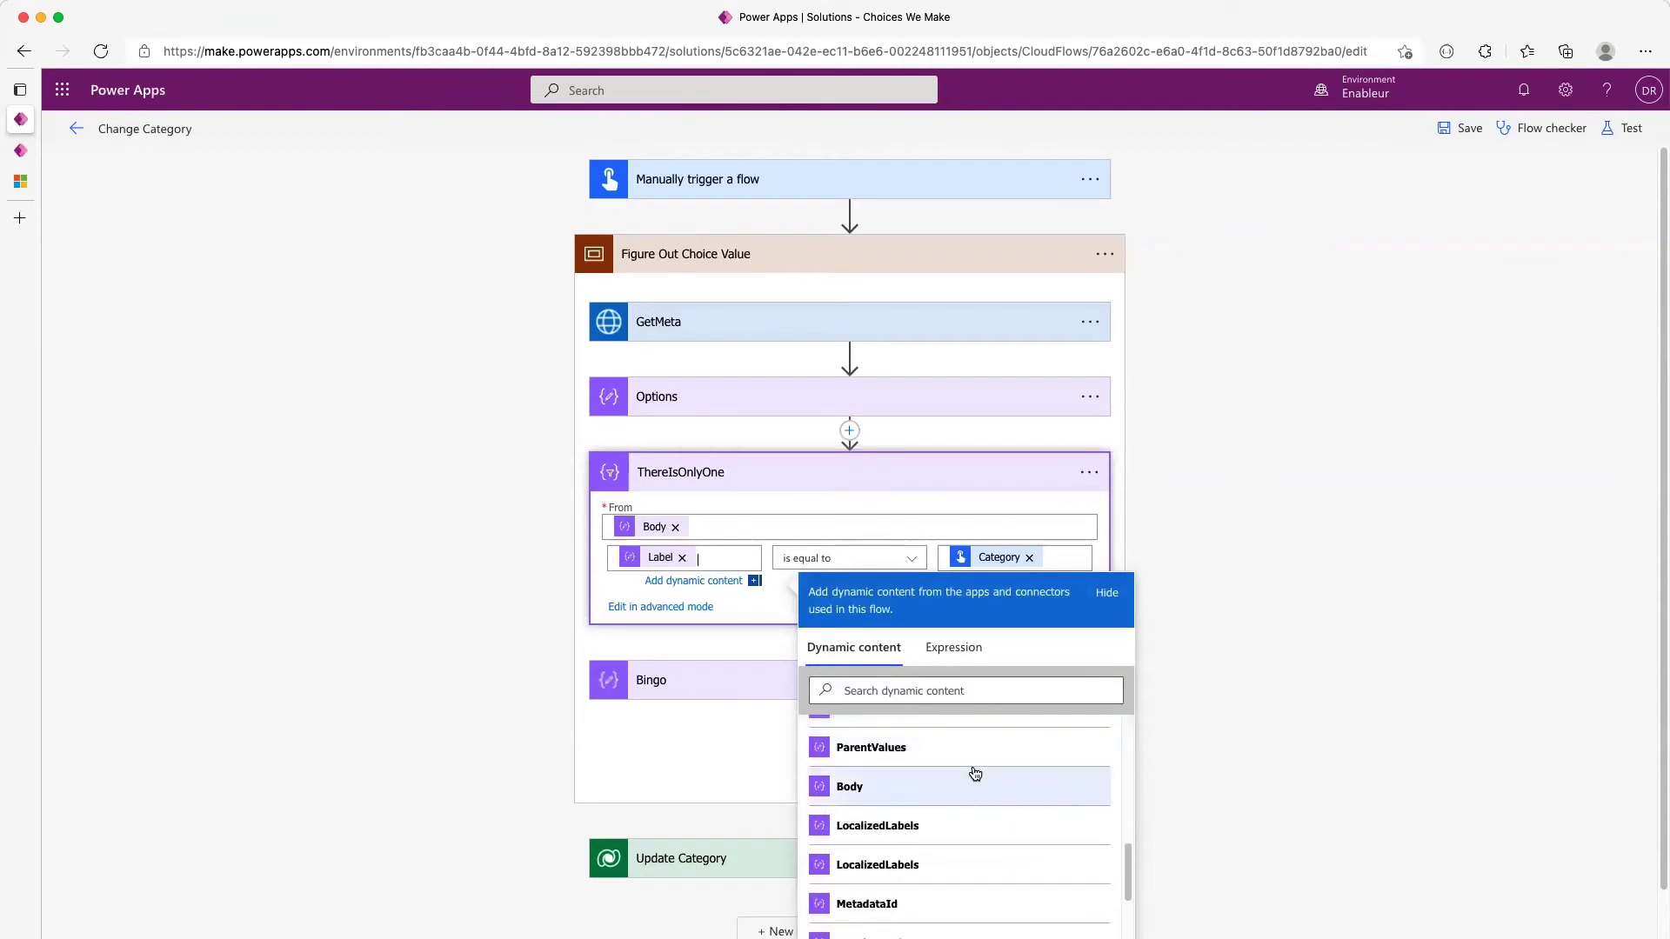
{"action": "scroll", "coordinate": [975, 773], "scroll_direction": "down", "scroll_amount": 3}
{"action": "scroll", "coordinate": [912, 772], "scroll_direction": "up", "scroll_amount": 1}
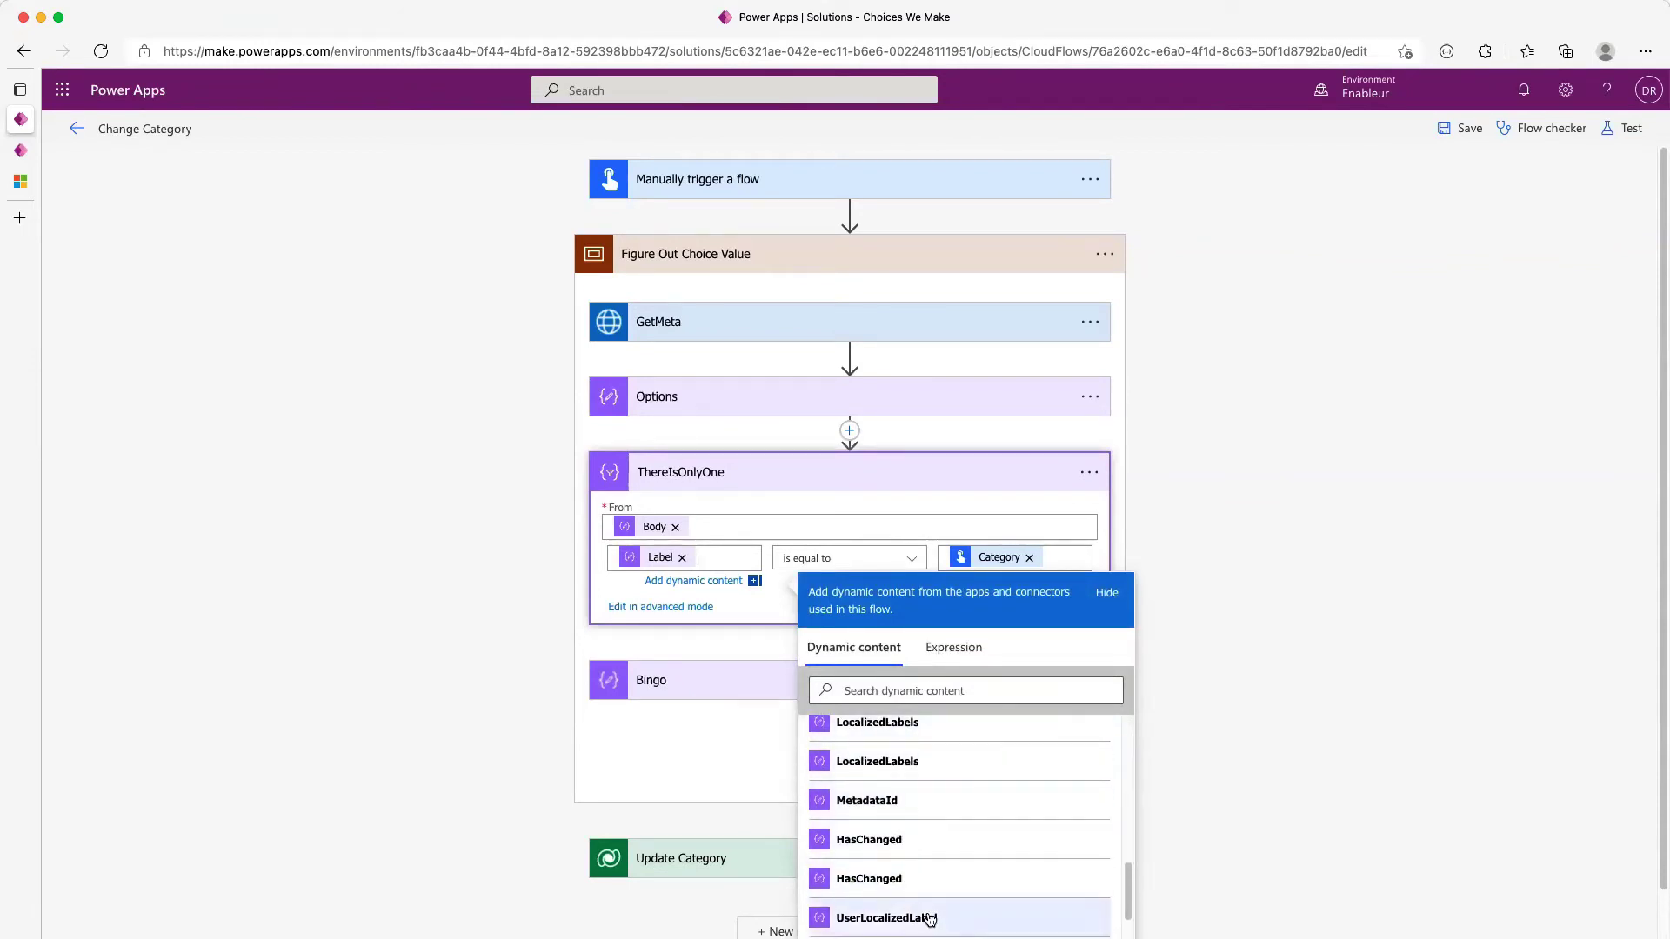
{"action": "scroll", "coordinate": [929, 919], "scroll_direction": "down", "scroll_amount": 4}
{"action": "scroll", "coordinate": [995, 827], "scroll_direction": "up", "scroll_amount": 15}
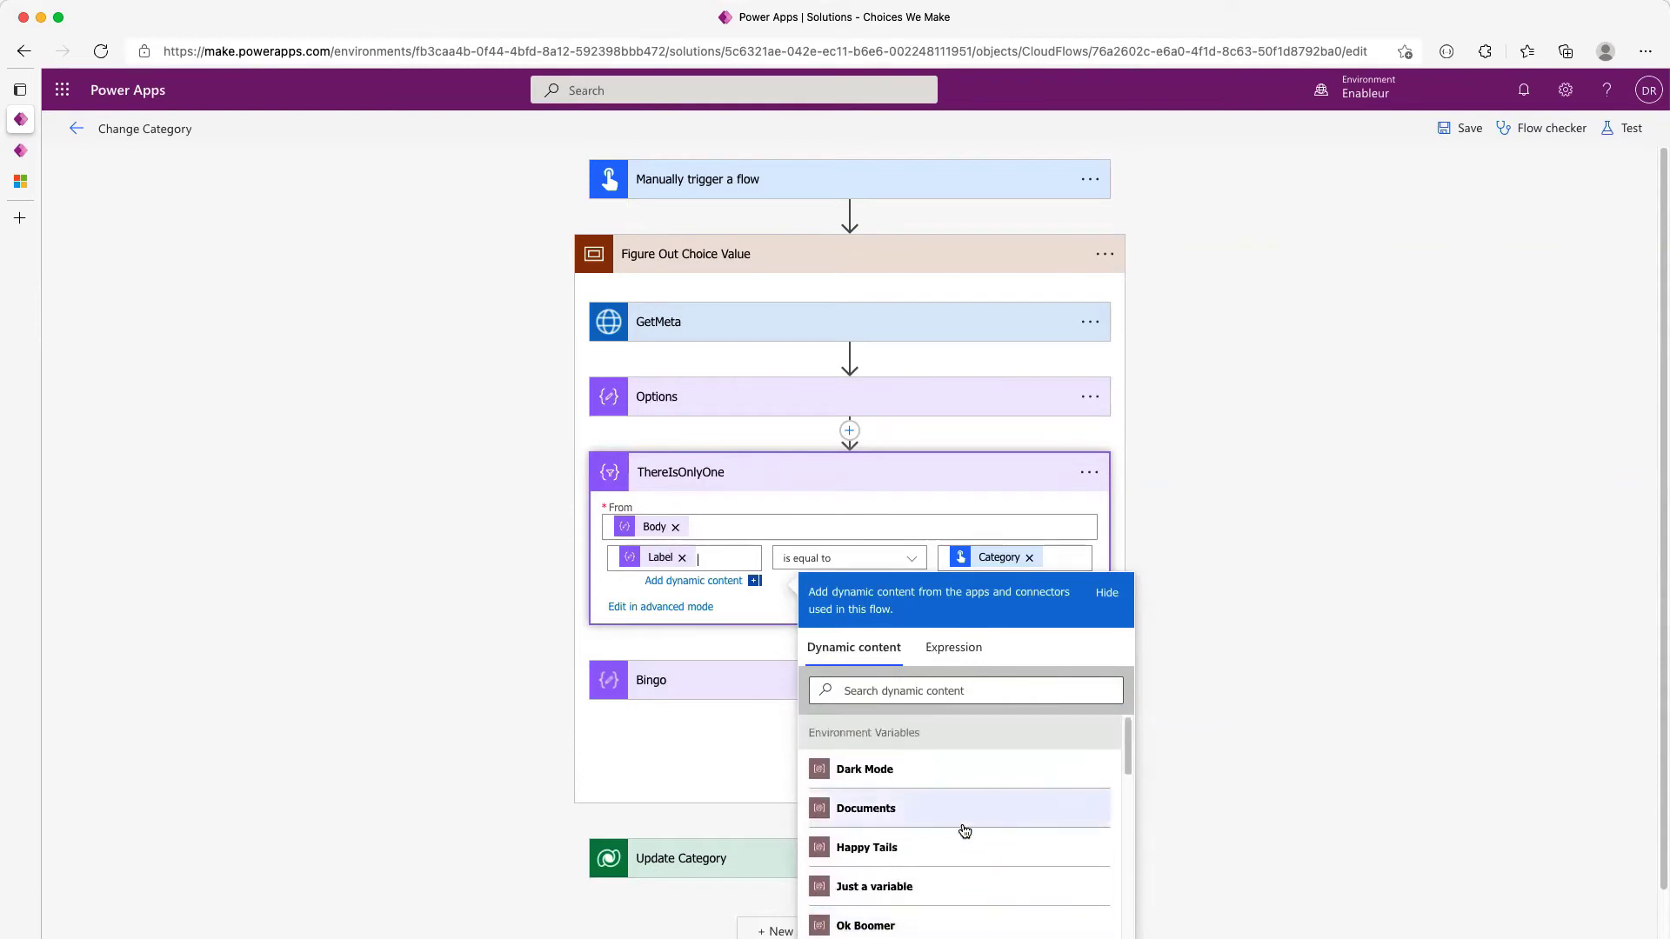
{"action": "left_click", "coordinate": [1240, 527]}
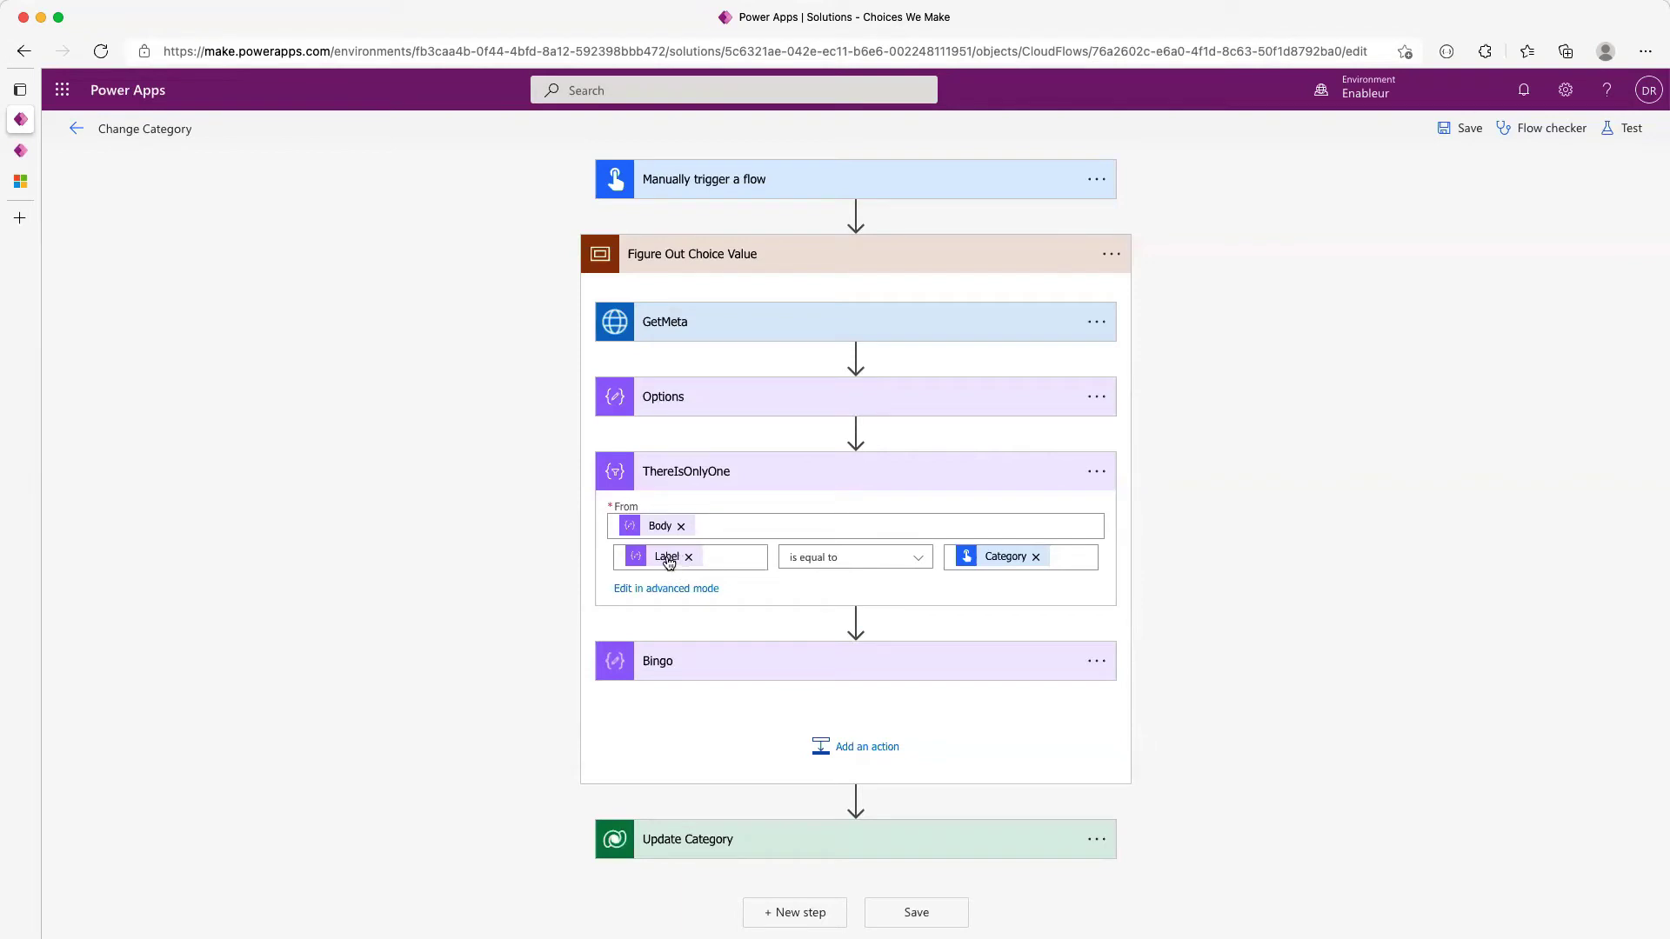
{"action": "mouse_move", "coordinate": [669, 564]}
Expand Bingo to check its first(...)['Value'] expression, then view the category metadata JSON
{"action": "left_click", "coordinate": [818, 474]}
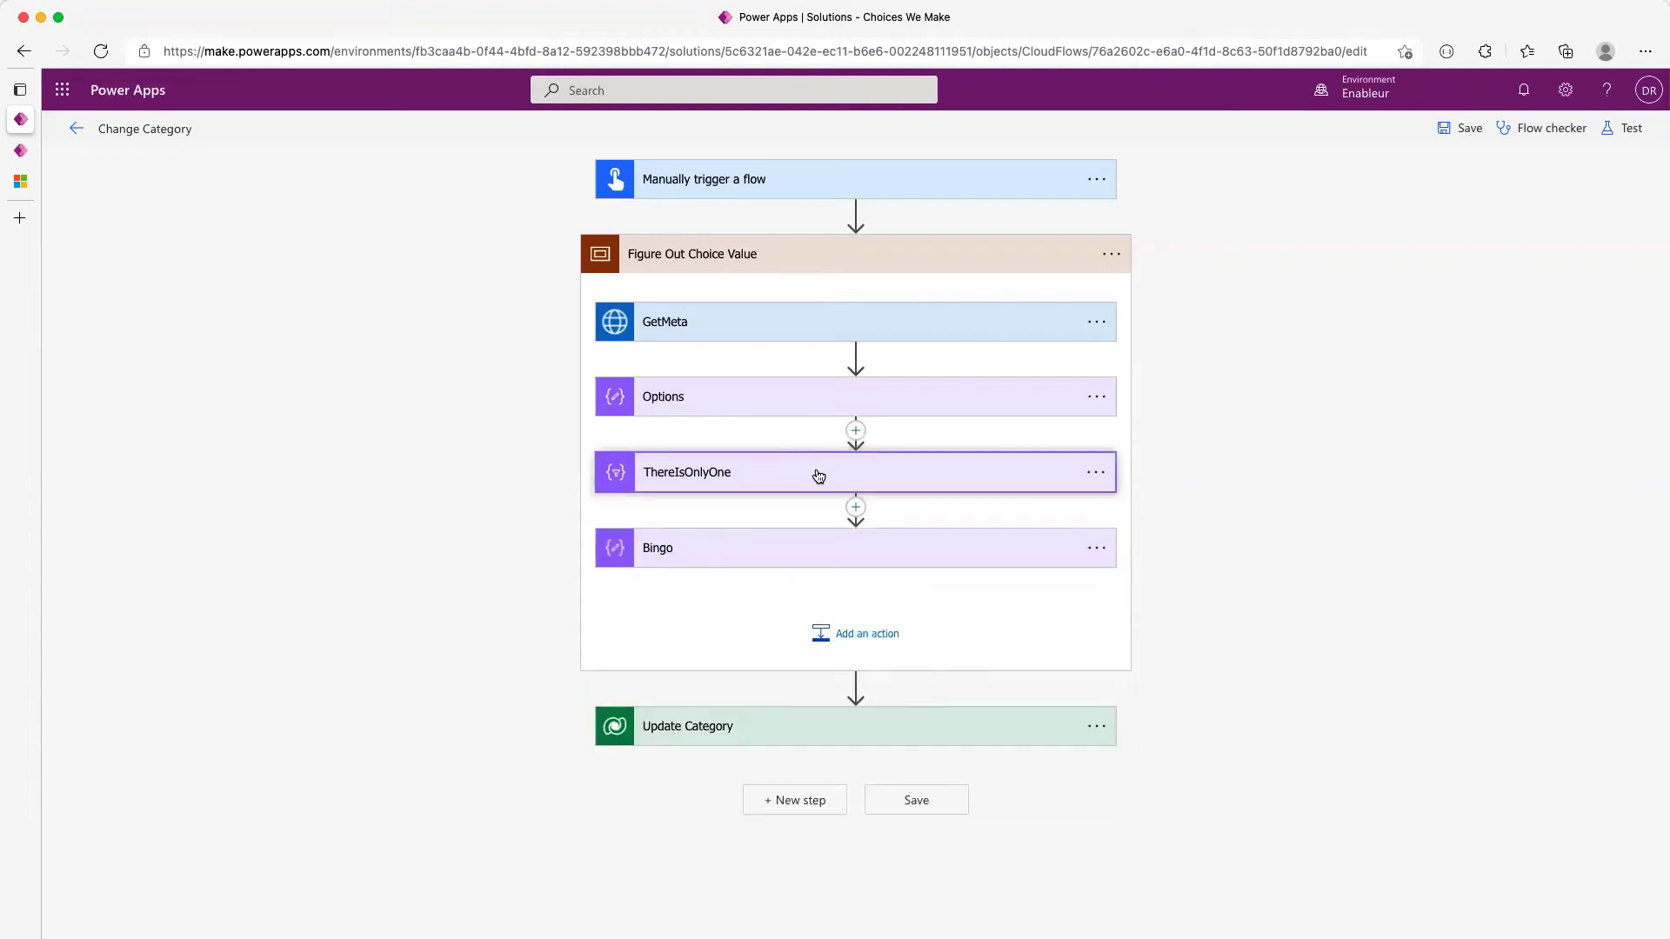
{"action": "left_click", "coordinate": [833, 553]}
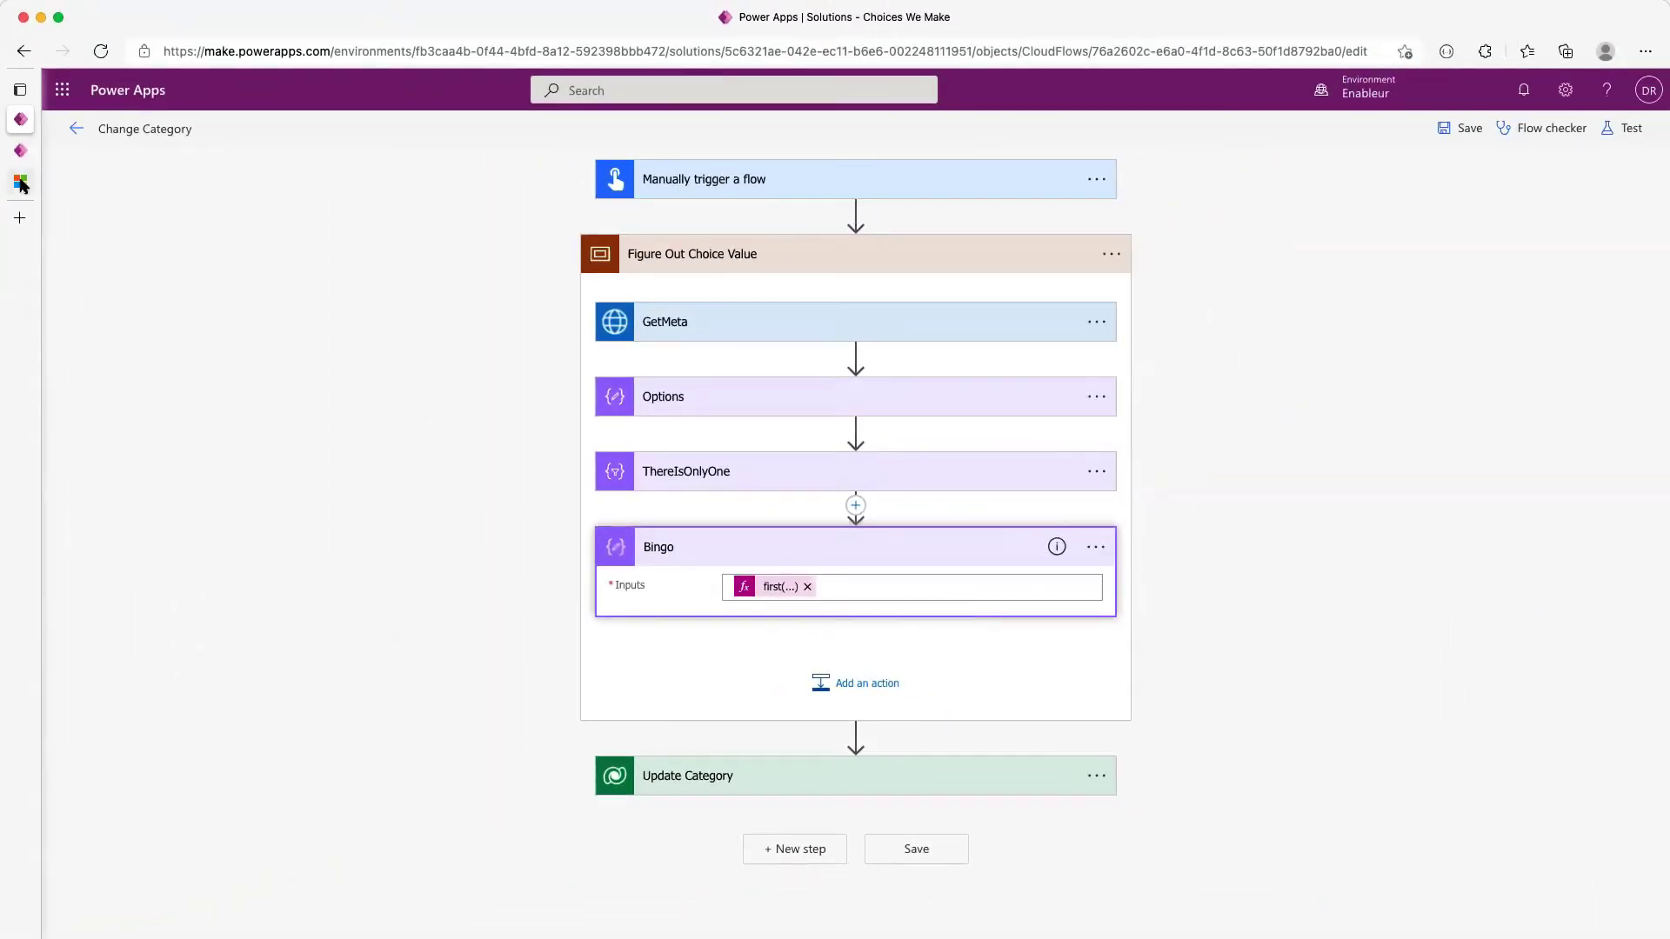
{"action": "left_click", "coordinate": [21, 184]}
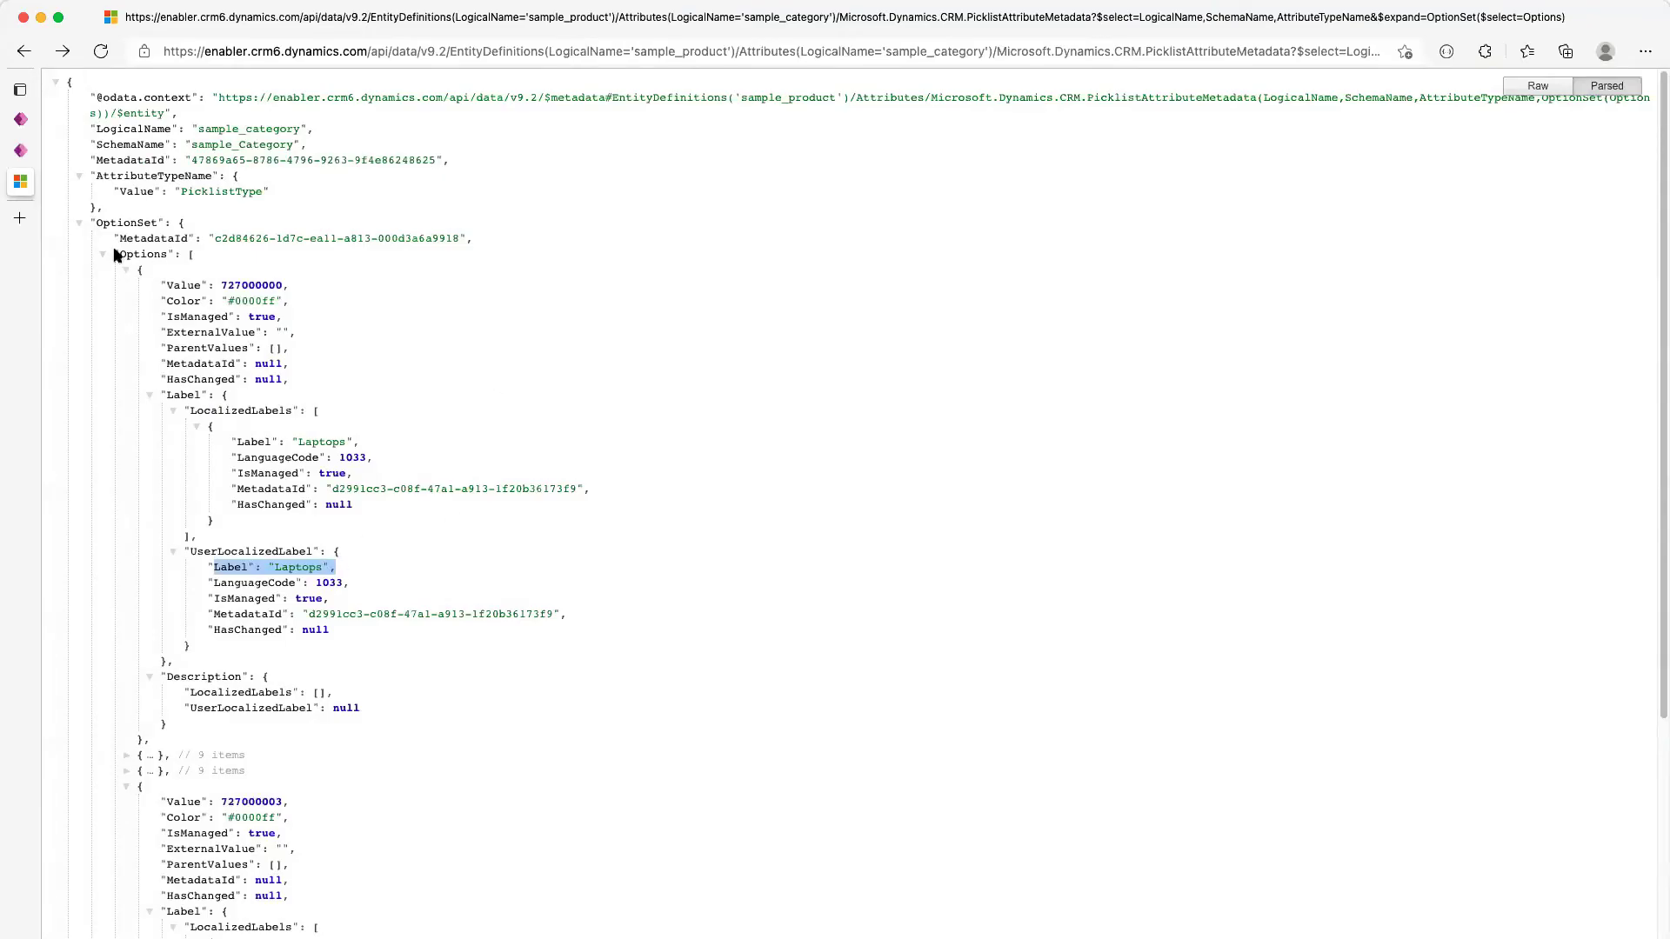
Highlight the first option object, its Laptops label and its Value key in the metadata JSON
{"action": "left_click", "coordinate": [138, 270]}
{"action": "left_click_drag", "start_coordinate": [137, 270], "coordinate": [193, 738]}
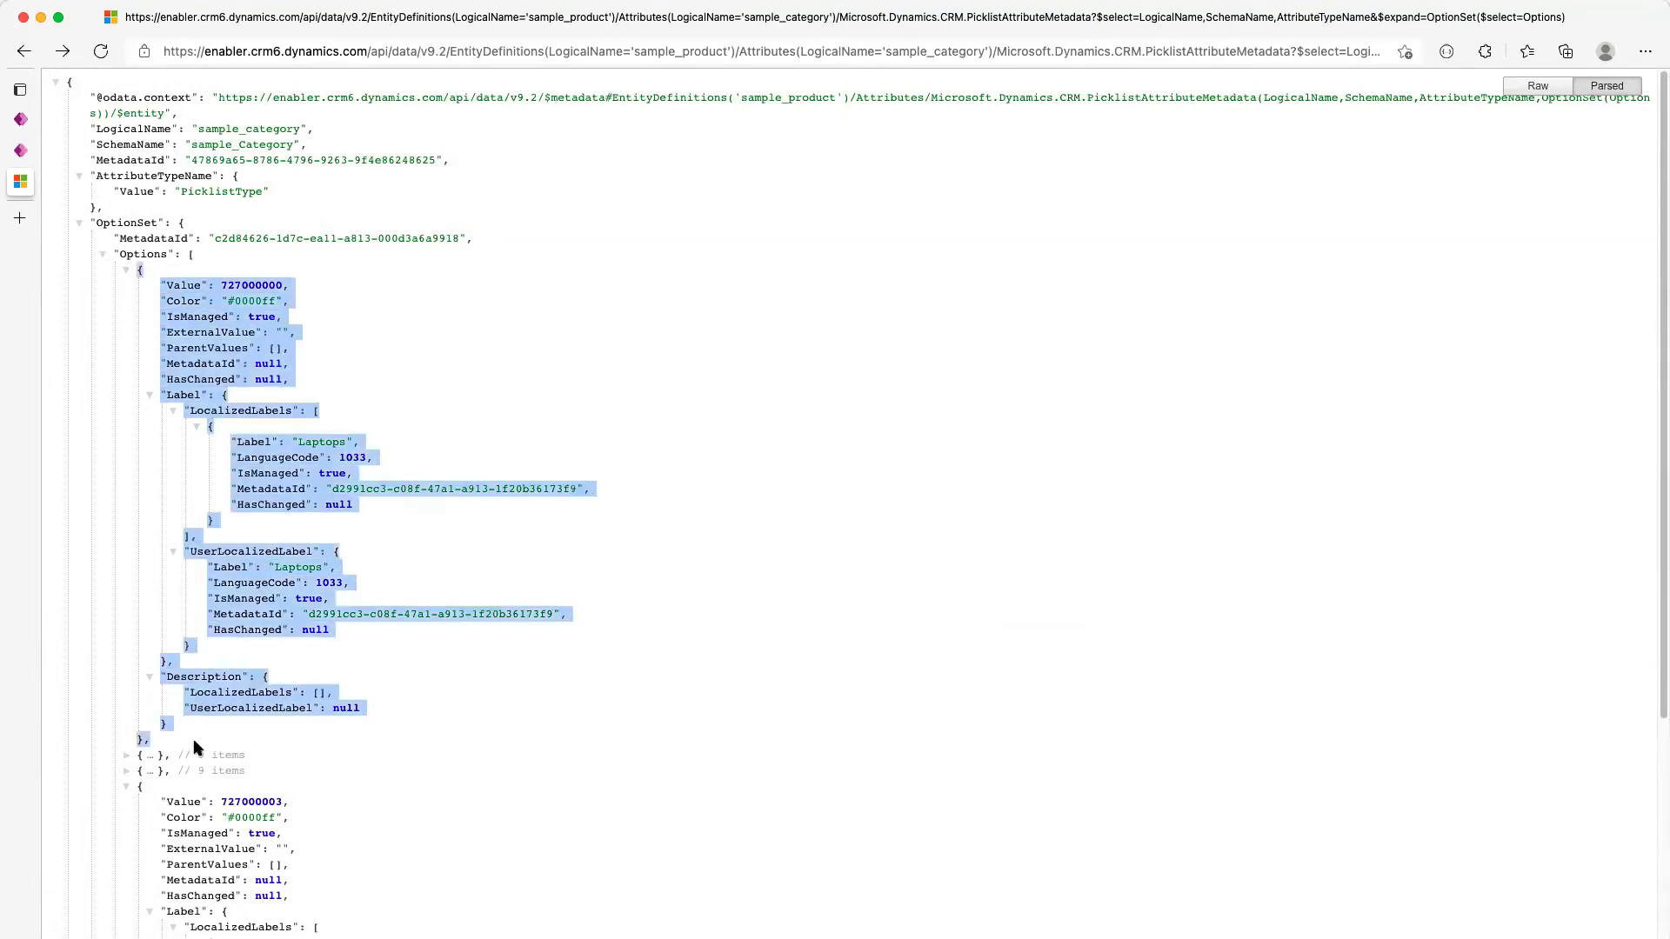
{"action": "left_click_drag", "start_coordinate": [337, 567], "coordinate": [205, 567]}
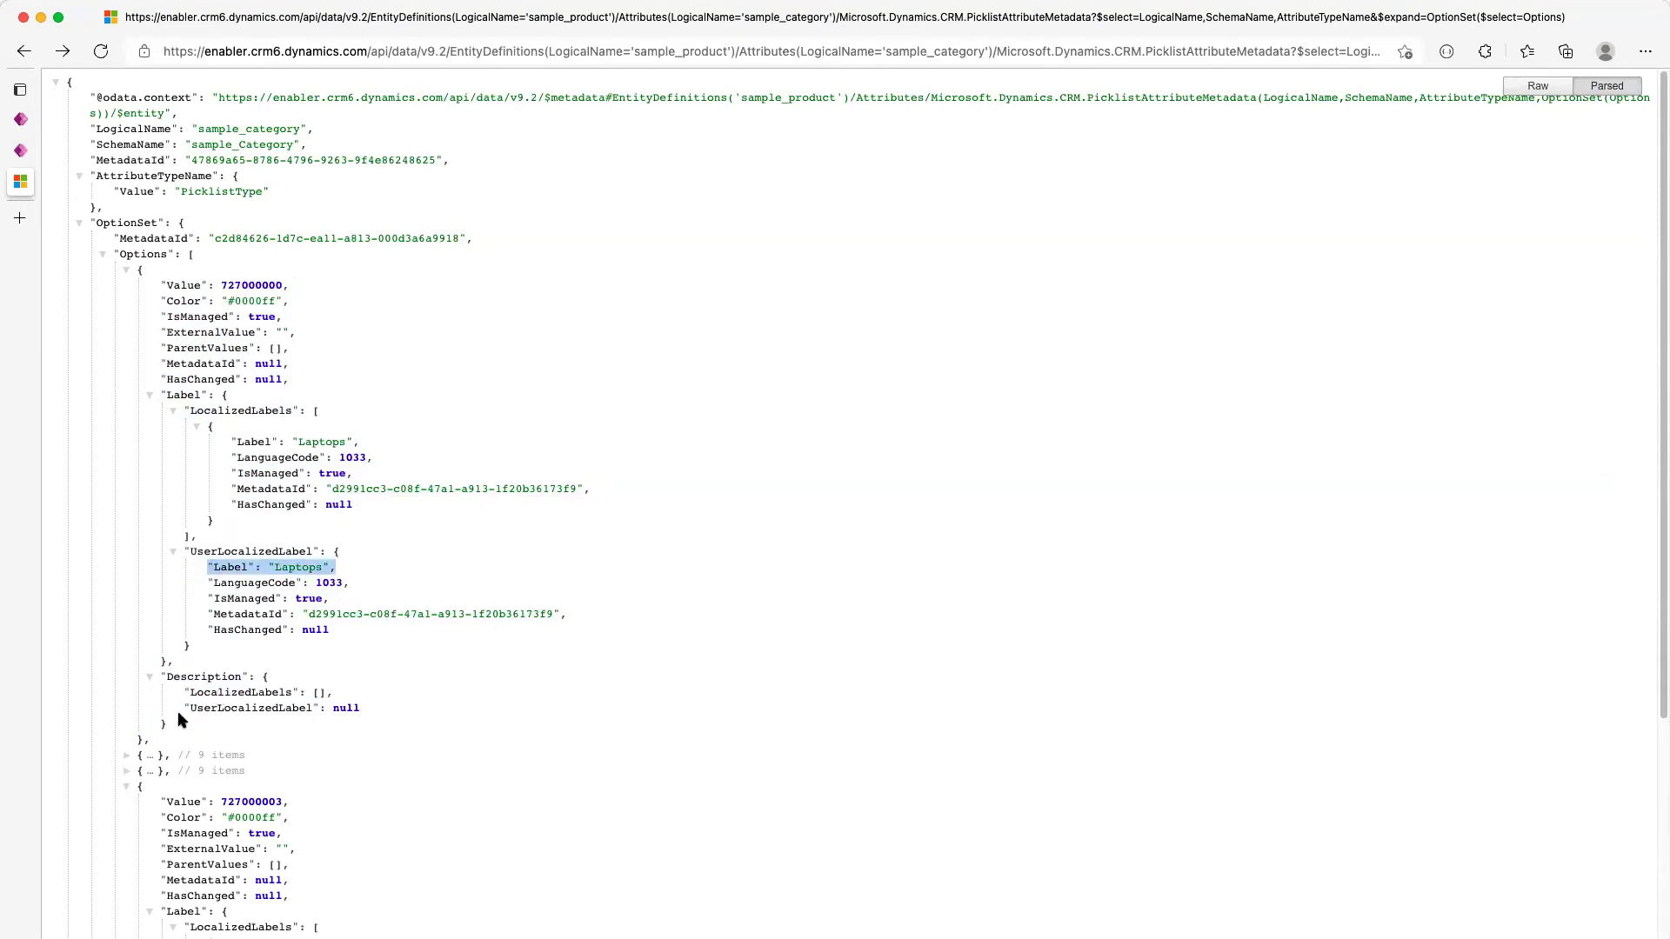
{"action": "left_click", "coordinate": [120, 254]}
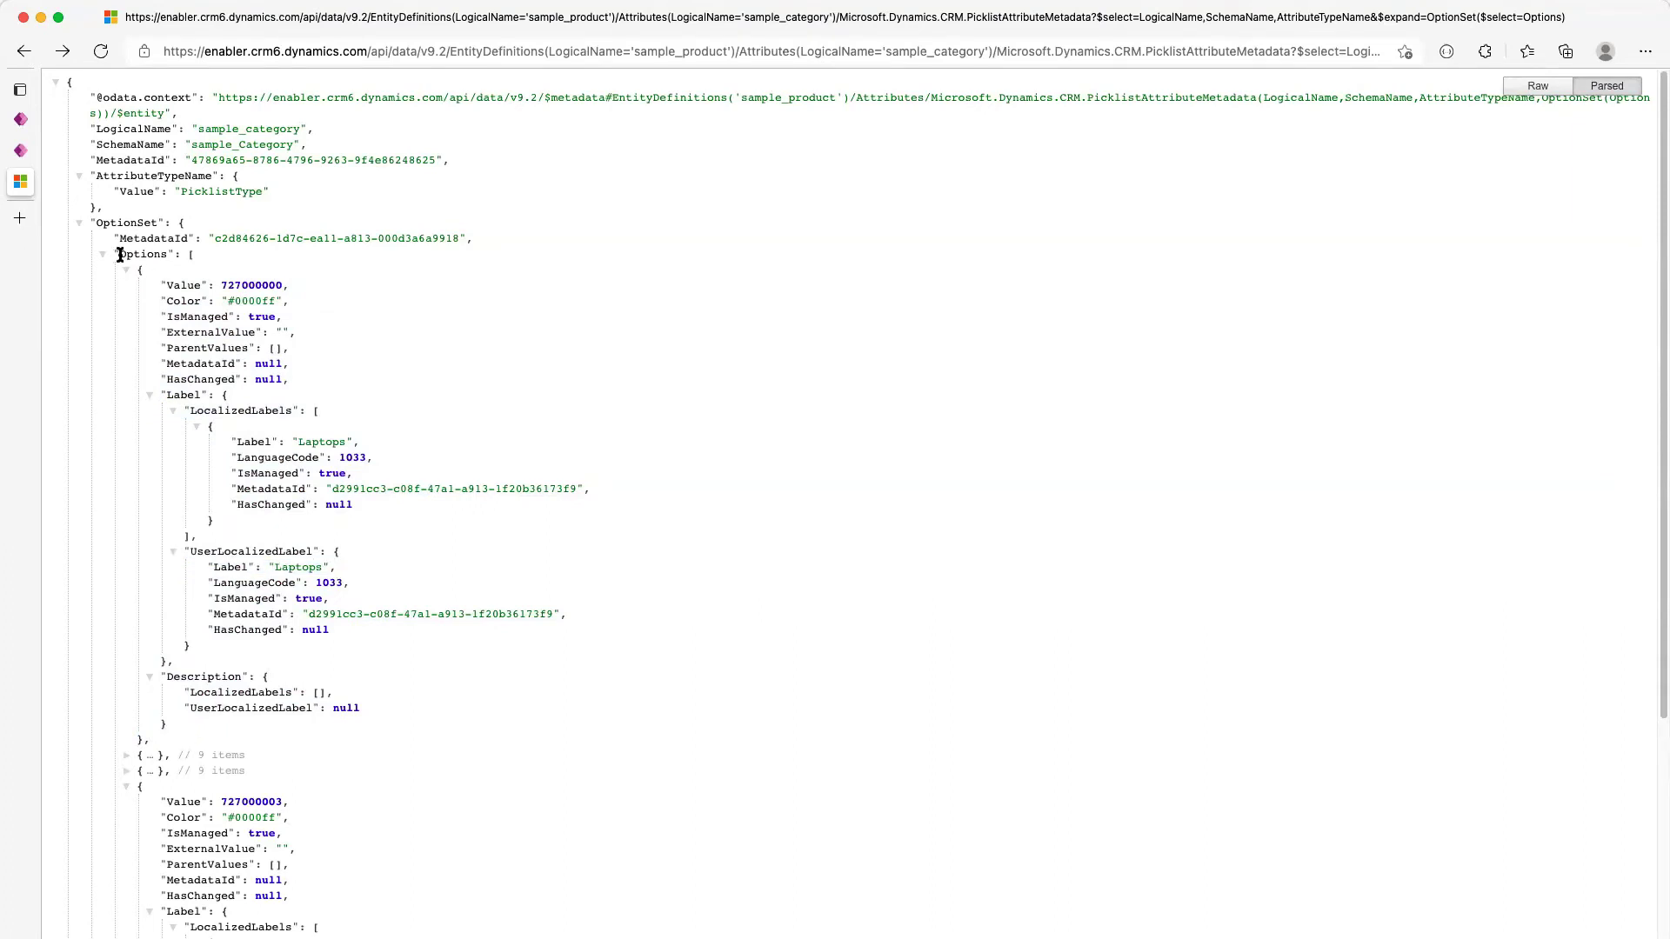
{"action": "left_click_drag", "start_coordinate": [135, 269], "coordinate": [182, 294]}
{"action": "double_click", "coordinate": [184, 285]}
{"action": "left_click", "coordinate": [26, 120]}
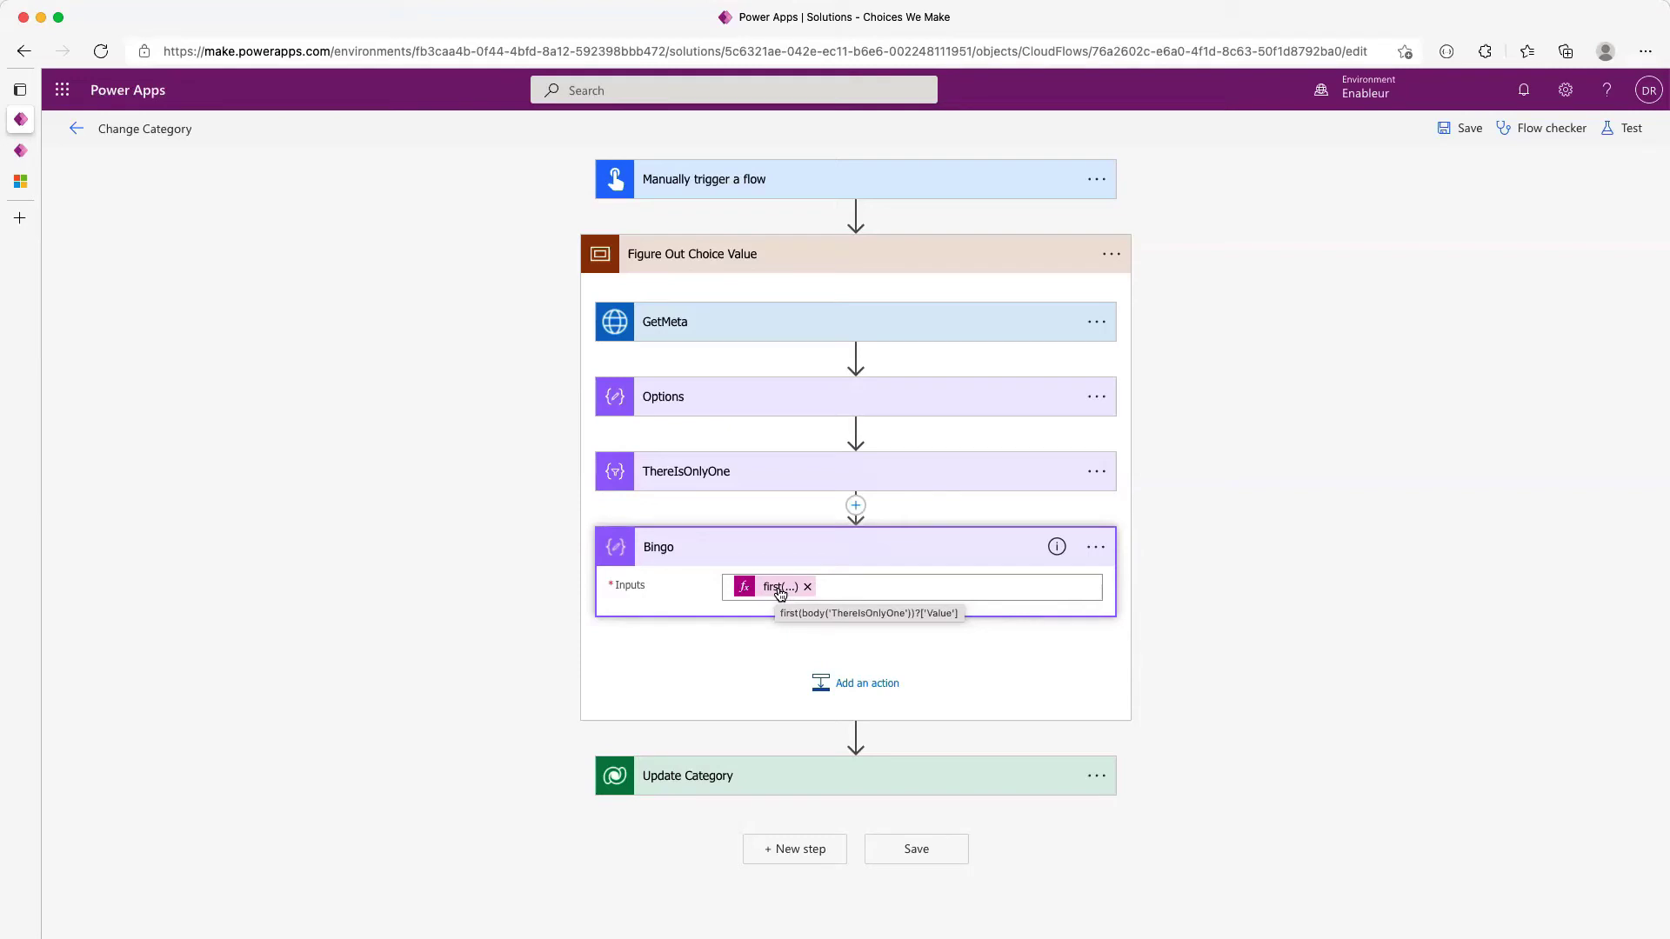
Replace Update Category's fixed Category value 1 with Bingo's Outputs
{"action": "left_click", "coordinate": [818, 553]}
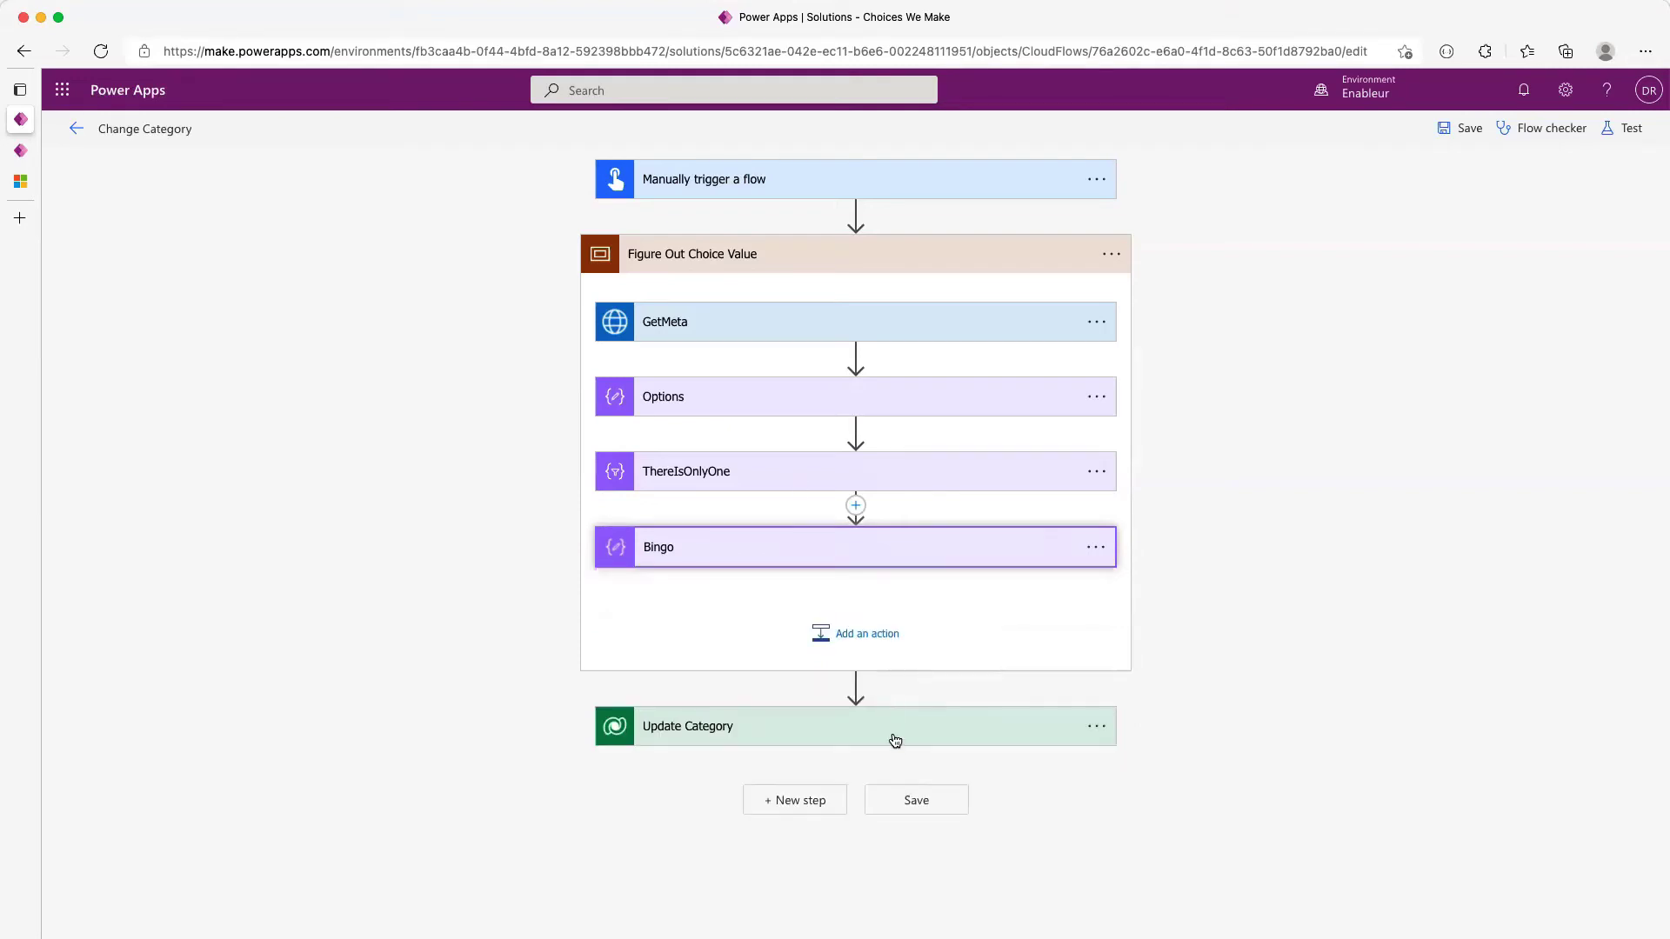
{"action": "left_click", "coordinate": [881, 729]}
{"action": "scroll", "coordinate": [1008, 705], "scroll_direction": "down", "scroll_amount": 3}
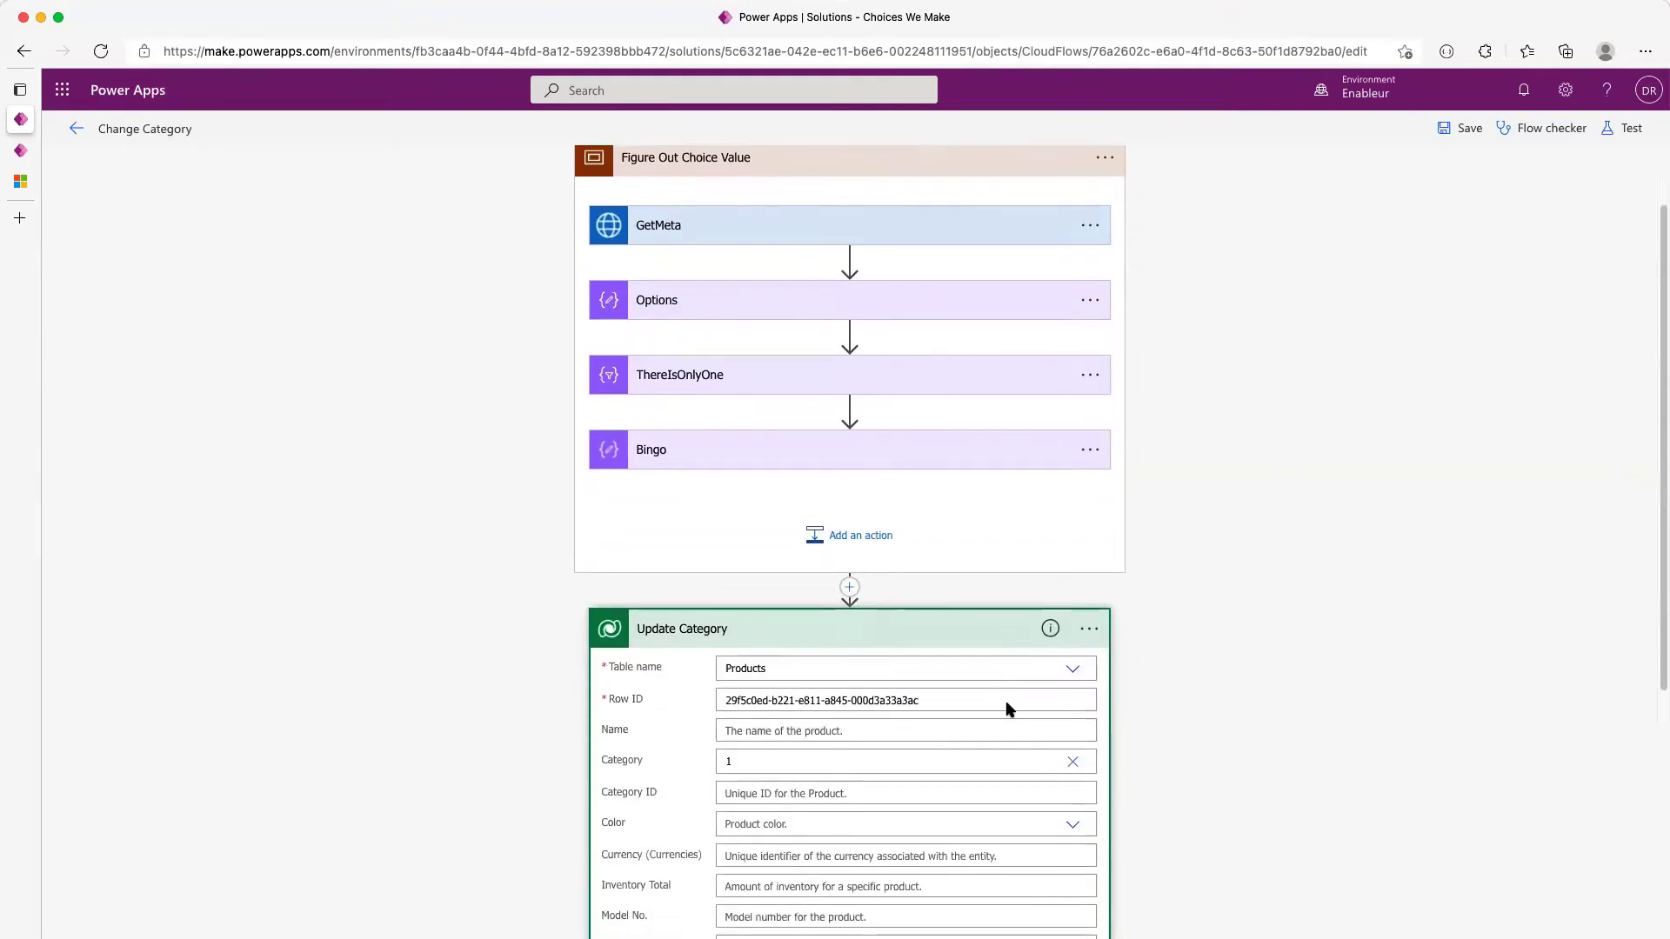
{"action": "left_click", "coordinate": [755, 724]}
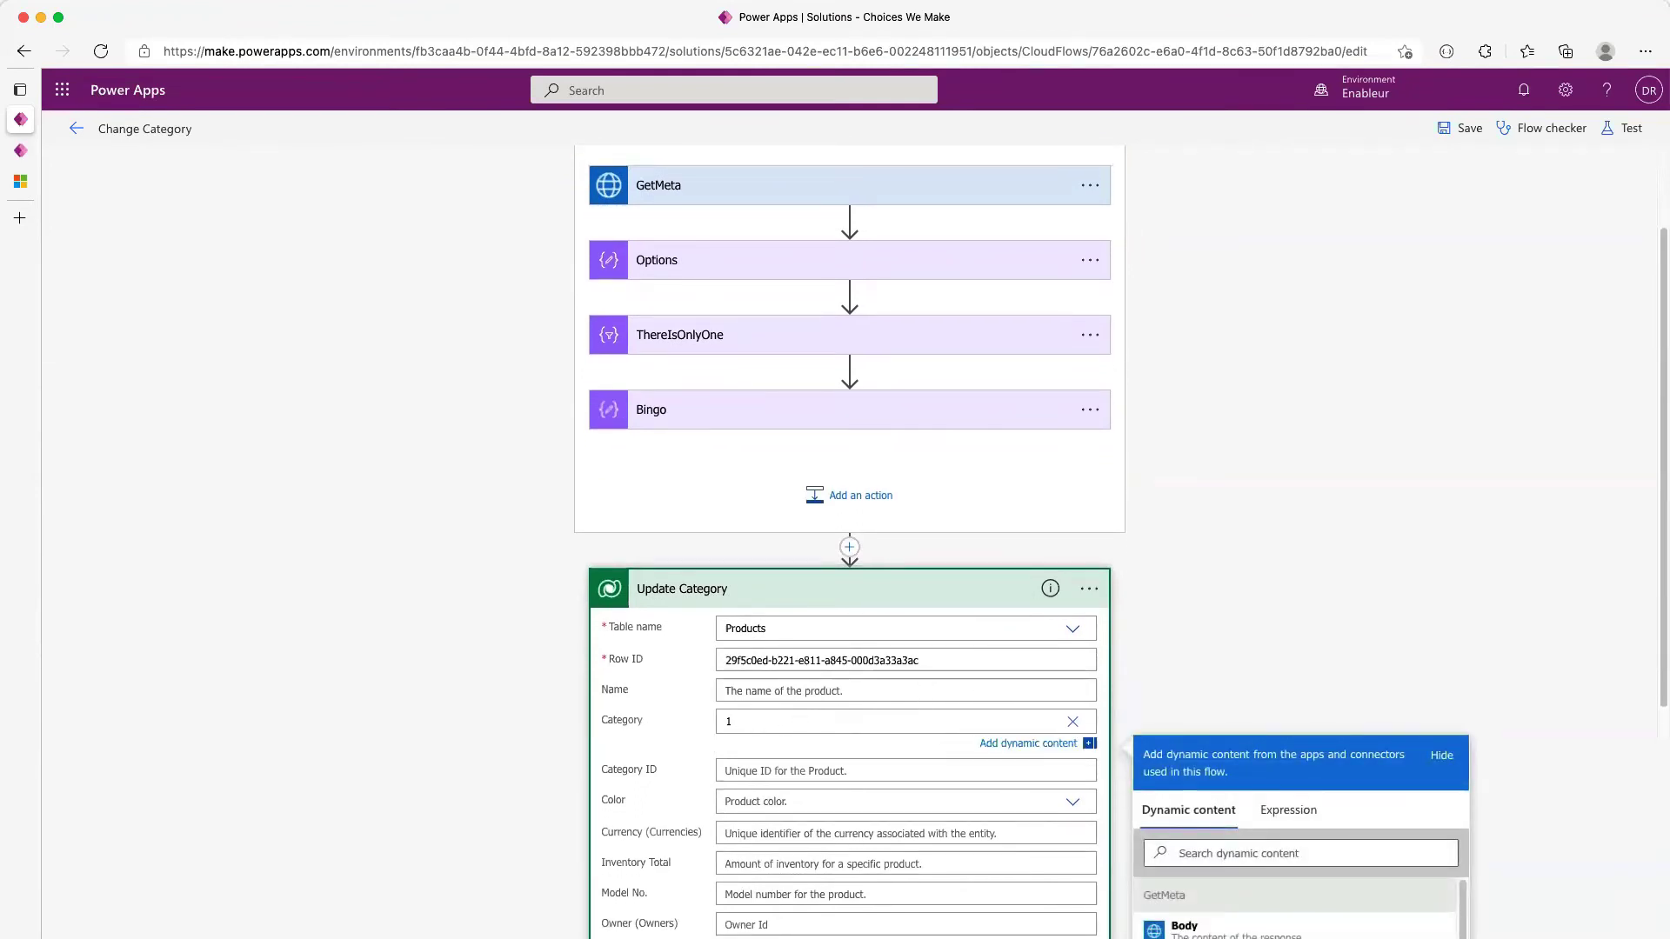
{"action": "key", "text": "BackSpace"}
{"action": "scroll", "coordinate": [1362, 795], "scroll_direction": "down", "scroll_amount": 5}
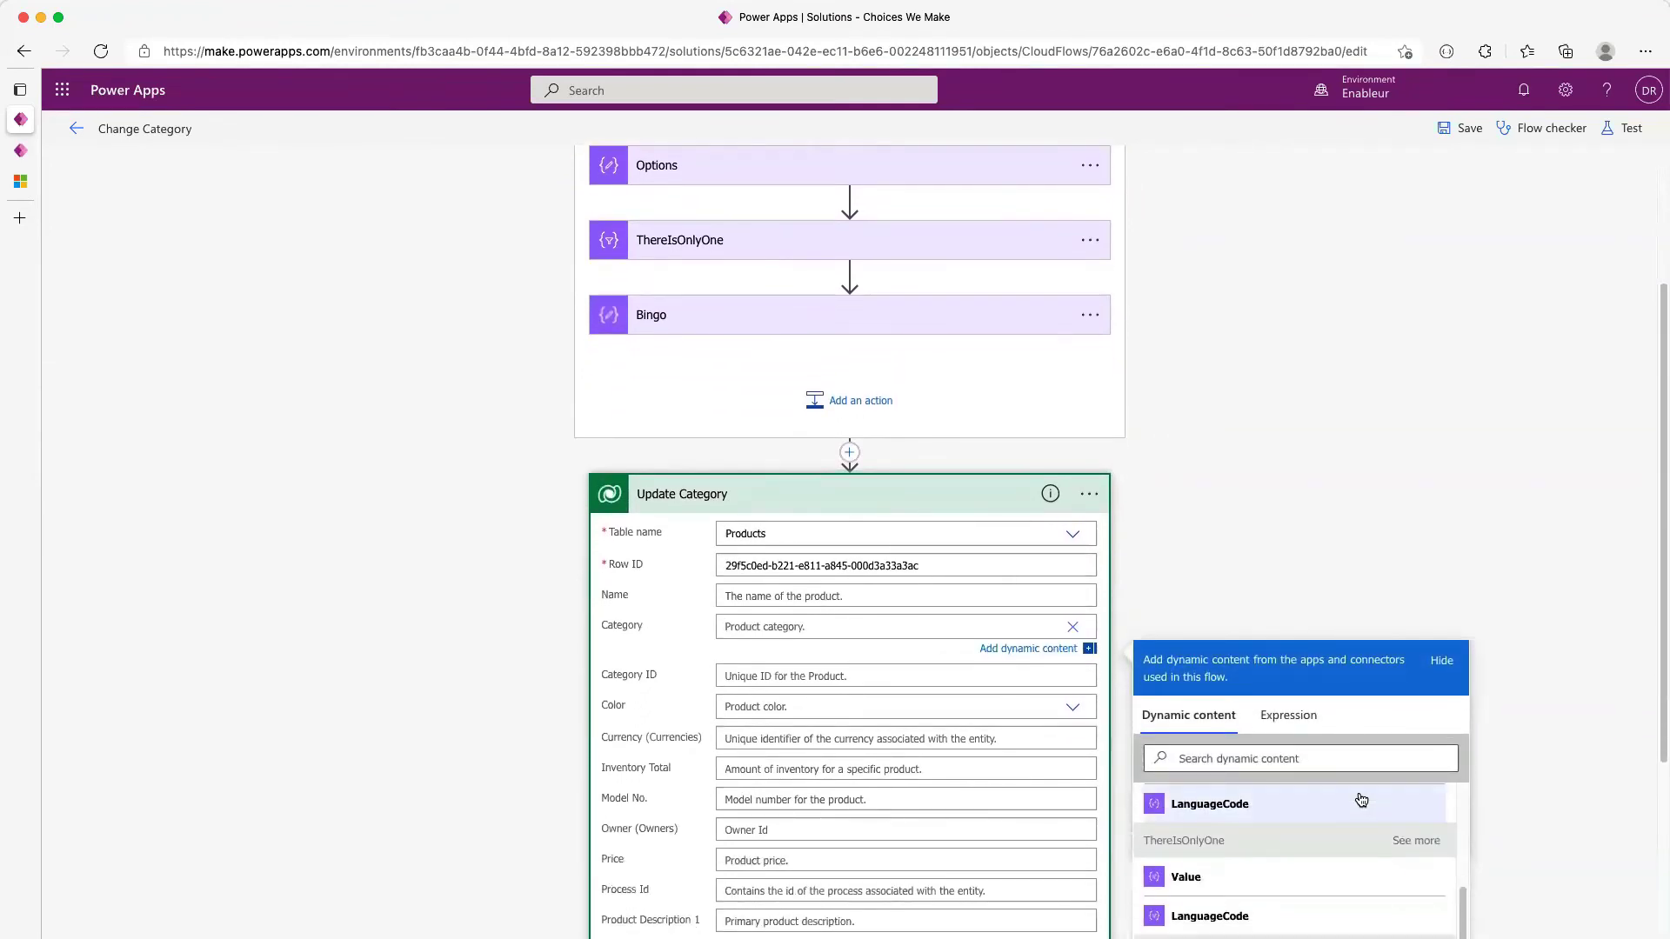
{"action": "scroll", "coordinate": [1300, 826], "scroll_direction": "up", "scroll_amount": 2}
{"action": "scroll", "coordinate": [1261, 839], "scroll_direction": "down", "scroll_amount": 2}
{"action": "scroll", "coordinate": [1218, 857], "scroll_direction": "up", "scroll_amount": 1}
{"action": "scroll", "coordinate": [1372, 856], "scroll_direction": "down", "scroll_amount": 2}
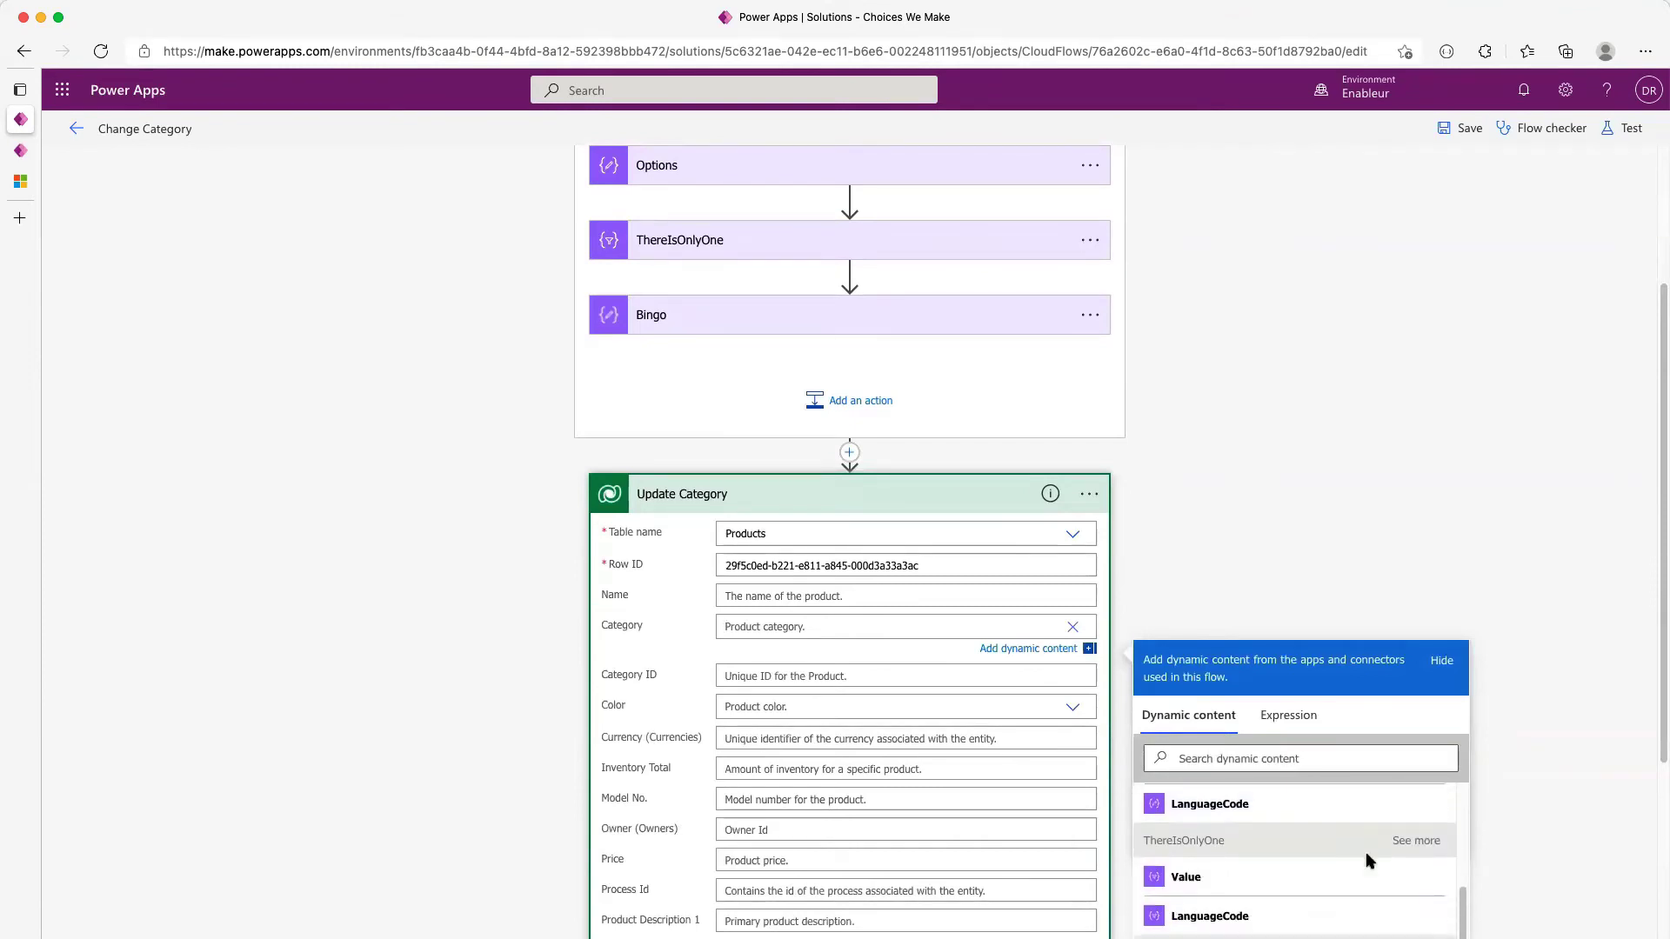
{"action": "scroll", "coordinate": [1304, 852], "scroll_direction": "down", "scroll_amount": 4}
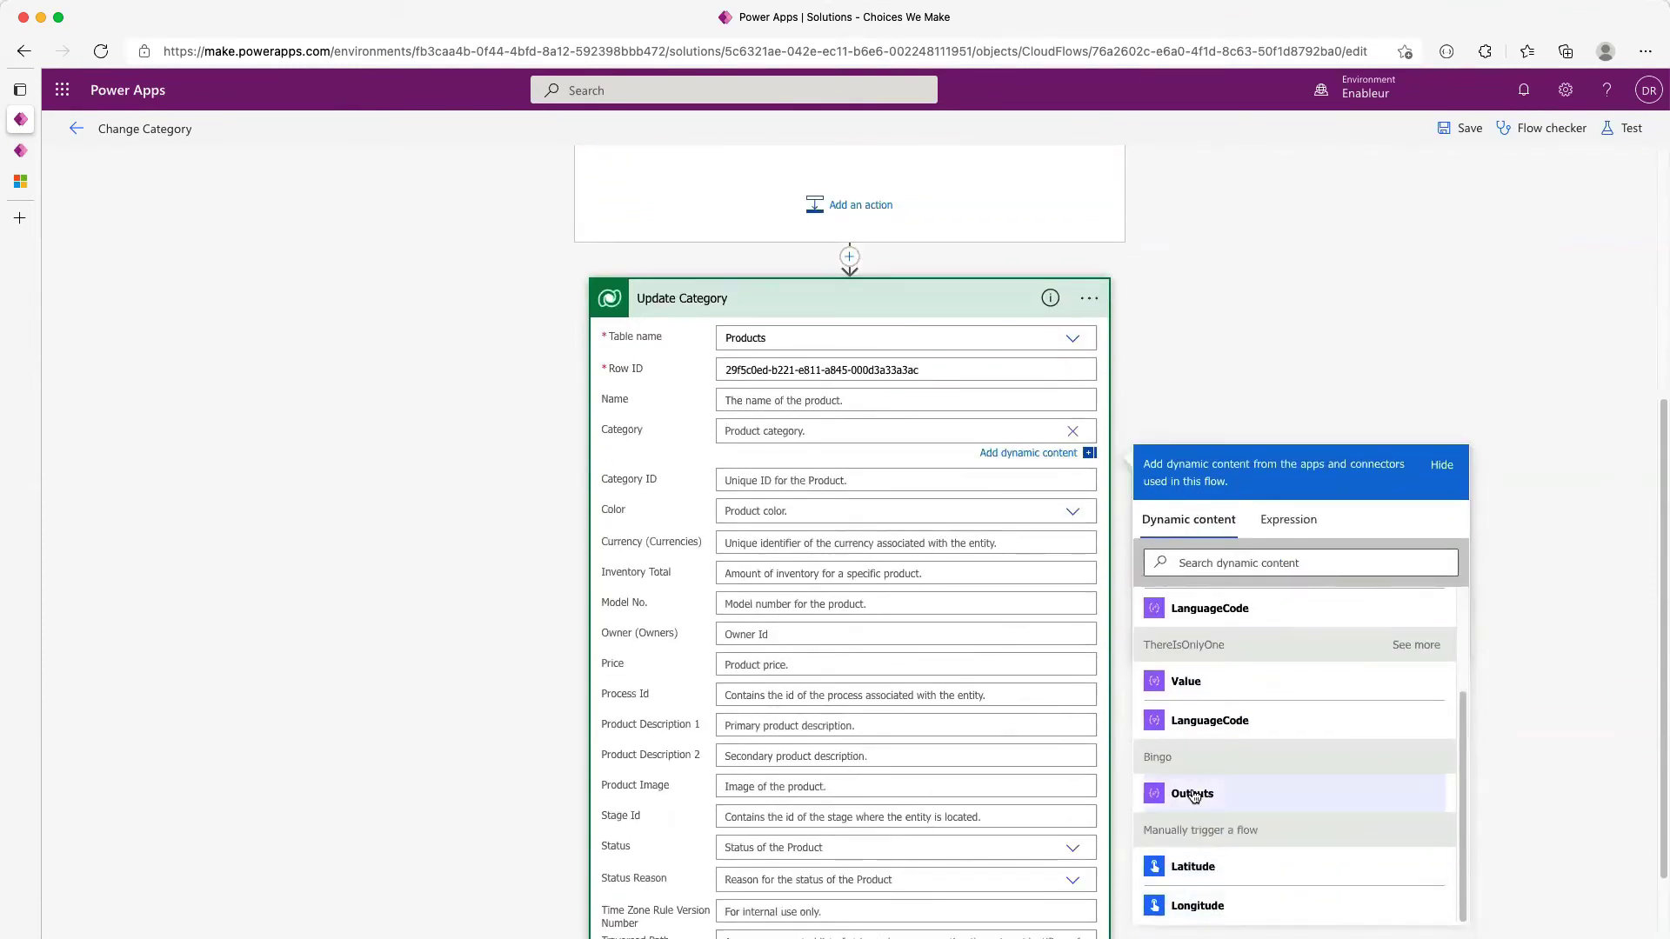
{"action": "left_click", "coordinate": [1192, 795]}
{"action": "left_click", "coordinate": [1227, 322]}
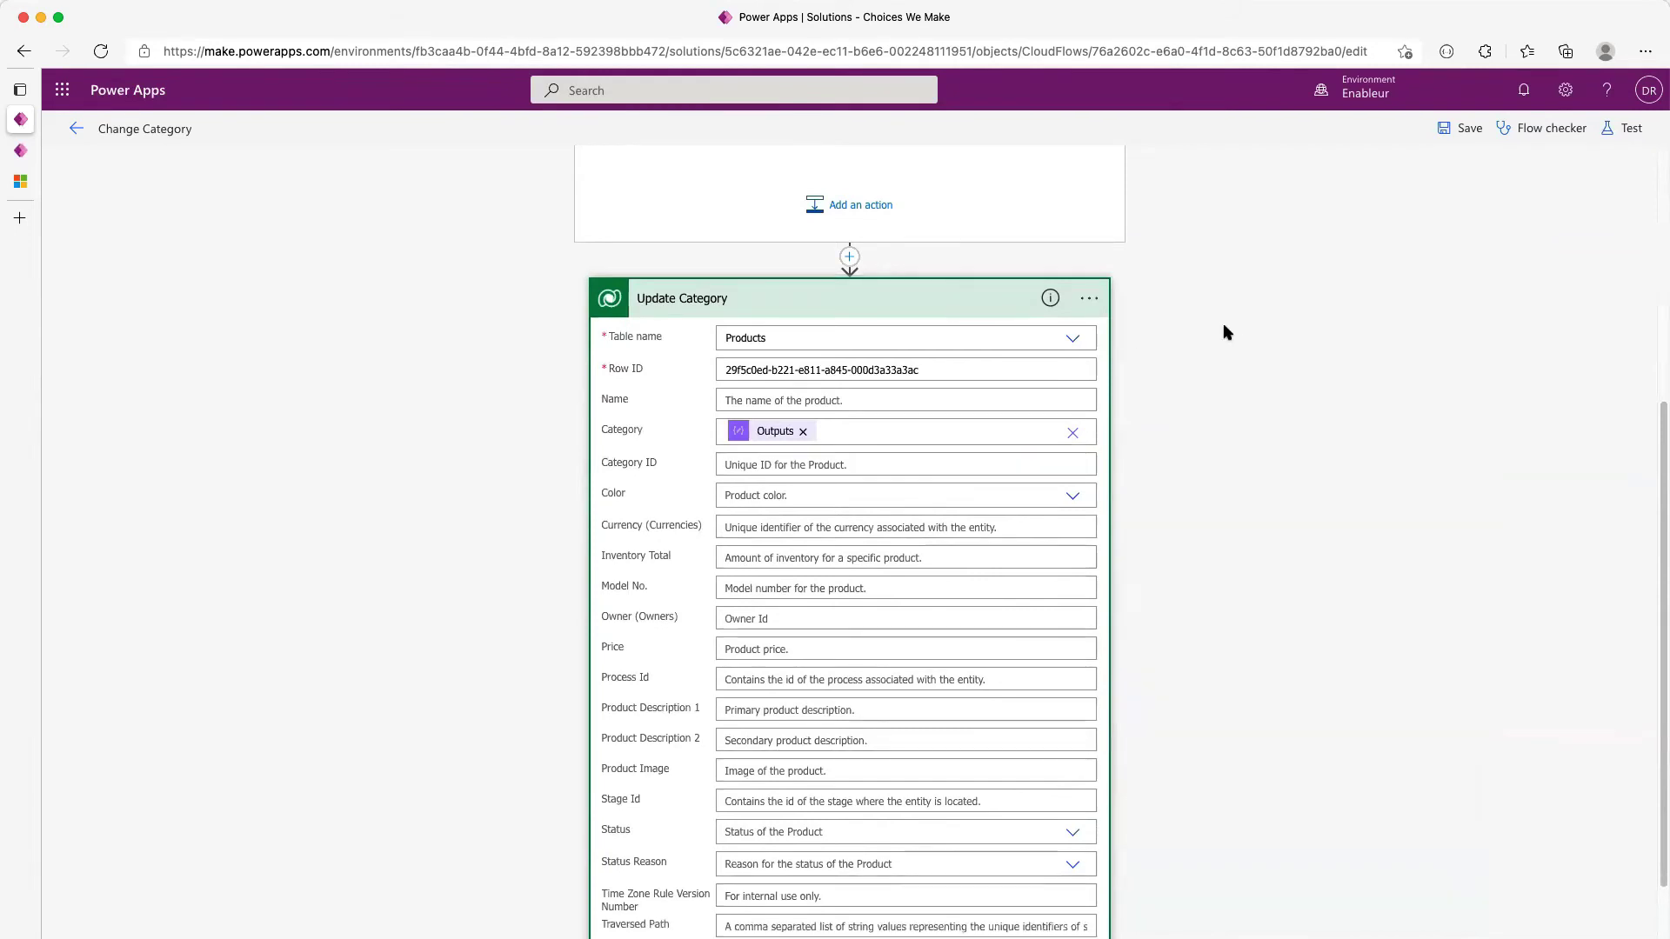
{"action": "left_click", "coordinate": [906, 305]}
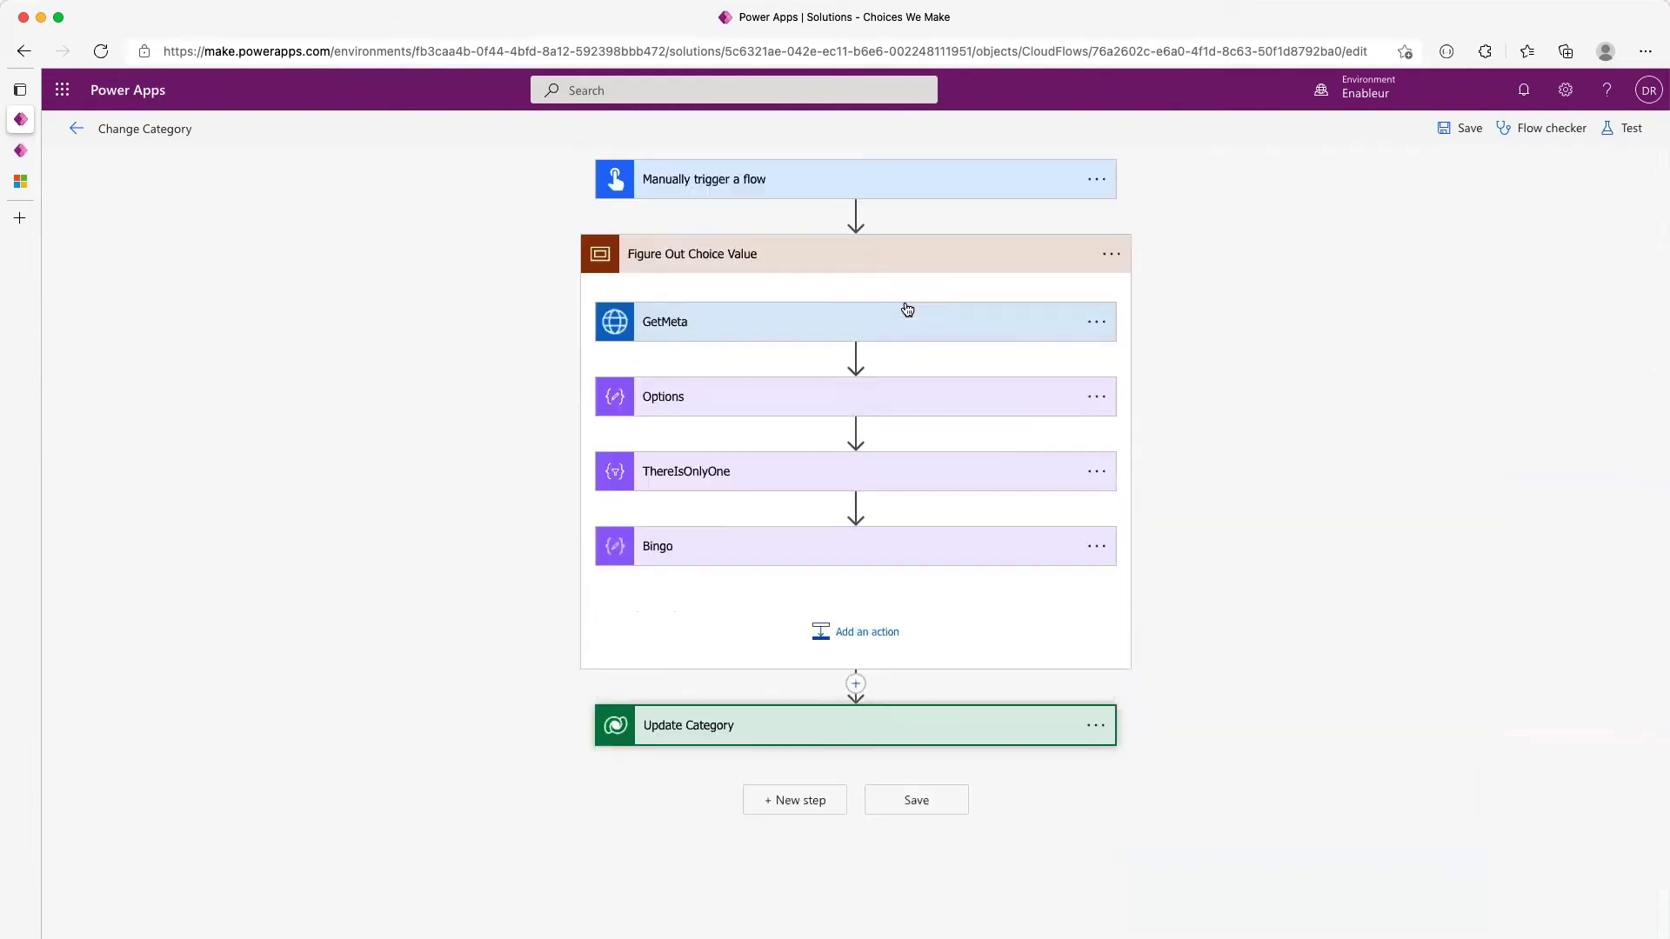
Save the Change Category flow and start a manual test
{"action": "left_click", "coordinate": [921, 252]}
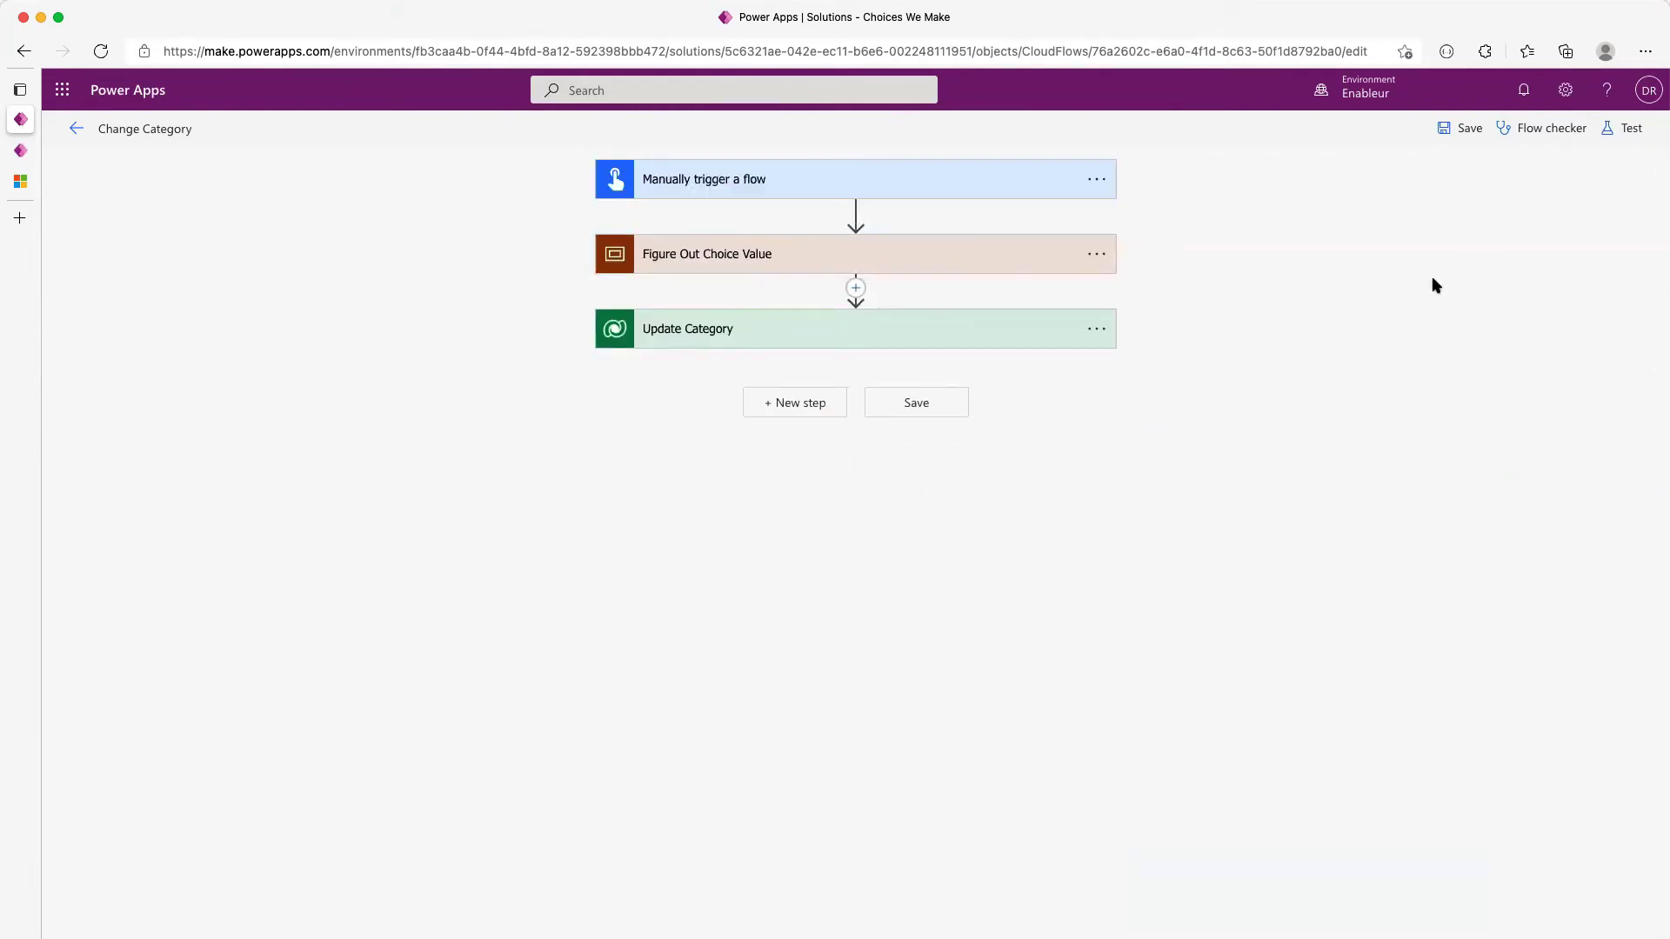
{"action": "left_click", "coordinate": [1631, 131]}
{"action": "left_click", "coordinate": [1436, 934]}
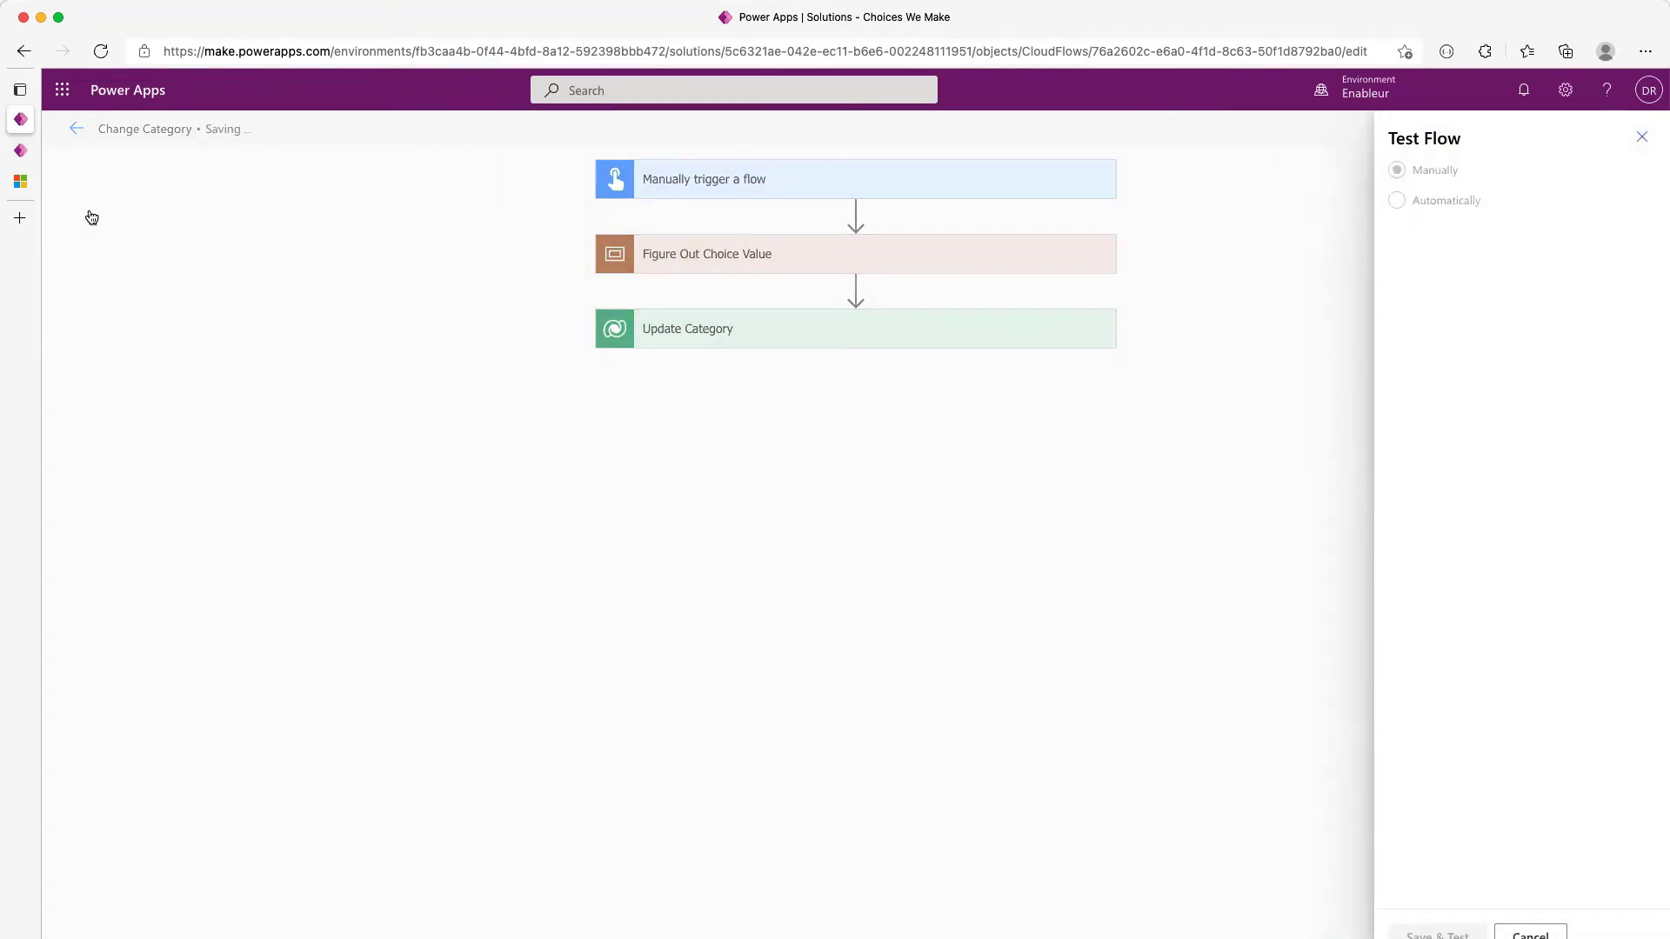
{"action": "left_click", "coordinate": [22, 150]}
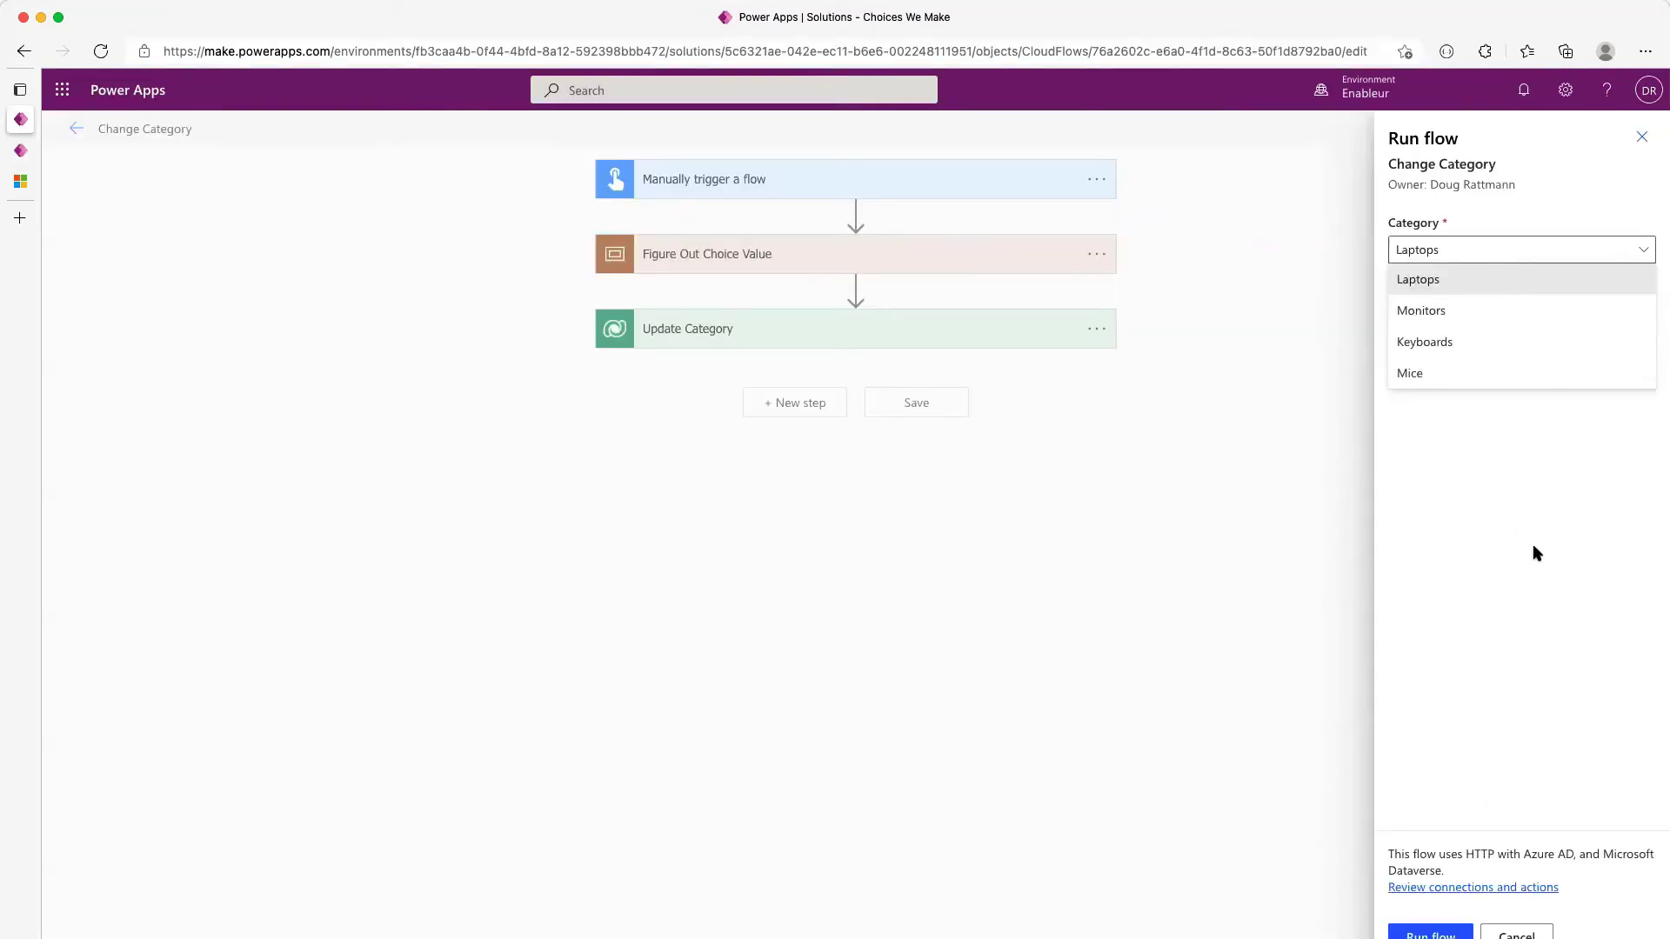
Run the test with Keyboards as the Category and expand the scope to see step results
{"action": "left_click", "coordinate": [1471, 279]}
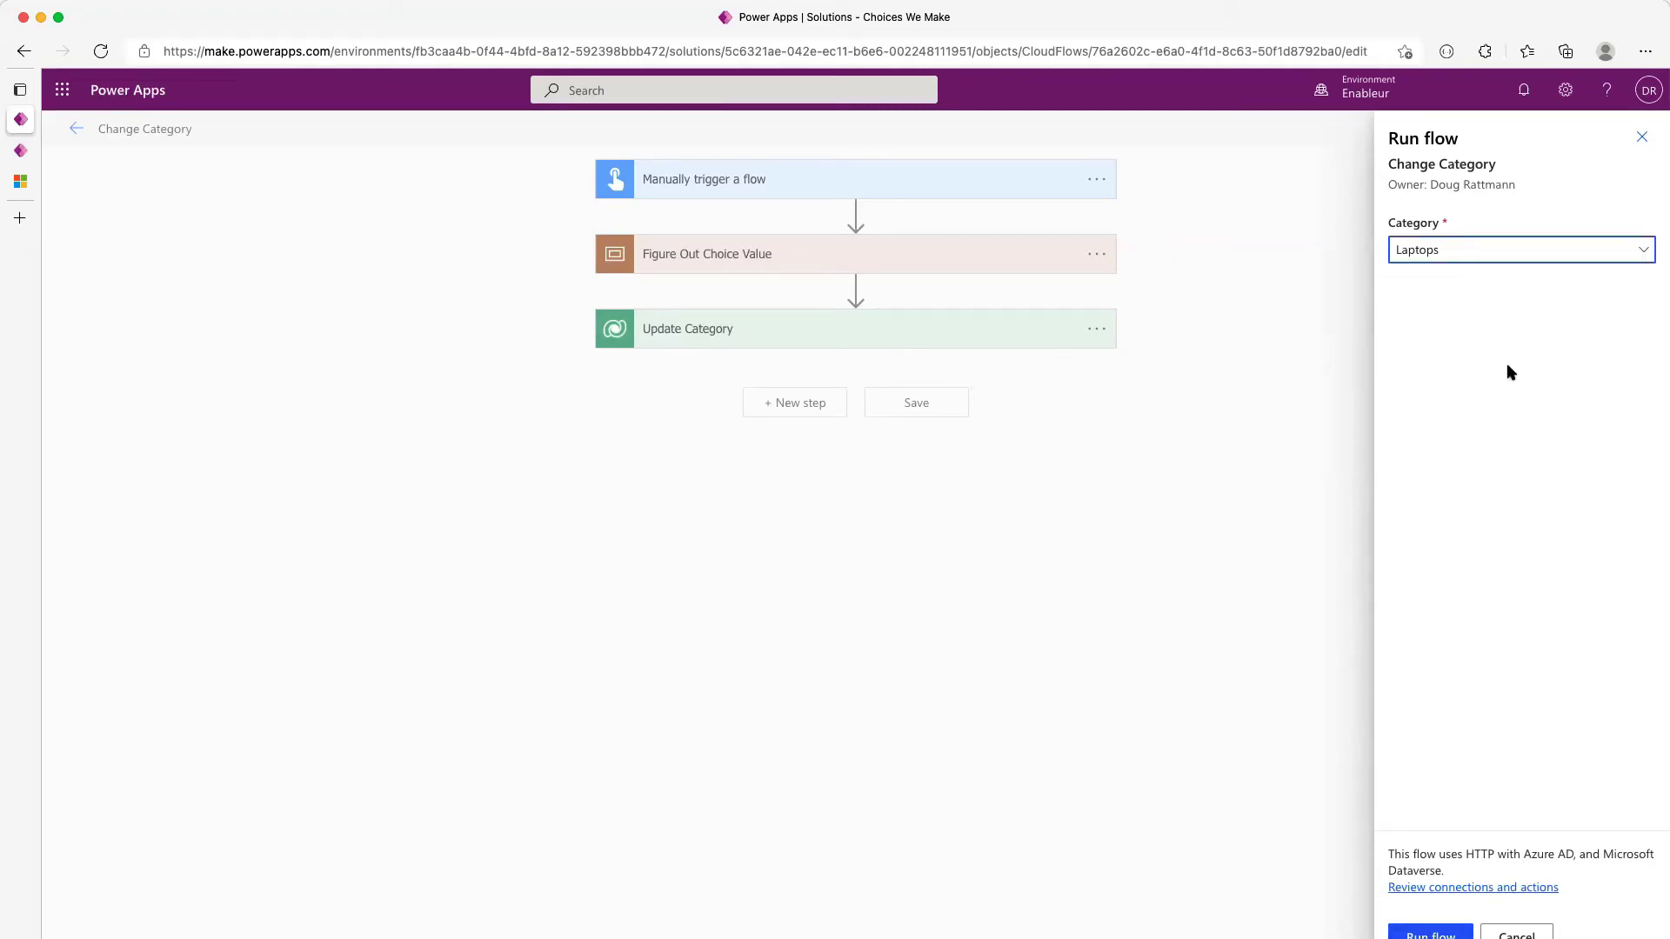
{"action": "left_click", "coordinate": [1476, 255]}
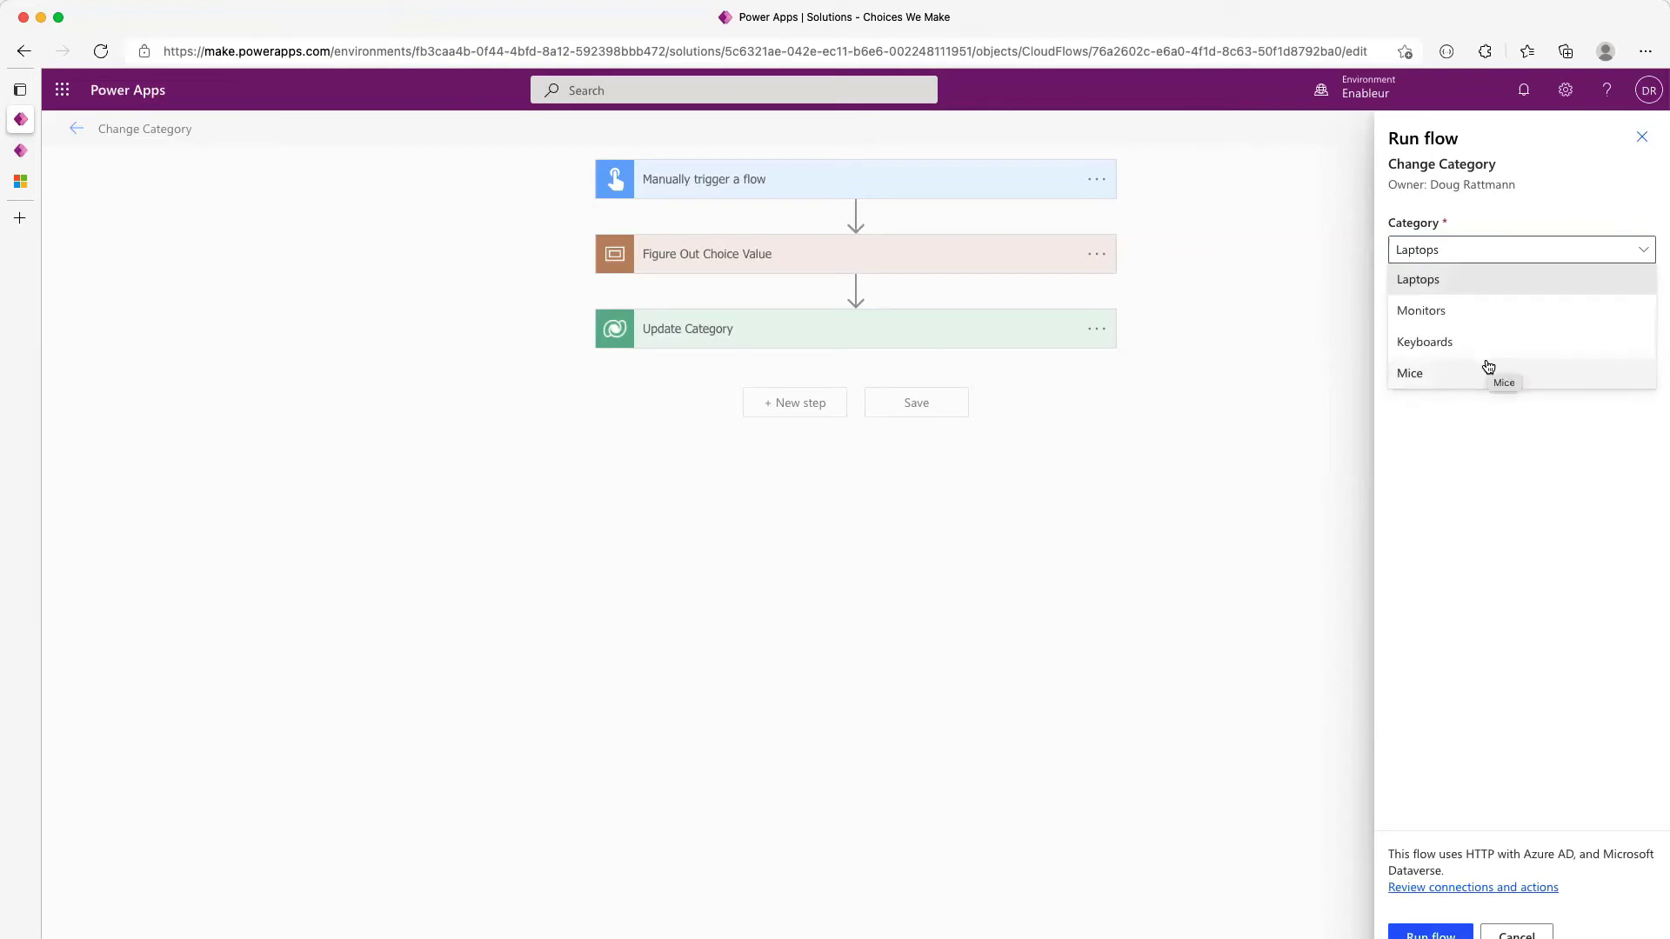
{"action": "left_click", "coordinate": [1478, 344]}
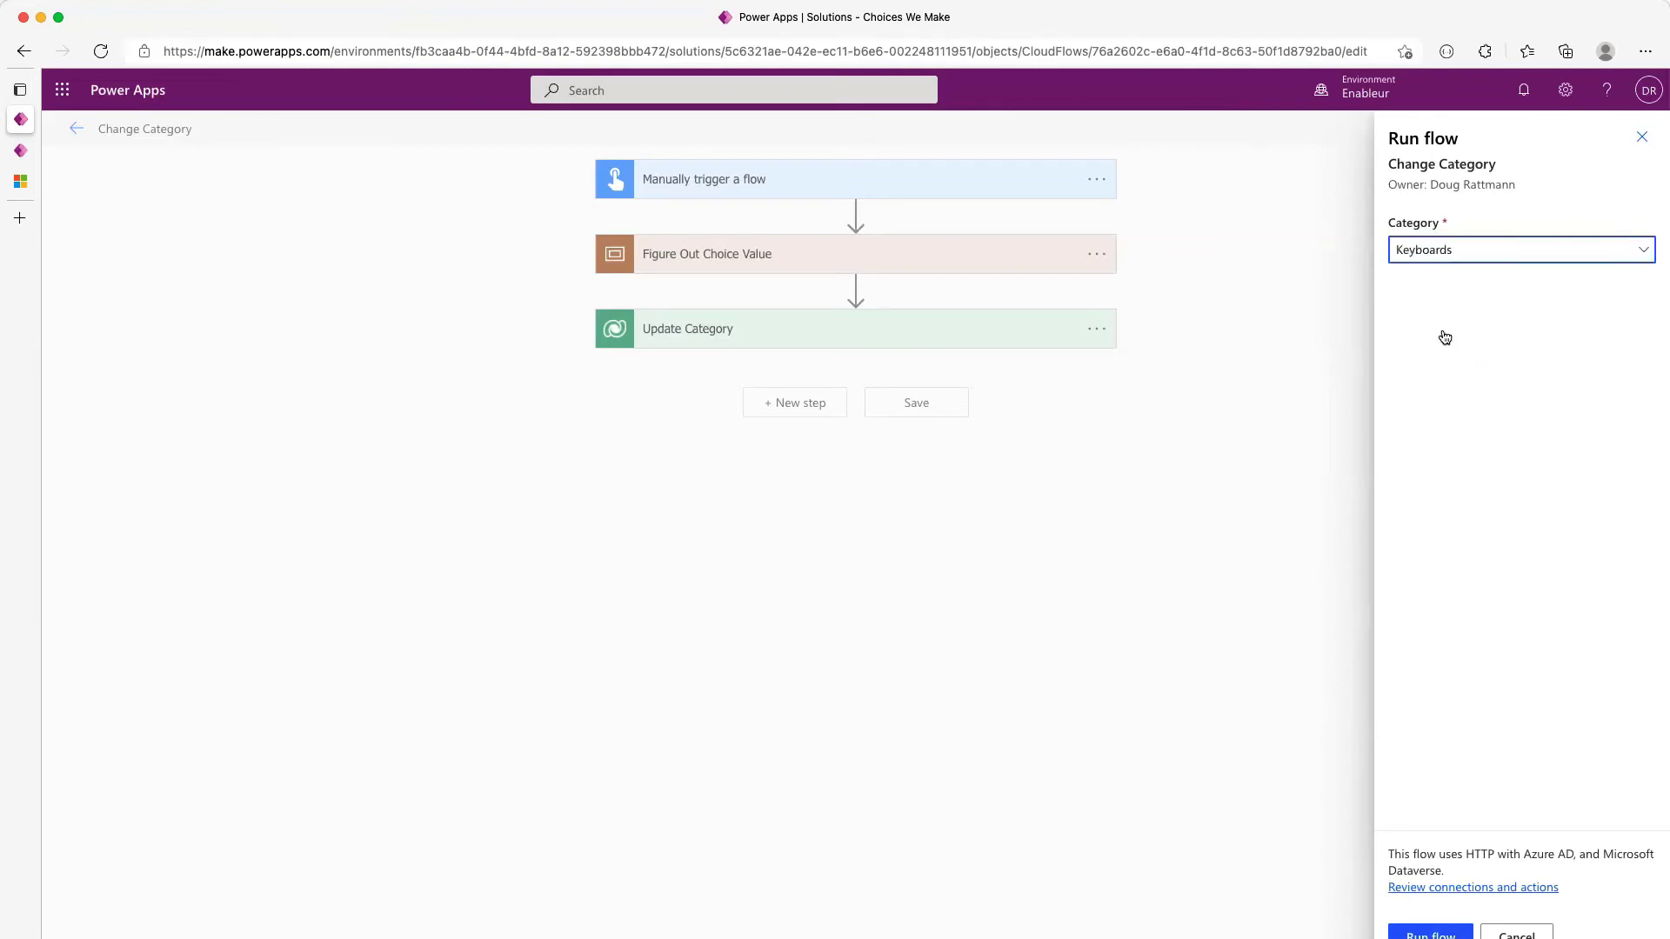
{"action": "left_click", "coordinate": [26, 157]}
{"action": "left_click", "coordinate": [35, 122]}
{"action": "left_click", "coordinate": [1426, 932]}
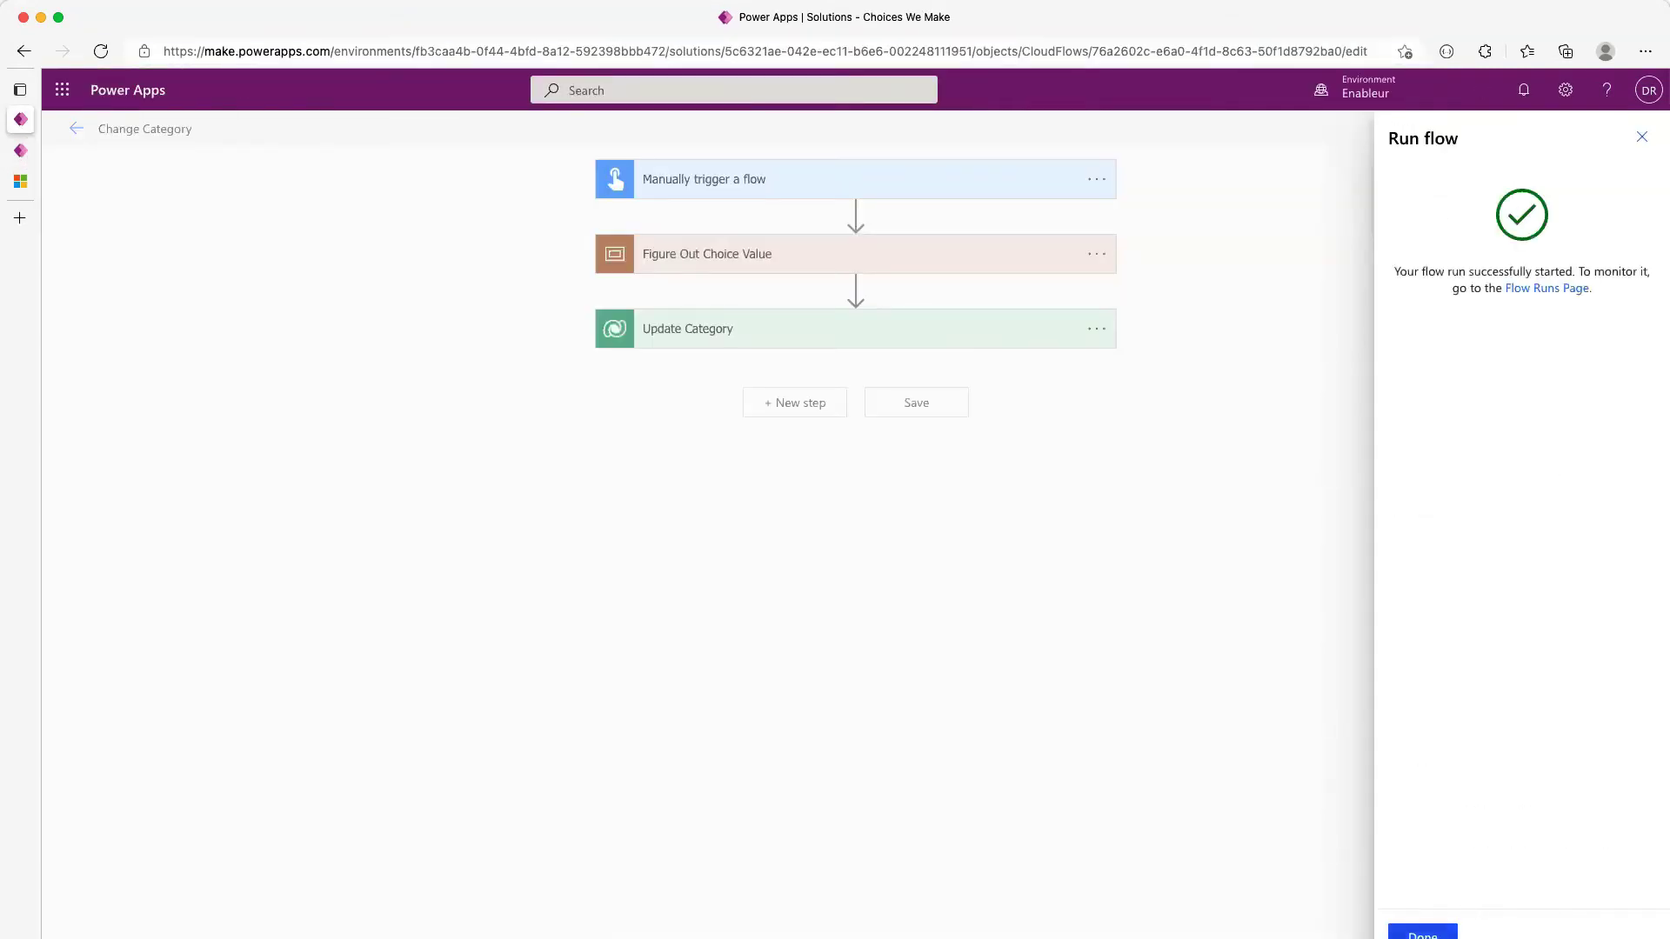
{"action": "left_click", "coordinate": [1427, 932]}
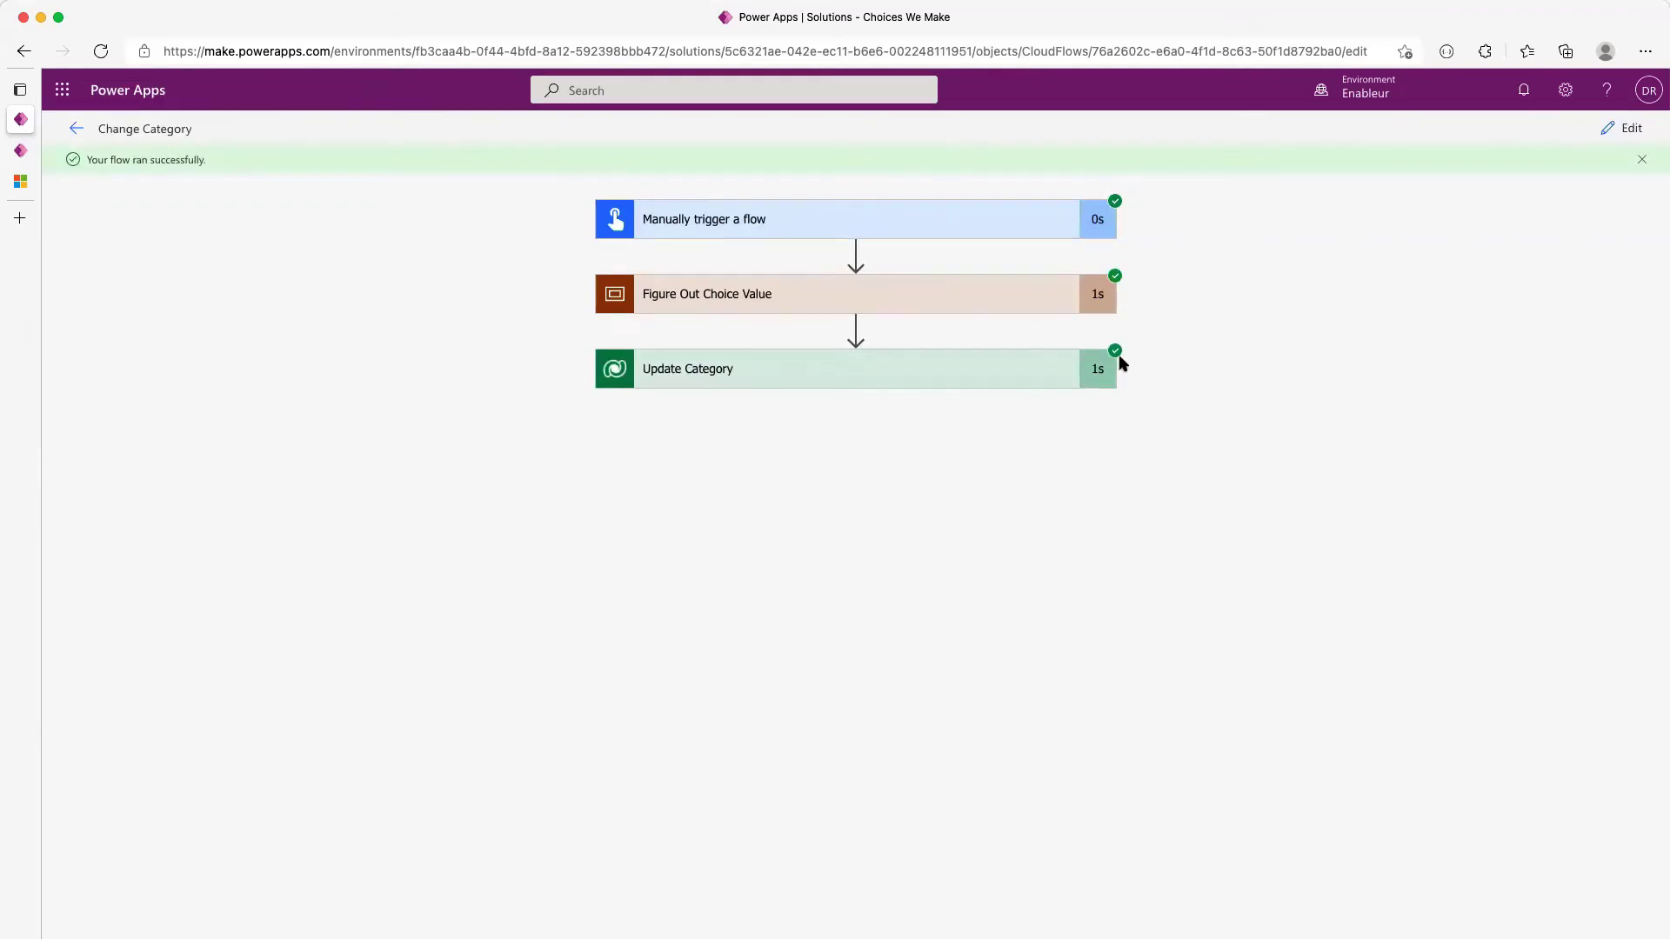
{"action": "left_click", "coordinate": [945, 304]}
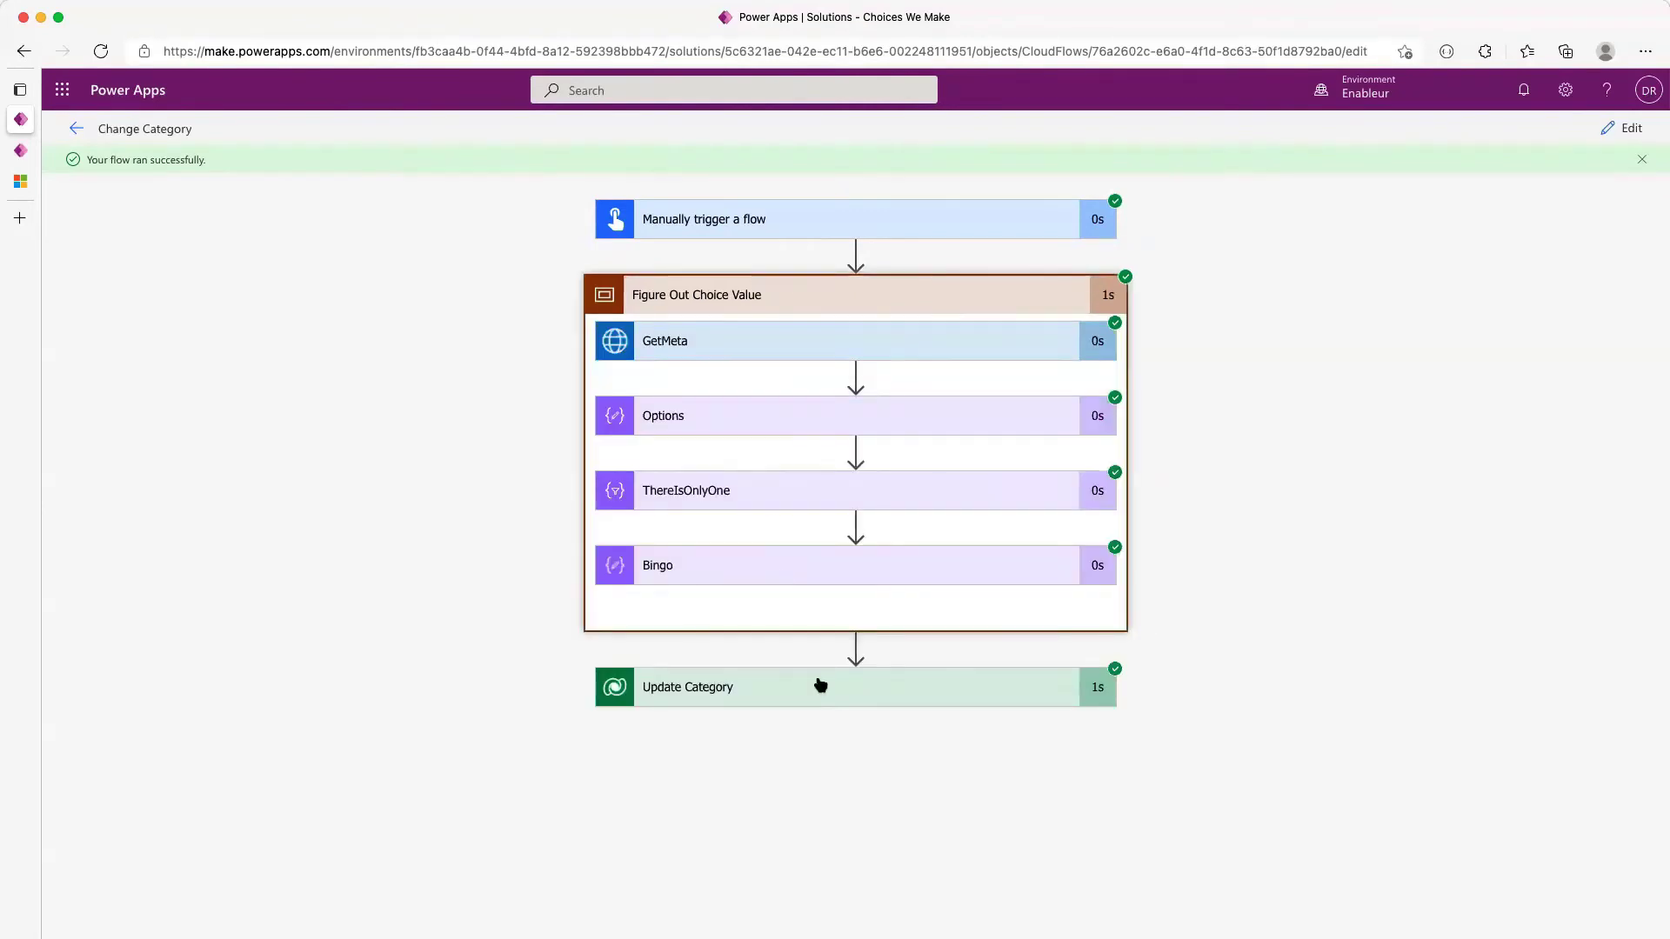
Reload the Laptop product record to confirm its Category reads Keyboards, then return to the run
{"action": "left_click", "coordinate": [21, 152]}
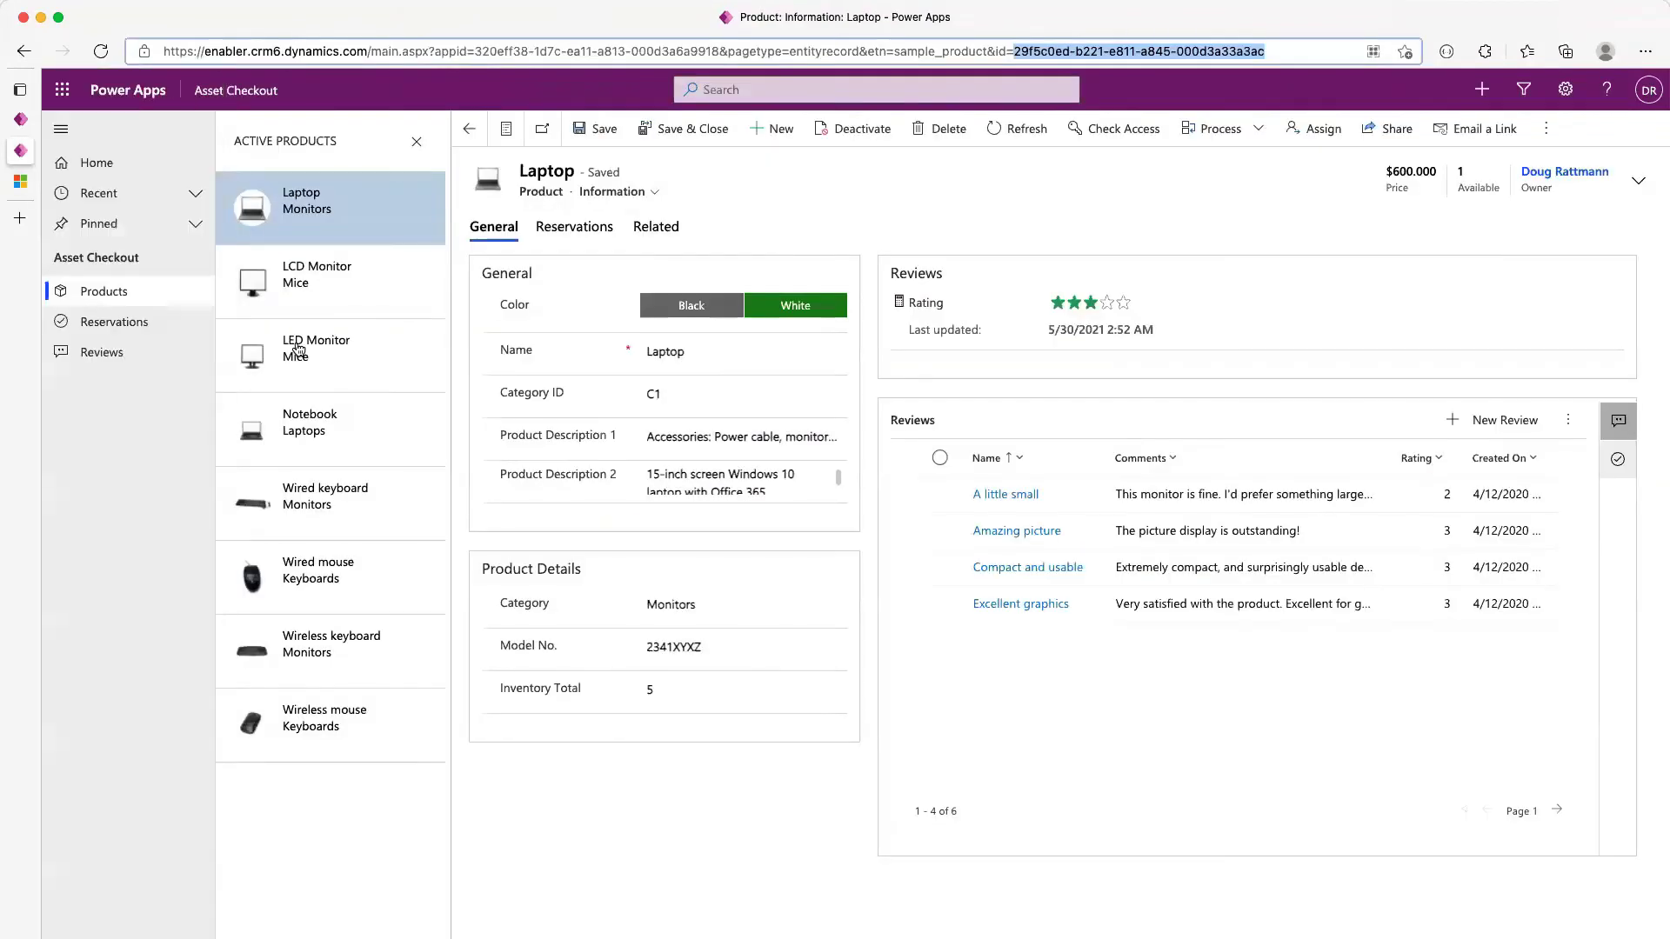
{"action": "key", "text": "Return"}
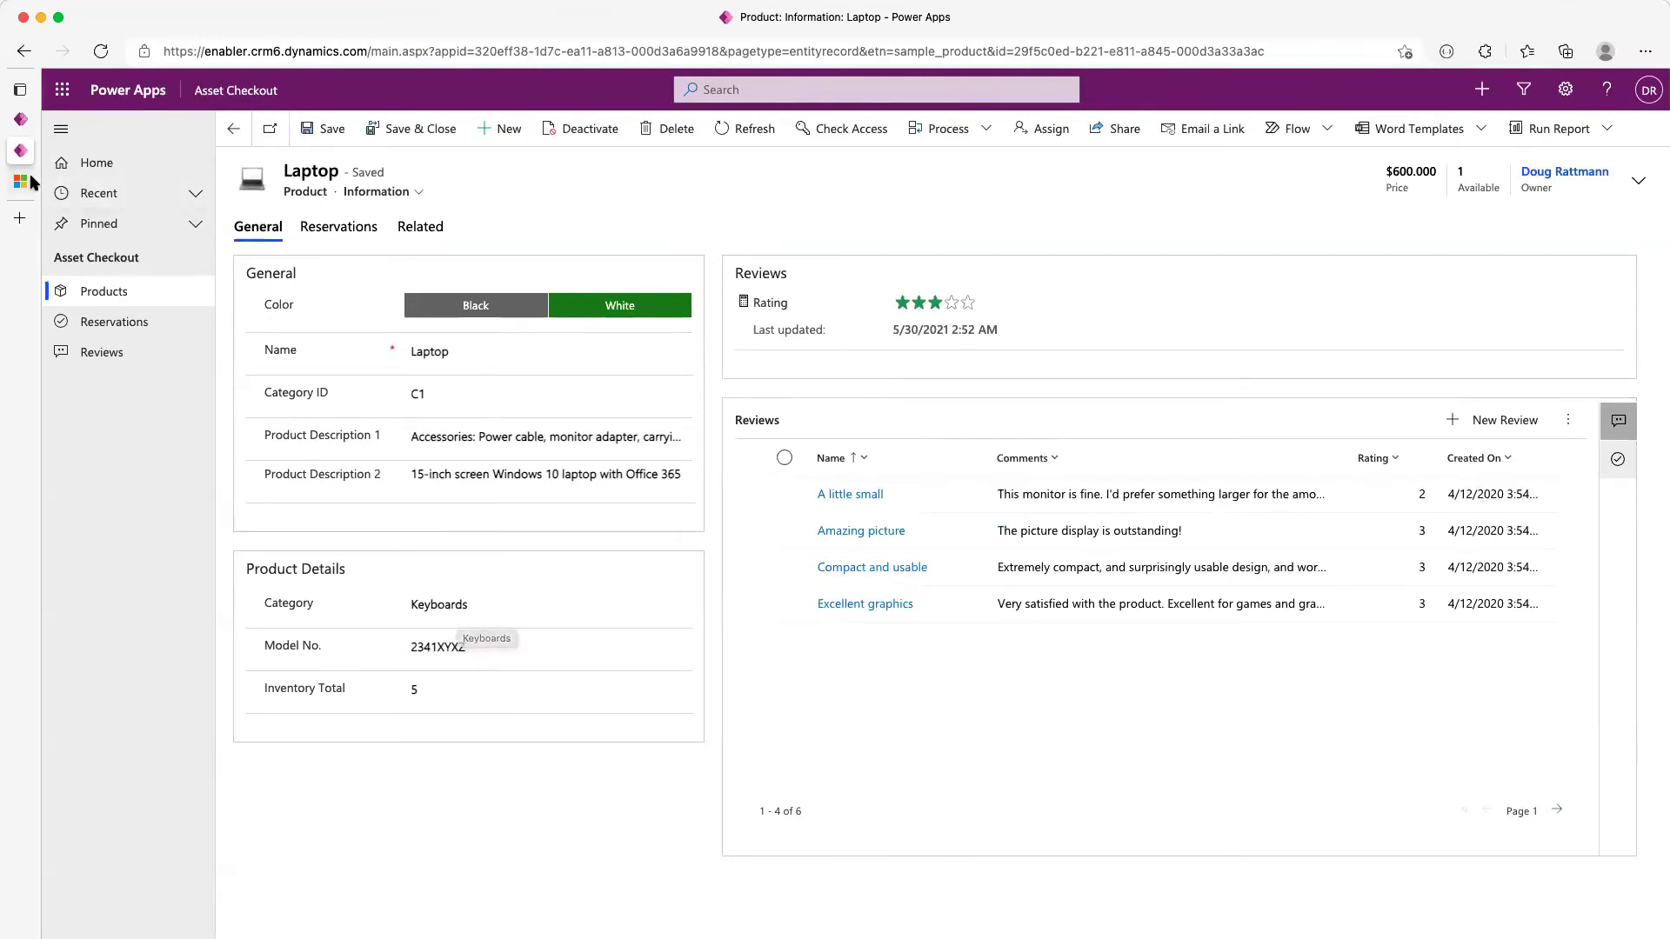
{"action": "left_click", "coordinate": [24, 127]}
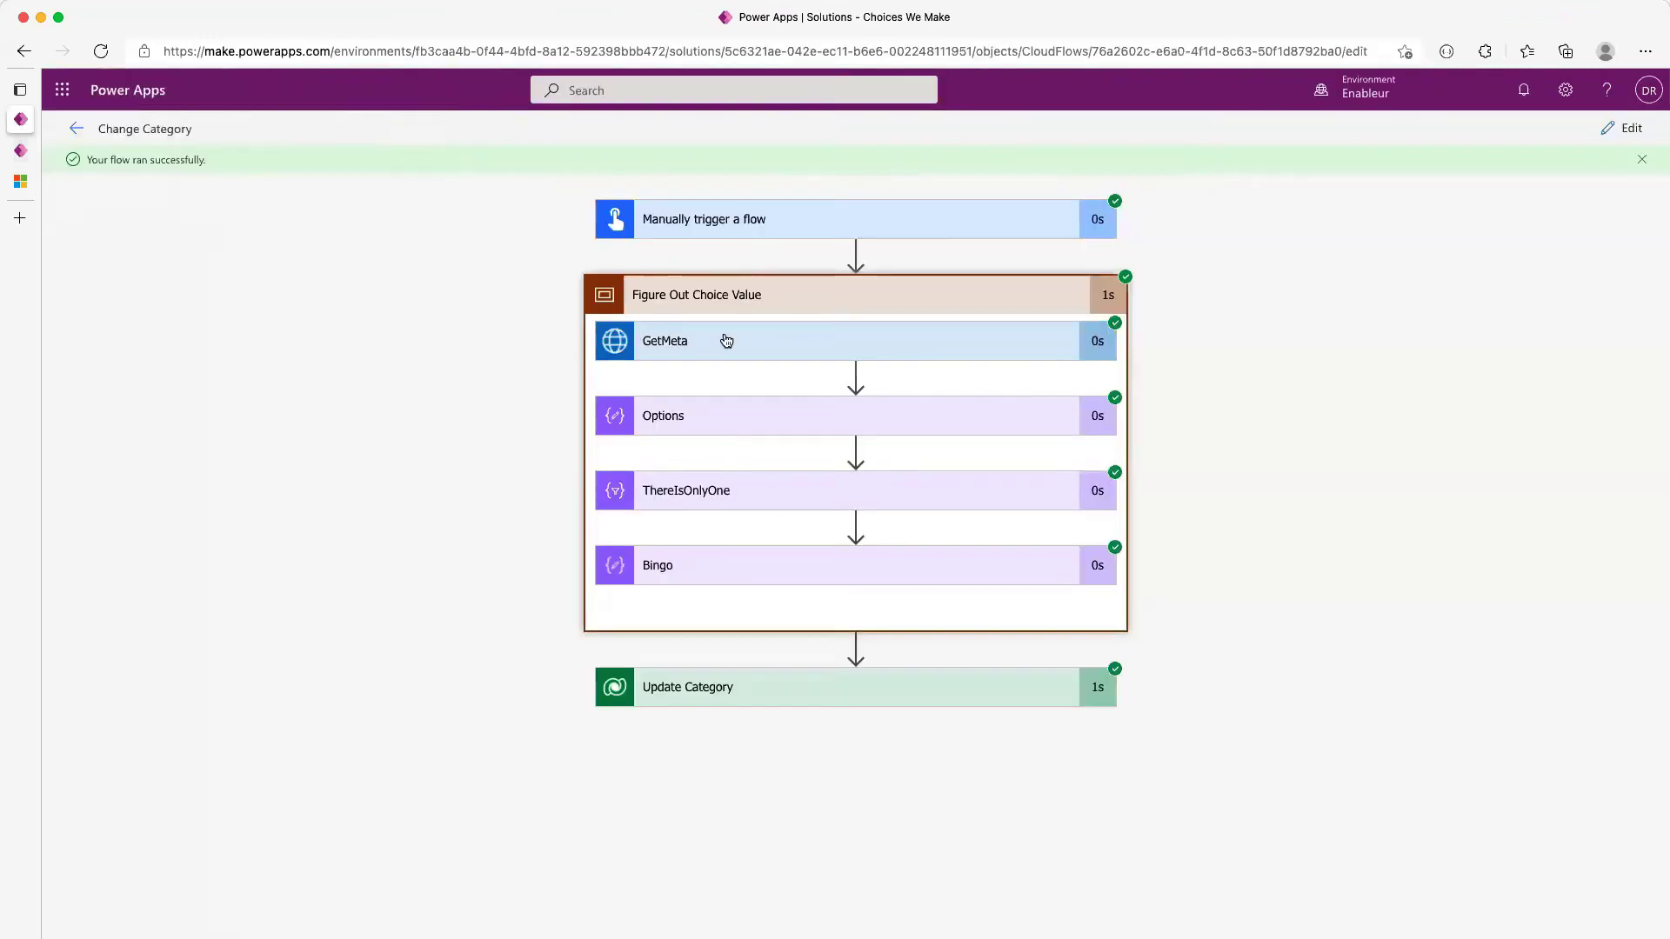
Inspect GetMeta's run inputs and outputs, comparing its response body with the metadata JSON
{"action": "left_click", "coordinate": [794, 350]}
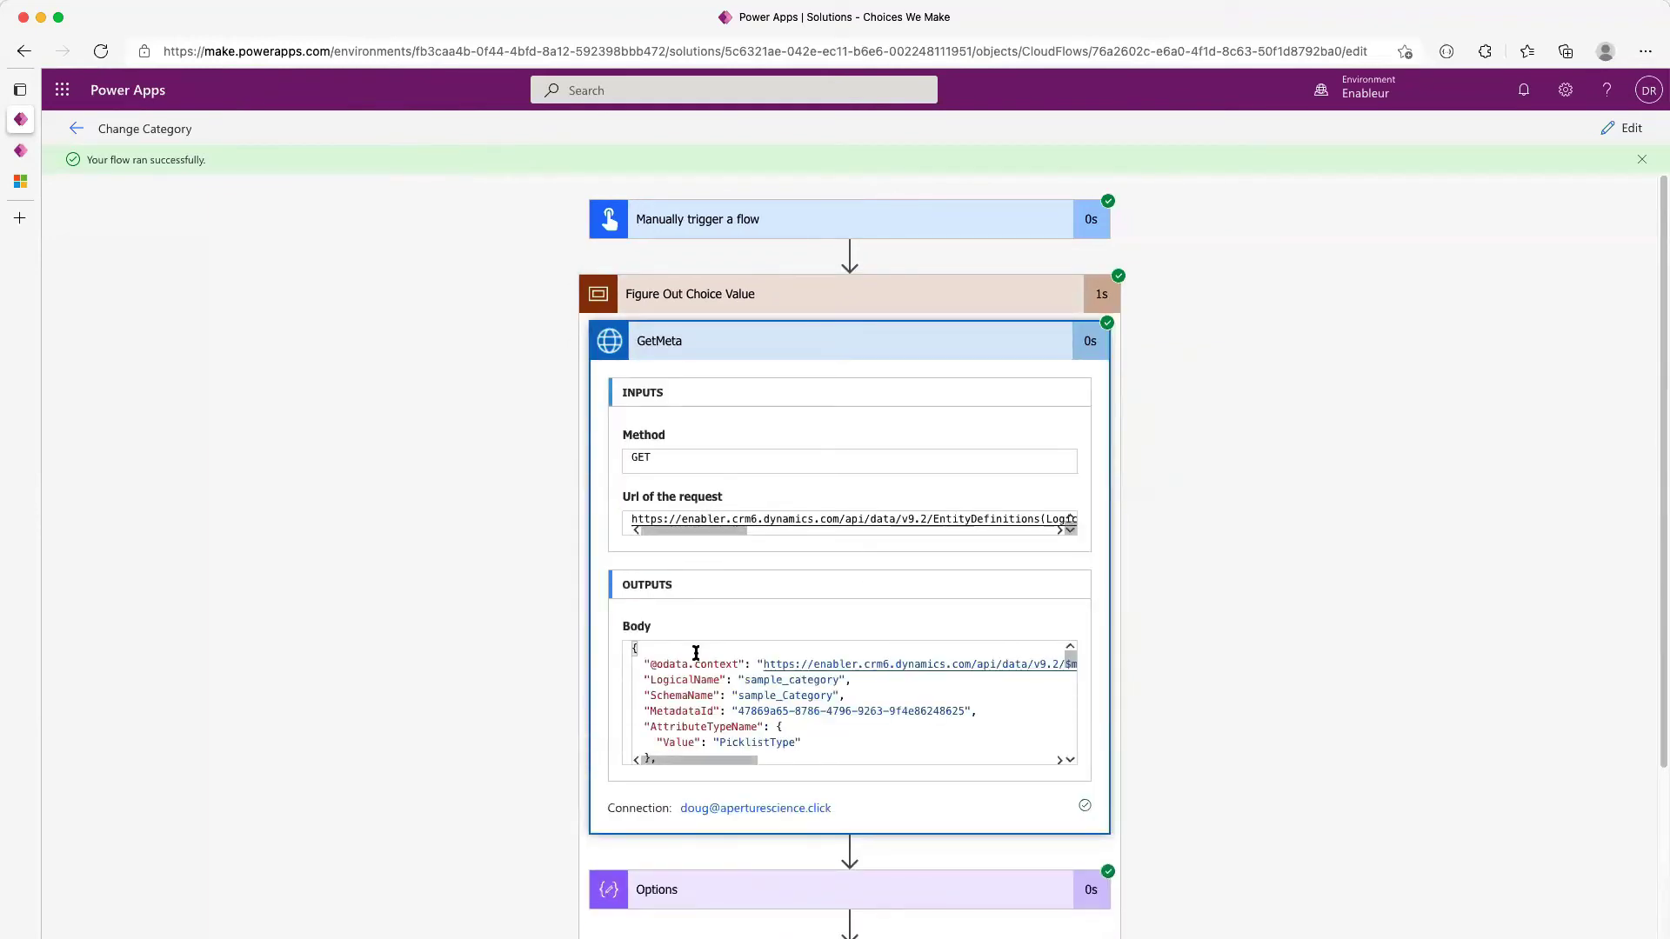
{"action": "left_click_drag", "start_coordinate": [696, 652], "coordinate": [805, 728]}
{"action": "left_click", "coordinate": [22, 186]}
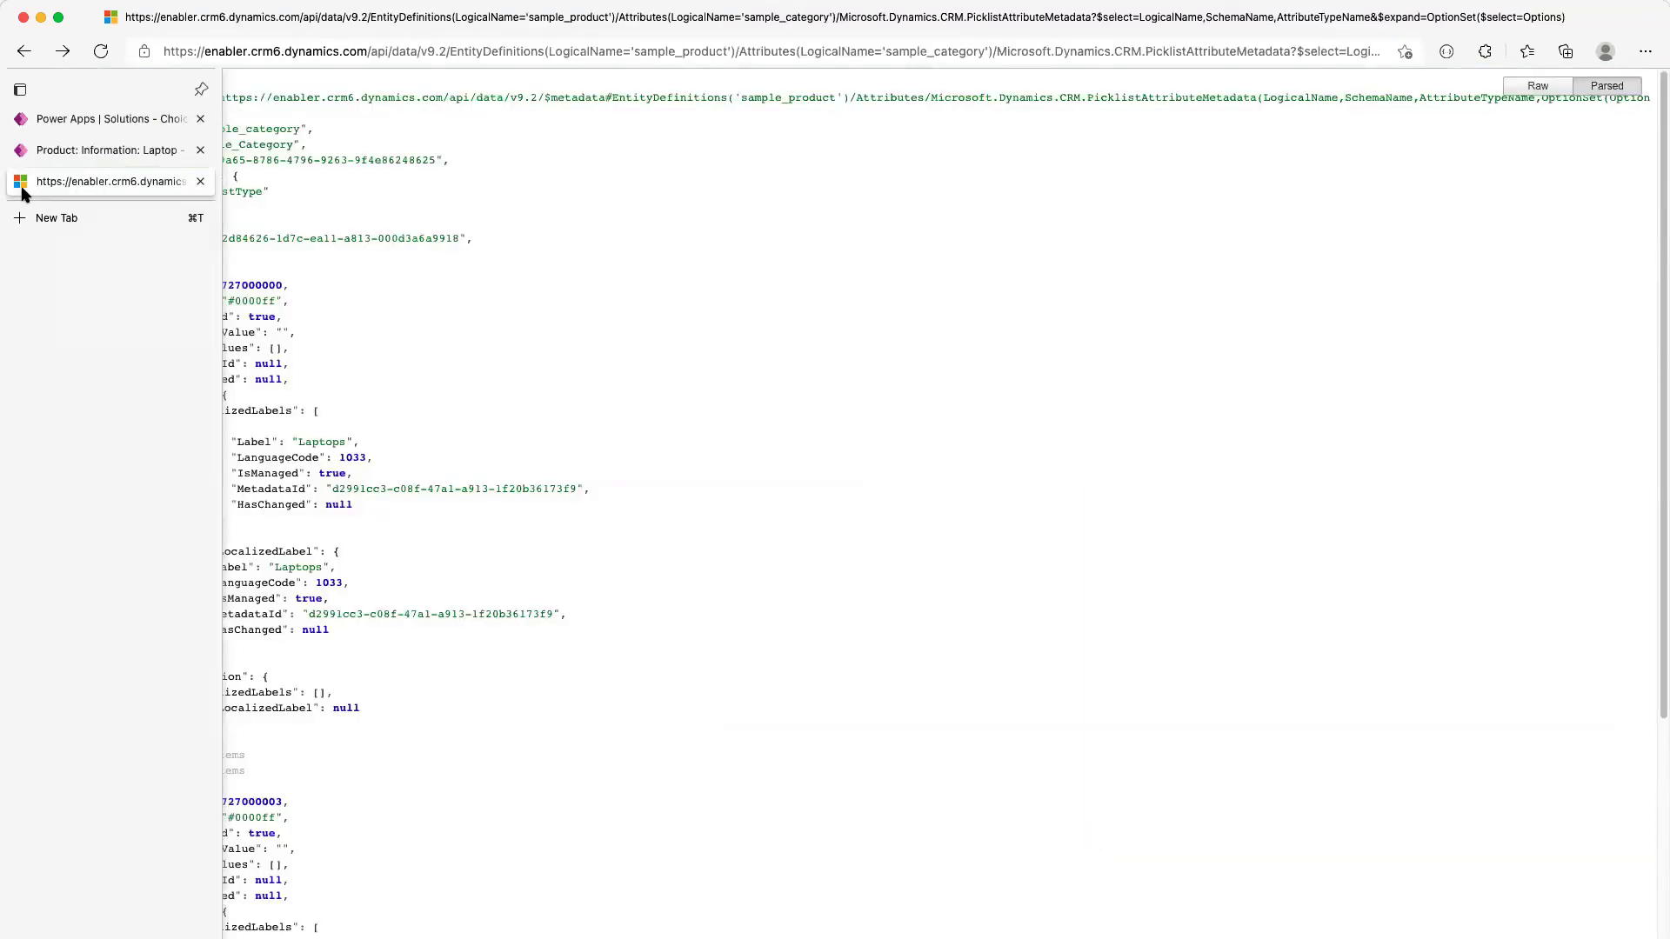
{"action": "left_click", "coordinate": [67, 122]}
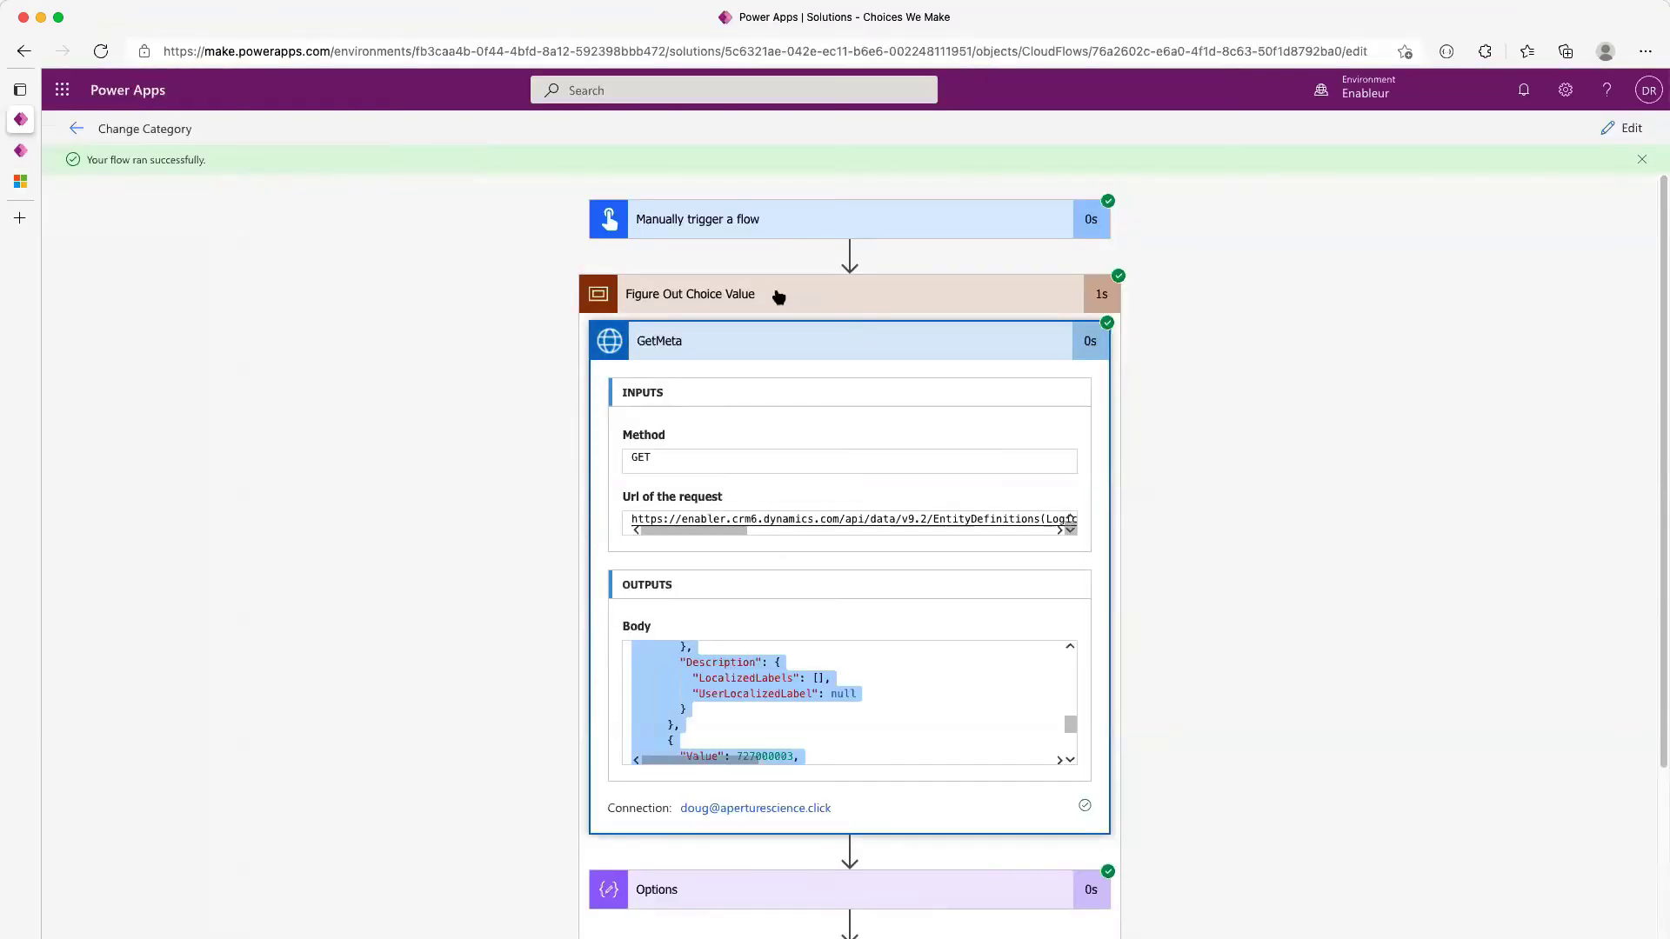
{"action": "left_click", "coordinate": [791, 348]}
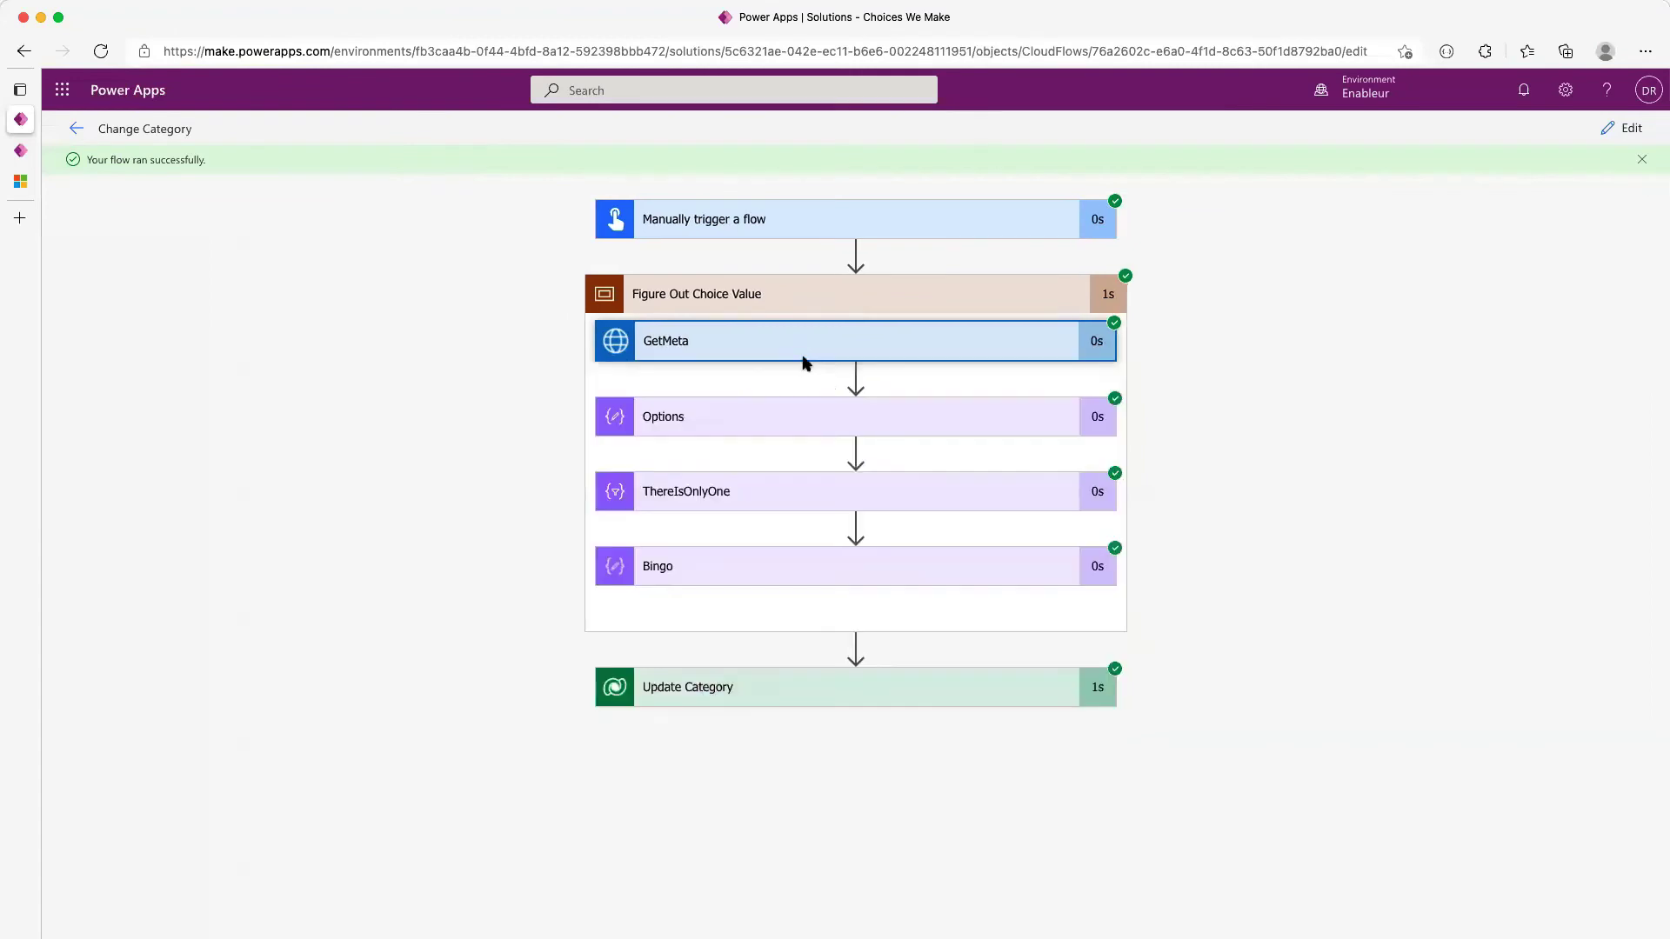
Review the Options step's run inputs and outputs
{"action": "left_click", "coordinate": [809, 421]}
{"action": "scroll", "coordinate": [847, 741], "scroll_direction": "down", "scroll_amount": 1}
{"action": "scroll", "coordinate": [817, 883], "scroll_direction": "down", "scroll_amount": 1}
{"action": "scroll", "coordinate": [818, 883], "scroll_direction": "down", "scroll_amount": 5}
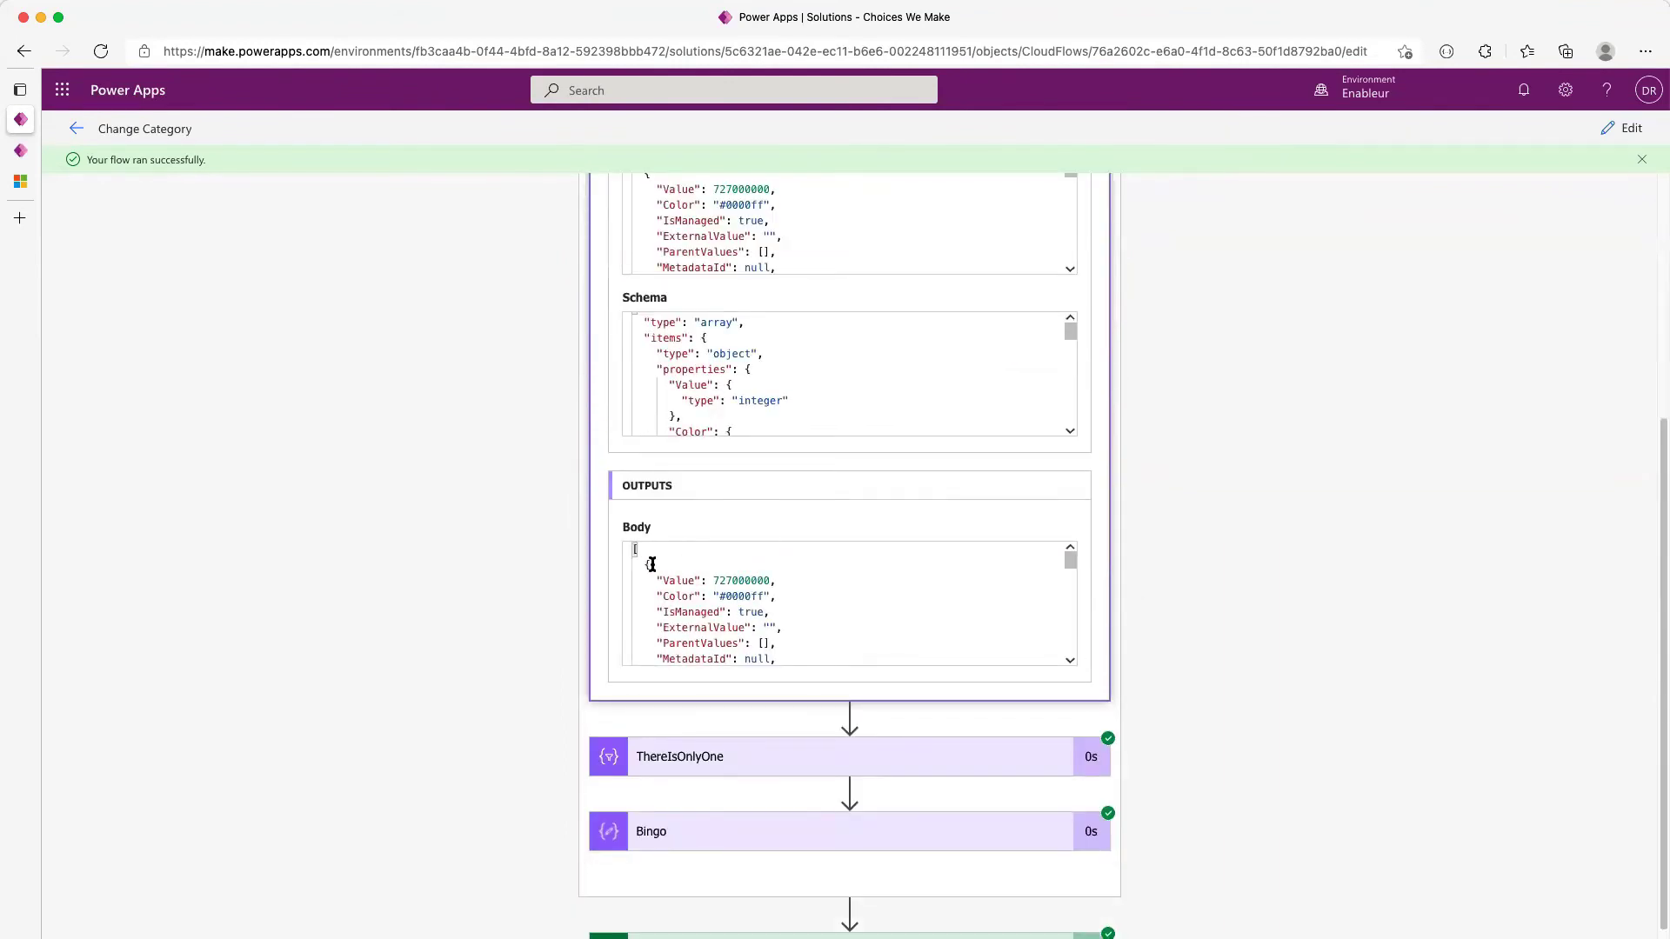
{"action": "scroll", "coordinate": [850, 377], "scroll_direction": "up", "scroll_amount": 1}
{"action": "scroll", "coordinate": [991, 380], "scroll_direction": "up", "scroll_amount": 3}
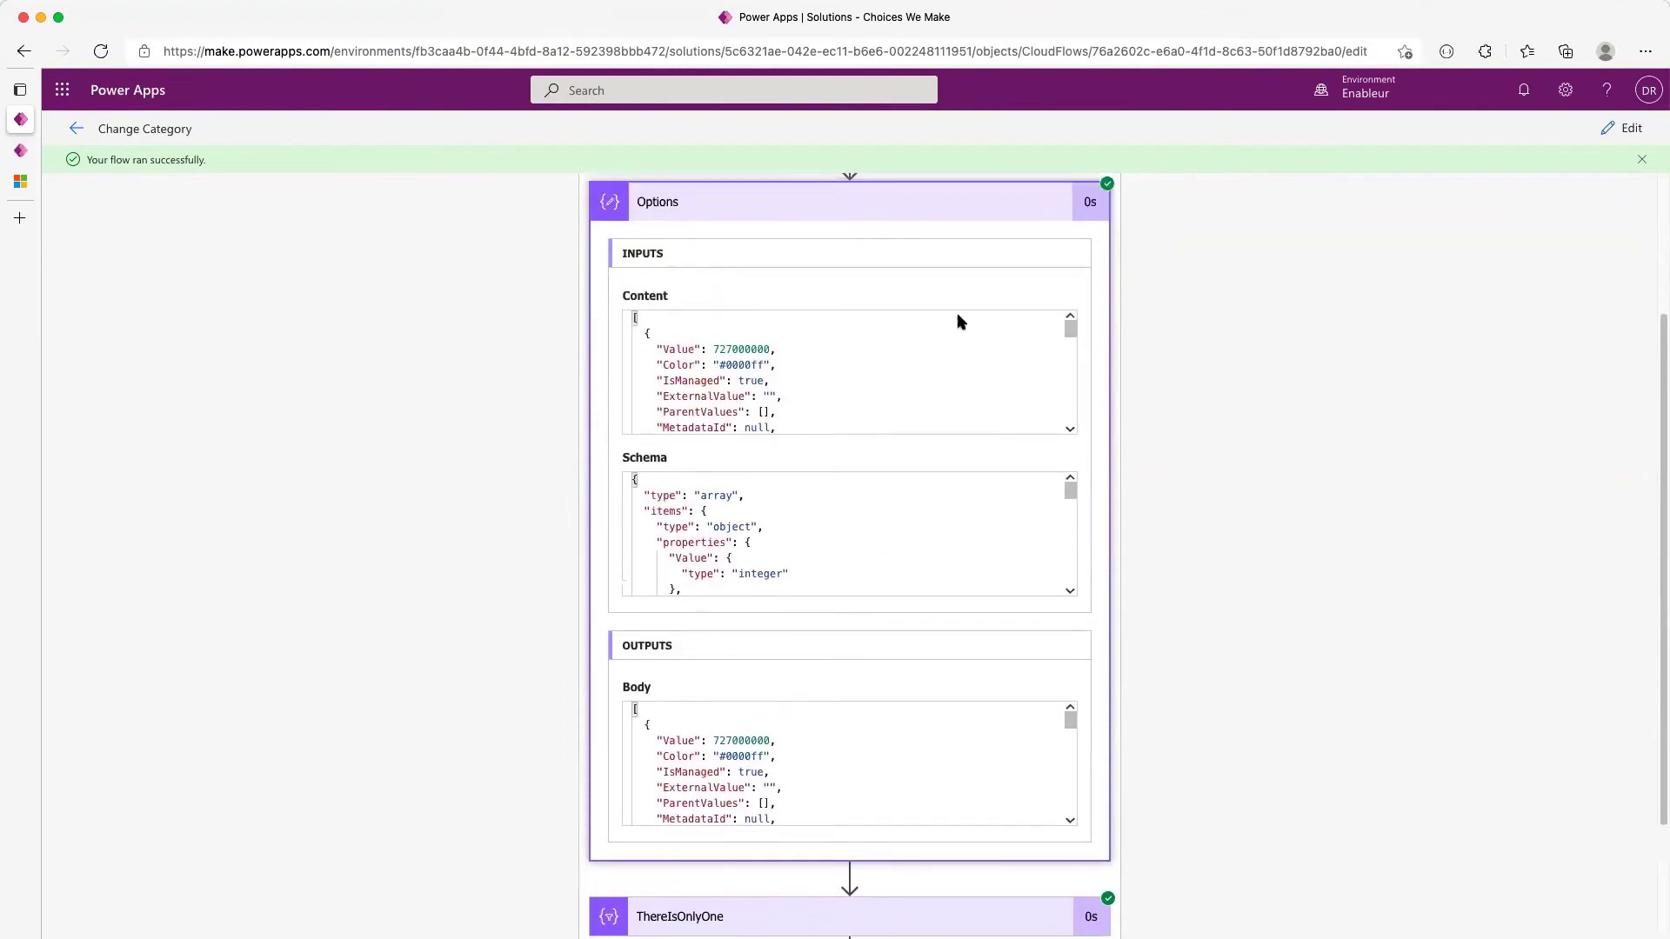
{"action": "left_click", "coordinate": [871, 233]}
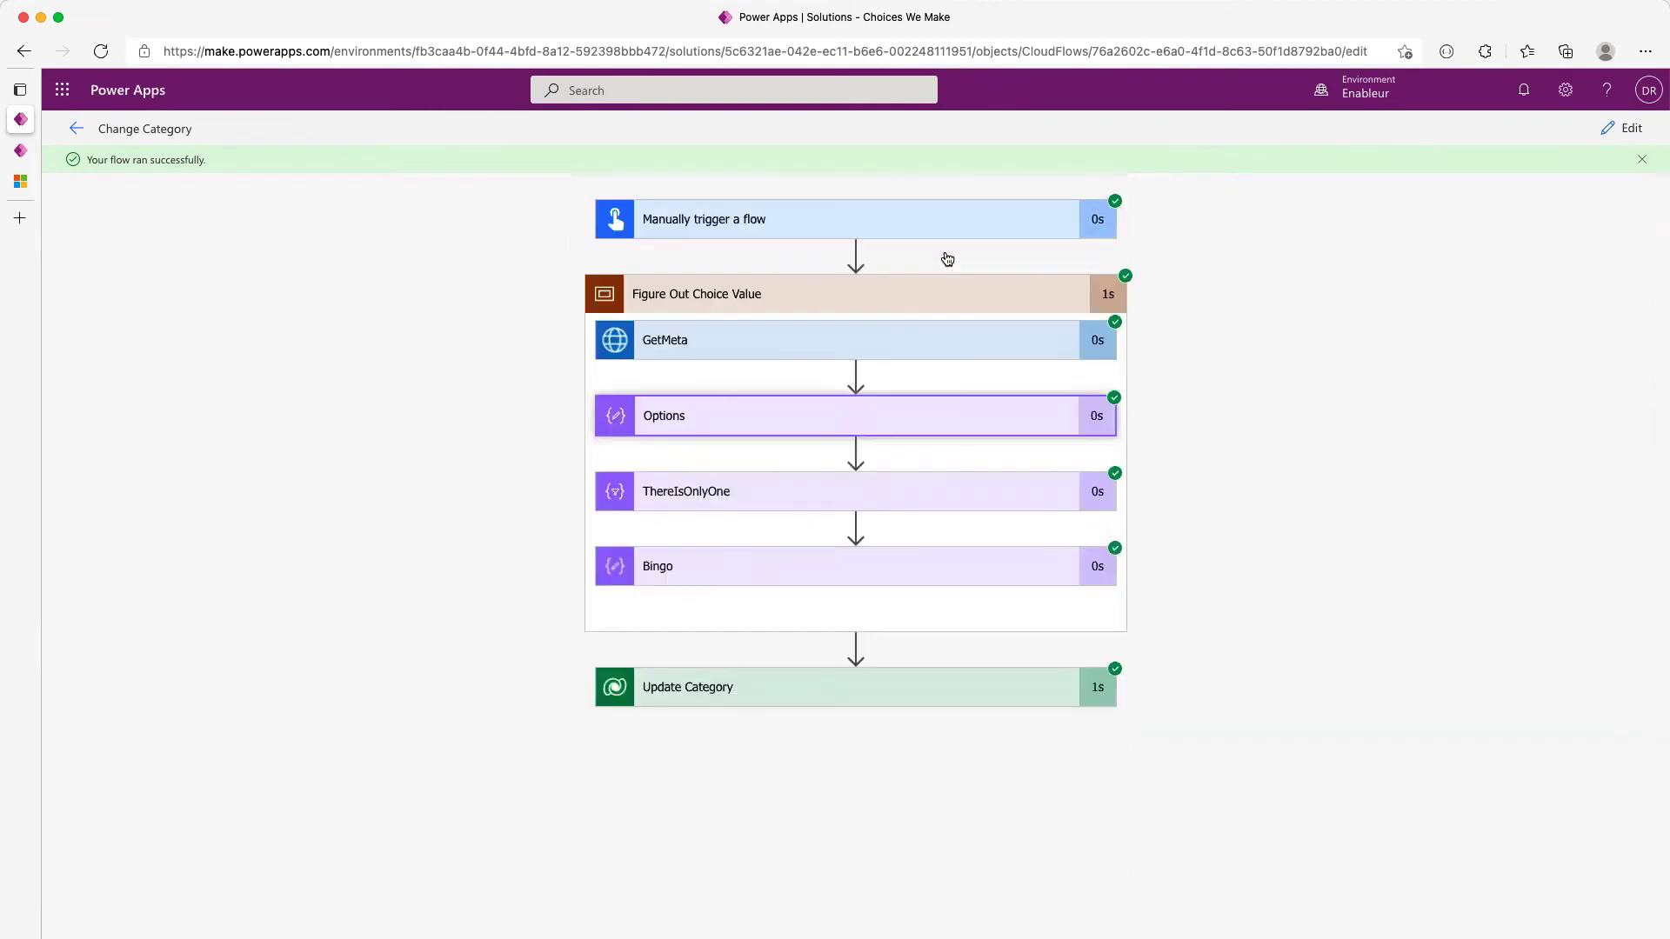
Review ThereIsOnlyOne's run details, including the JSON passed into its From input
{"action": "left_click", "coordinate": [836, 499]}
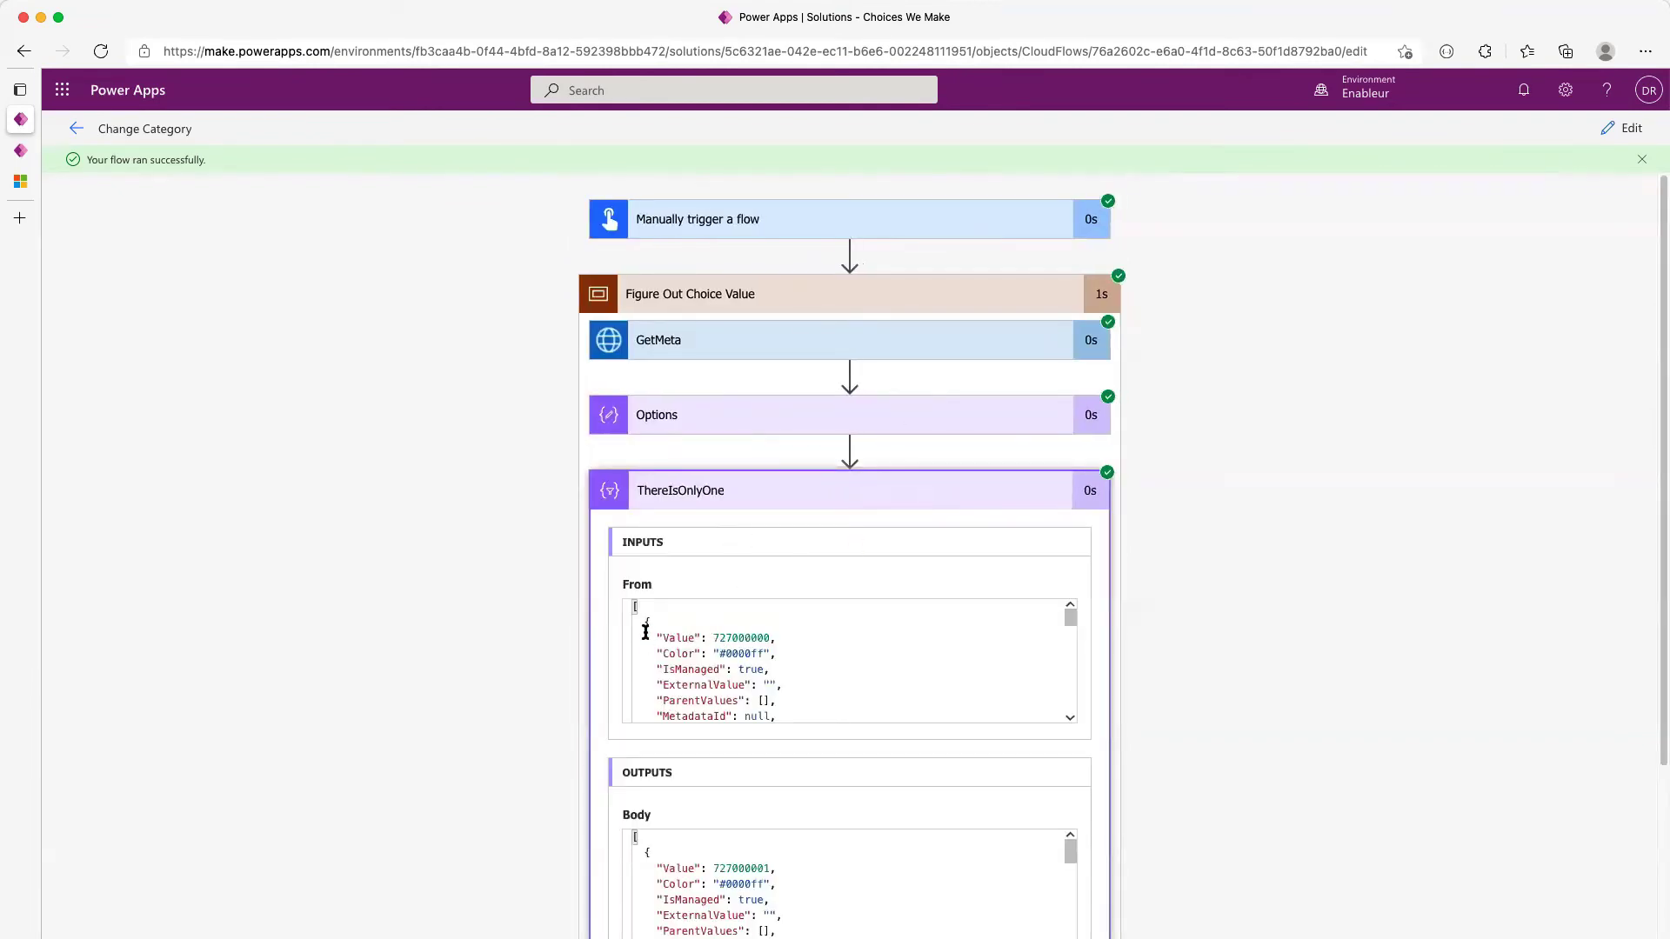
{"action": "left_click_drag", "start_coordinate": [647, 617], "coordinate": [942, 785]}
{"action": "scroll", "coordinate": [976, 826], "scroll_direction": "down", "scroll_amount": 10}
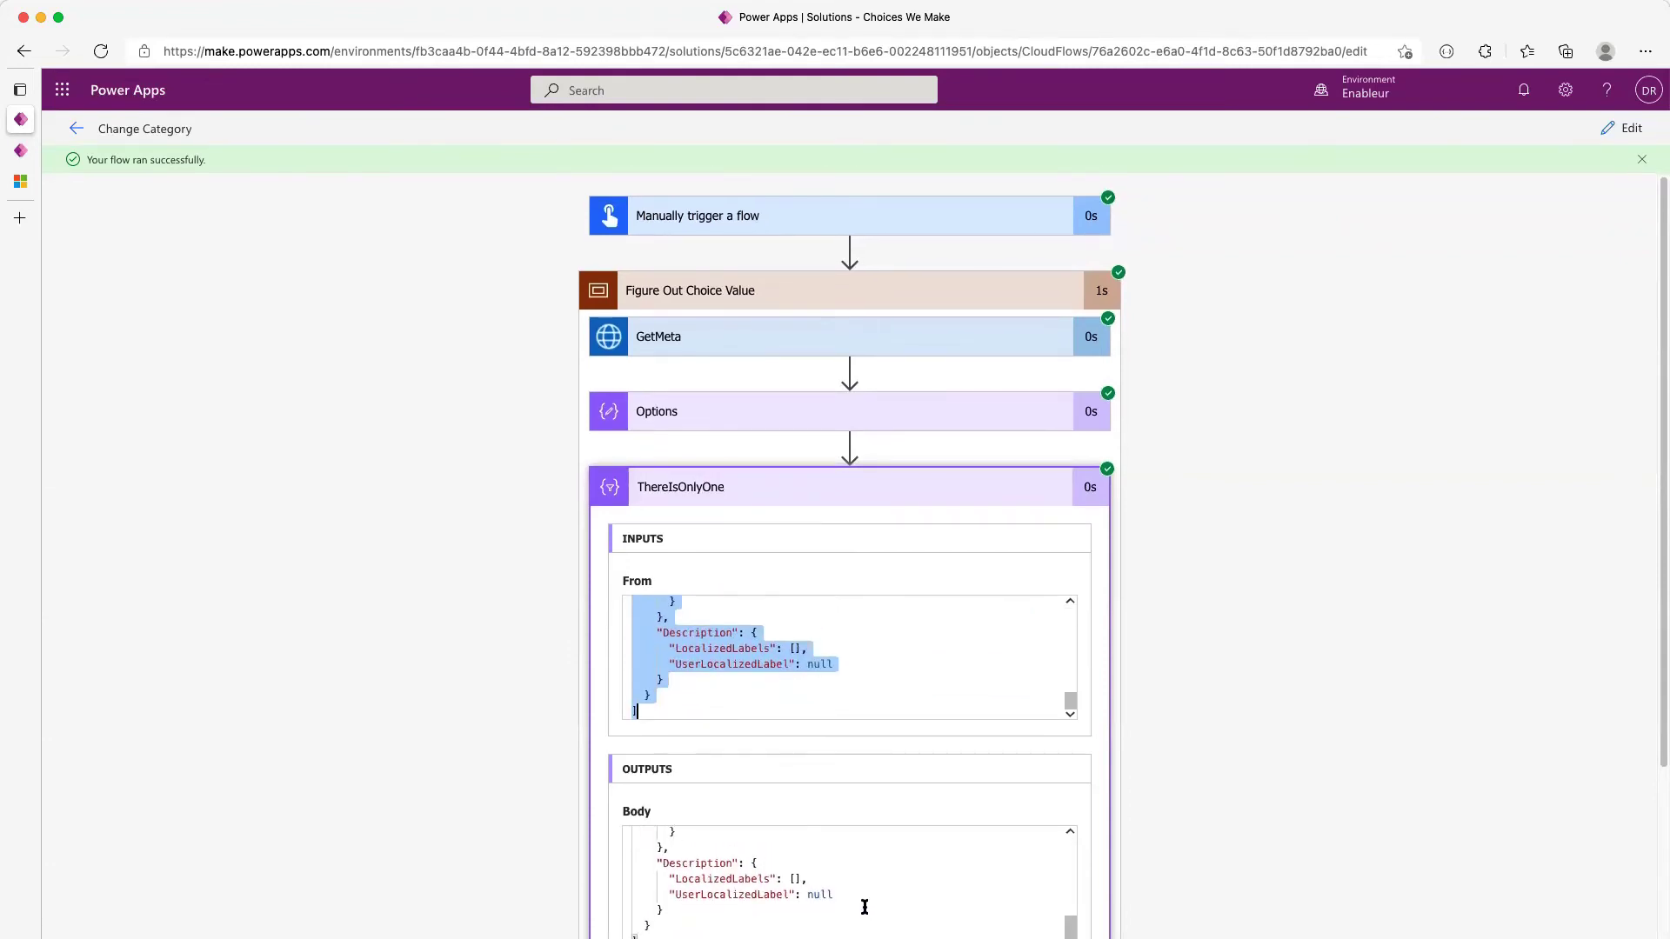
{"action": "scroll", "coordinate": [866, 911], "scroll_direction": "up", "scroll_amount": 10}
{"action": "left_click", "coordinate": [1268, 725]}
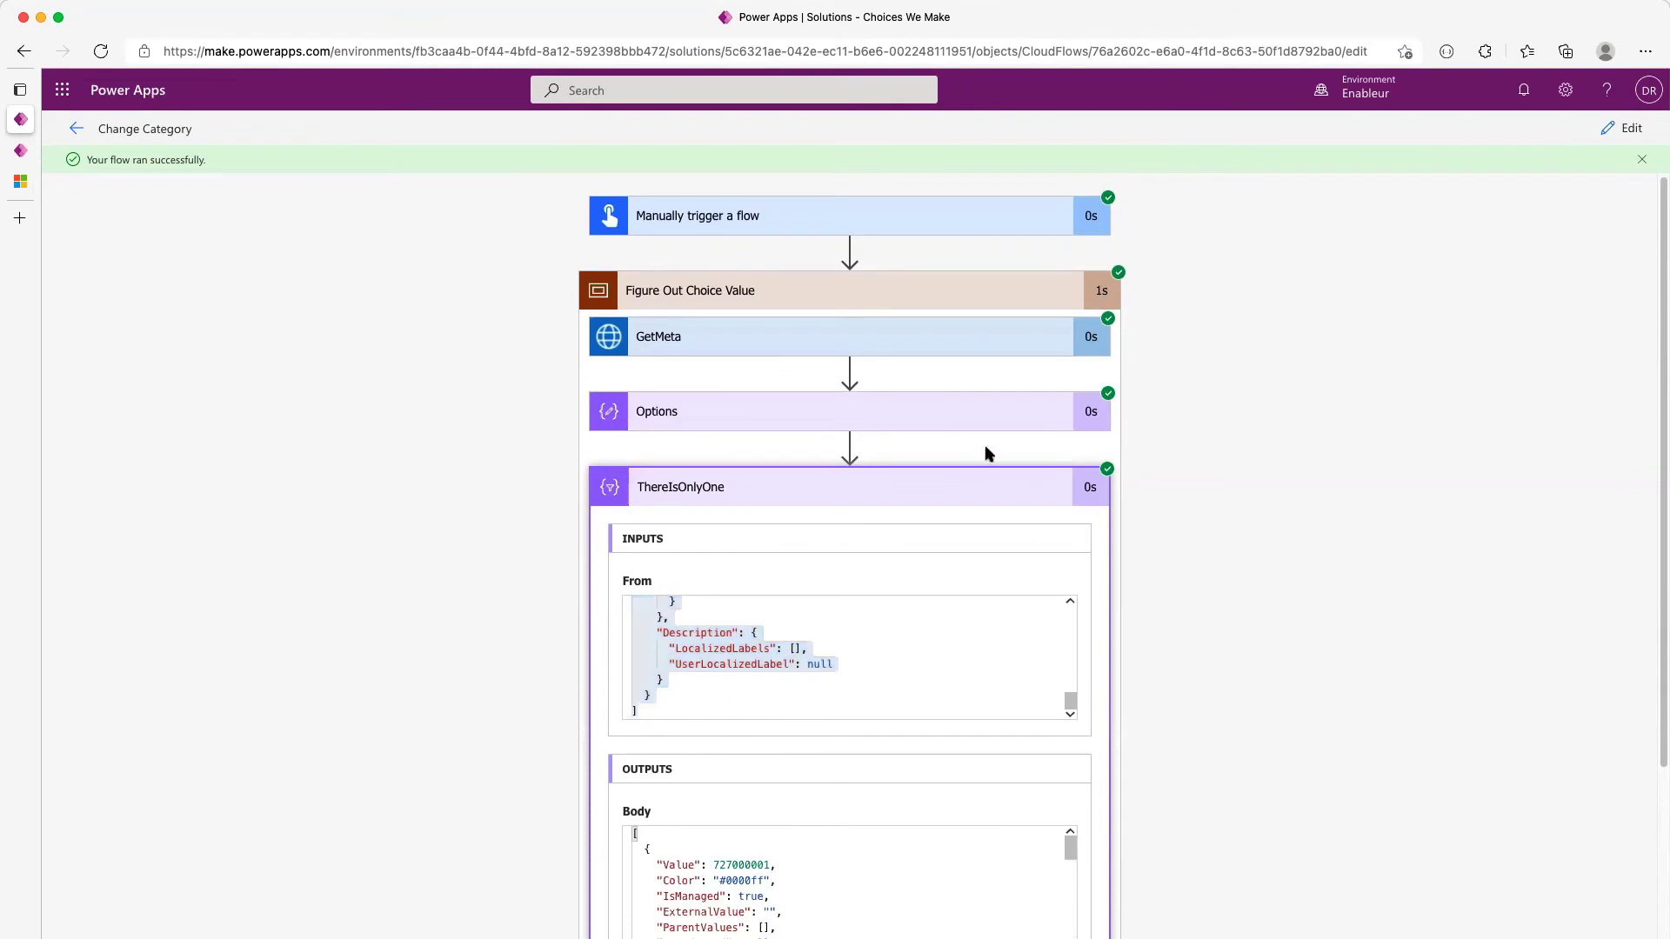
{"action": "left_click", "coordinate": [989, 490]}
Check Bingo's output value 727000001 and Update Category's run details, then open the flow editor
{"action": "left_click", "coordinate": [793, 561]}
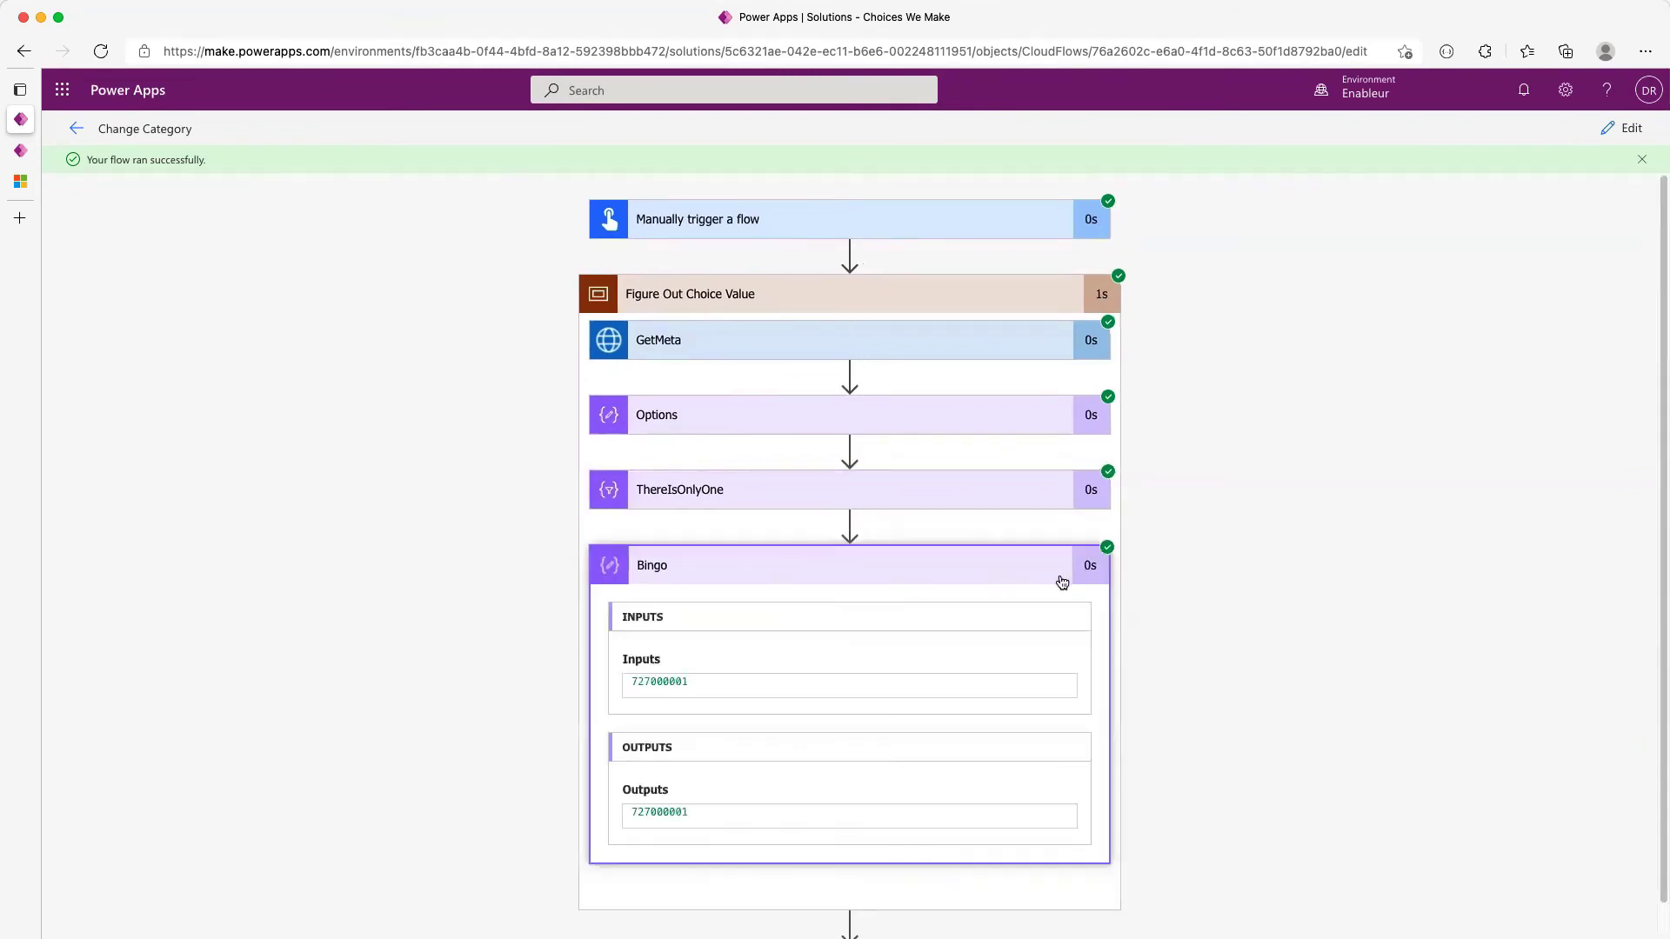
{"action": "left_click_drag", "start_coordinate": [697, 816], "coordinate": [632, 815]}
{"action": "left_click", "coordinate": [839, 577]}
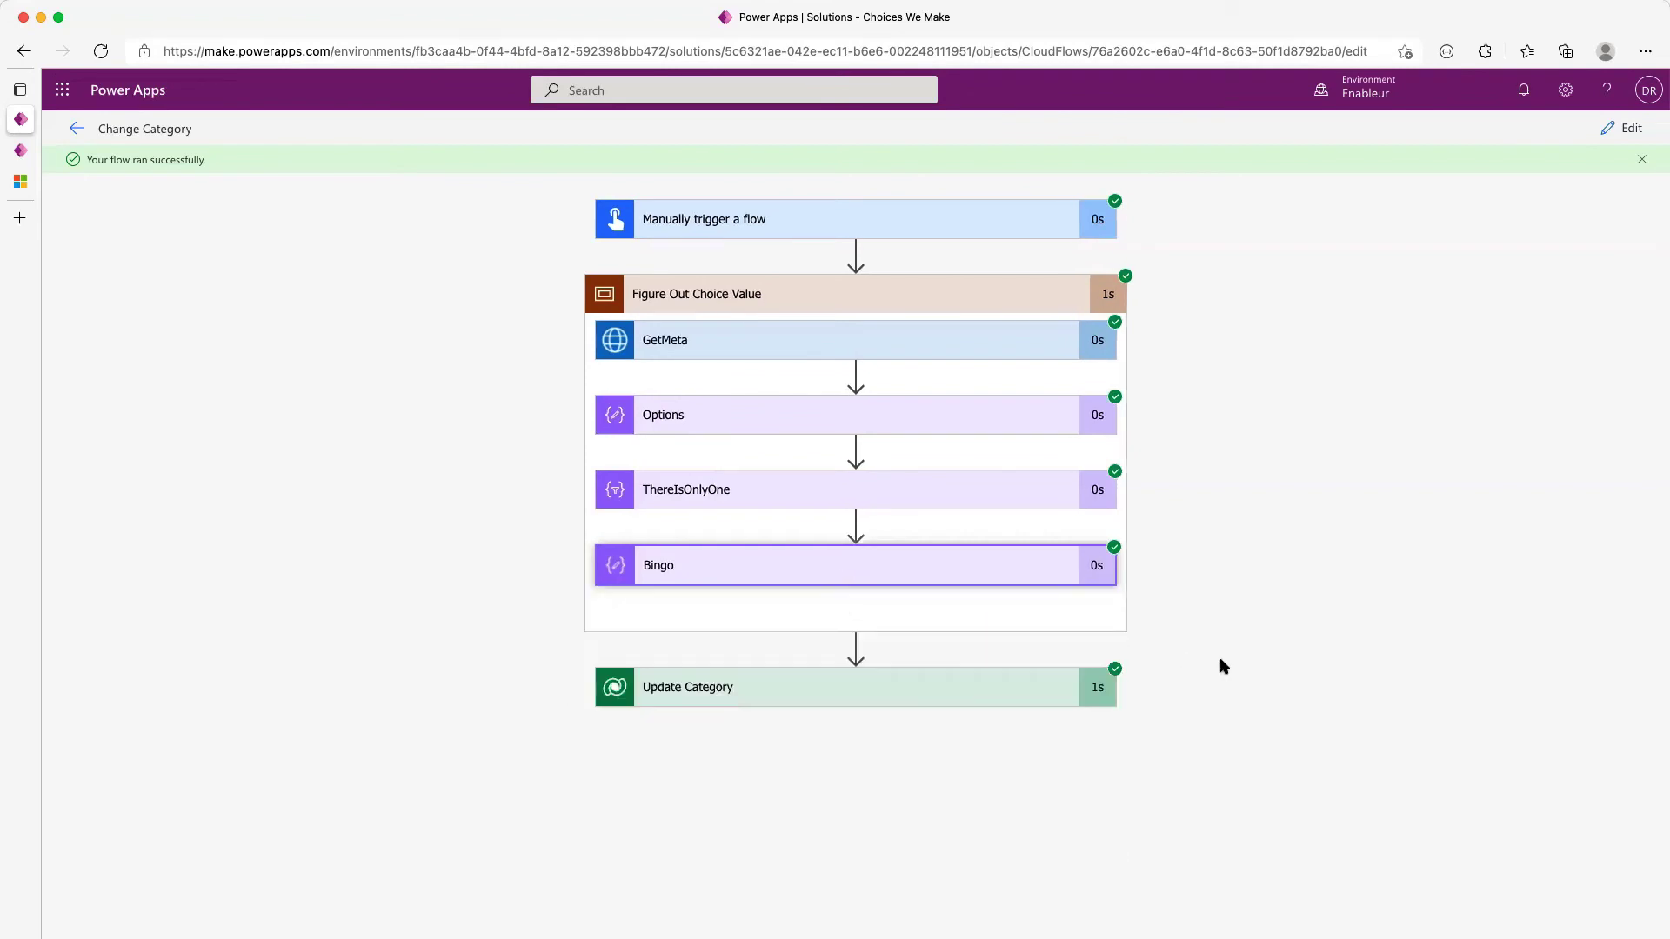
{"action": "left_click", "coordinate": [918, 693]}
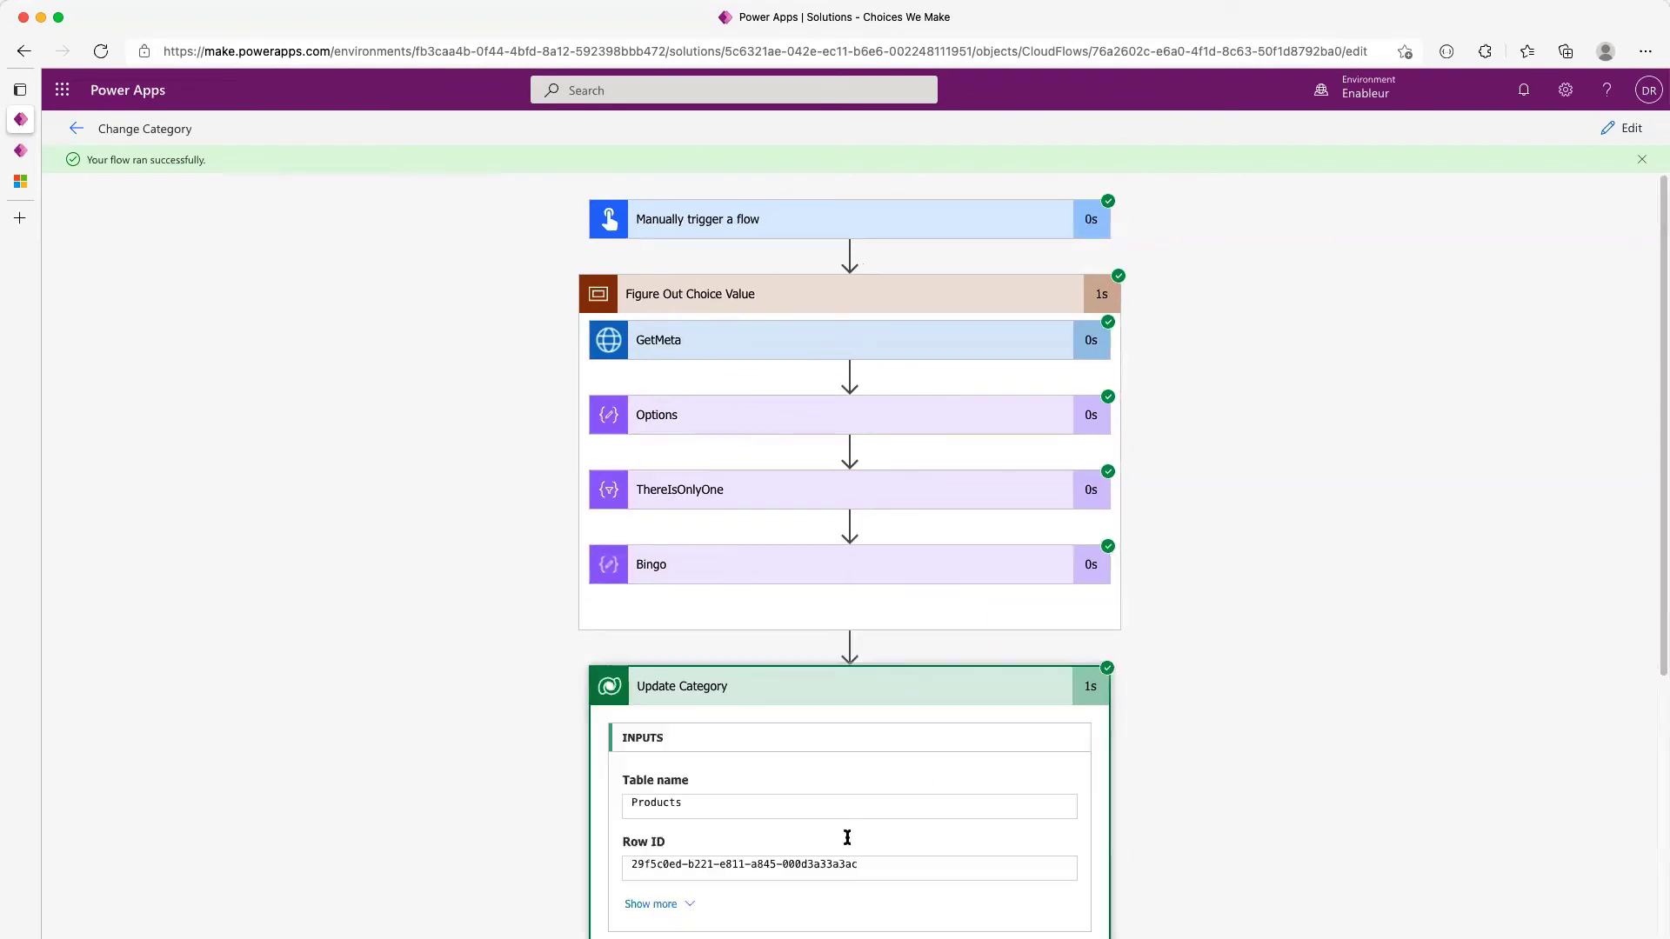
{"action": "scroll", "coordinate": [835, 861], "scroll_direction": "down", "scroll_amount": 5}
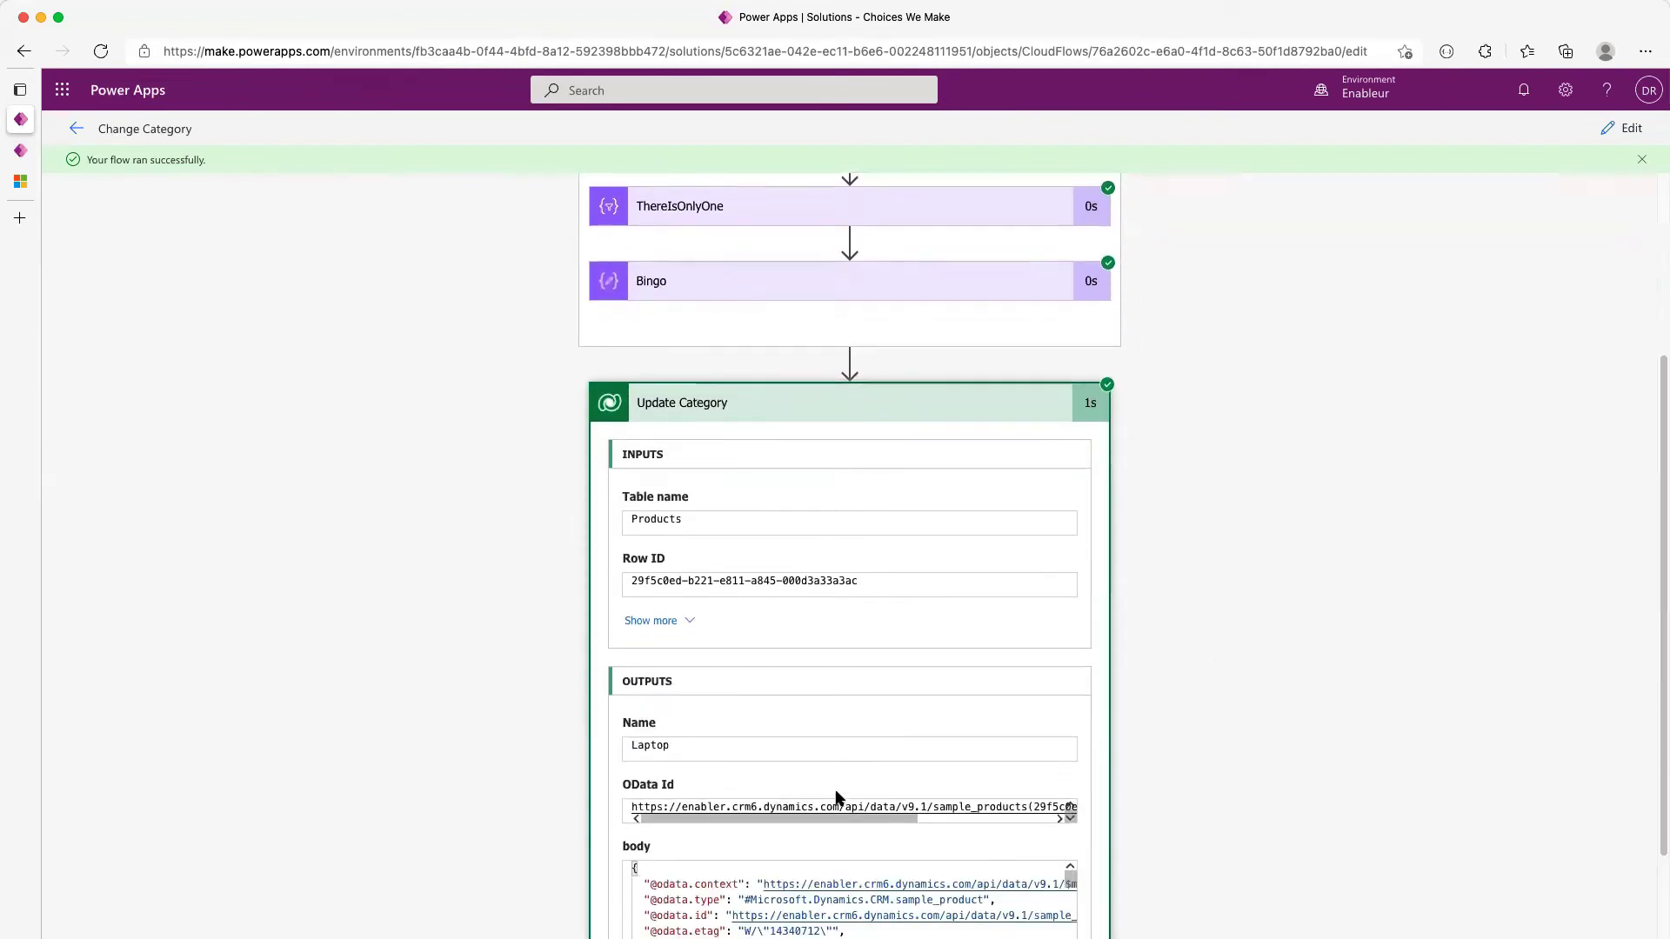
{"action": "left_click", "coordinate": [1056, 367]}
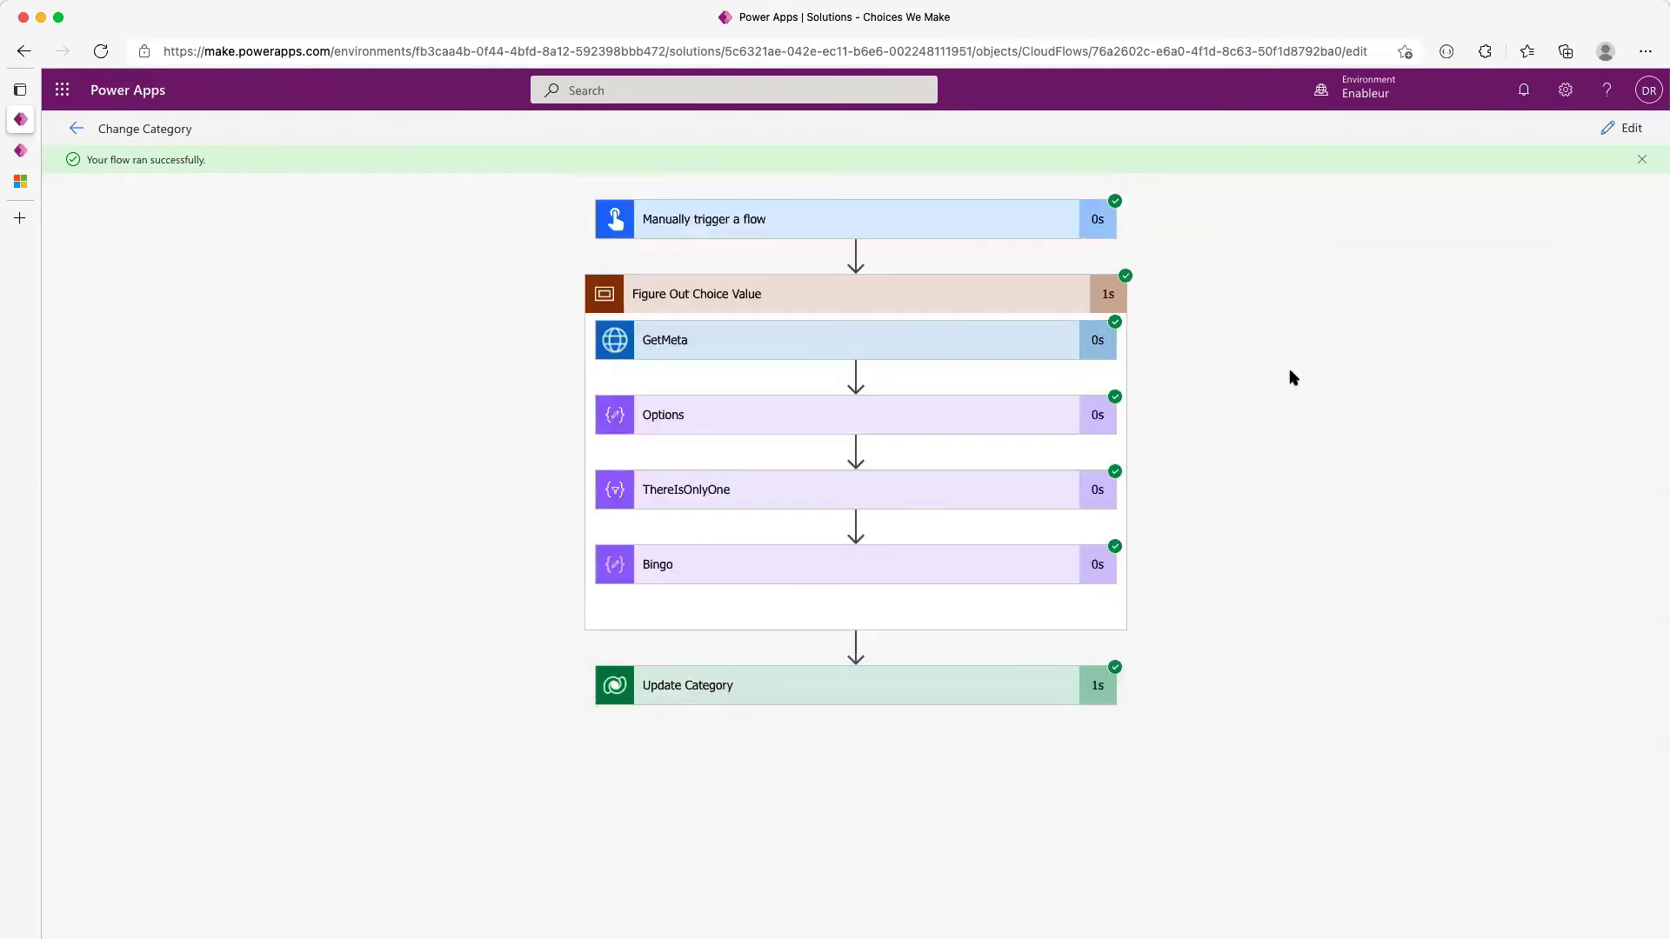
{"action": "left_click", "coordinate": [1627, 128]}
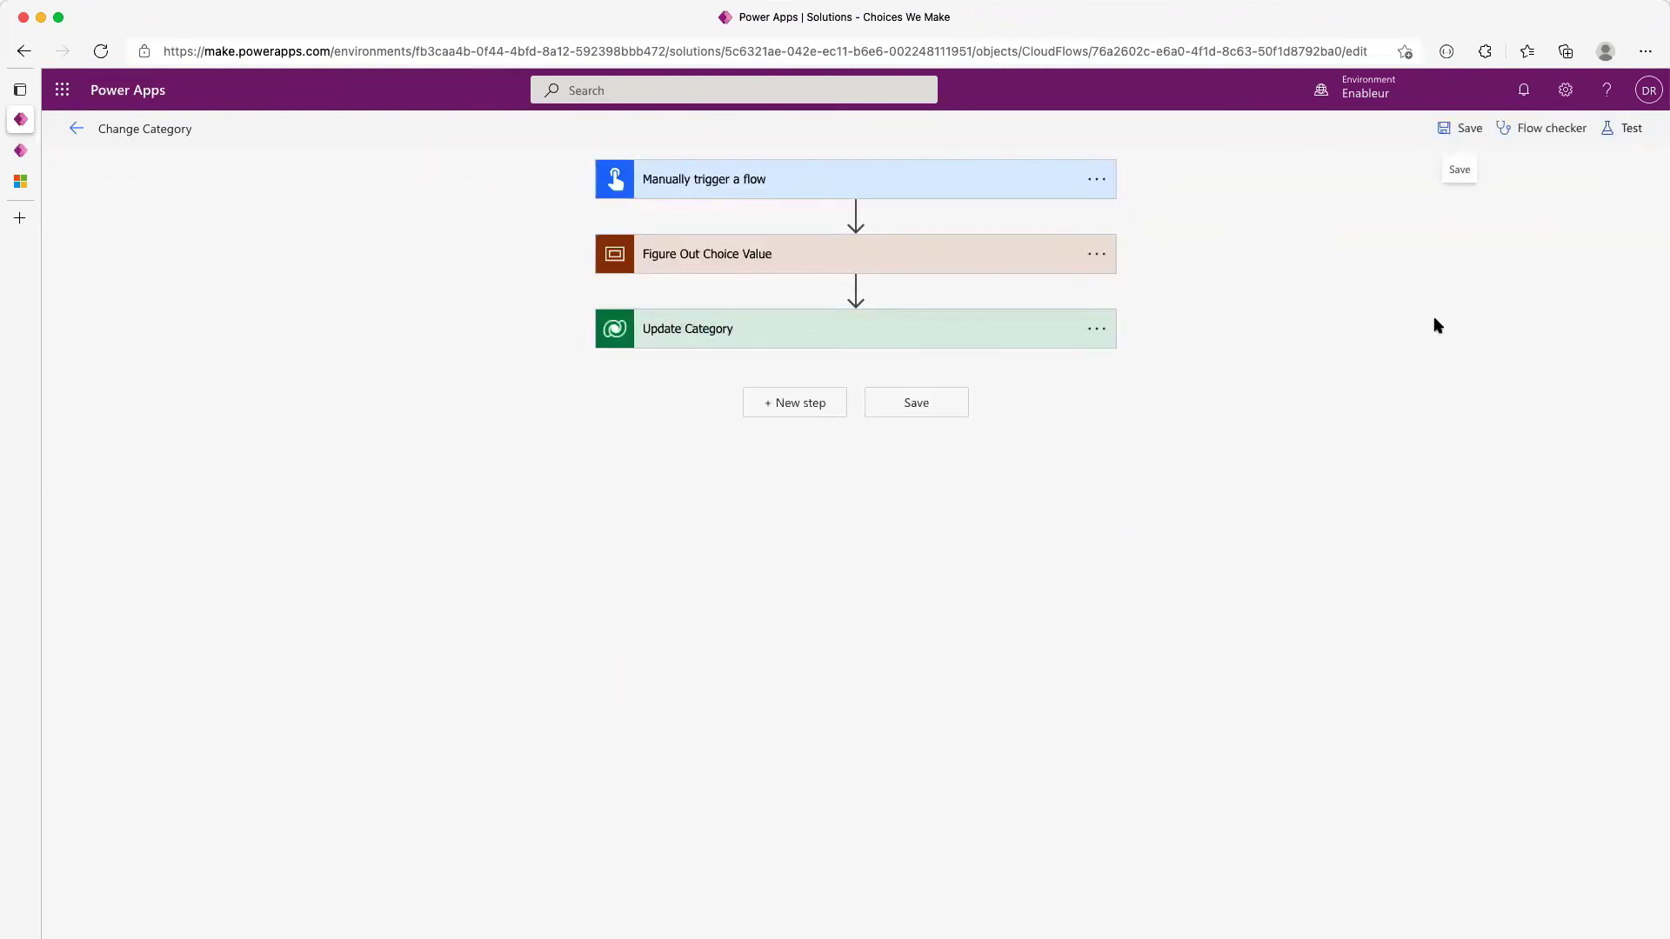
Save and manually test-run the flow with Laptops as the Category
{"action": "left_click", "coordinate": [1627, 128]}
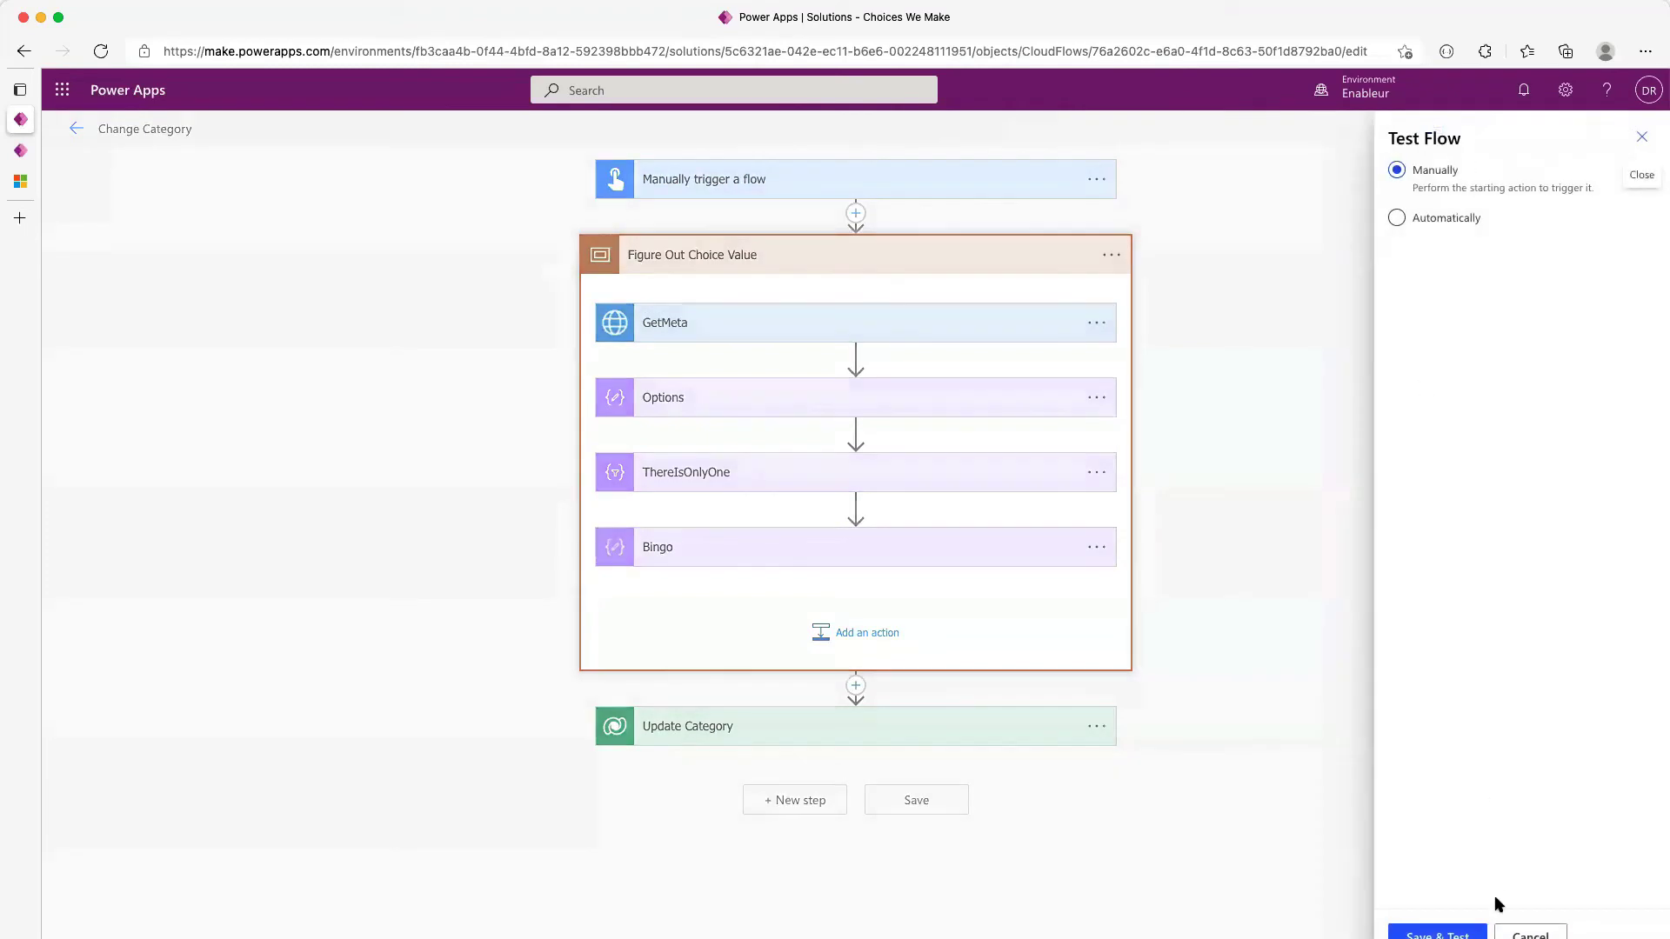
{"action": "left_click", "coordinate": [1443, 933]}
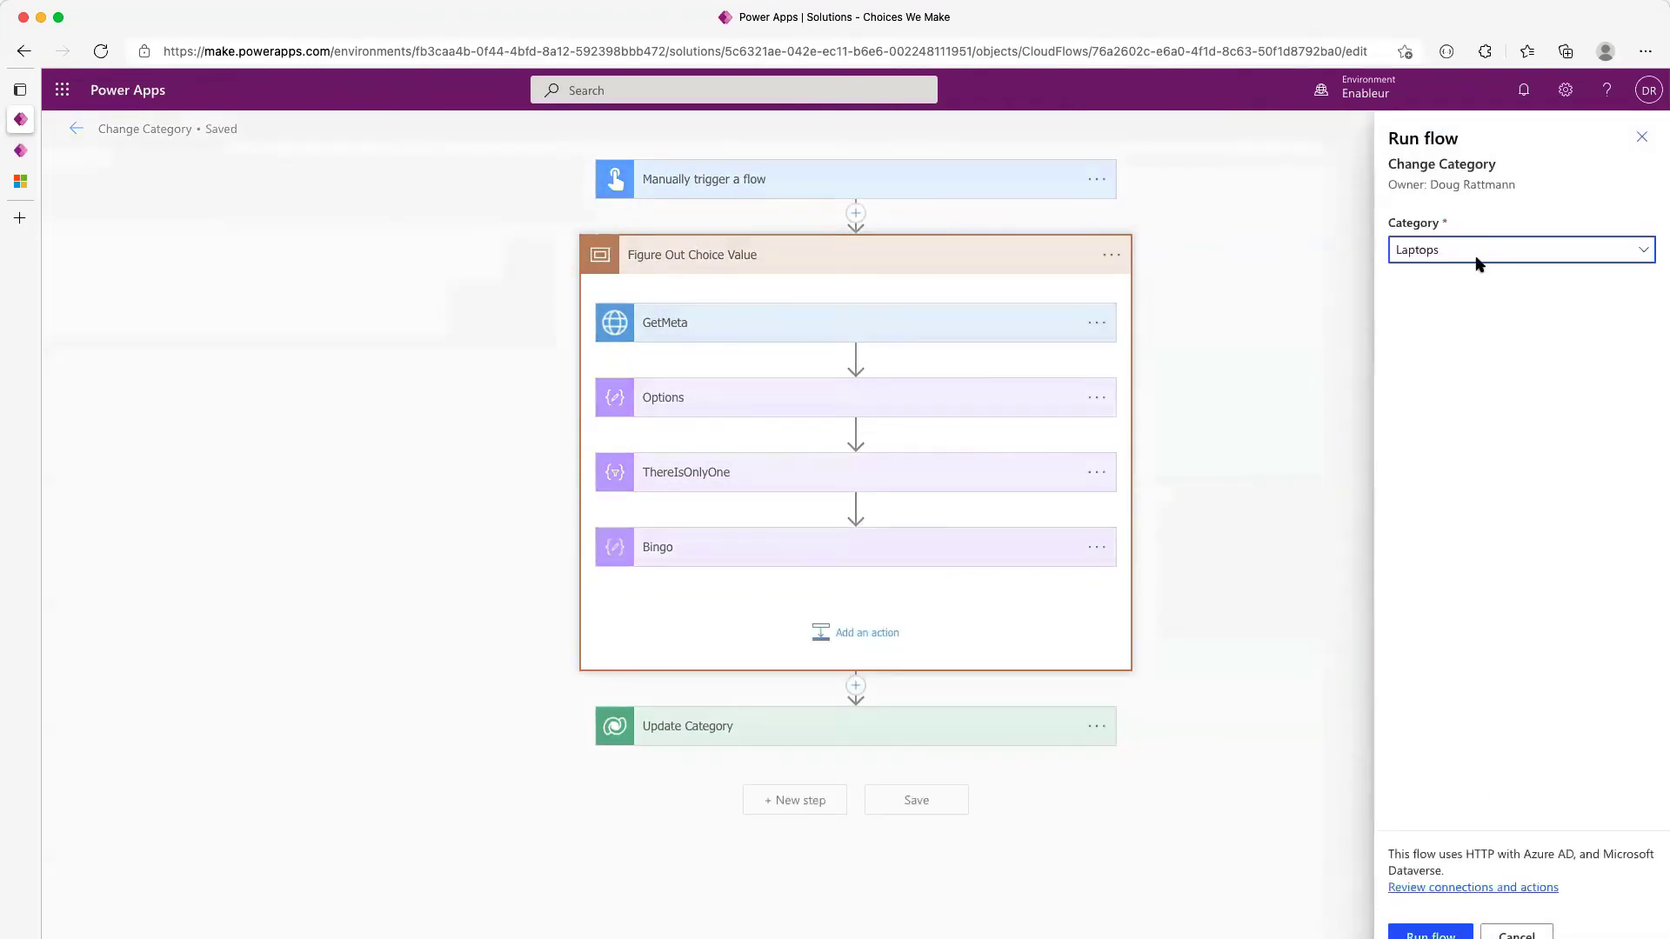
{"action": "left_click", "coordinate": [1431, 933]}
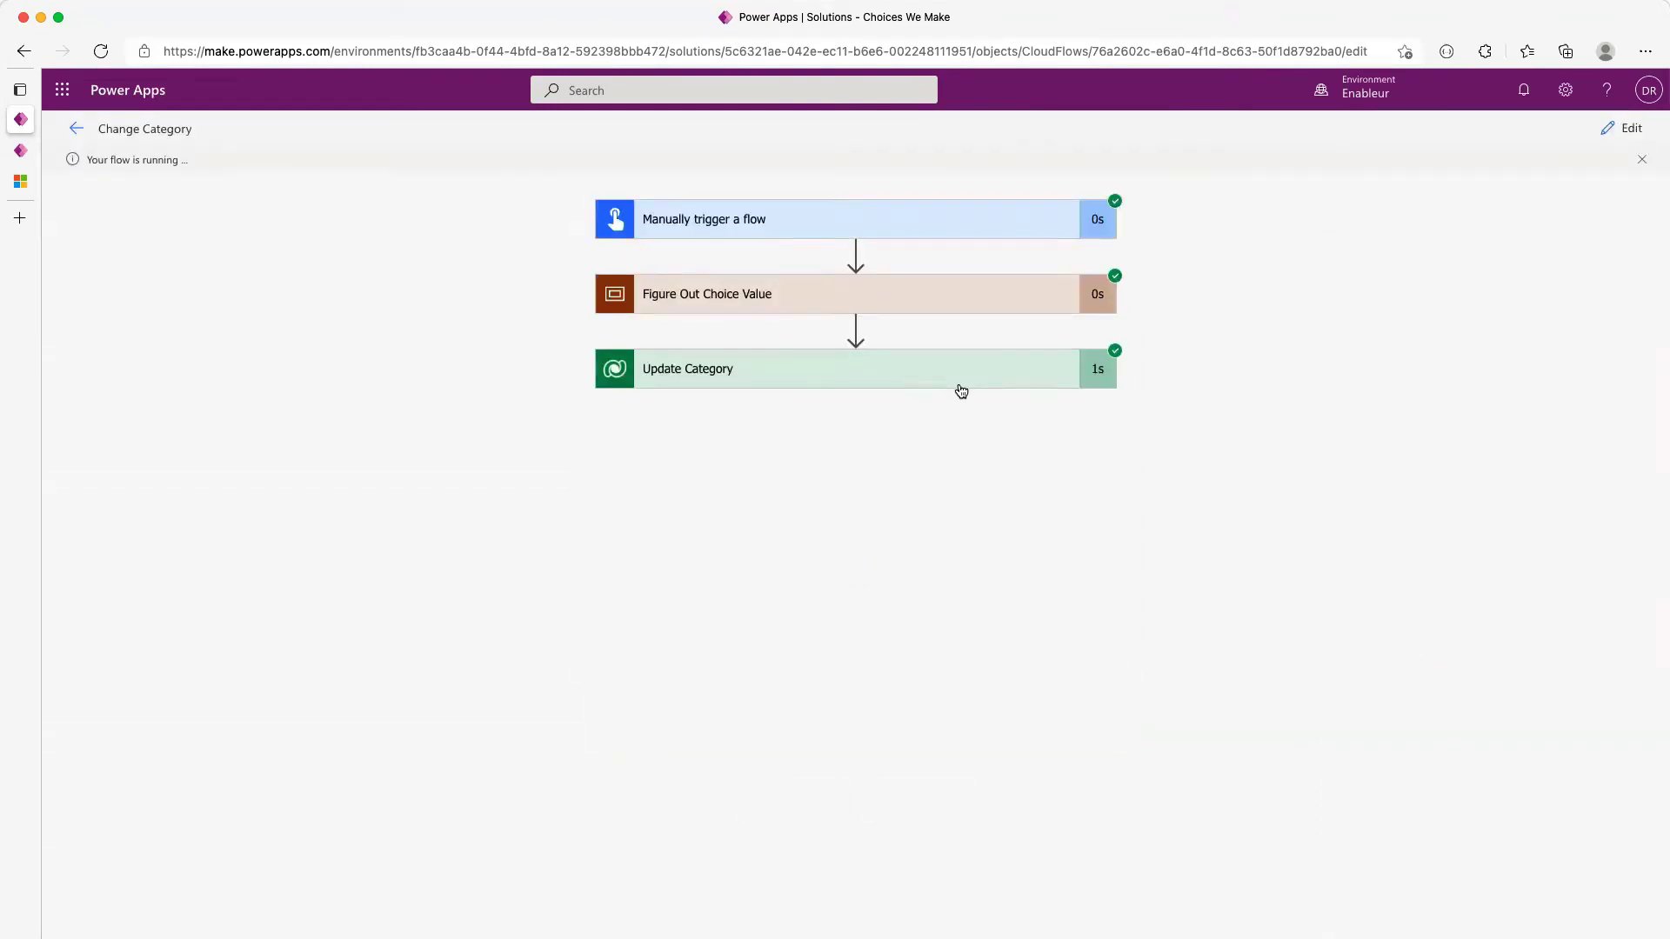
{"action": "left_click", "coordinate": [21, 151]}
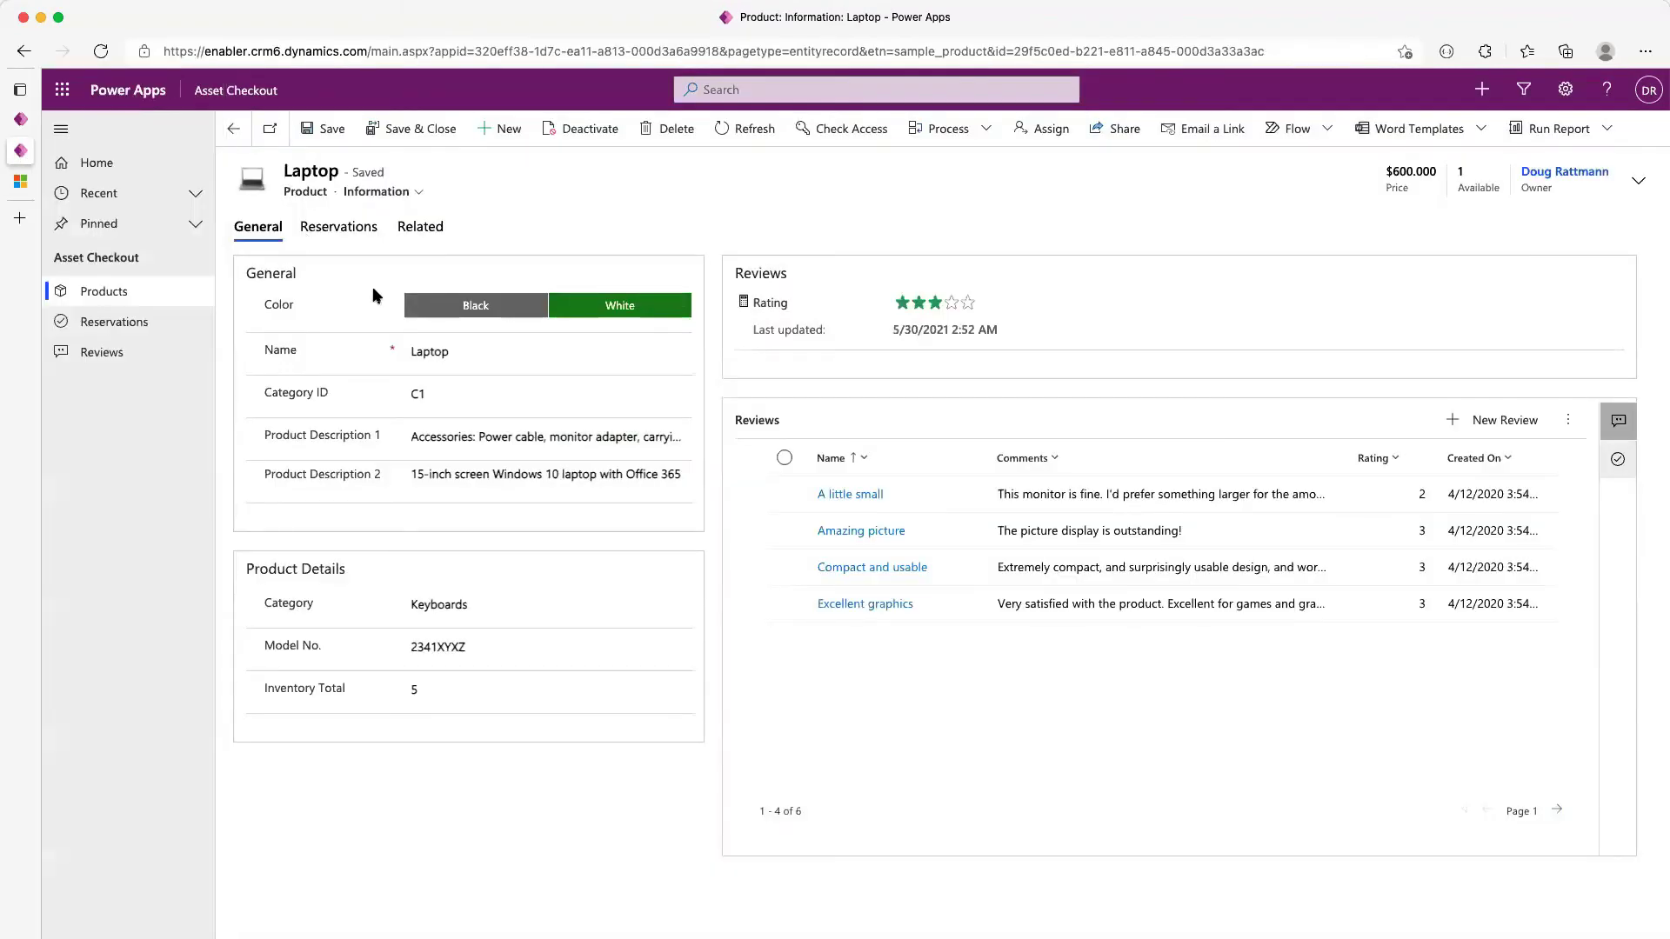
Reload the Laptop record to confirm Category reads Laptops, then return to the flow run
{"action": "key", "text": "super+r"}
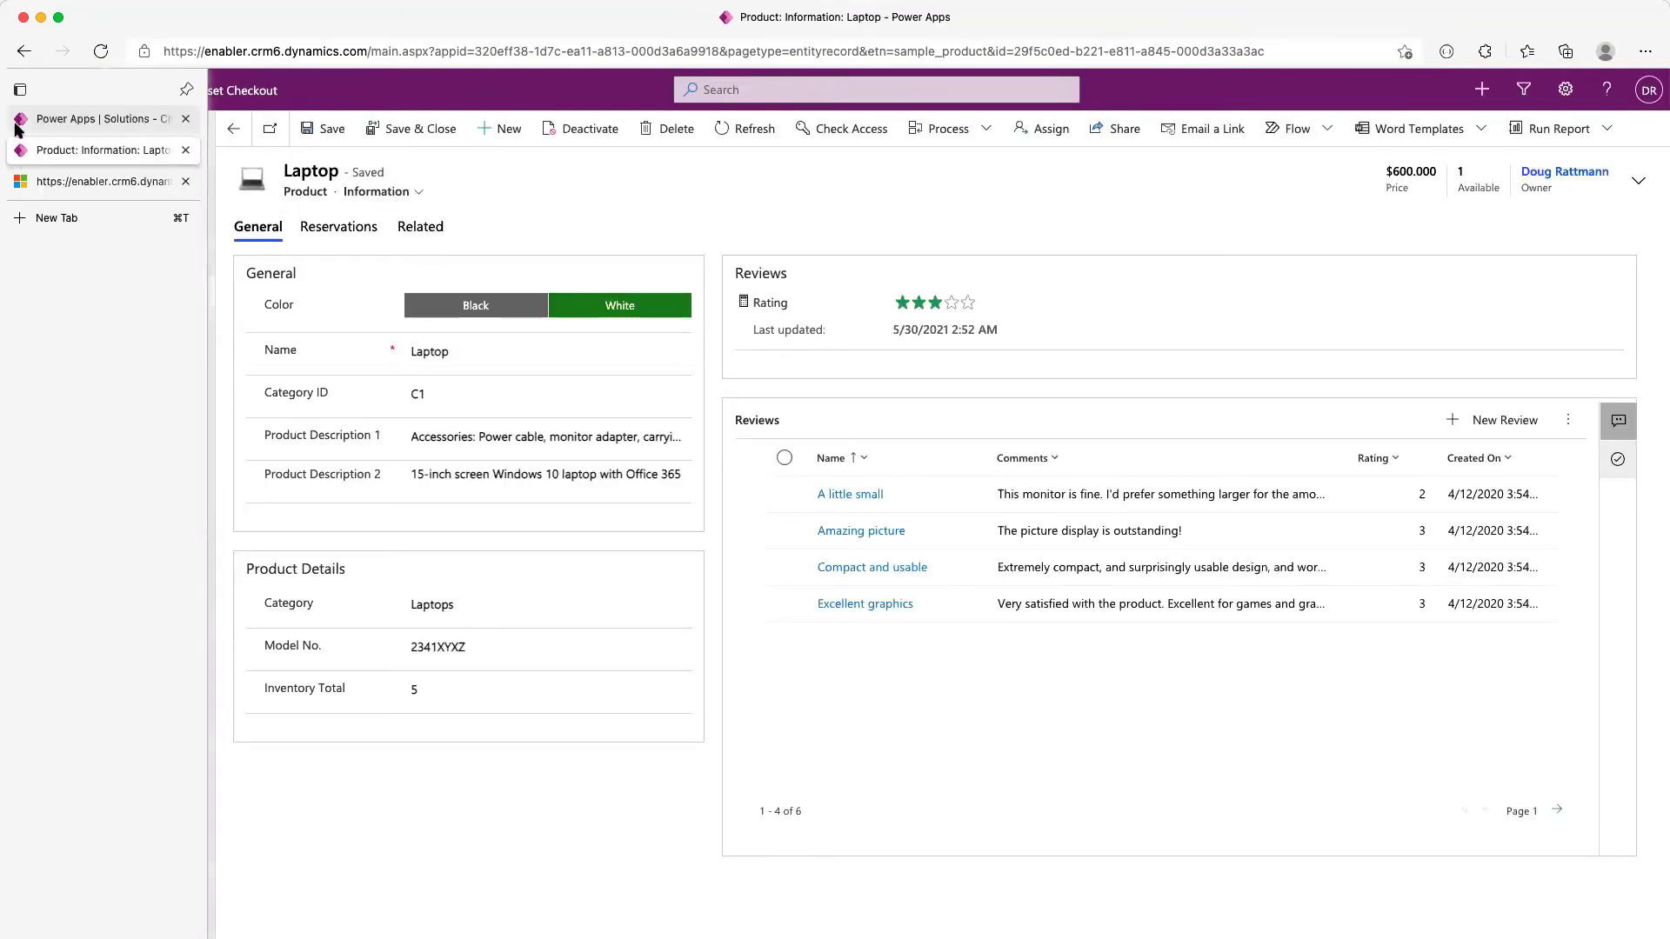
{"action": "left_click", "coordinate": [69, 120]}
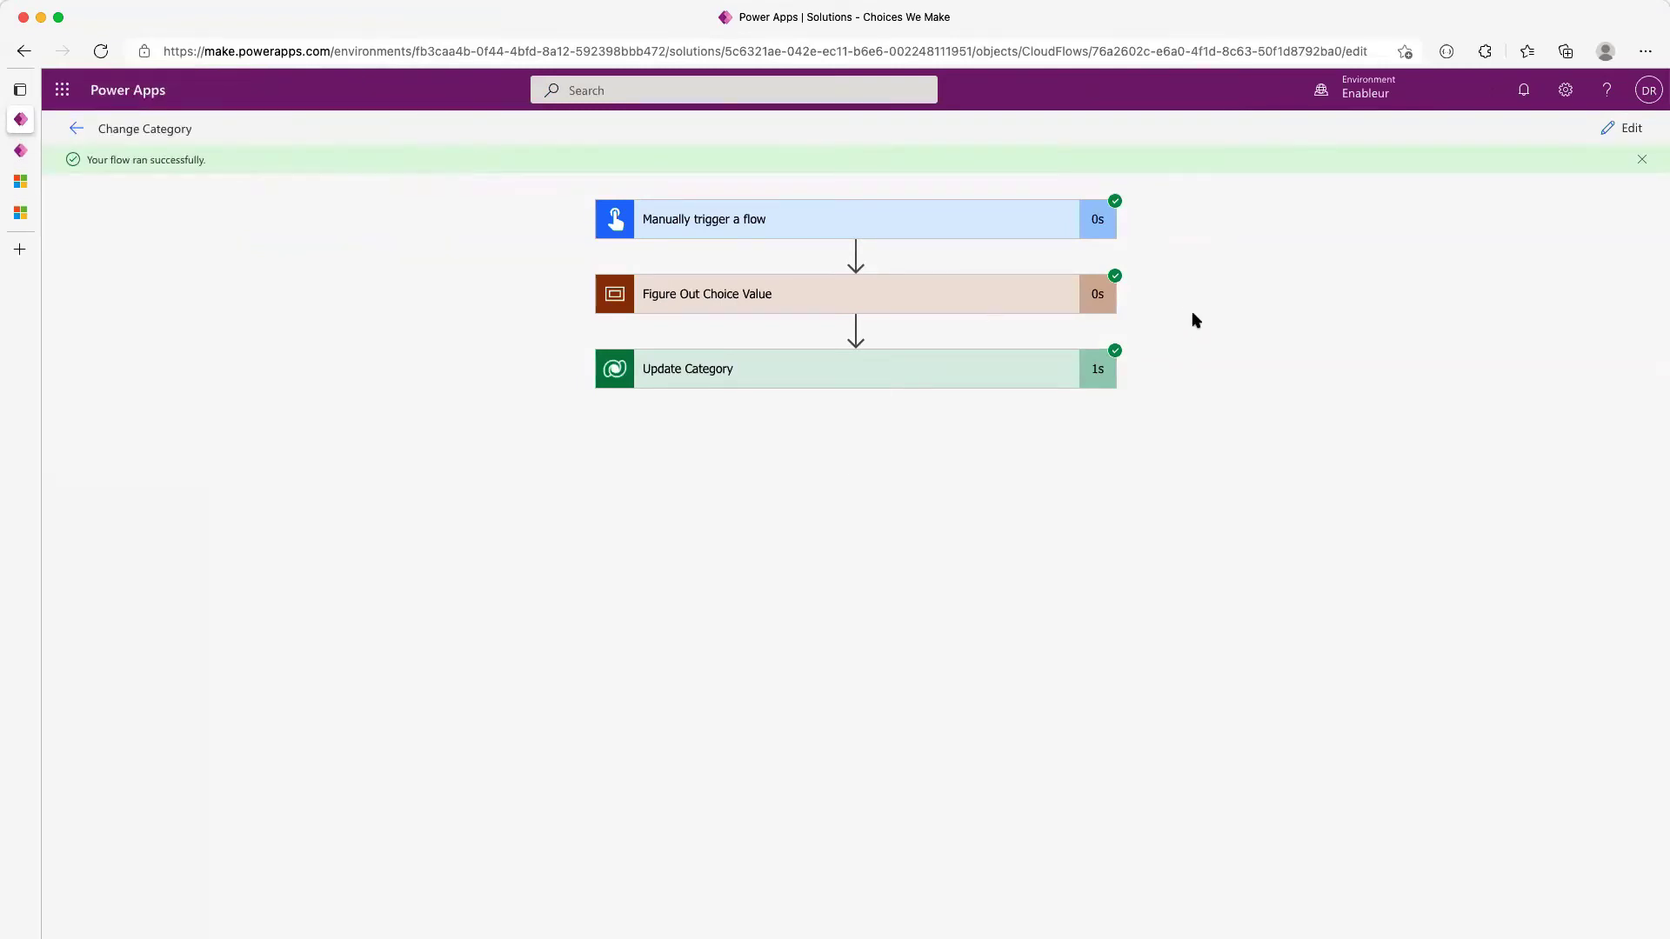
Replace the manual trigger with Dataverse (legacy) 'When a row is selected' on the Products table
{"action": "left_click", "coordinate": [1622, 128]}
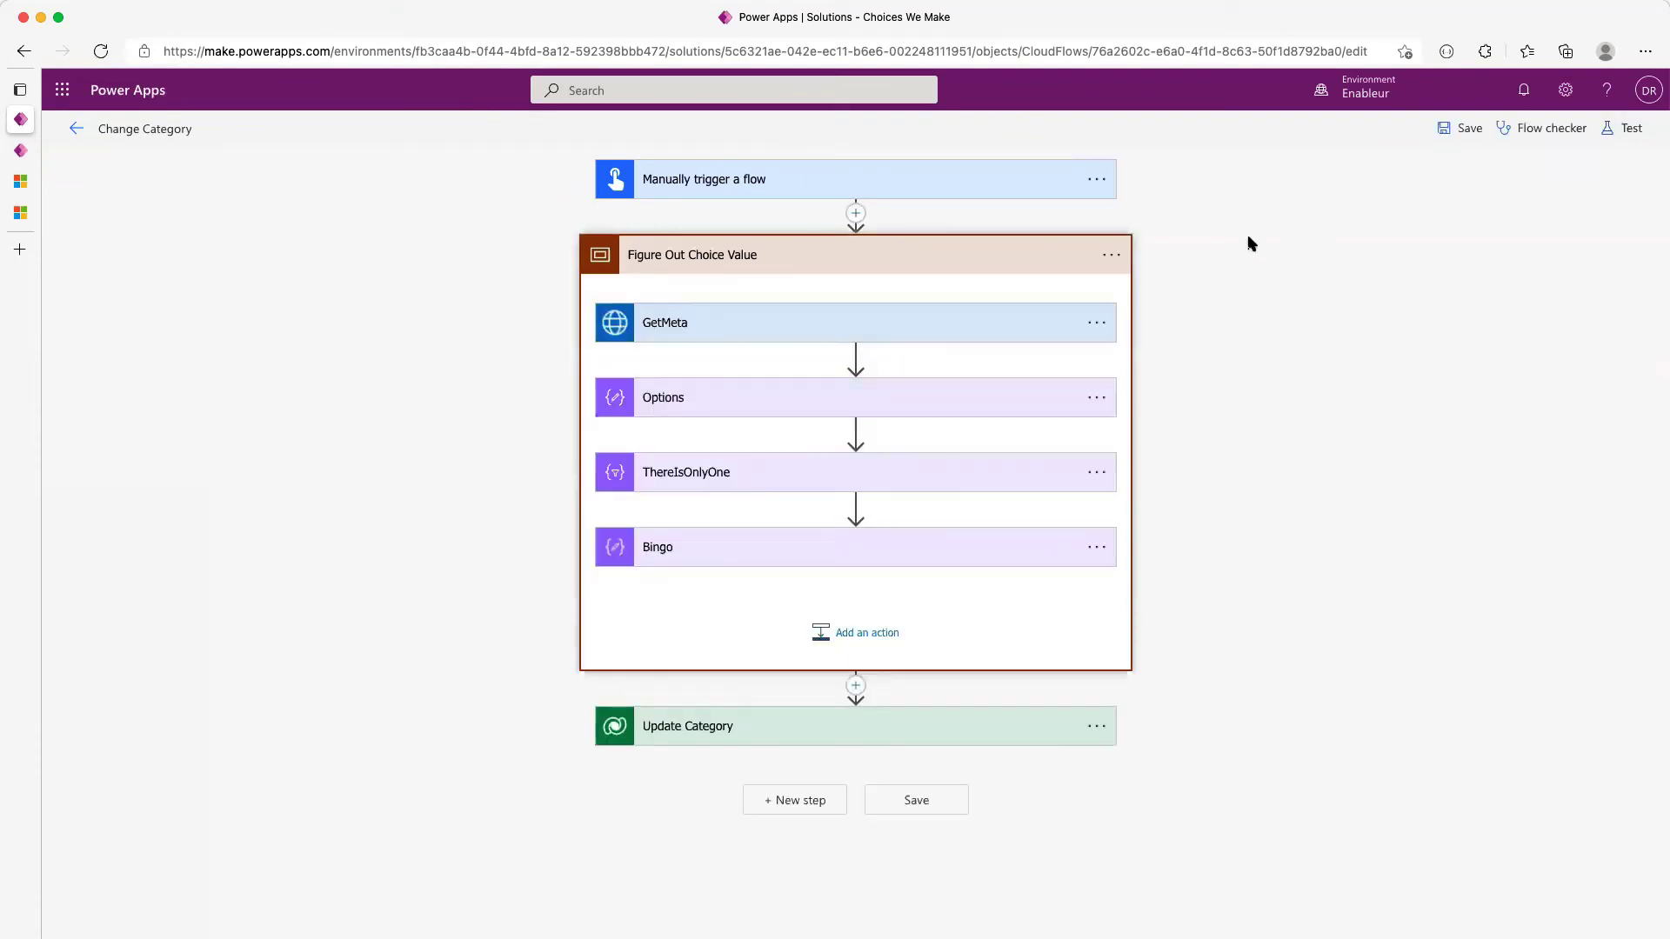
{"action": "left_click", "coordinate": [1097, 181]}
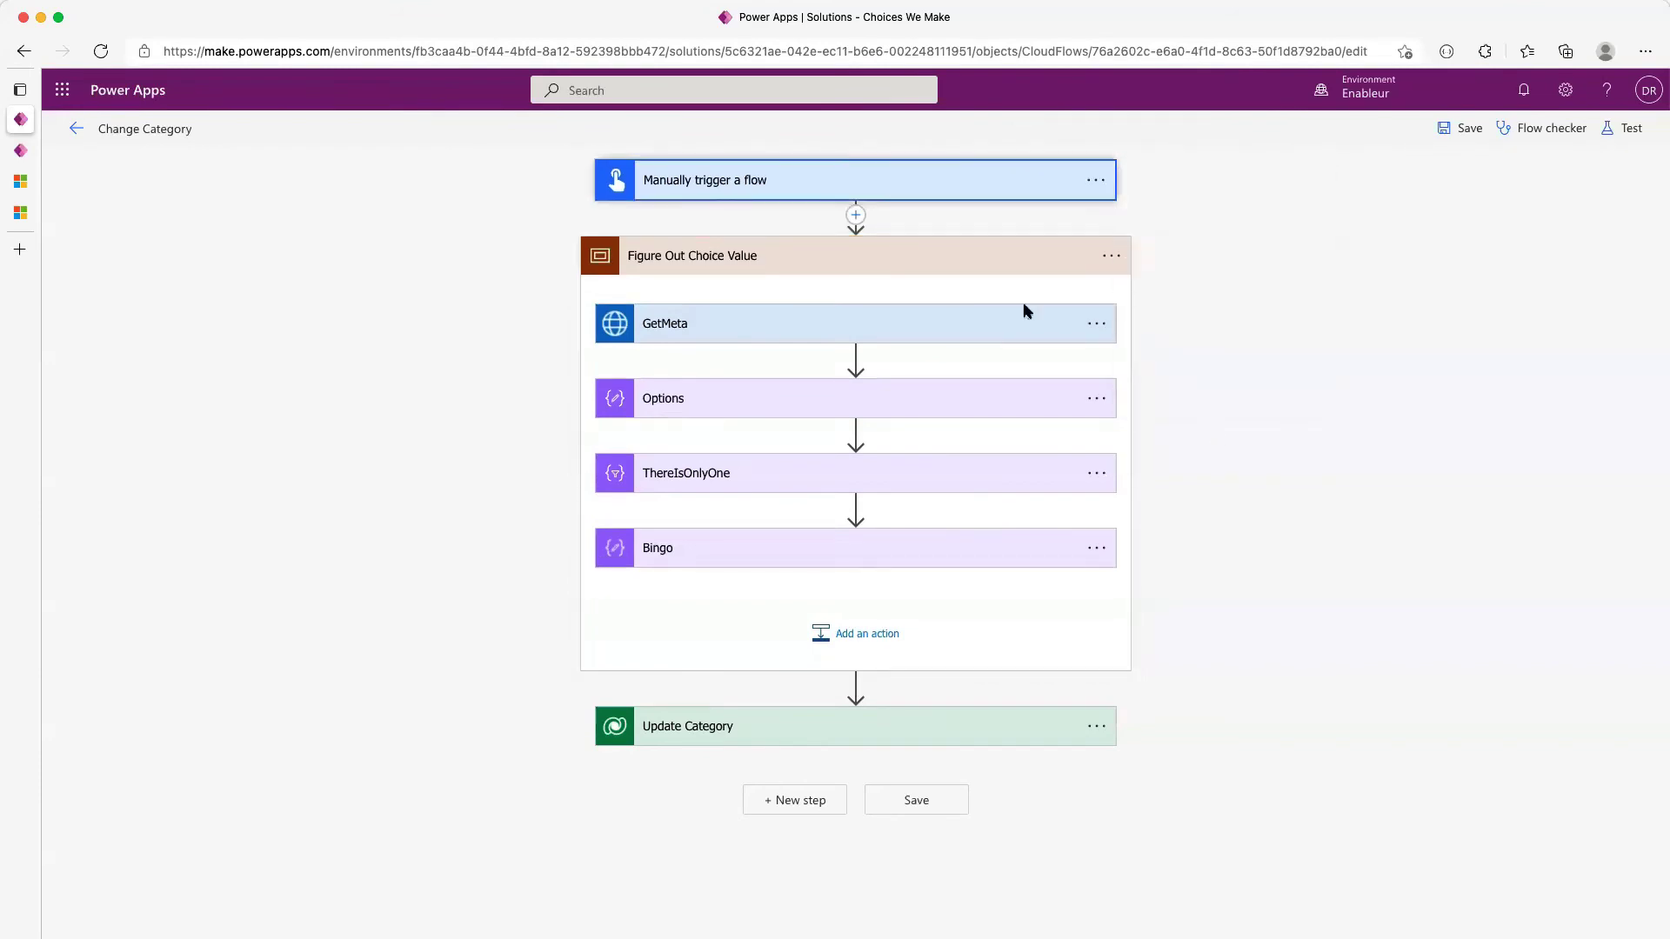
{"action": "left_click", "coordinate": [1195, 399]}
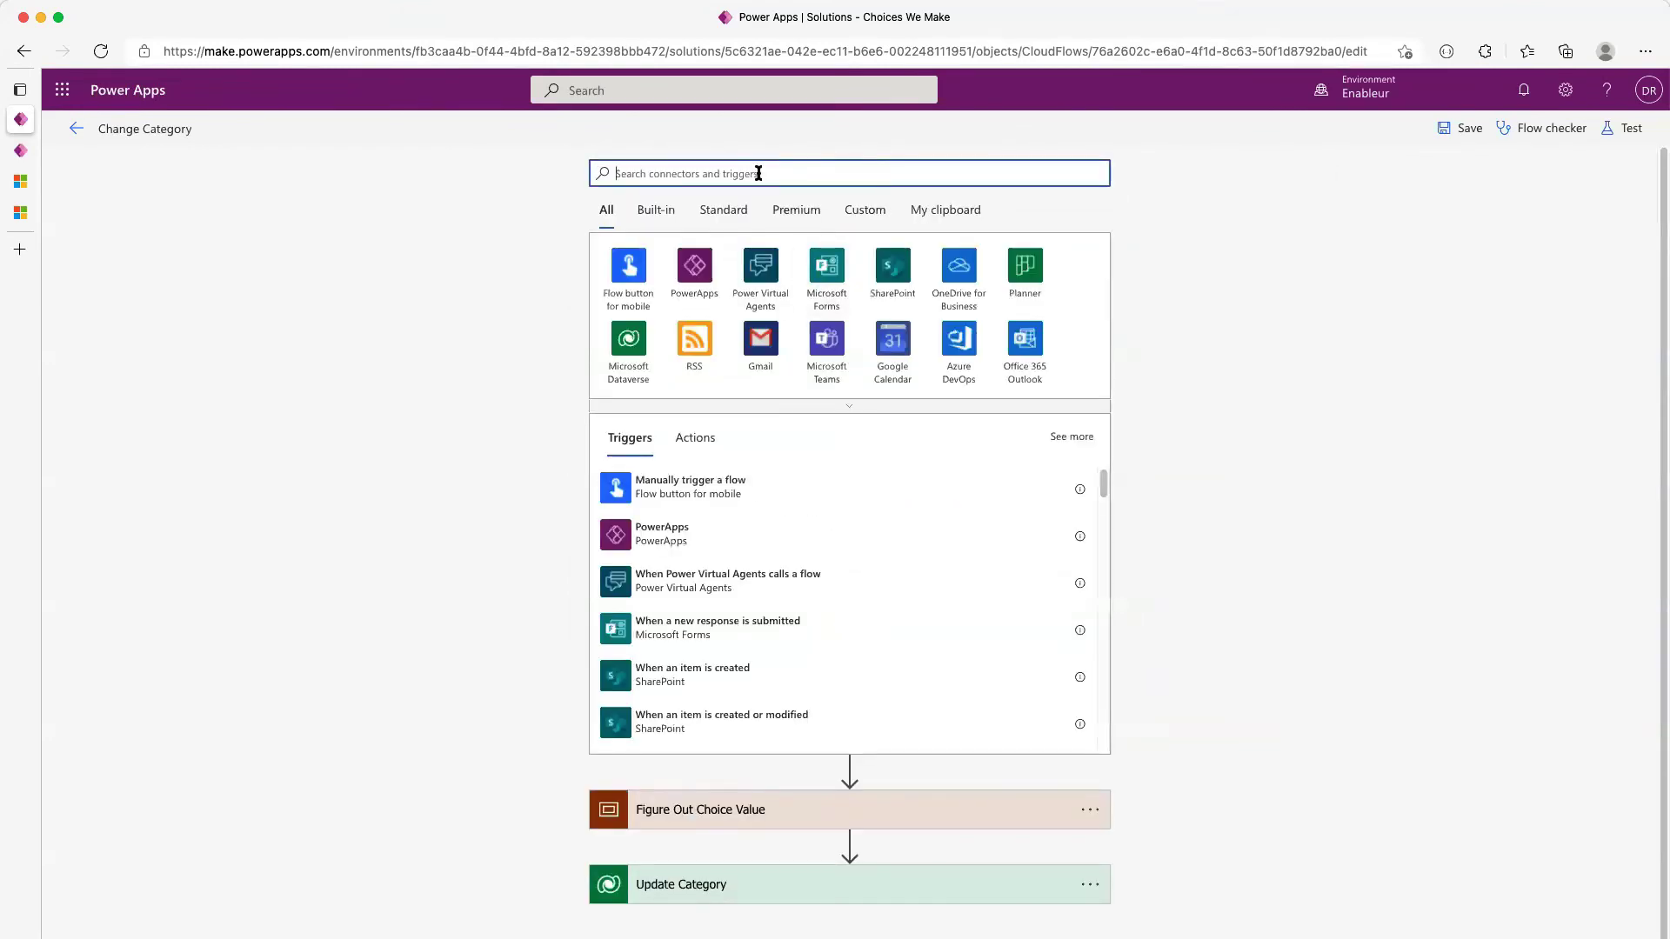
{"action": "type", "text": "legacy"}
{"action": "left_click", "coordinate": [658, 315]}
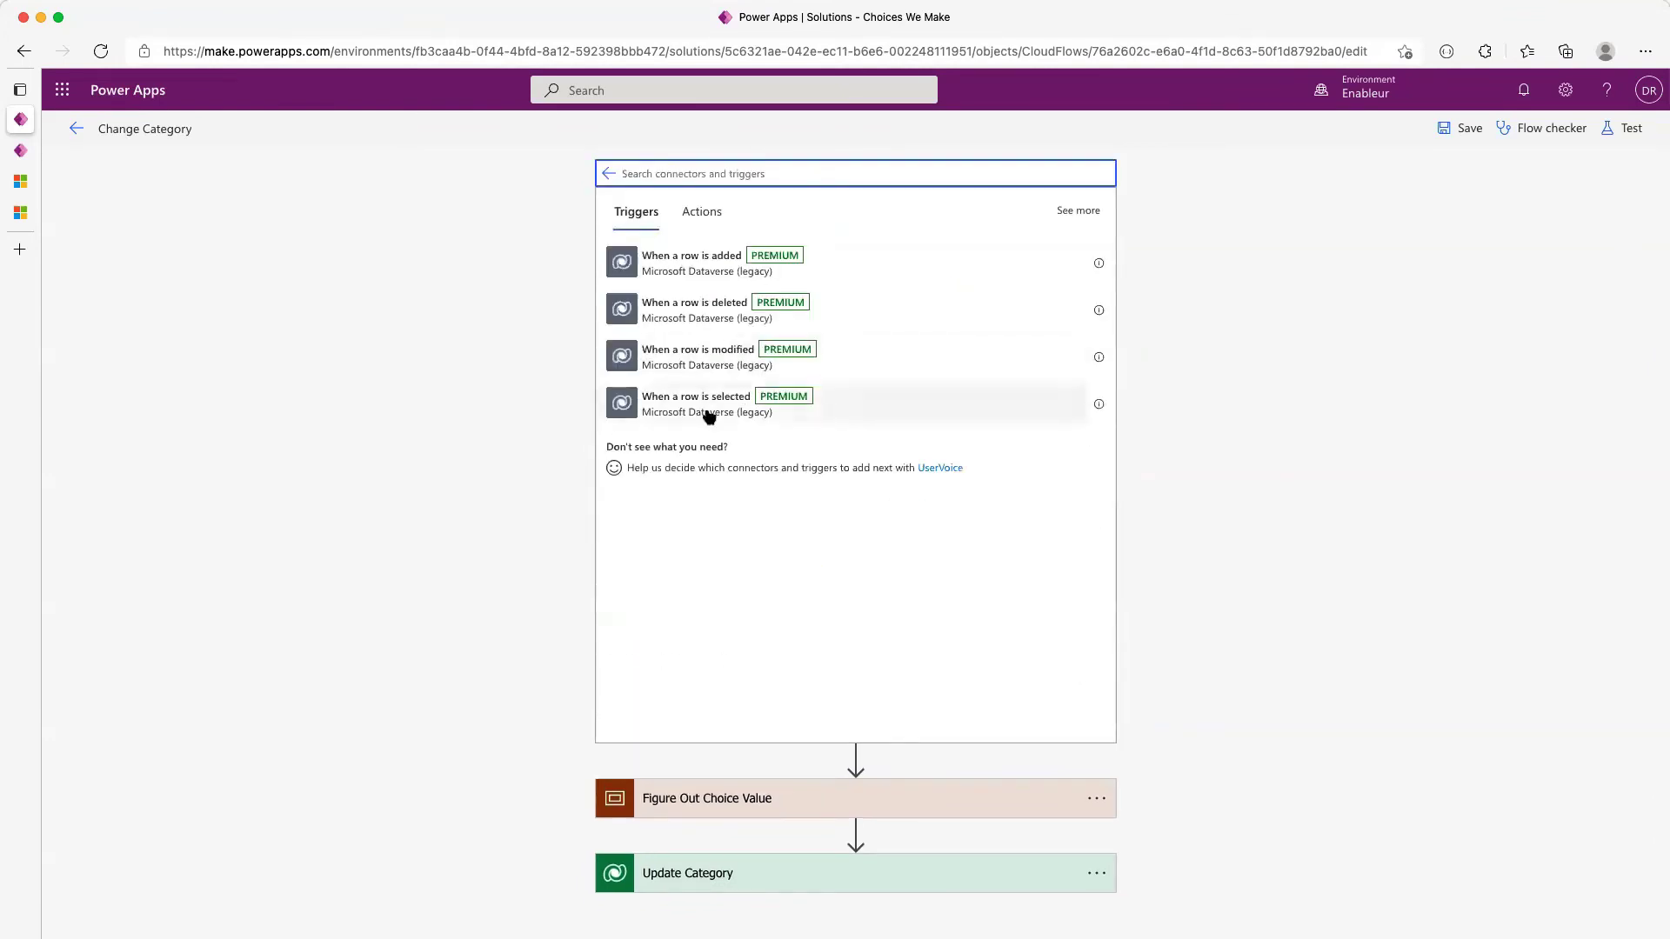
{"action": "left_click", "coordinate": [709, 413]}
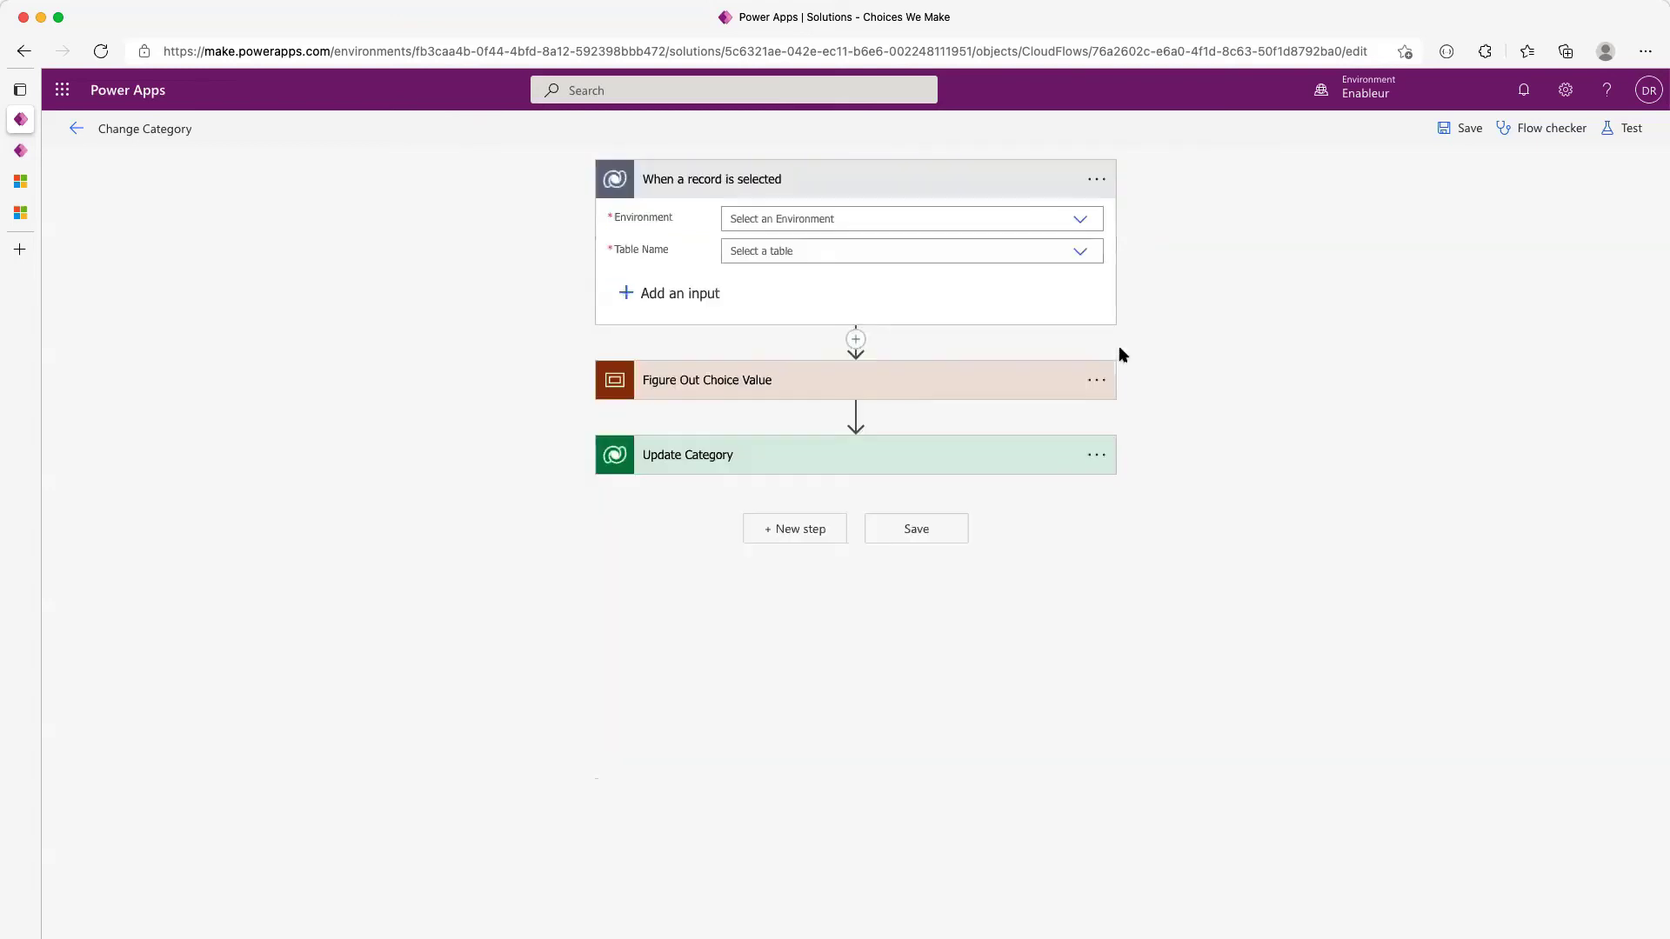
{"action": "left_click", "coordinate": [1020, 254]}
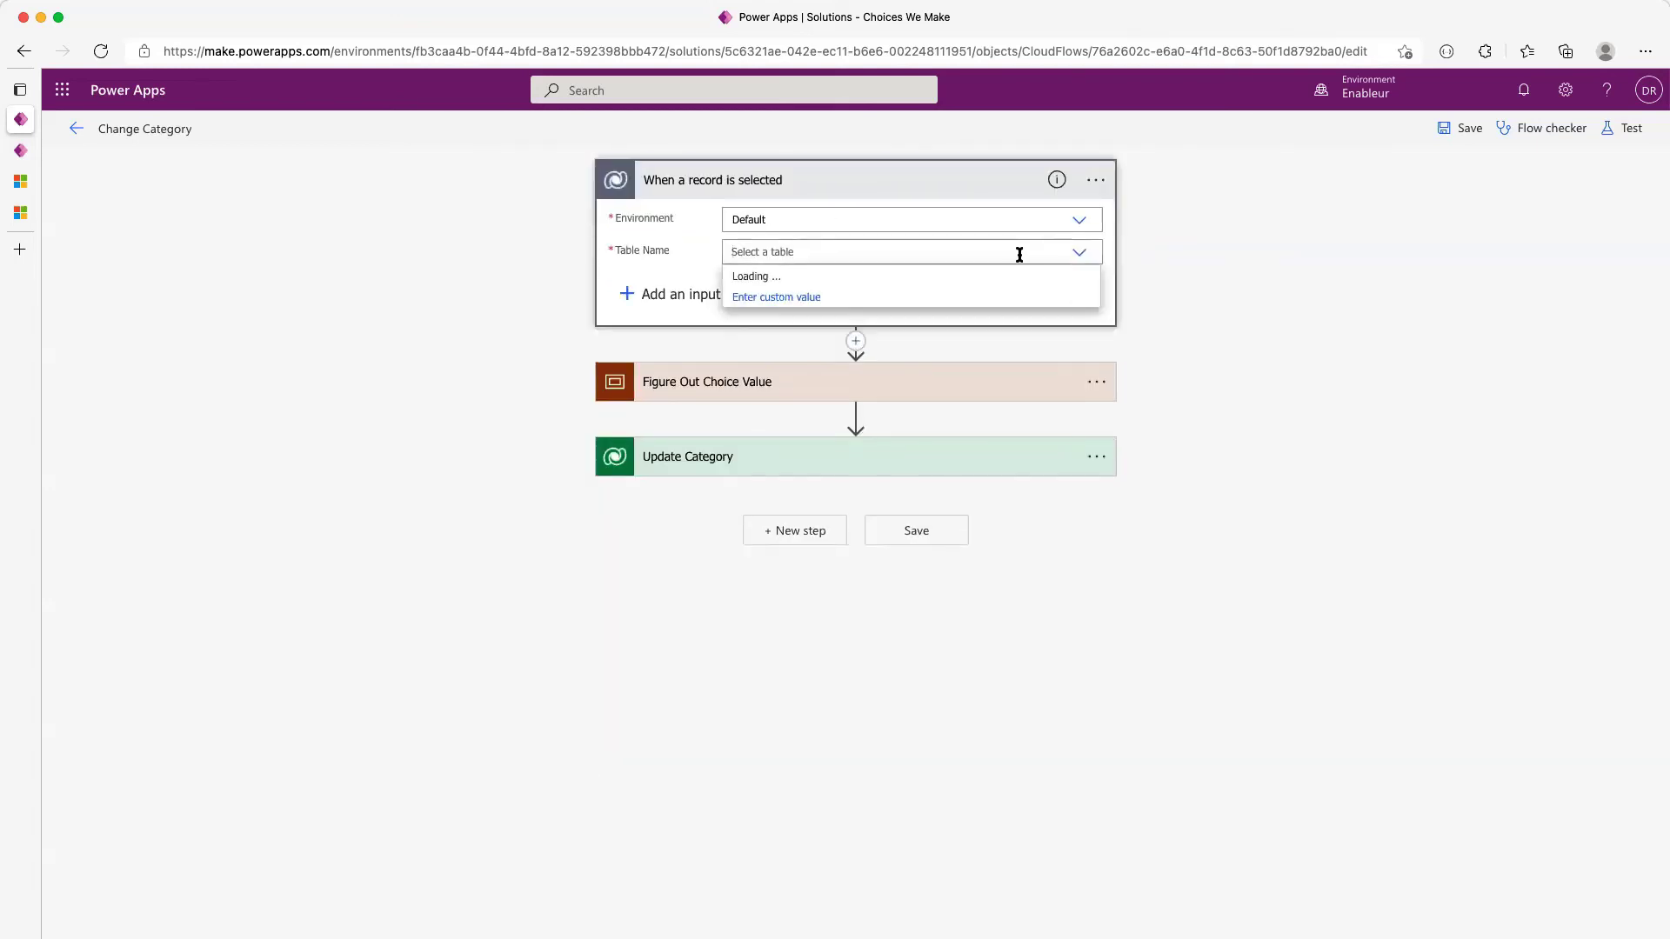
{"action": "type", "text": "prod"}
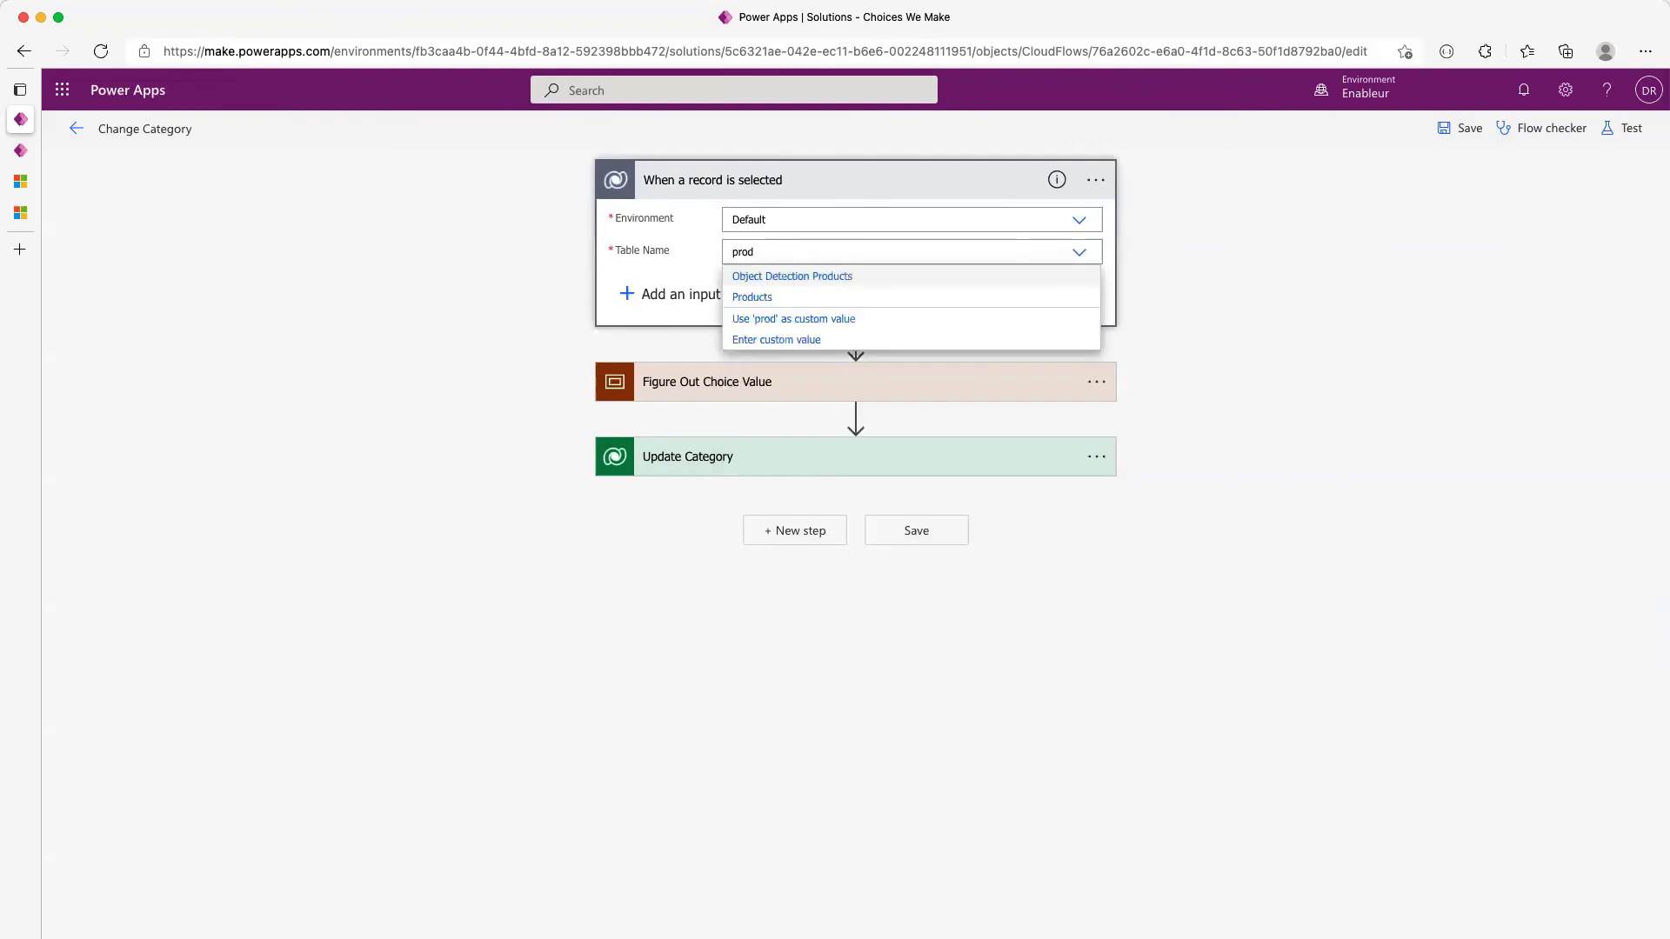
{"action": "left_click", "coordinate": [841, 300]}
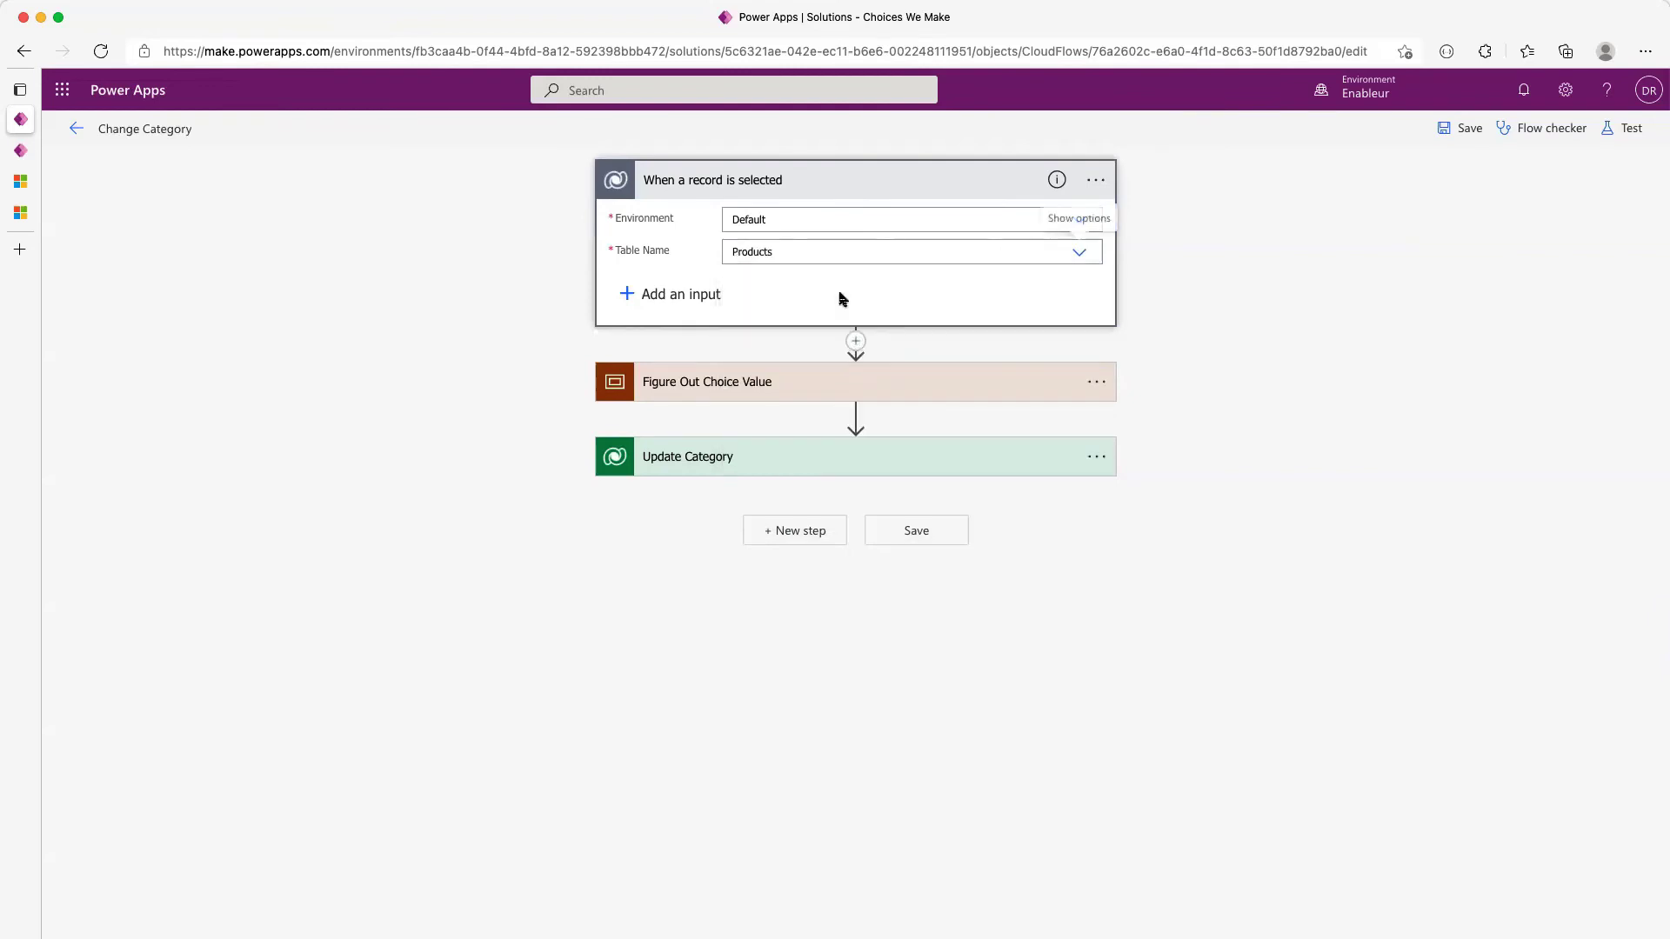
Add a user input named Category to the trigger and make it a drop-down list
{"action": "left_click", "coordinate": [680, 296]}
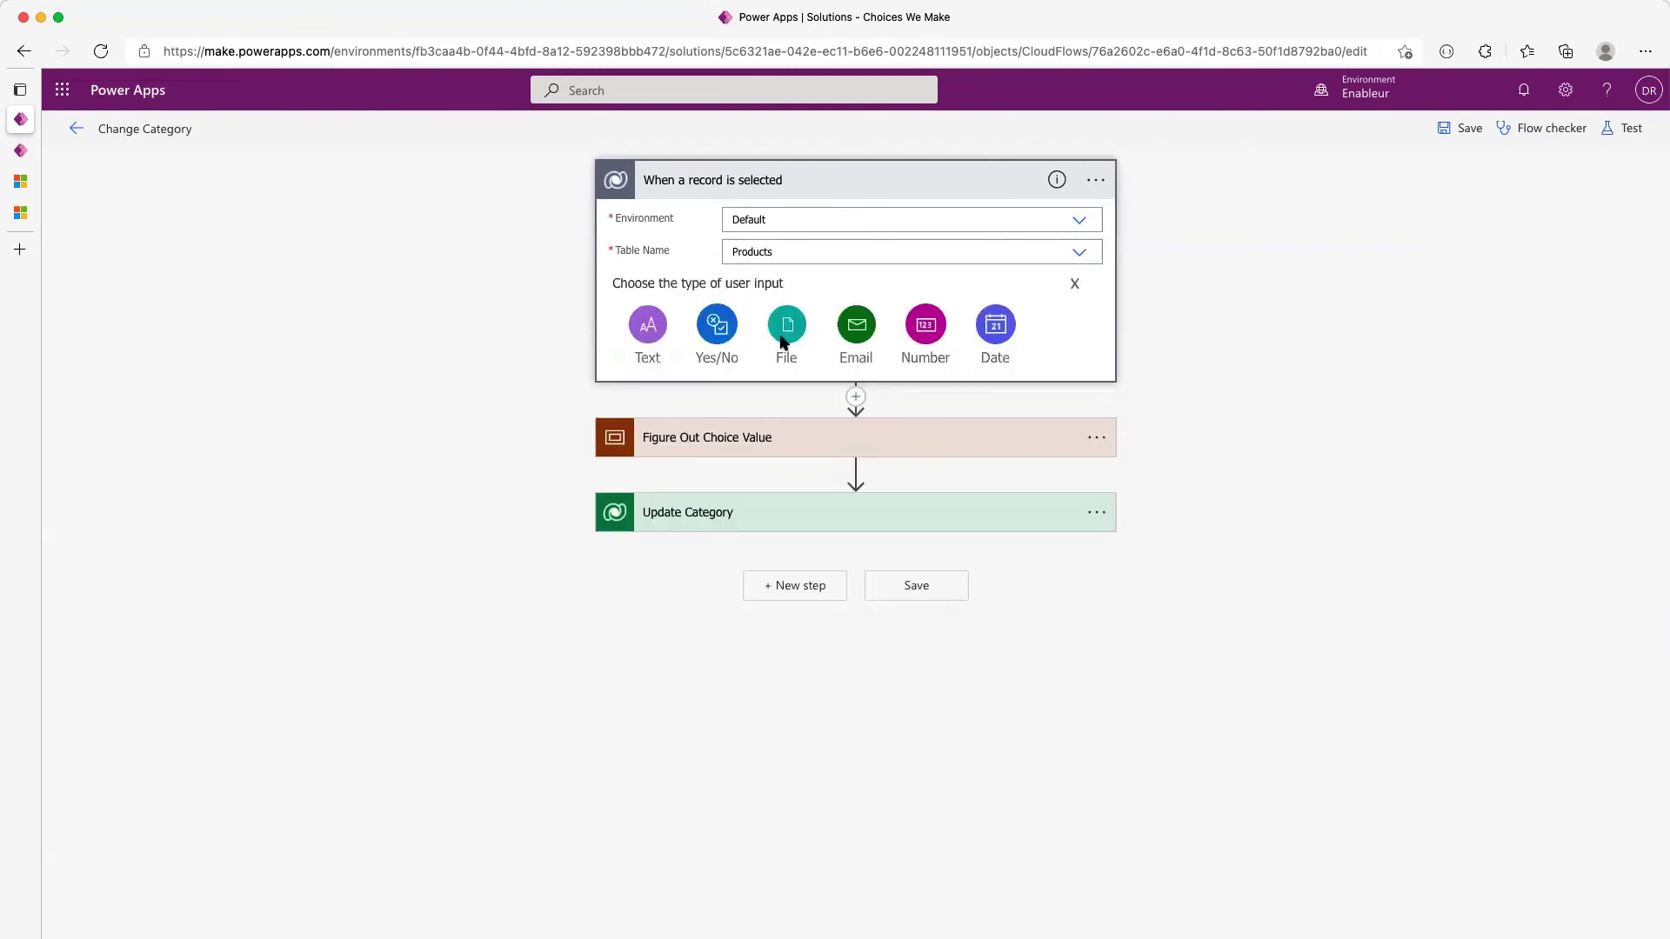
{"action": "left_click", "coordinate": [649, 328]}
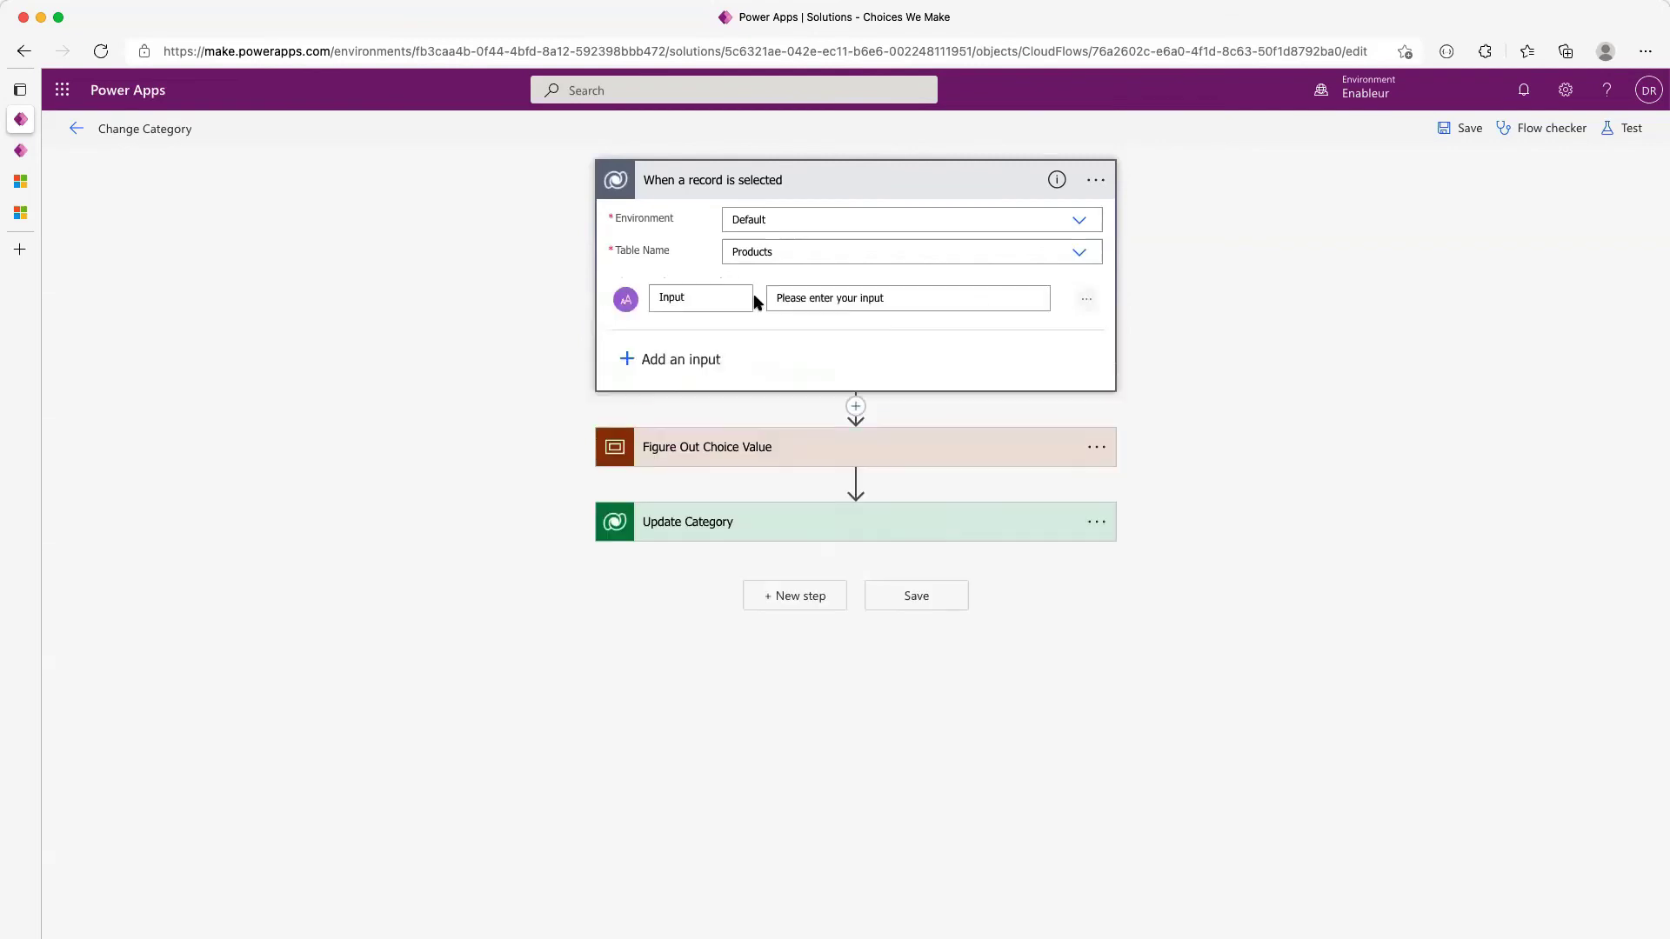
{"action": "type", "text": "Category"}
{"action": "left_click", "coordinate": [1087, 299]}
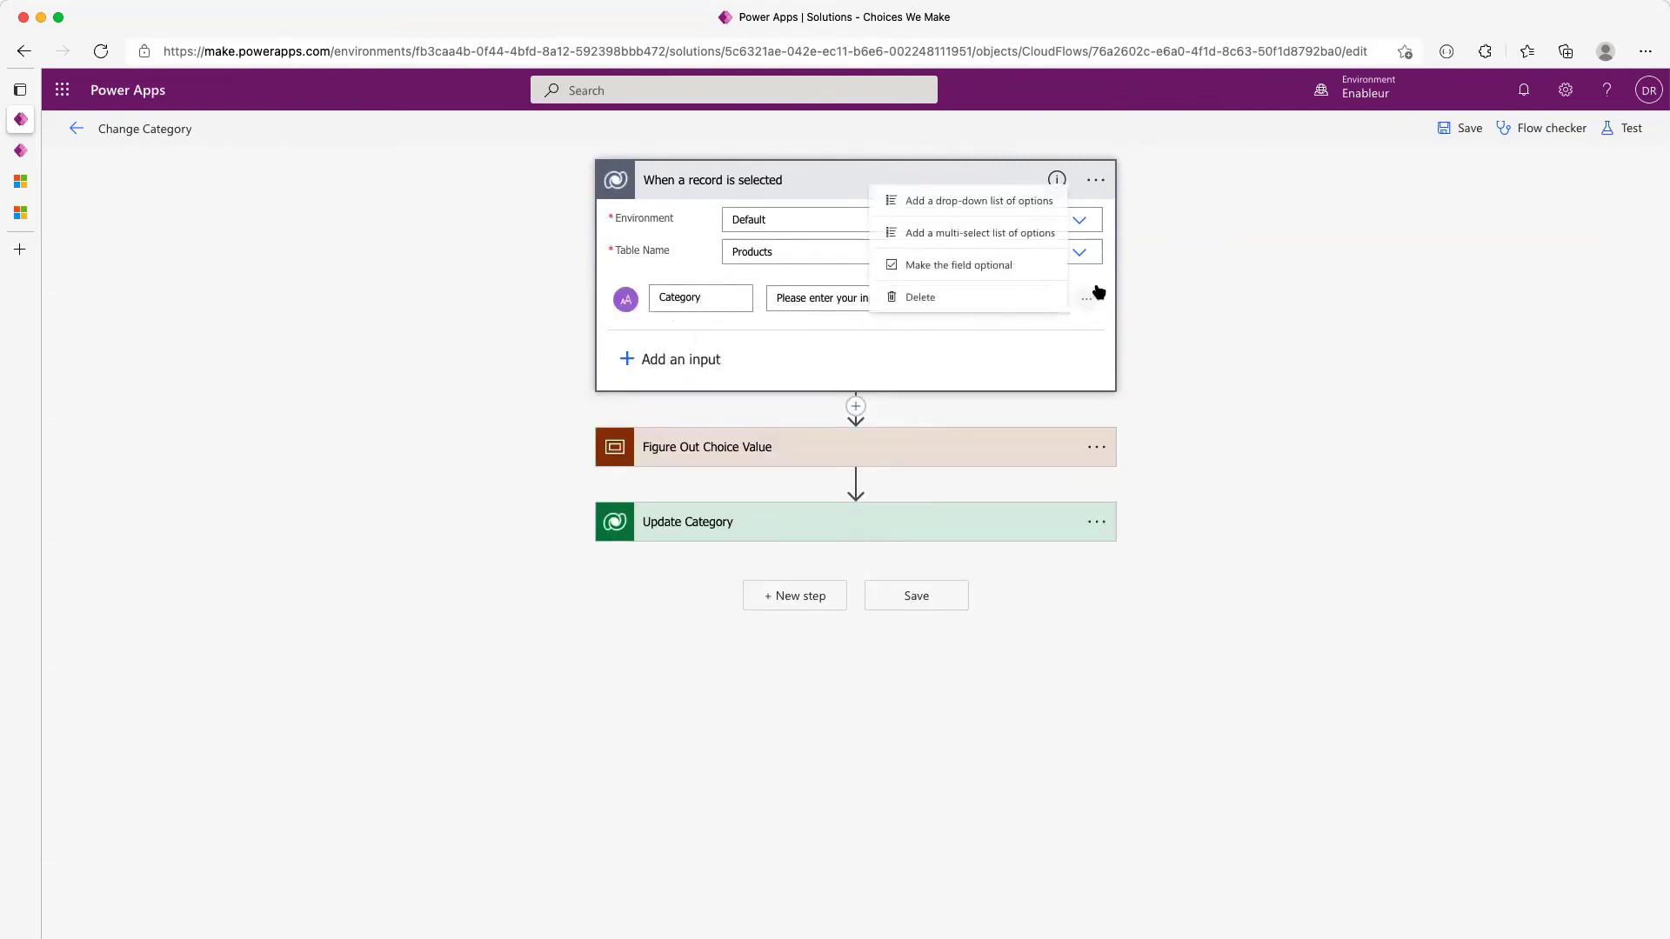
{"action": "left_click", "coordinate": [991, 209]}
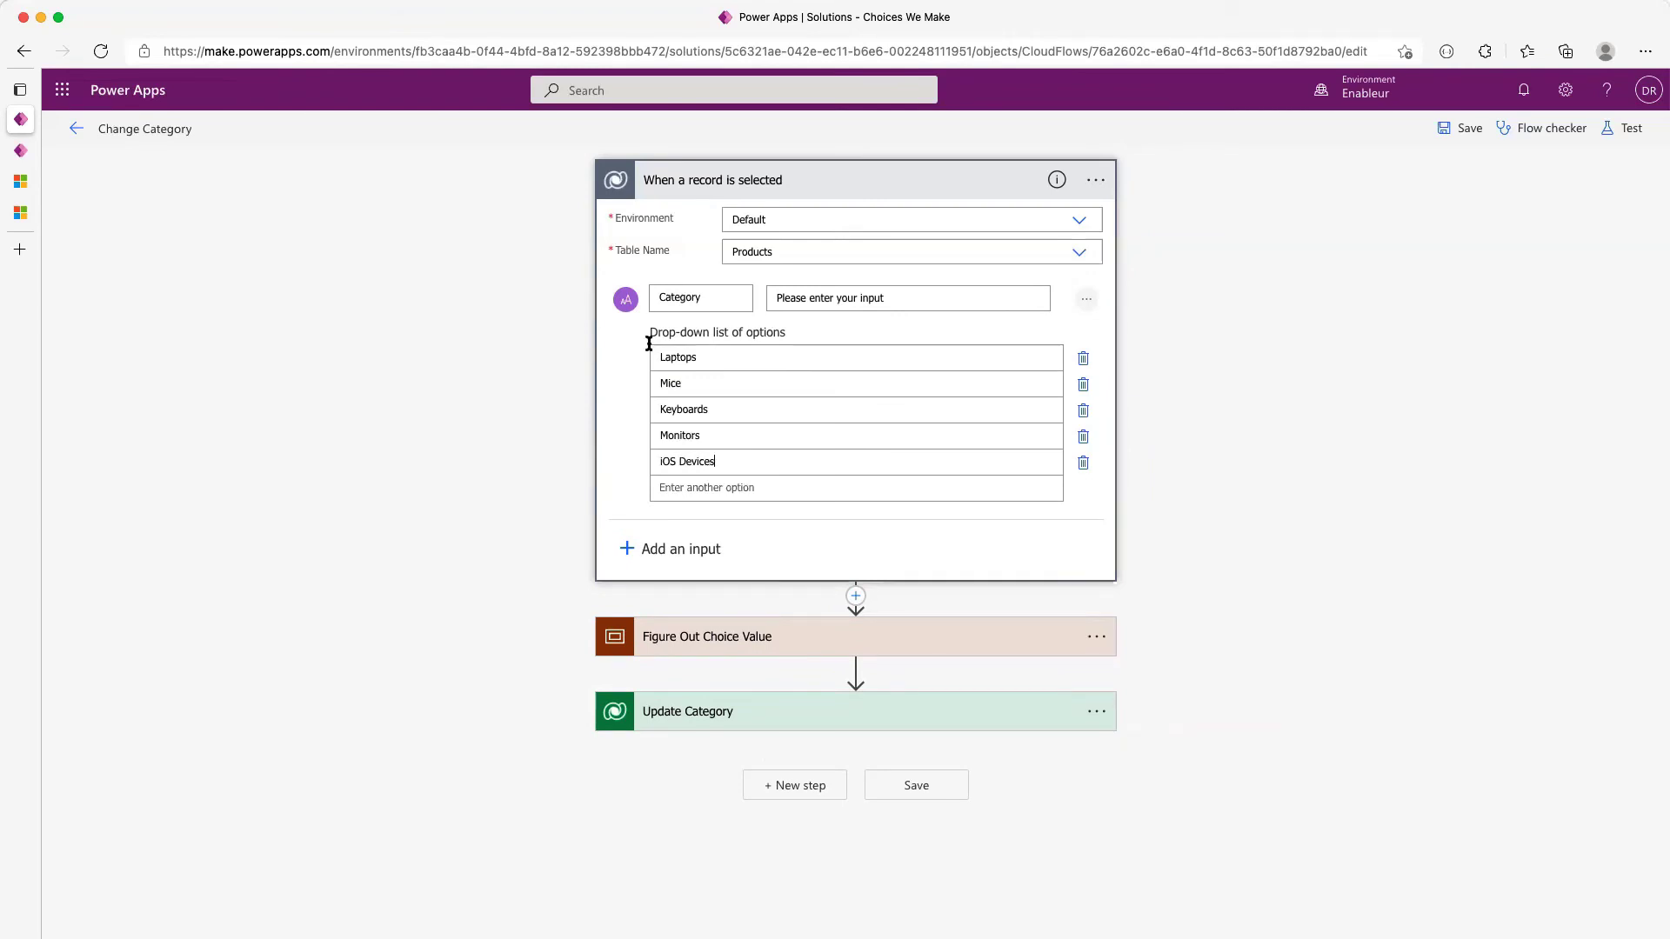
{"action": "left_click", "coordinate": [828, 543]}
Make the ThereIsOnlyOne filter compare labels against the trigger's dynamic Category input
{"action": "left_click", "coordinate": [948, 185]}
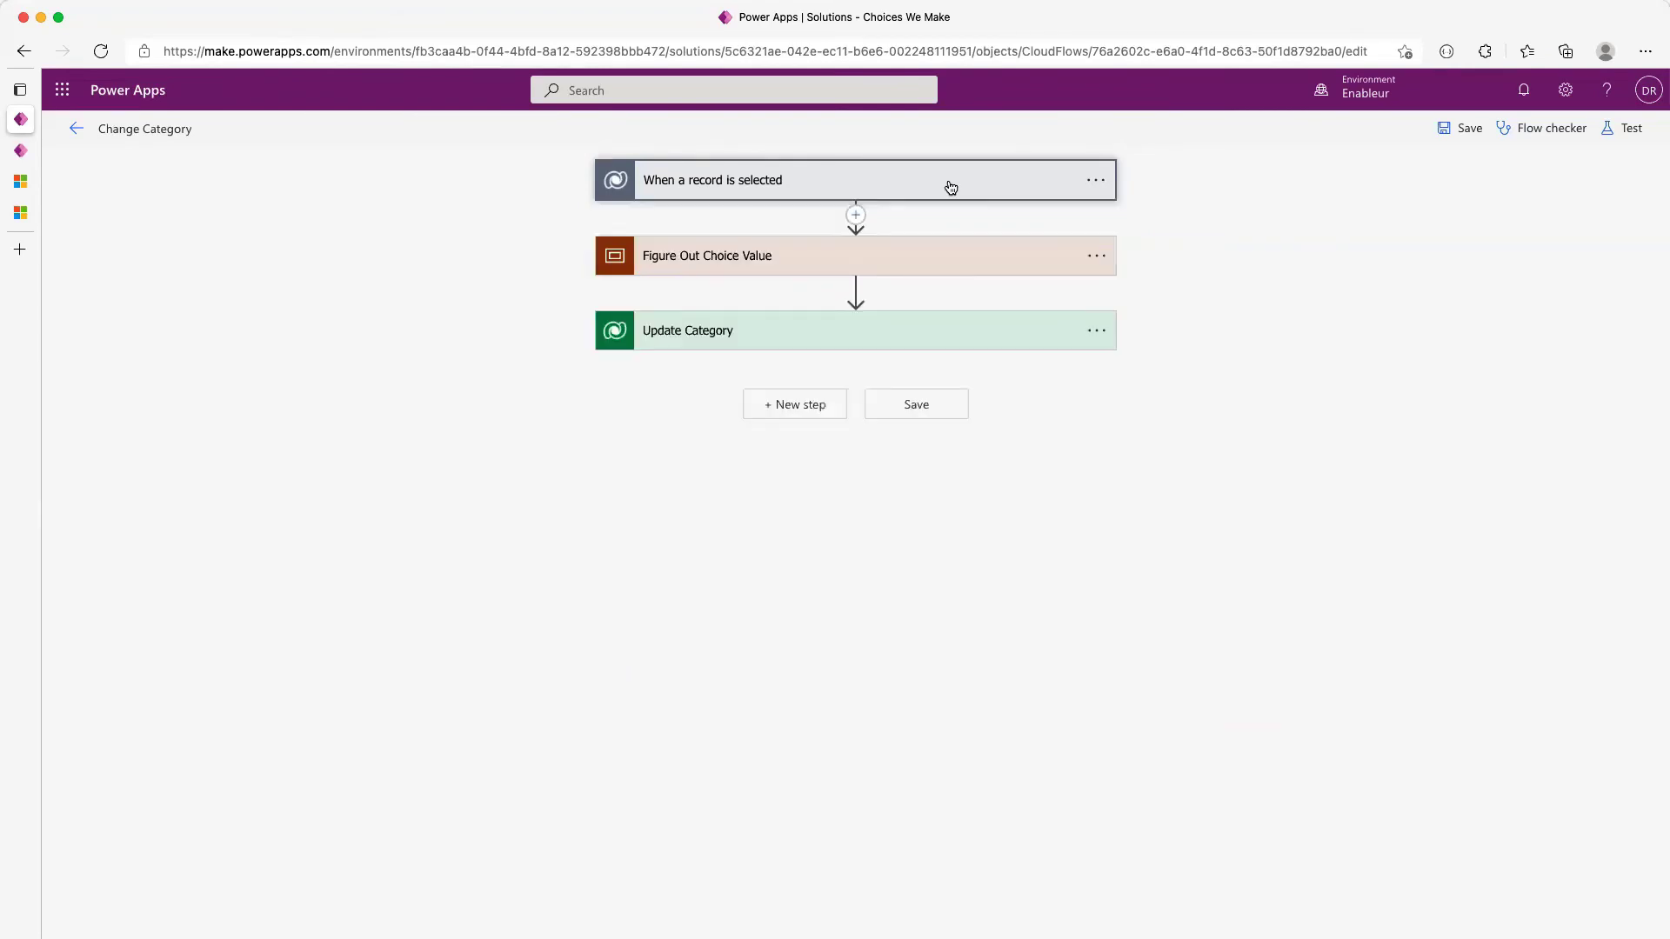
{"action": "left_click", "coordinate": [890, 261]}
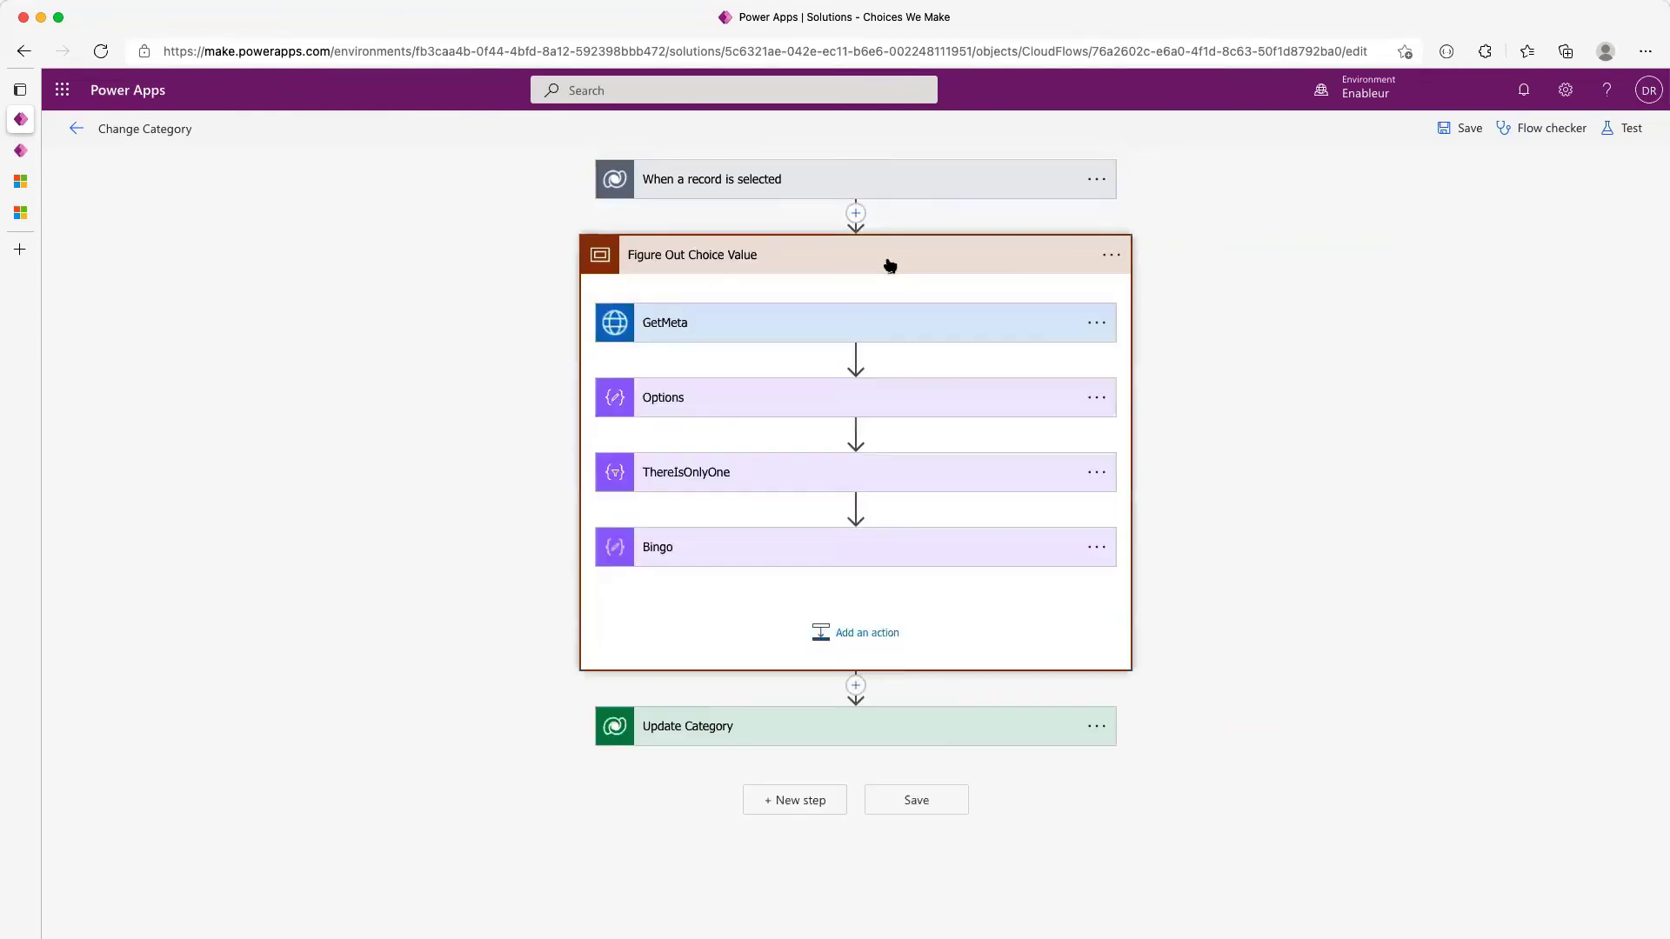
{"action": "left_click", "coordinate": [779, 324]}
{"action": "left_click", "coordinate": [775, 321]}
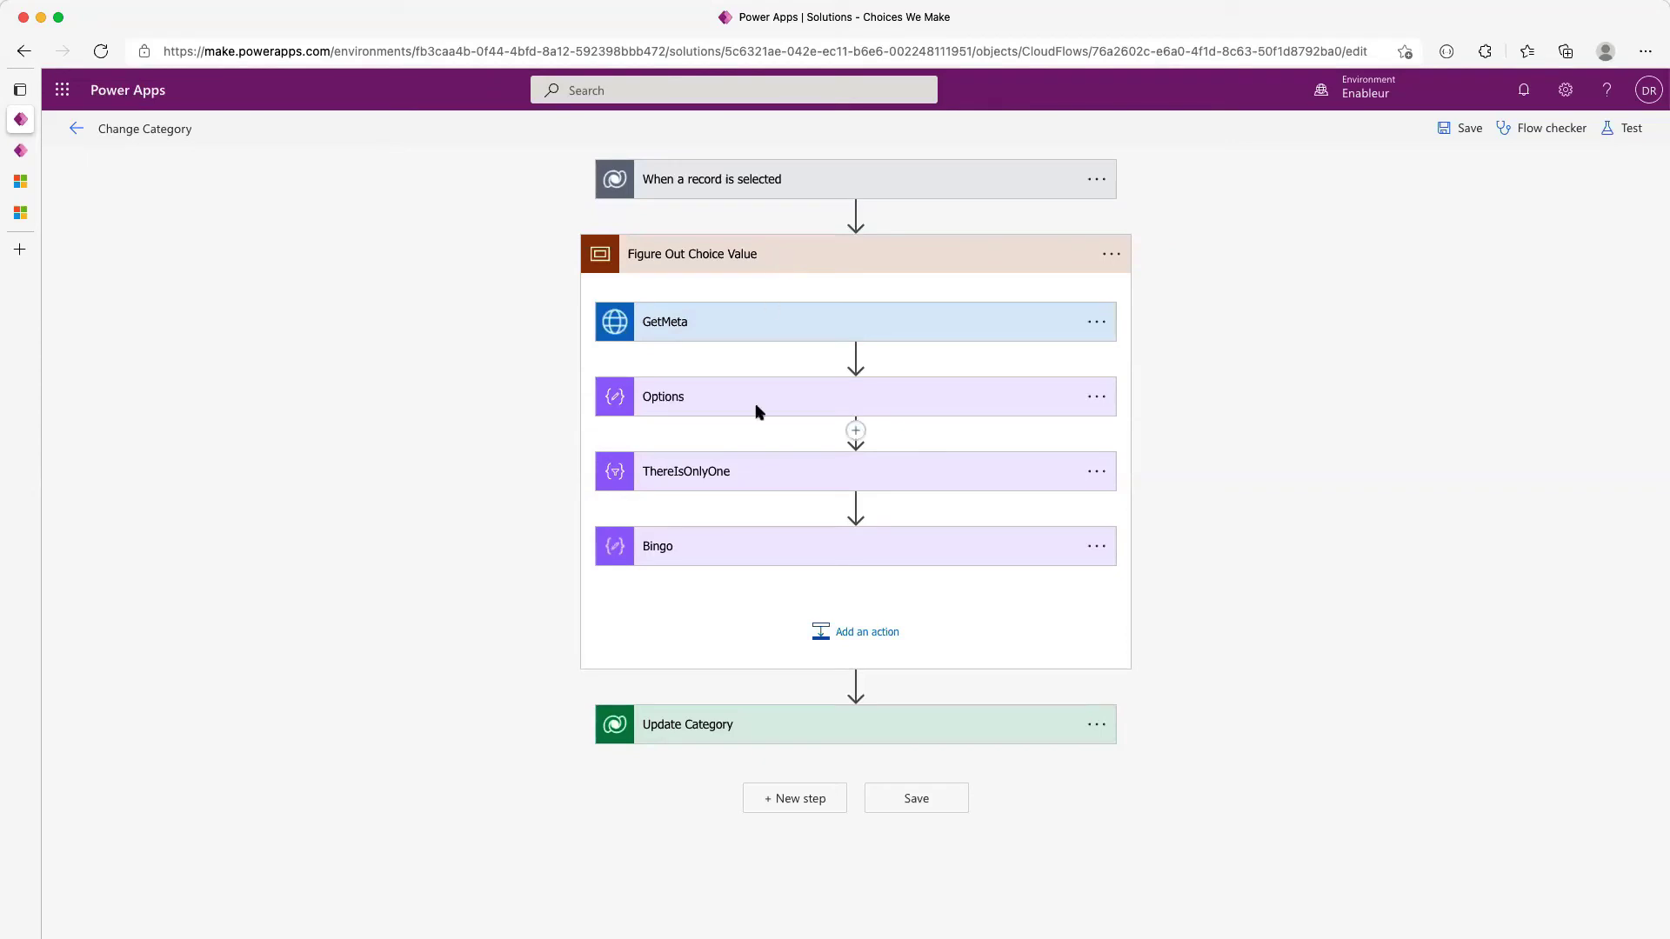
{"action": "left_click", "coordinate": [754, 476]}
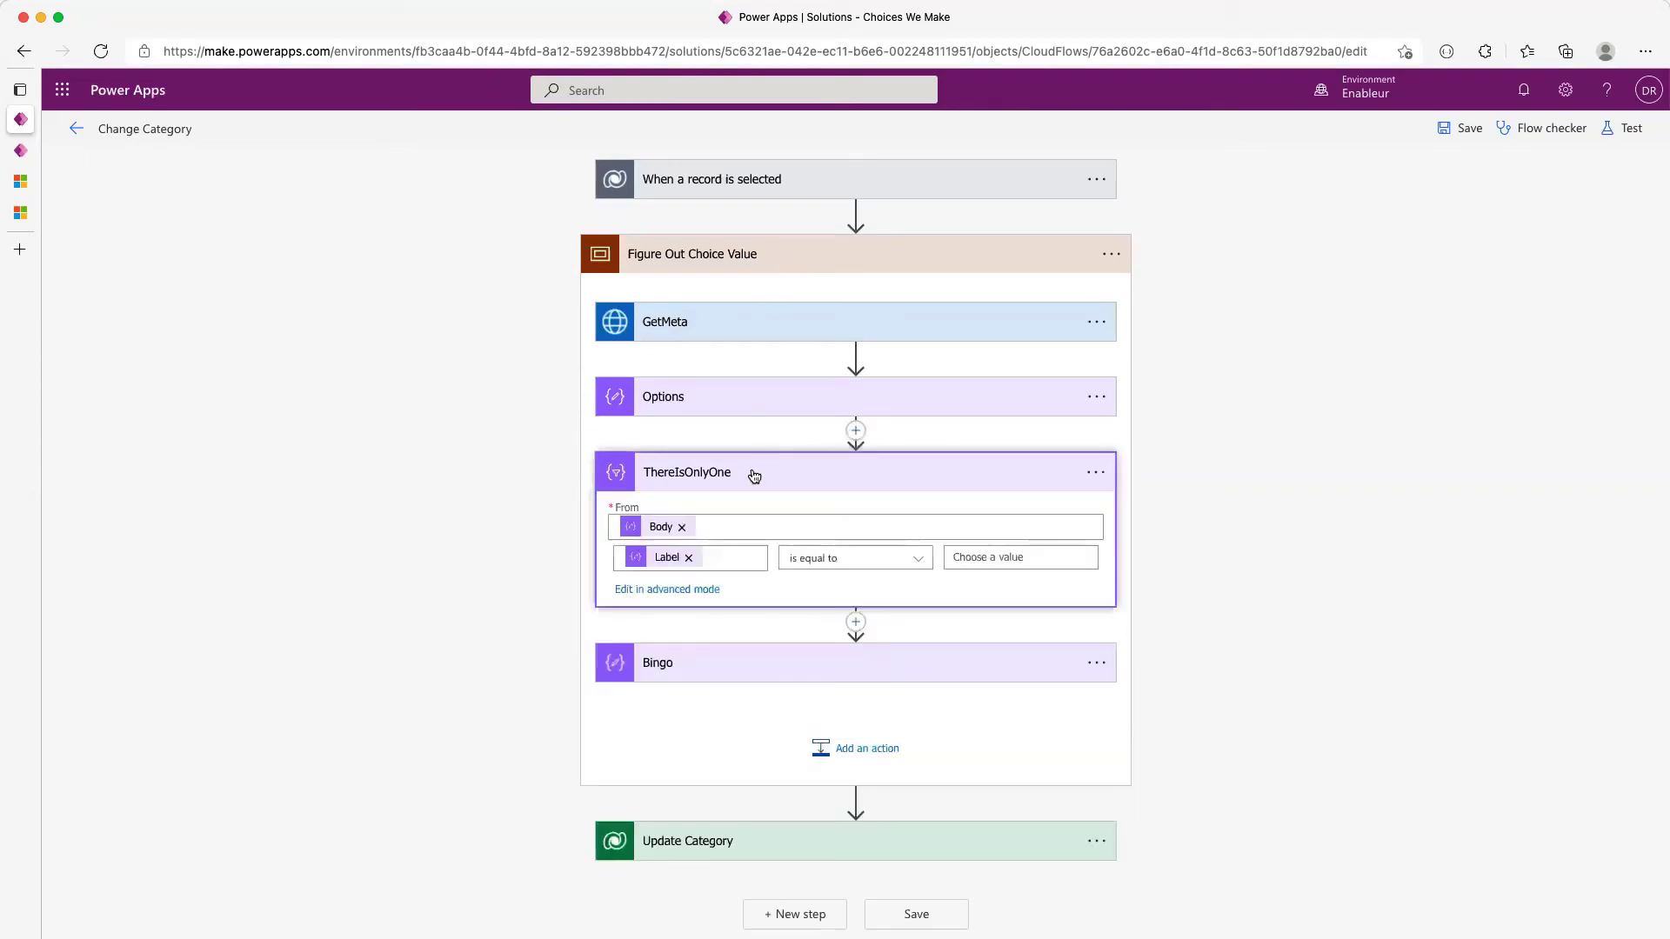
{"action": "left_click", "coordinate": [960, 560]}
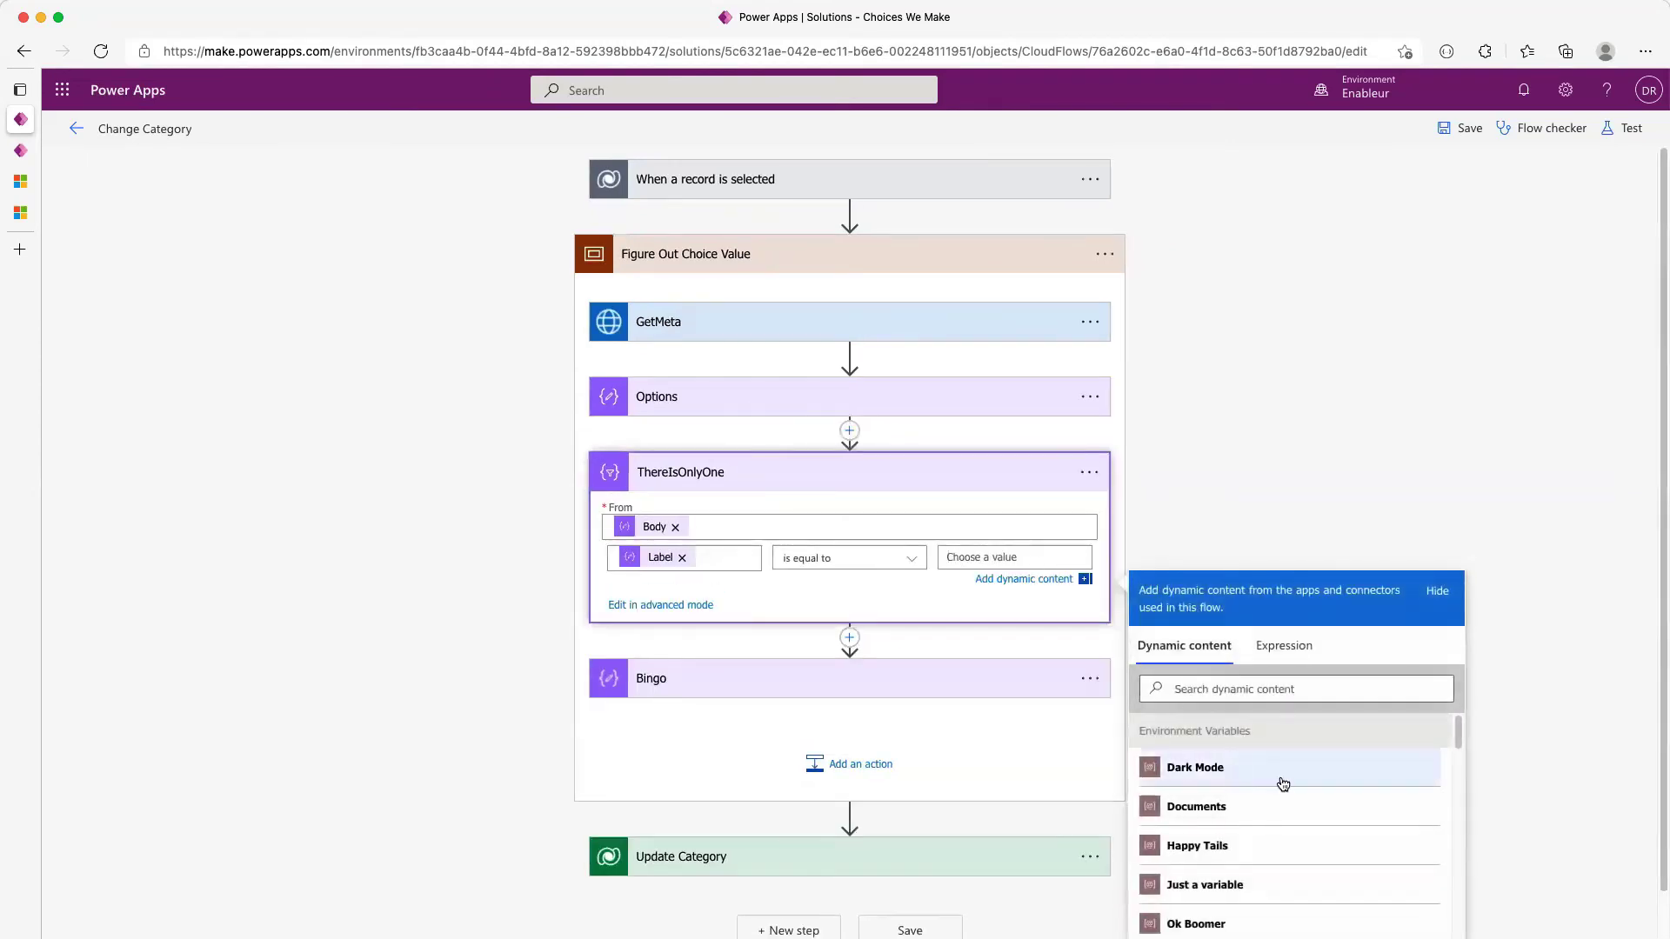
{"action": "scroll", "coordinate": [1287, 777], "scroll_direction": "down", "scroll_amount": 5}
{"action": "scroll", "coordinate": [1302, 863], "scroll_direction": "down", "scroll_amount": 8}
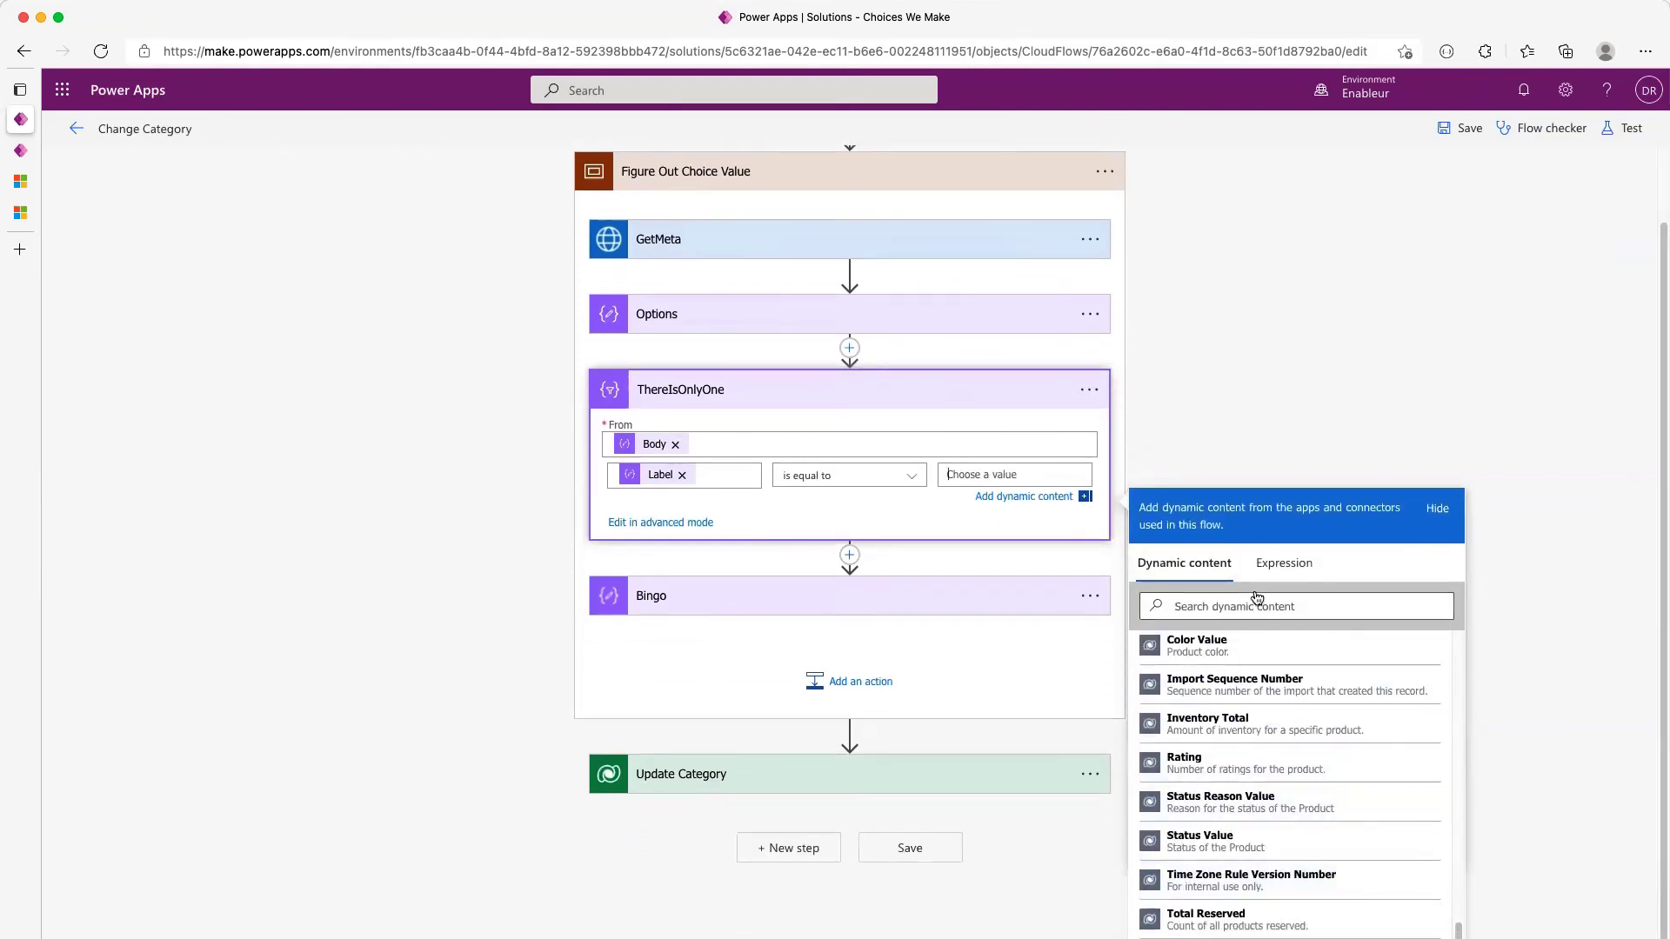
{"action": "left_click", "coordinate": [1230, 603]}
{"action": "type", "text": "cate"}
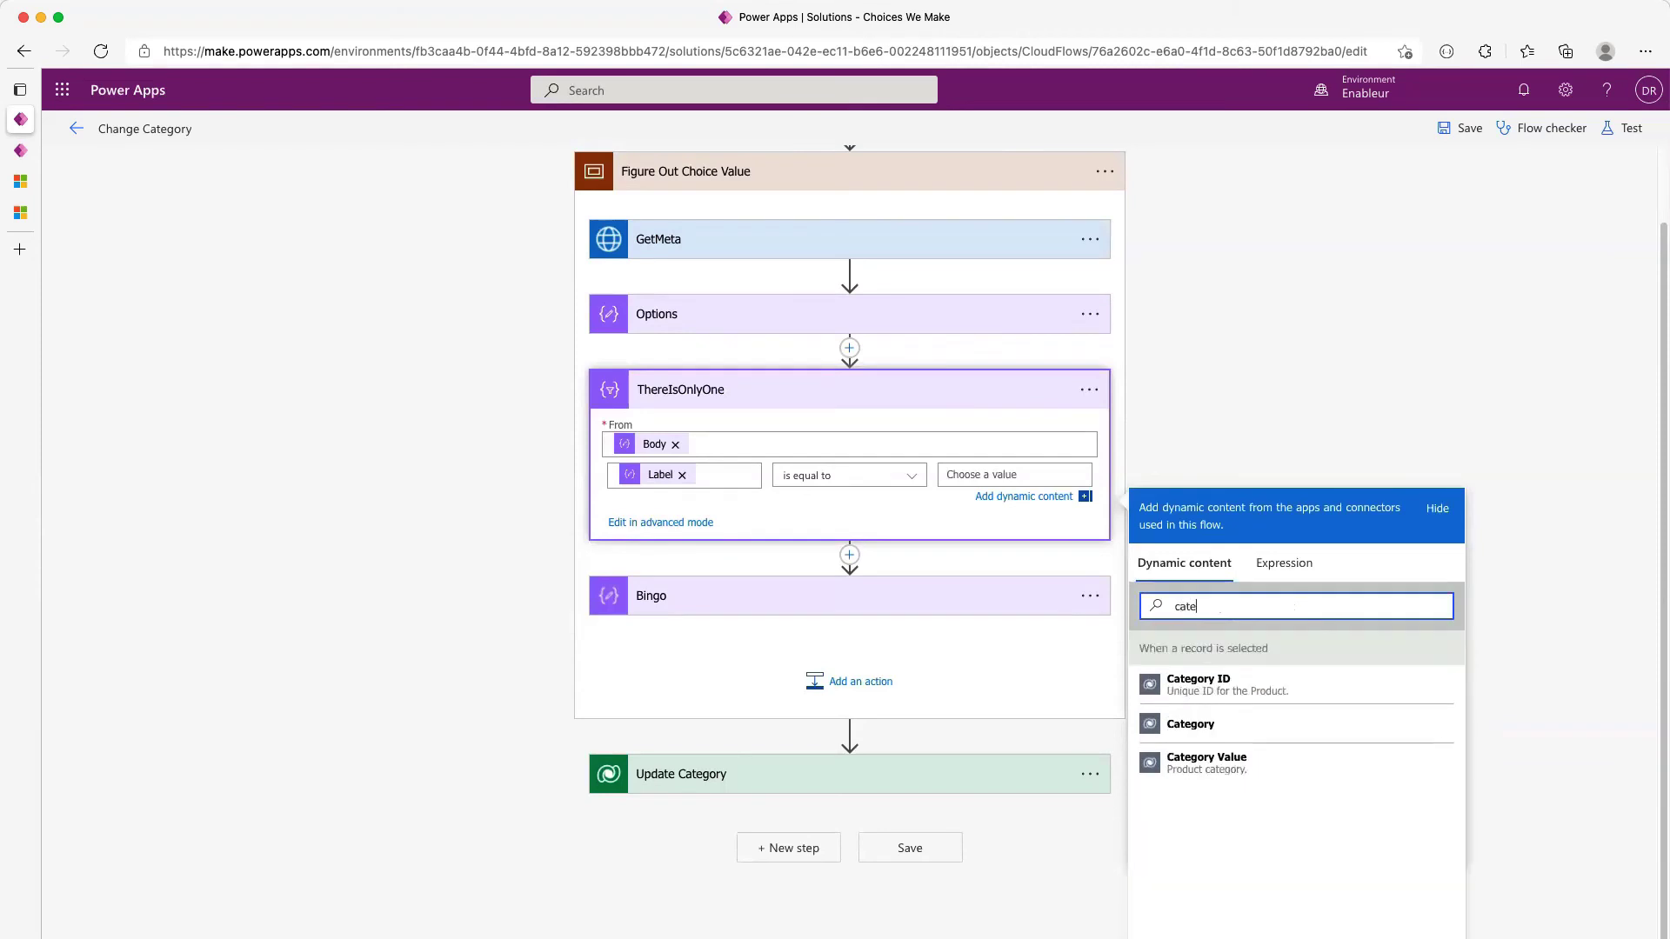
{"action": "left_click", "coordinate": [1191, 725]}
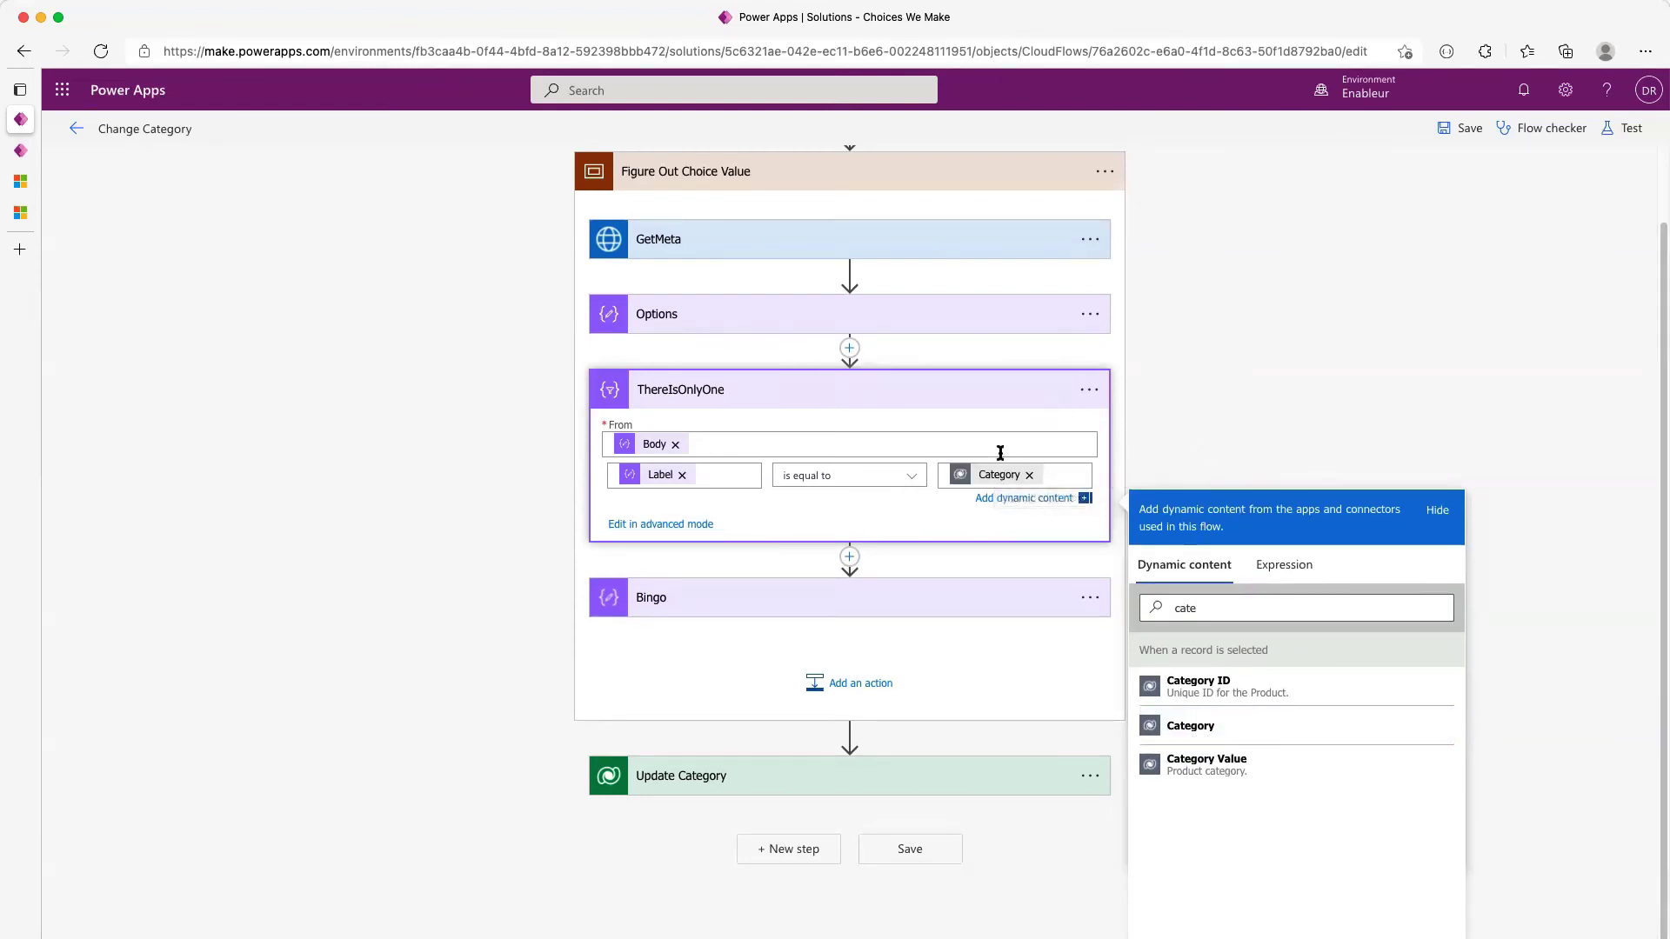
{"action": "left_click", "coordinate": [999, 403]}
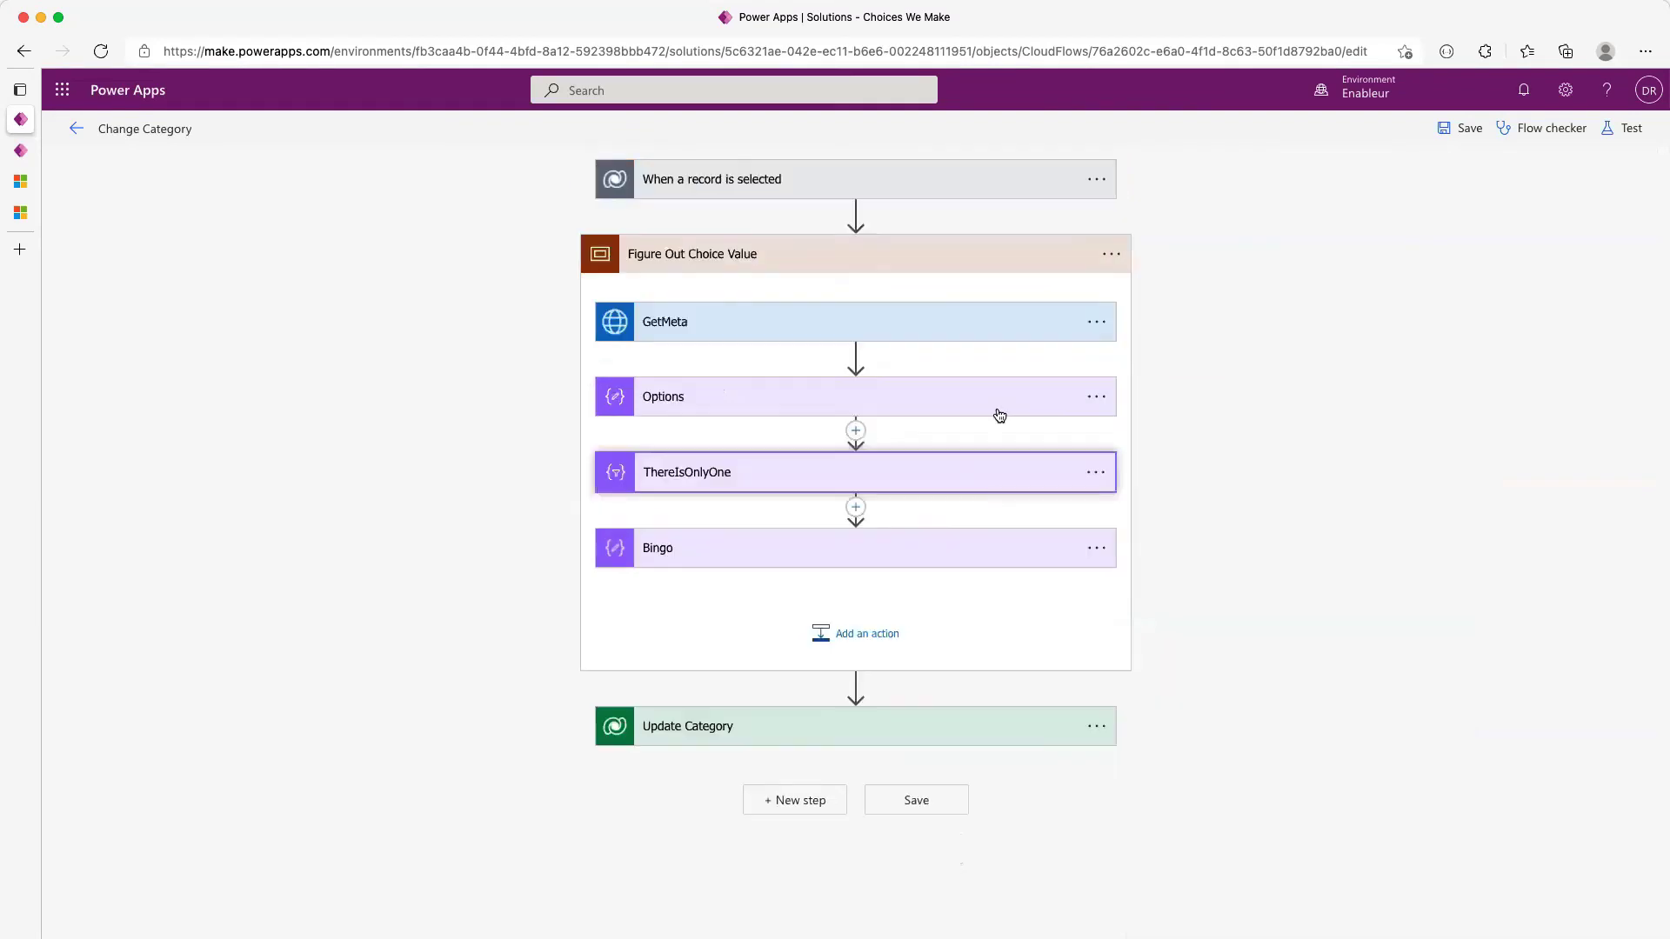
Replace Update Category's hard-coded Row ID GUID with the triggering Product and save the flow
{"action": "left_click", "coordinate": [942, 727]}
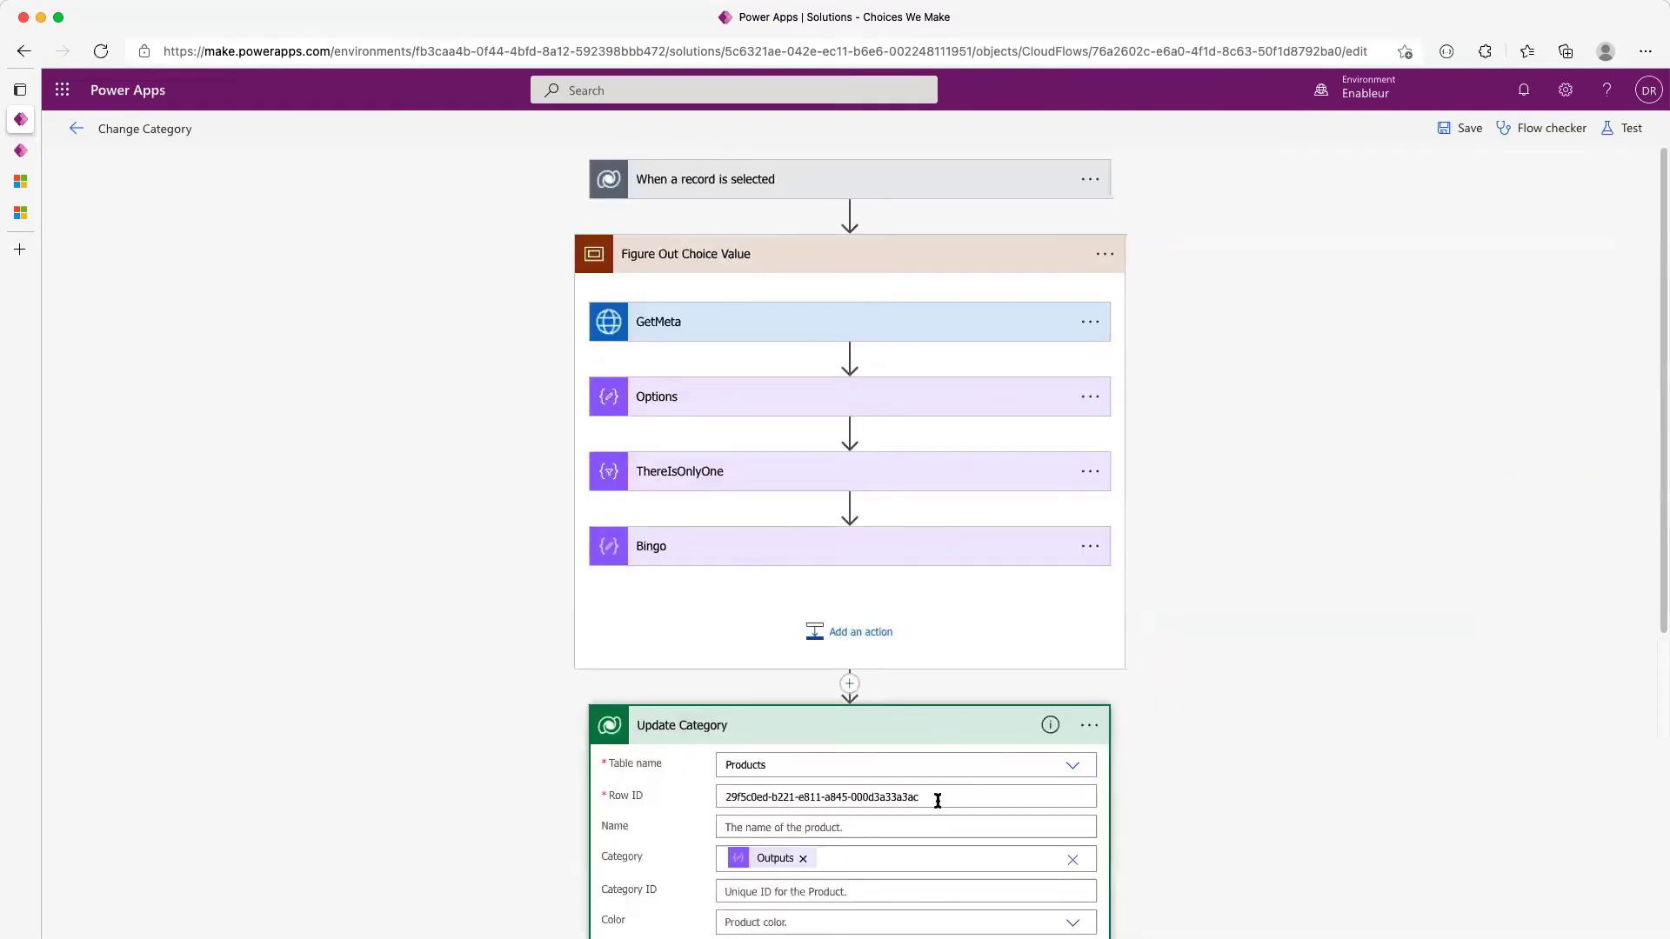
{"action": "left_click_drag", "start_coordinate": [938, 801], "coordinate": [693, 796]}
{"action": "key", "text": "BackSpace"}
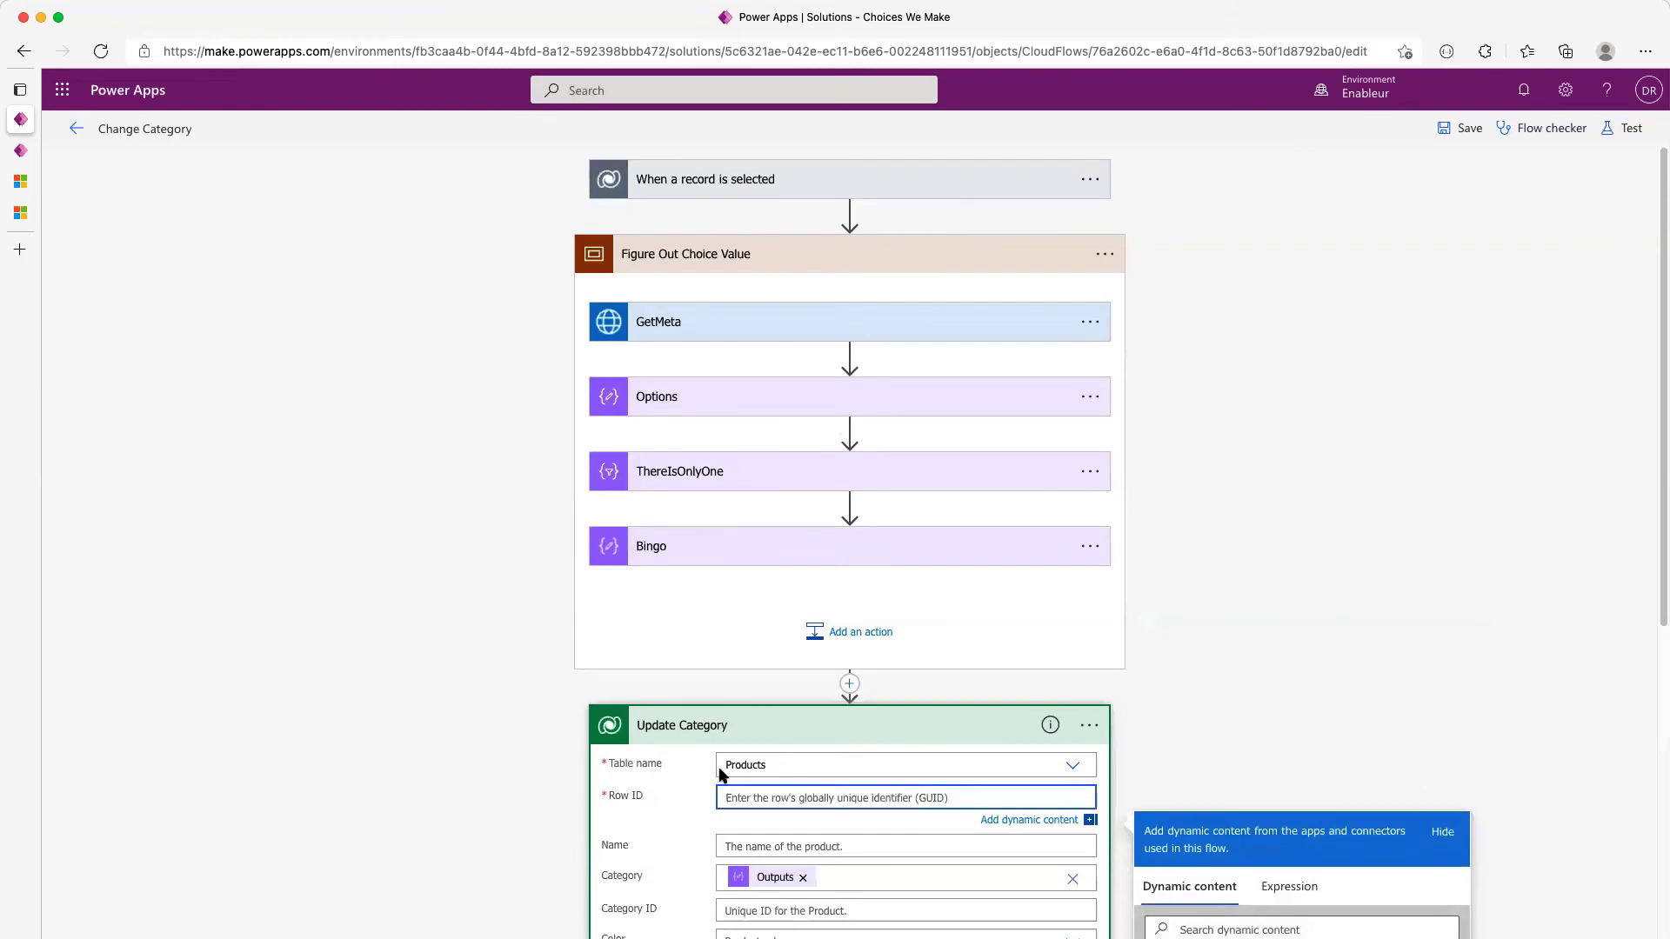
{"action": "scroll", "coordinate": [1405, 760], "scroll_direction": "down", "scroll_amount": 7}
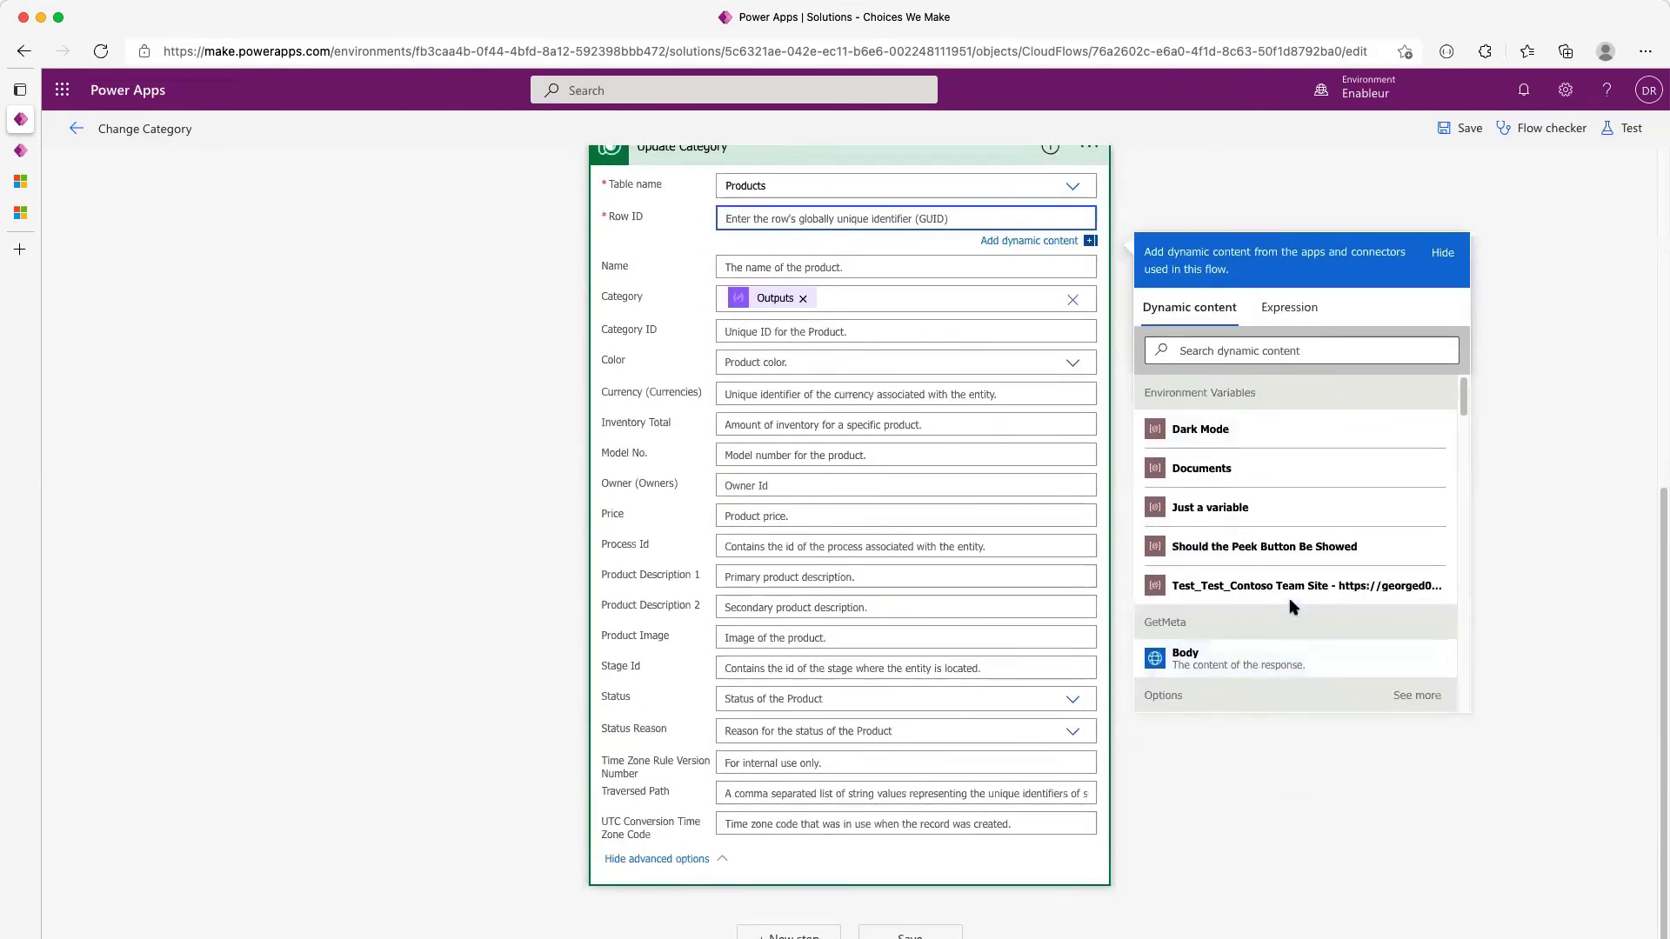
{"action": "left_click_drag", "start_coordinate": [1463, 396], "coordinate": [1462, 581]}
{"action": "left_click", "coordinate": [1218, 501]}
{"action": "key", "text": "super+s"}
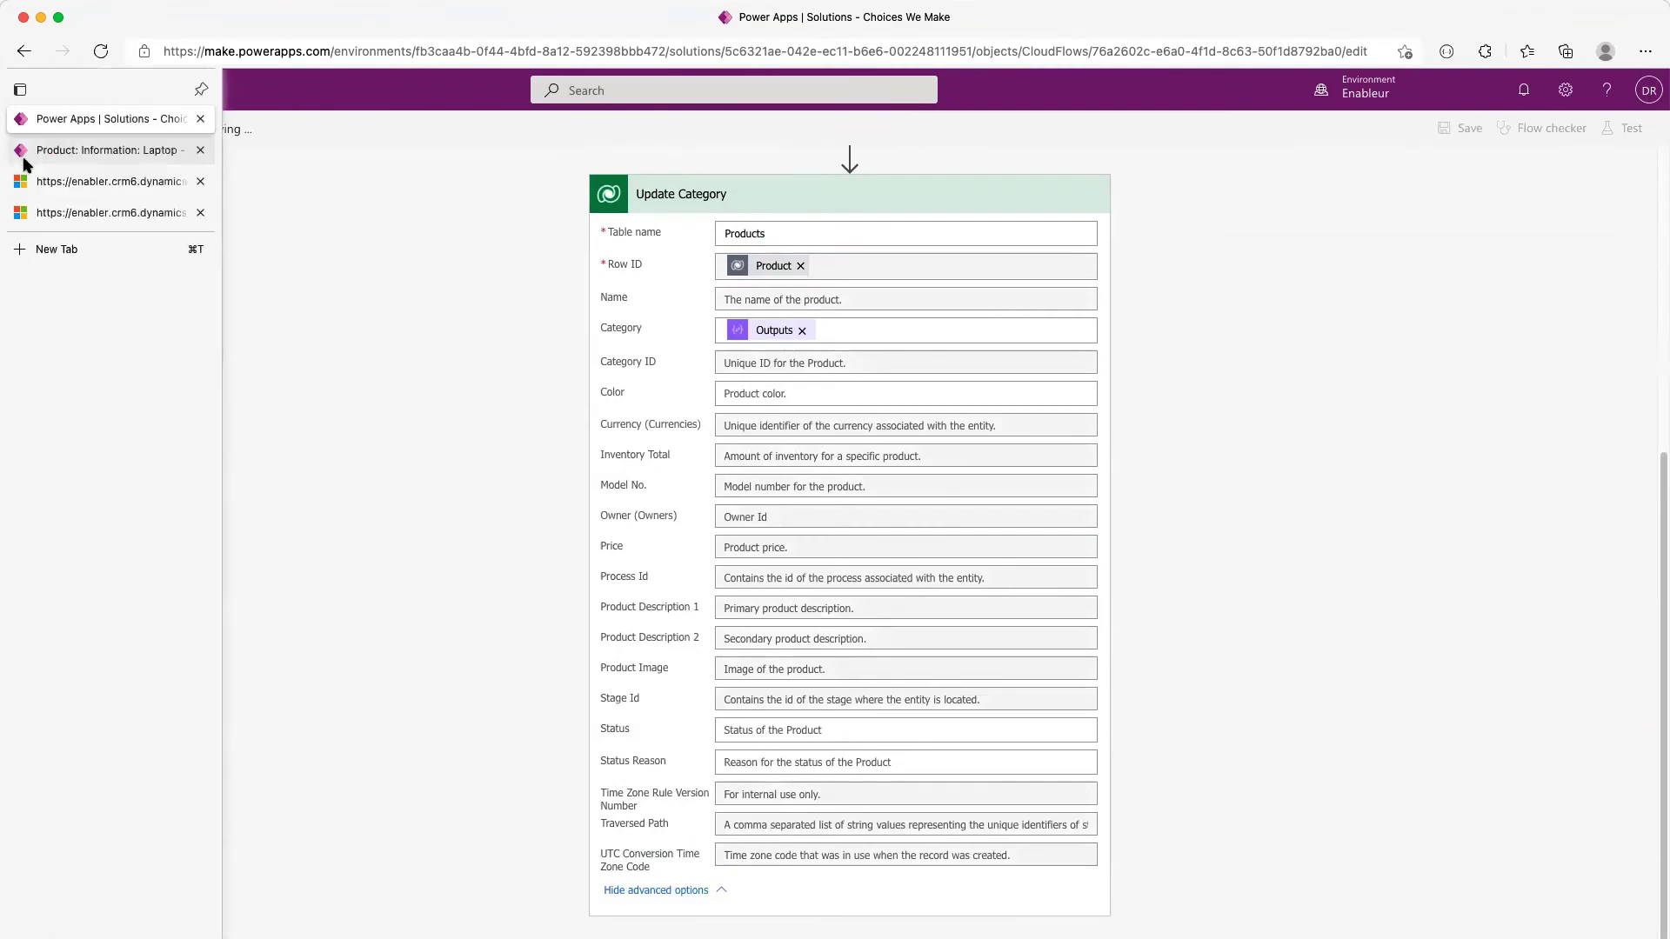
Reload the Laptop record and run Change Category on it with Monitors as the input
{"action": "left_click", "coordinate": [31, 153]}
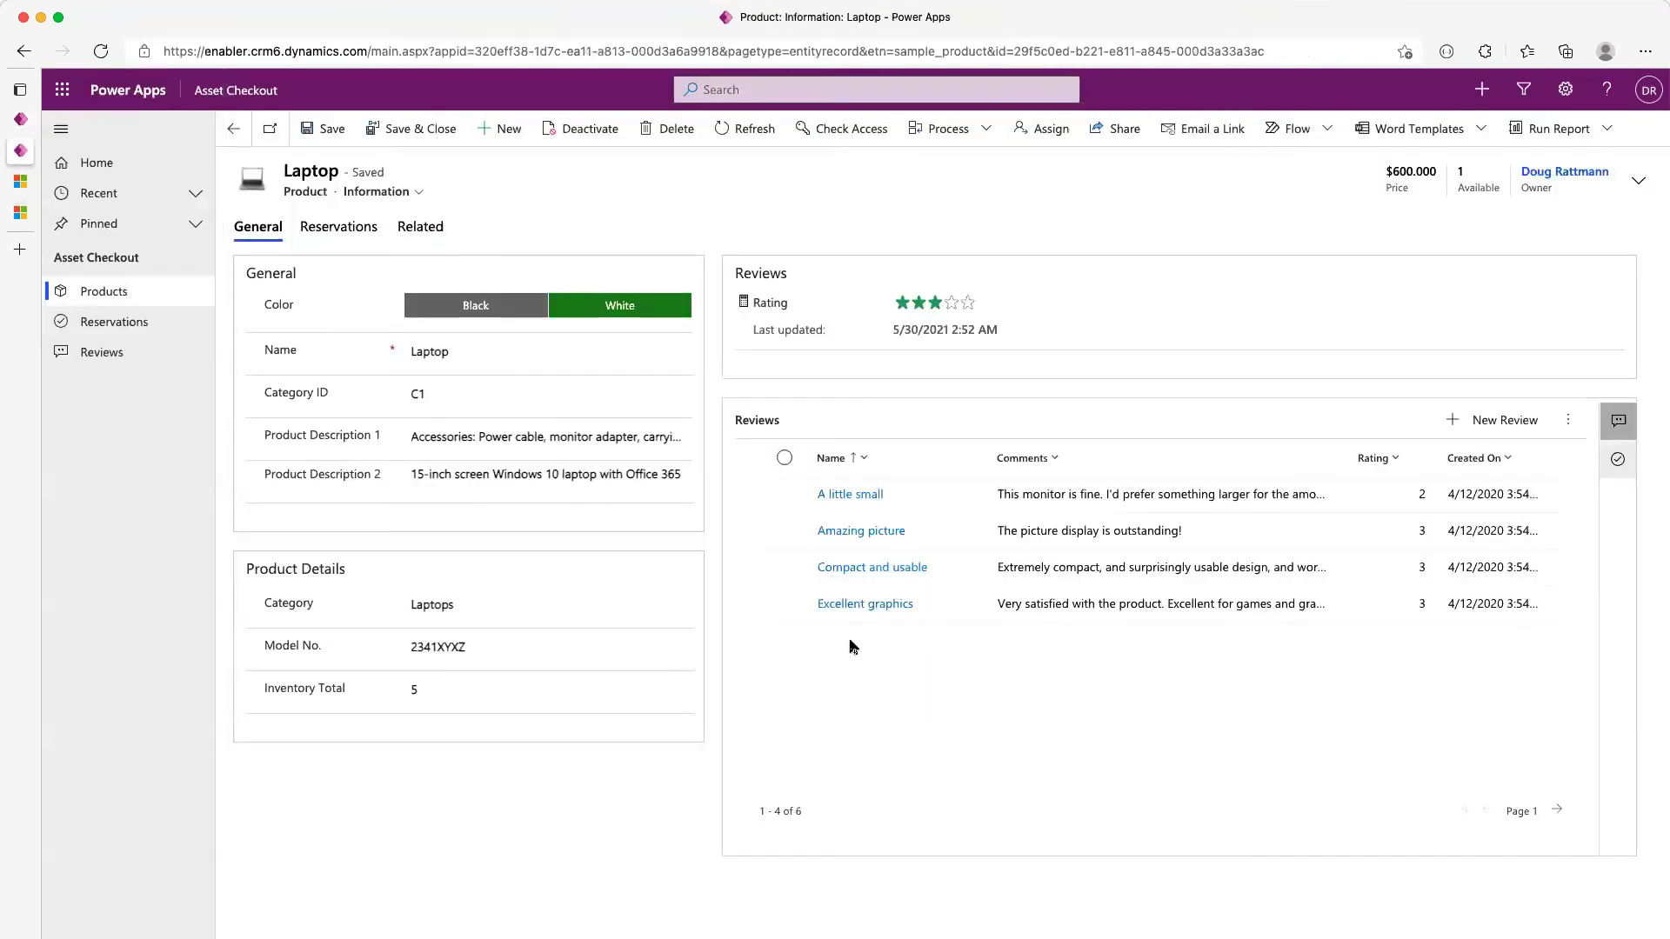
{"action": "key", "text": "super+r"}
{"action": "left_click", "coordinate": [1296, 128]}
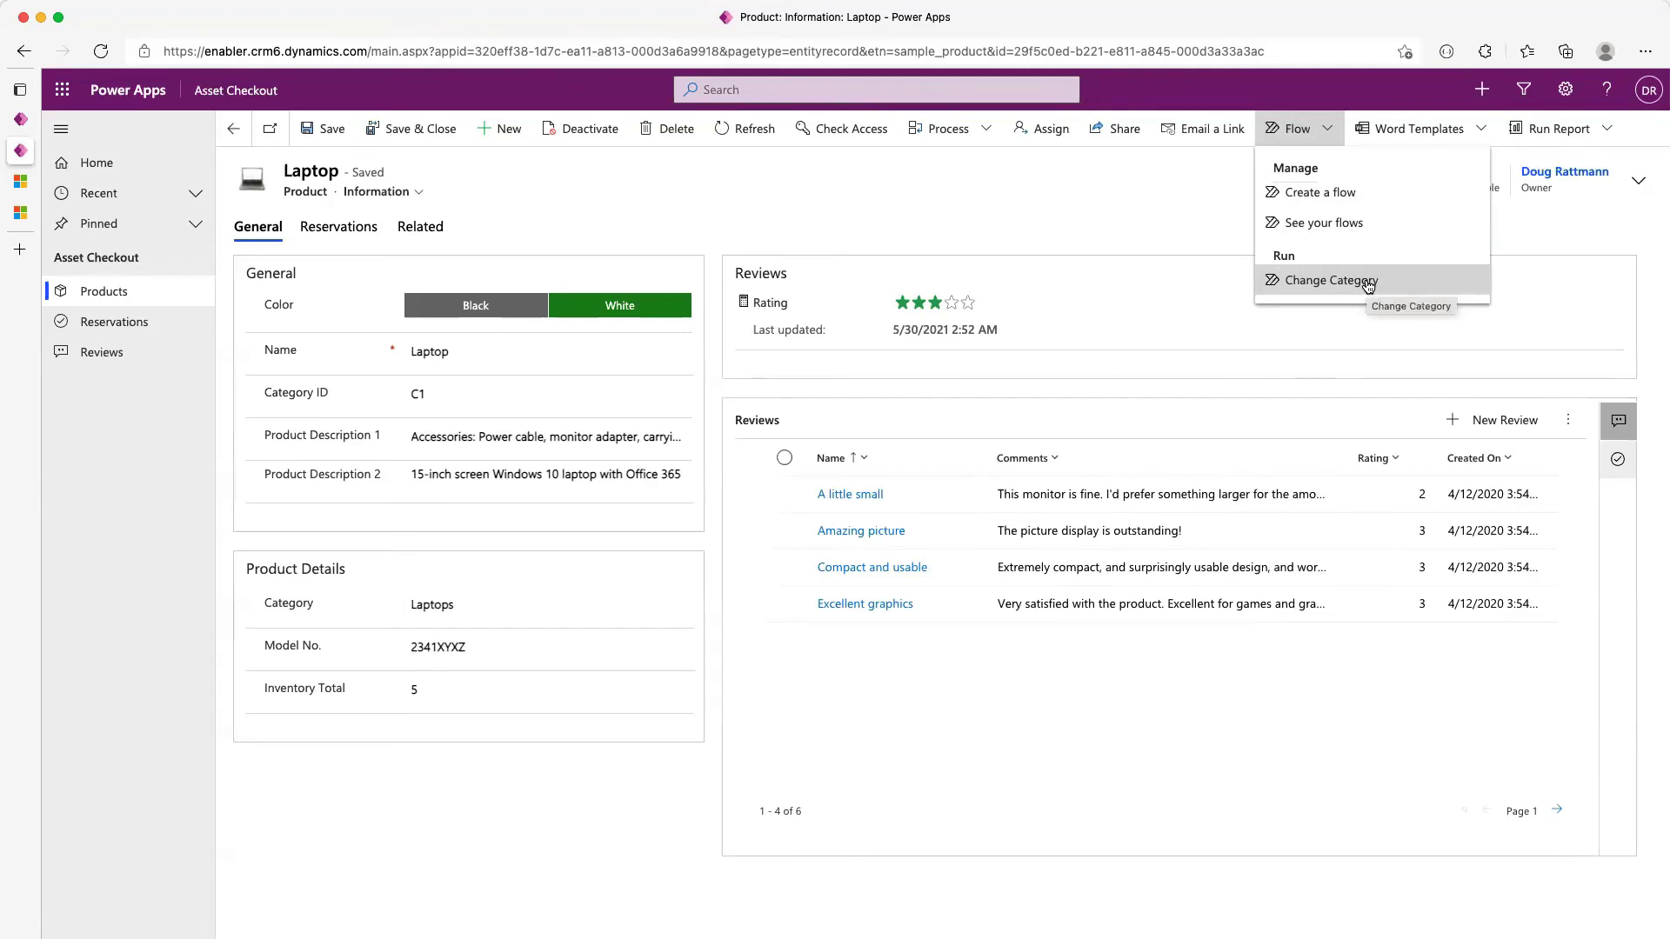
{"action": "left_click", "coordinate": [1368, 282]}
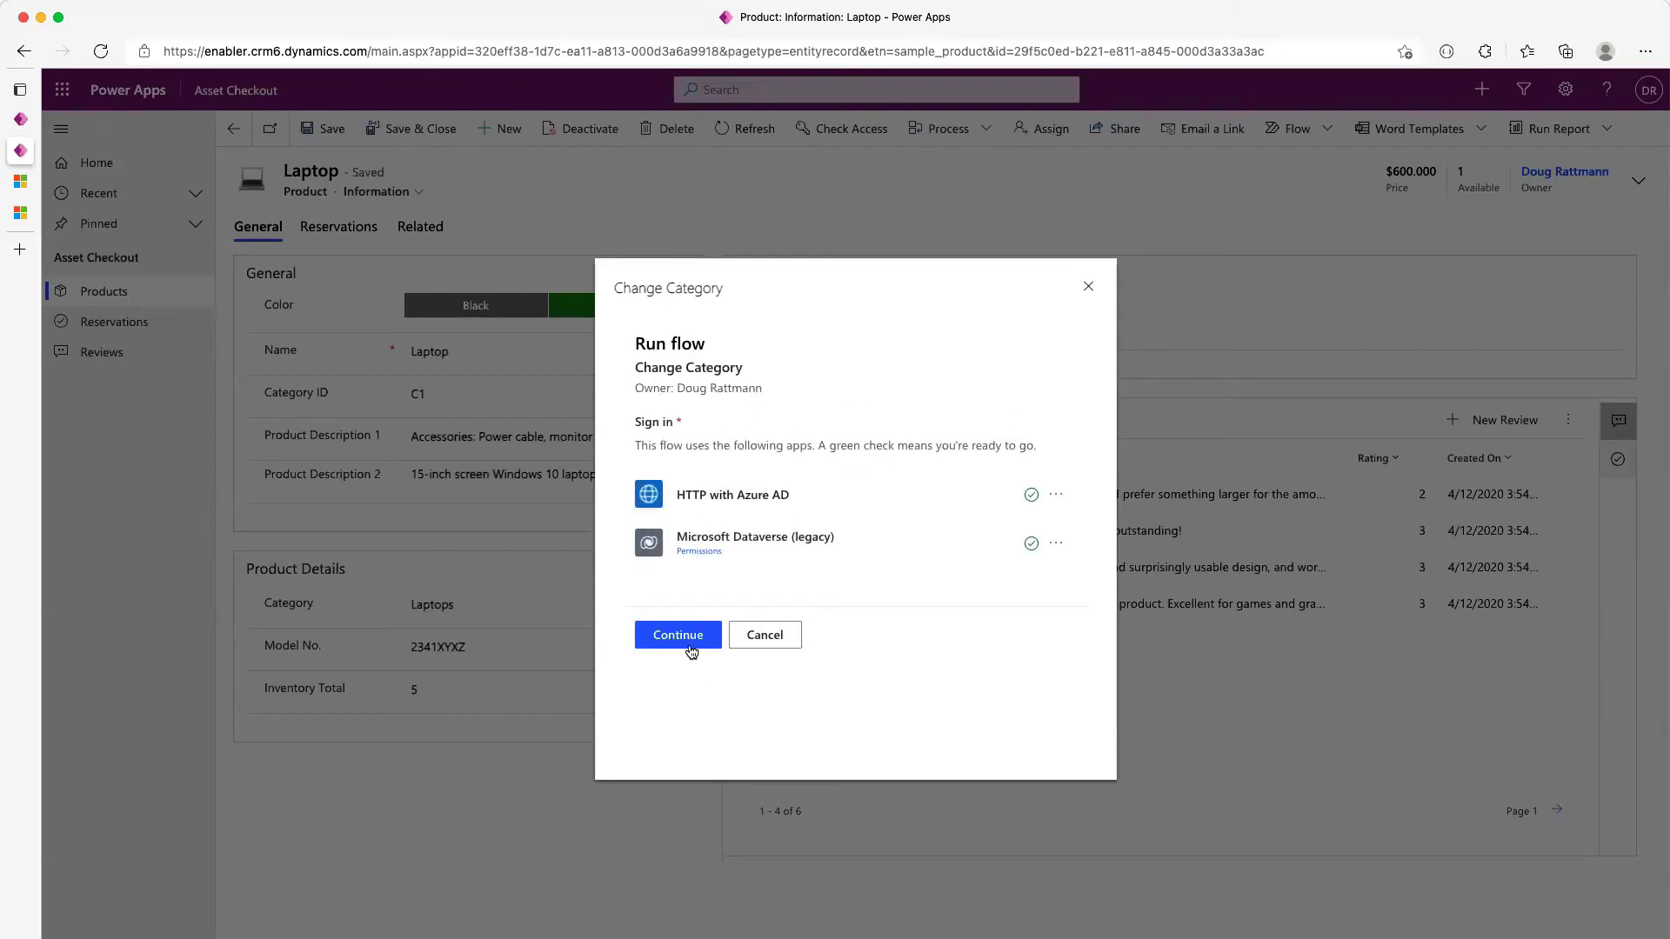
{"action": "left_click", "coordinate": [679, 635]}
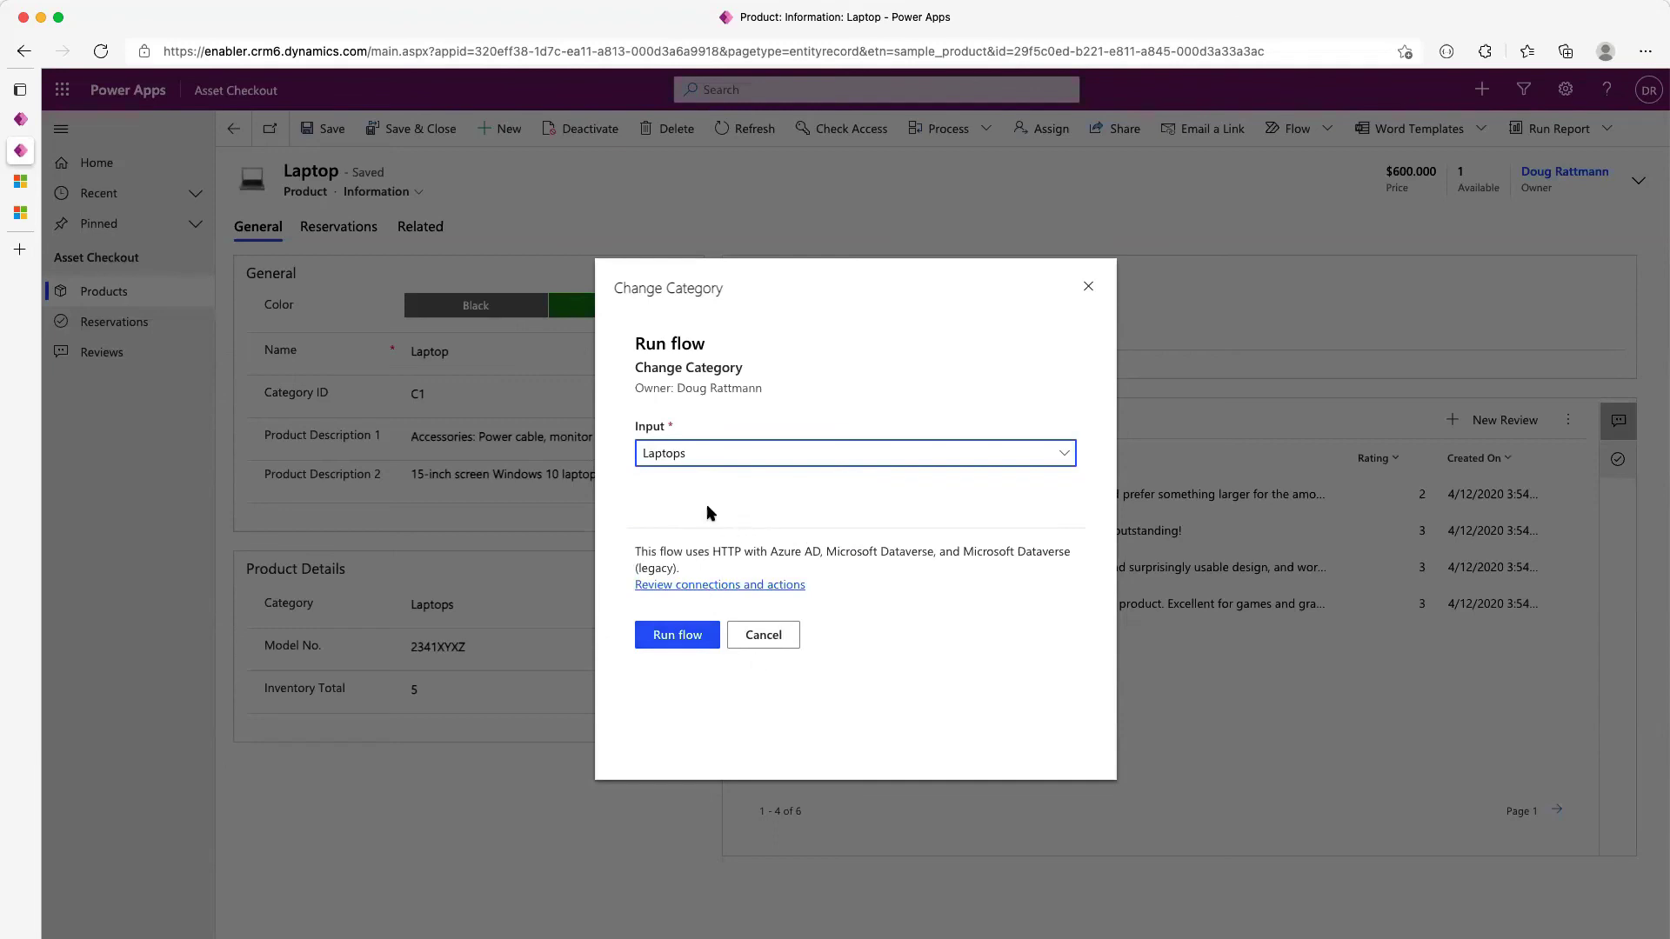
{"action": "left_click", "coordinate": [706, 459]}
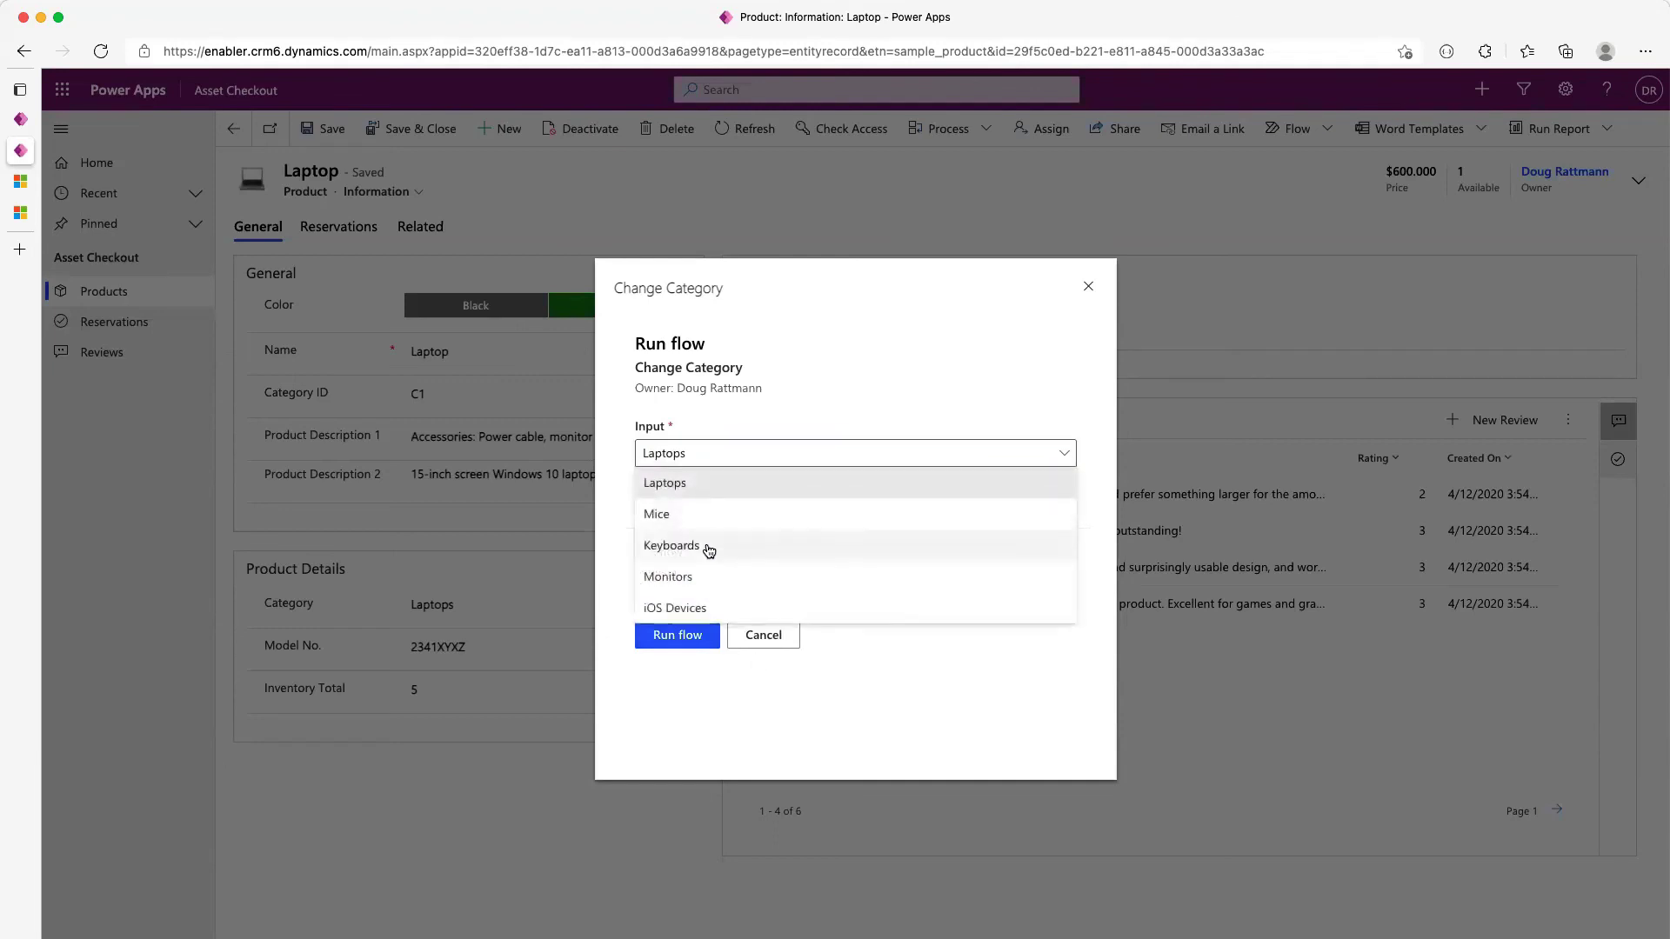
{"action": "left_click", "coordinate": [702, 586]}
{"action": "left_click", "coordinate": [680, 638]}
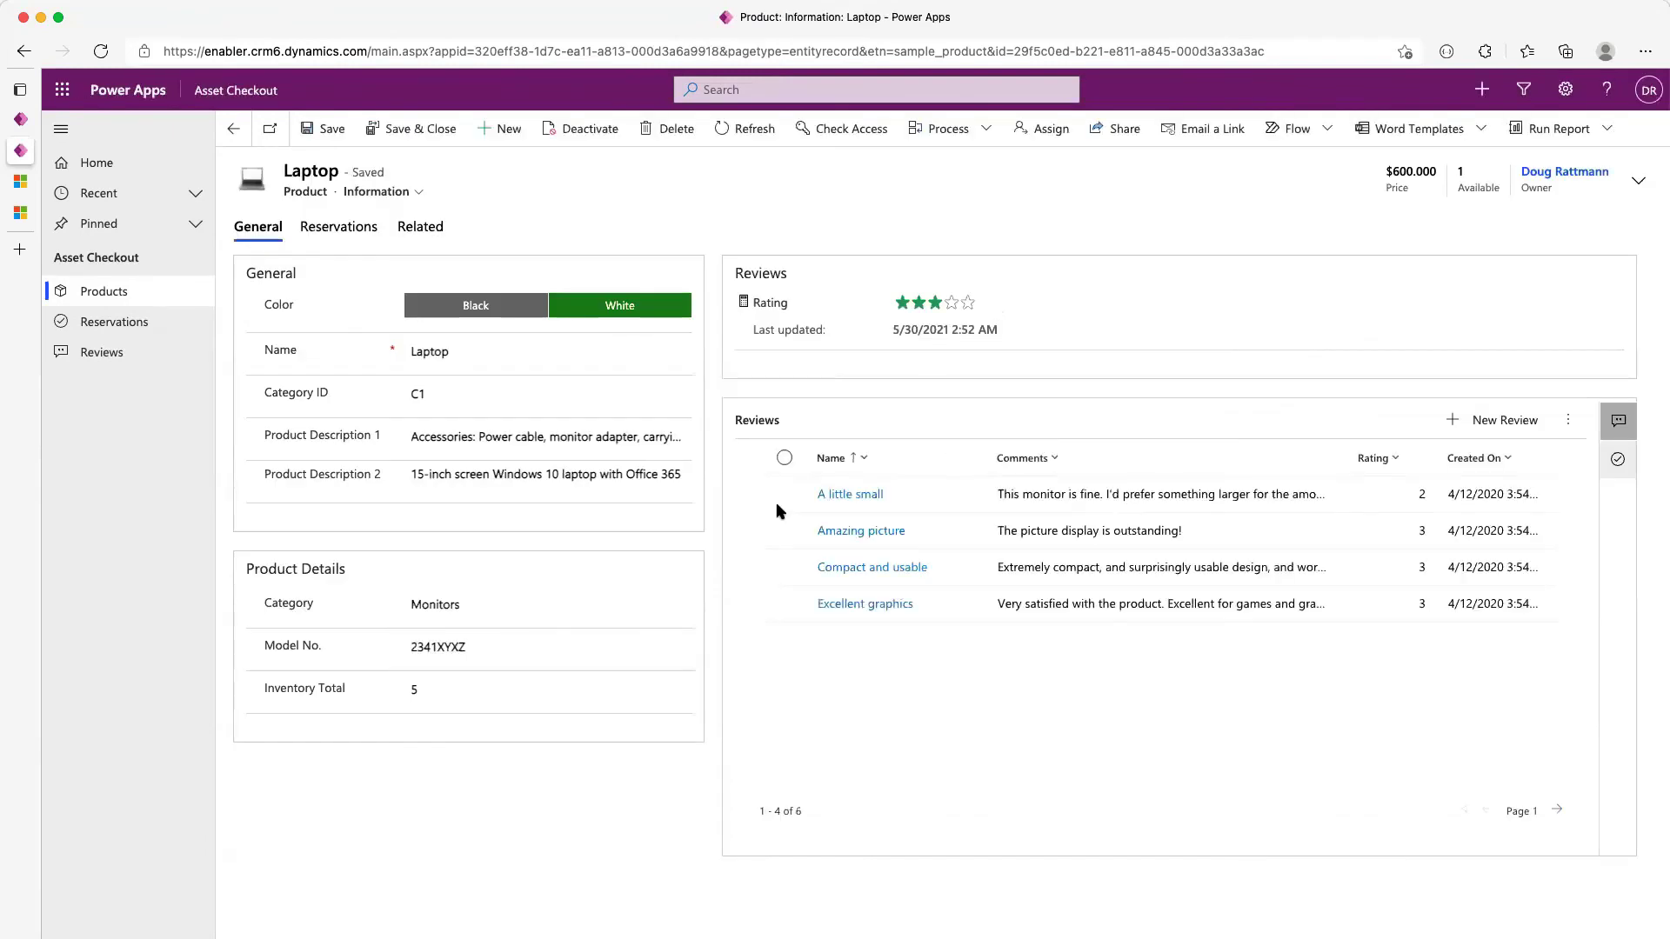
Run Change Category on the Laptop record with the default category input
{"action": "left_click", "coordinate": [1294, 129]}
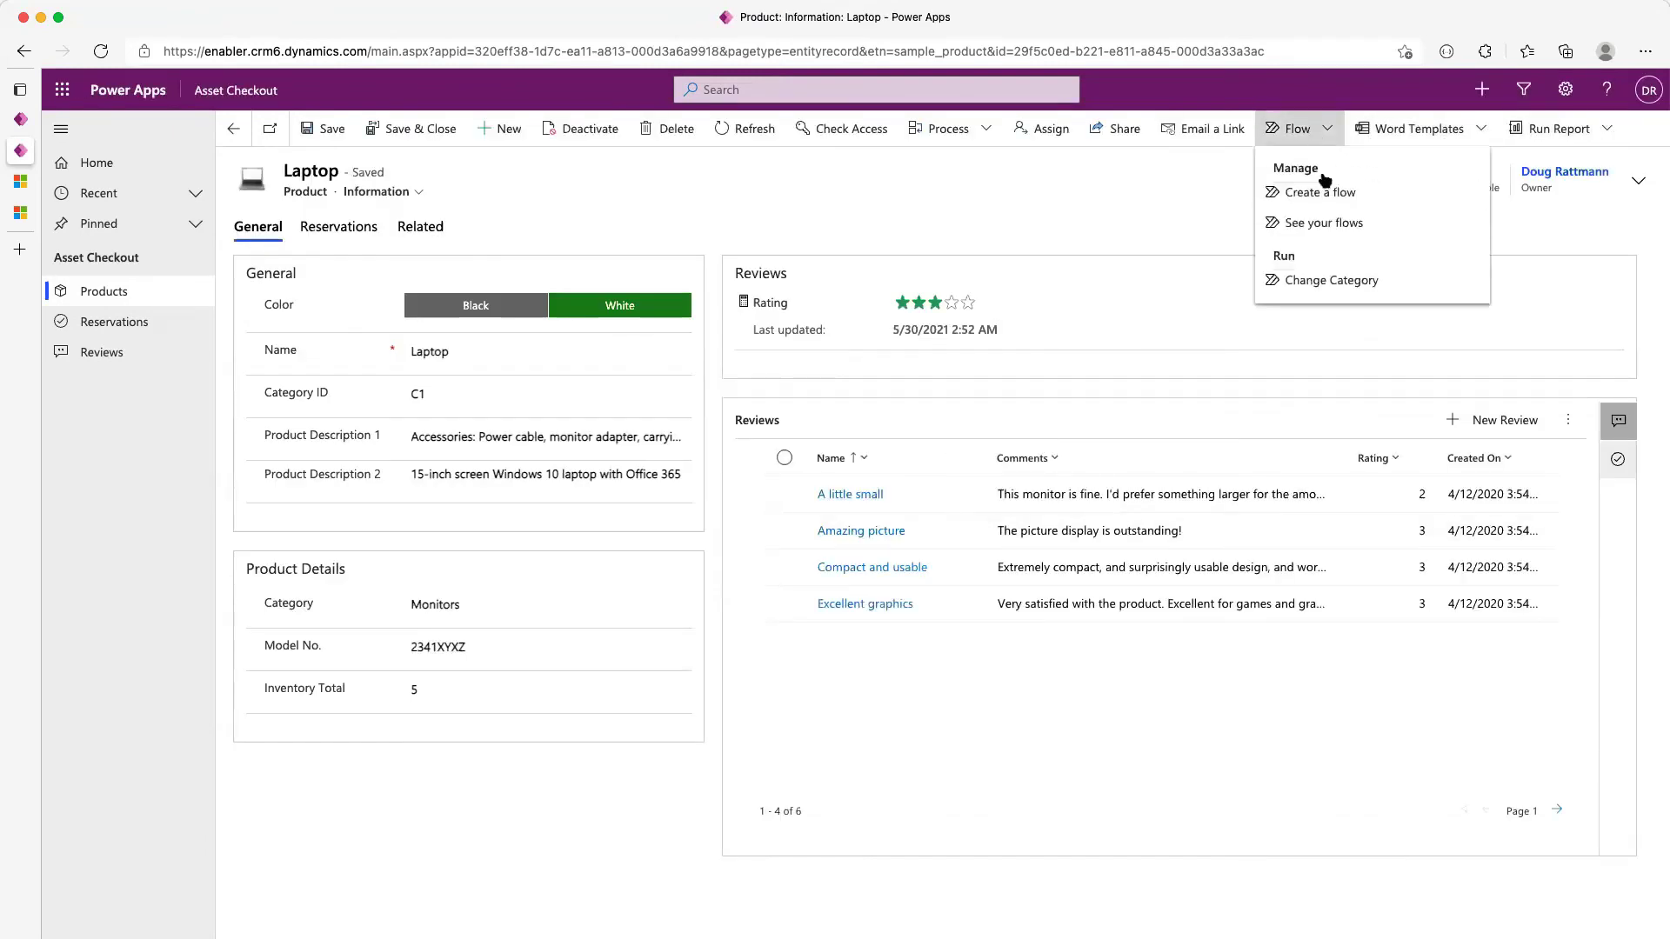
{"action": "left_click", "coordinate": [1329, 278]}
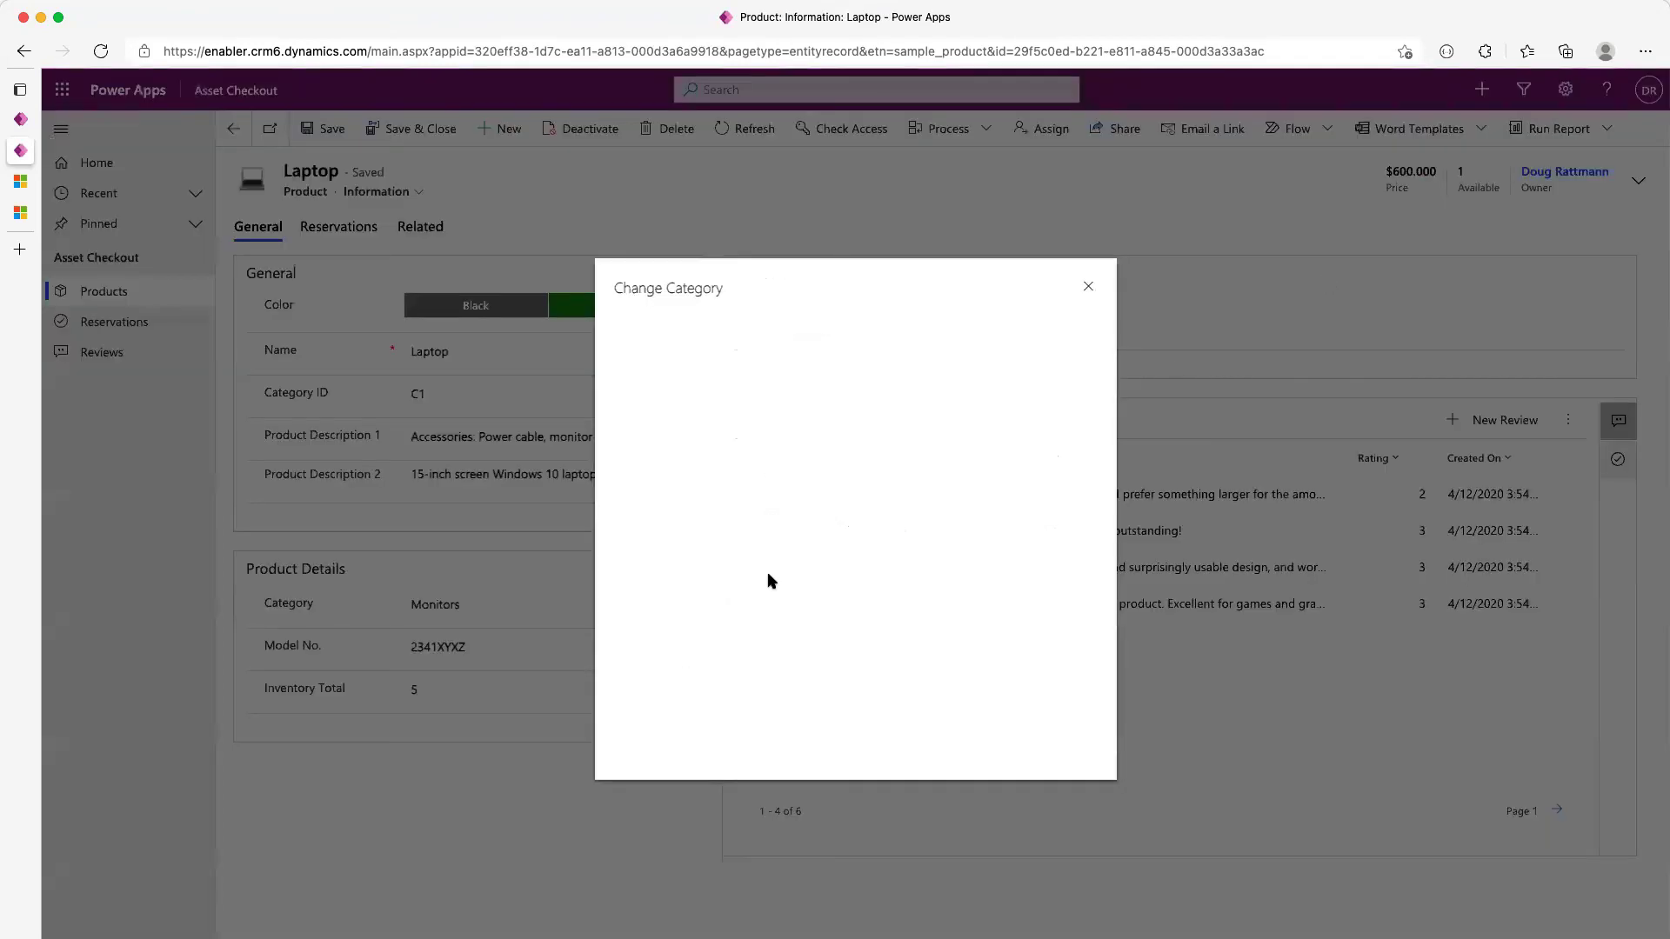
{"action": "left_click", "coordinate": [692, 637]}
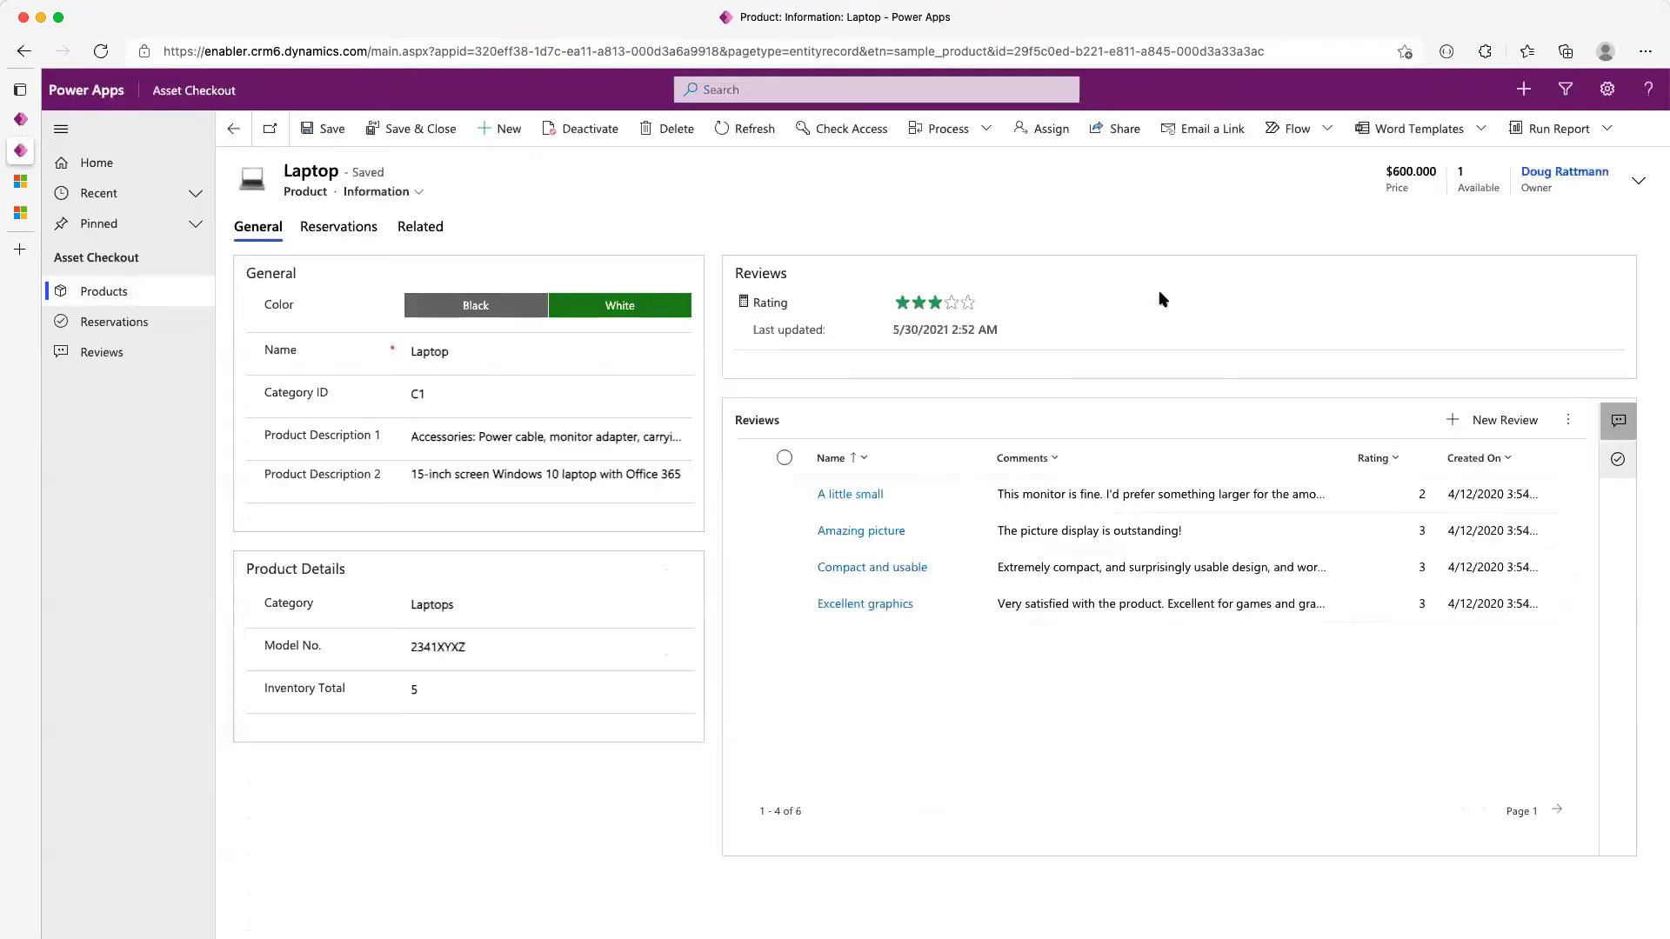
Run Change Category again with iOS Devices chosen and close the confirmation
{"action": "left_click", "coordinate": [1322, 137]}
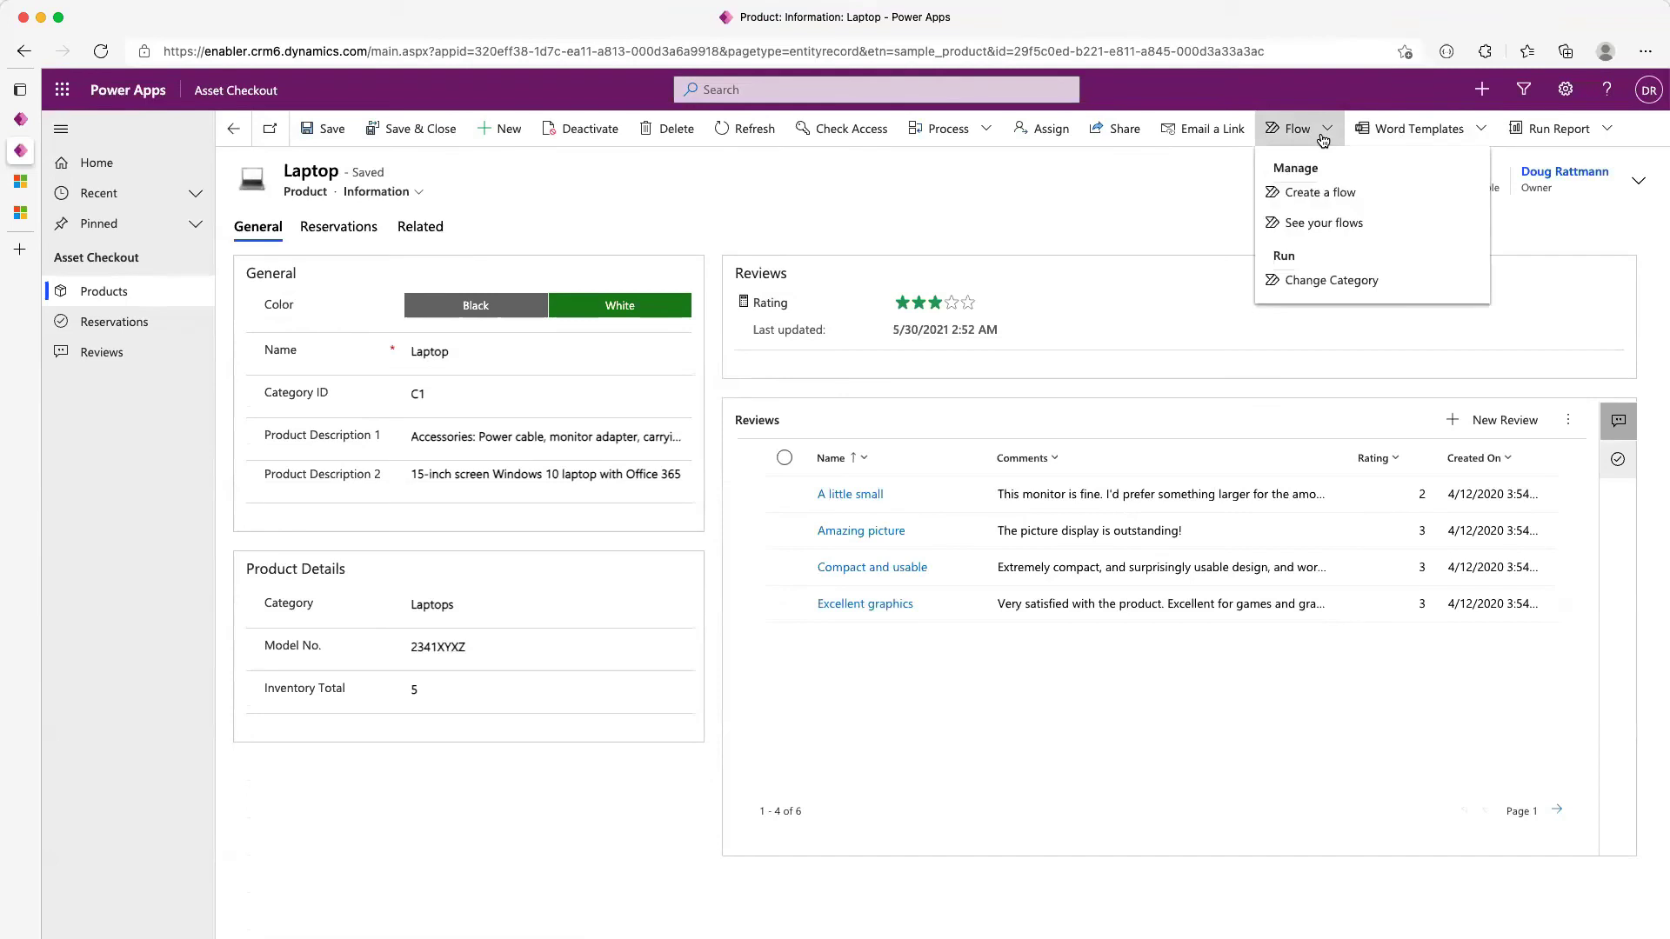
{"action": "left_click", "coordinate": [1328, 278]}
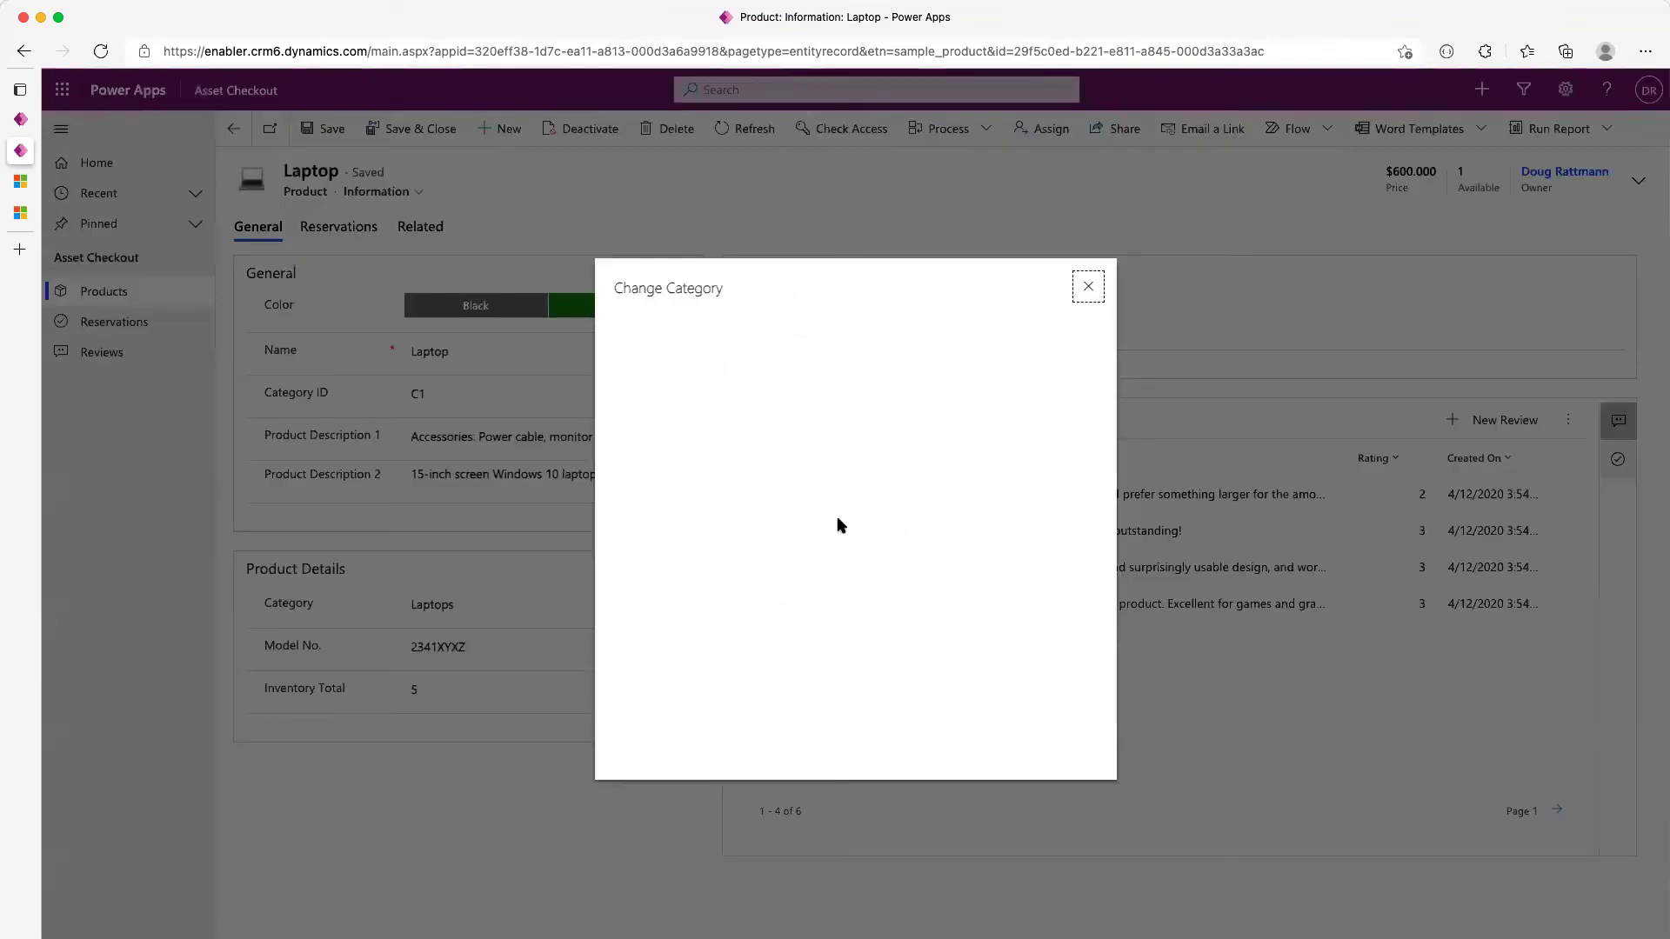
{"action": "left_click", "coordinate": [803, 456]}
{"action": "left_click", "coordinate": [759, 608]}
{"action": "left_click", "coordinate": [683, 635]}
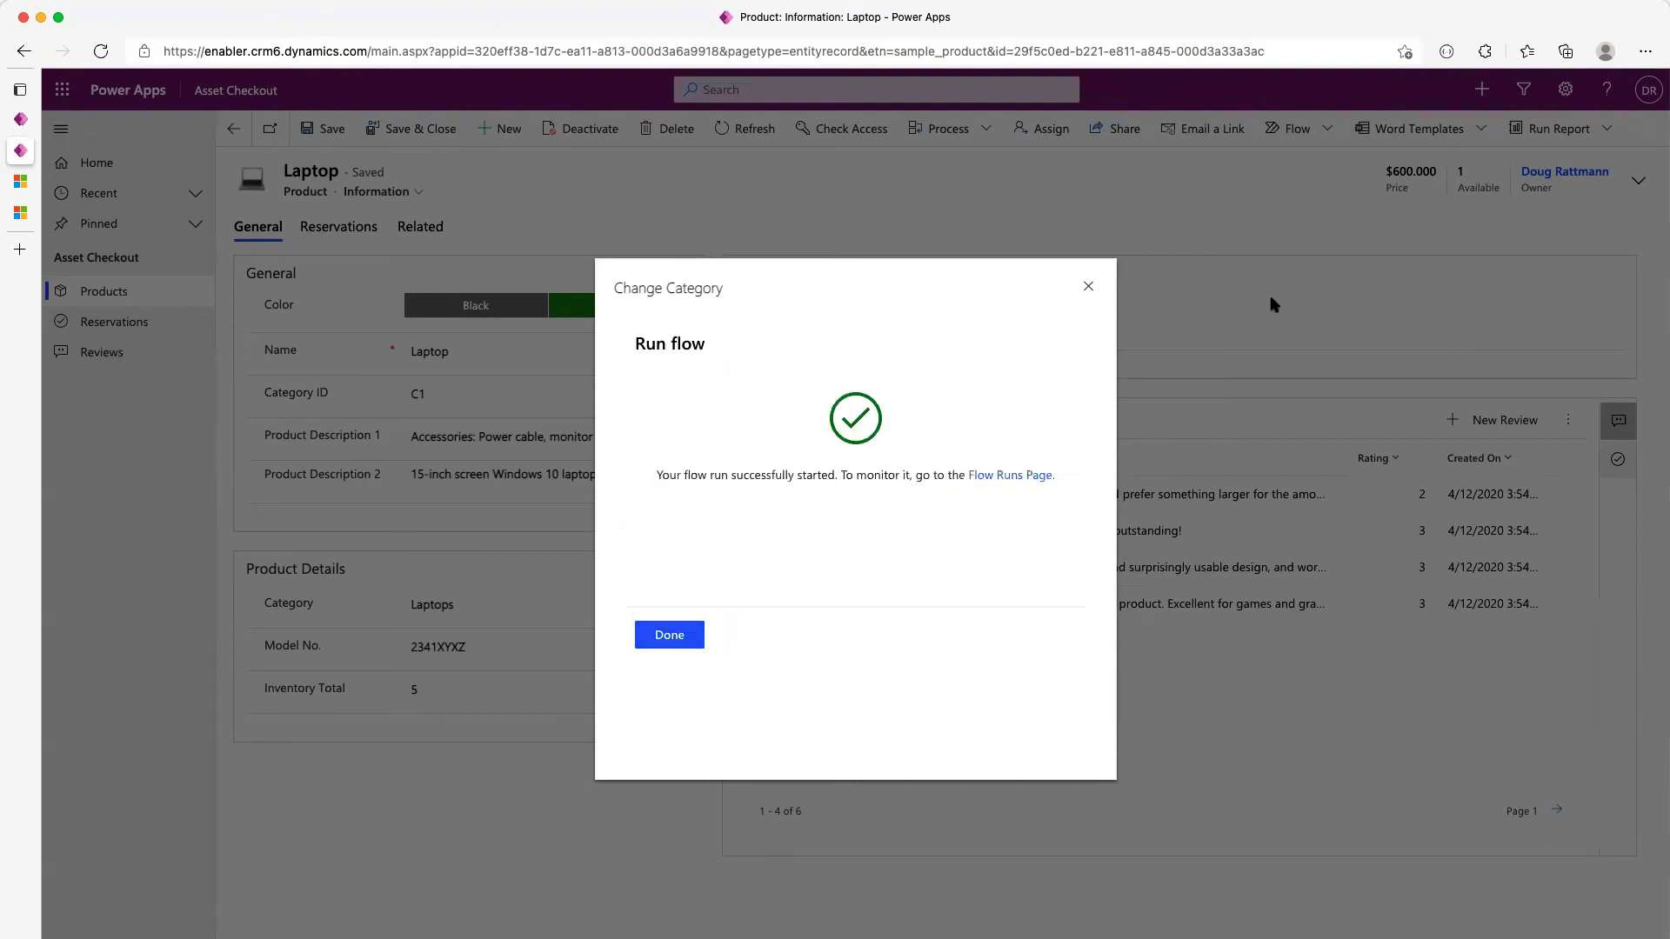
{"action": "left_click", "coordinate": [681, 634]}
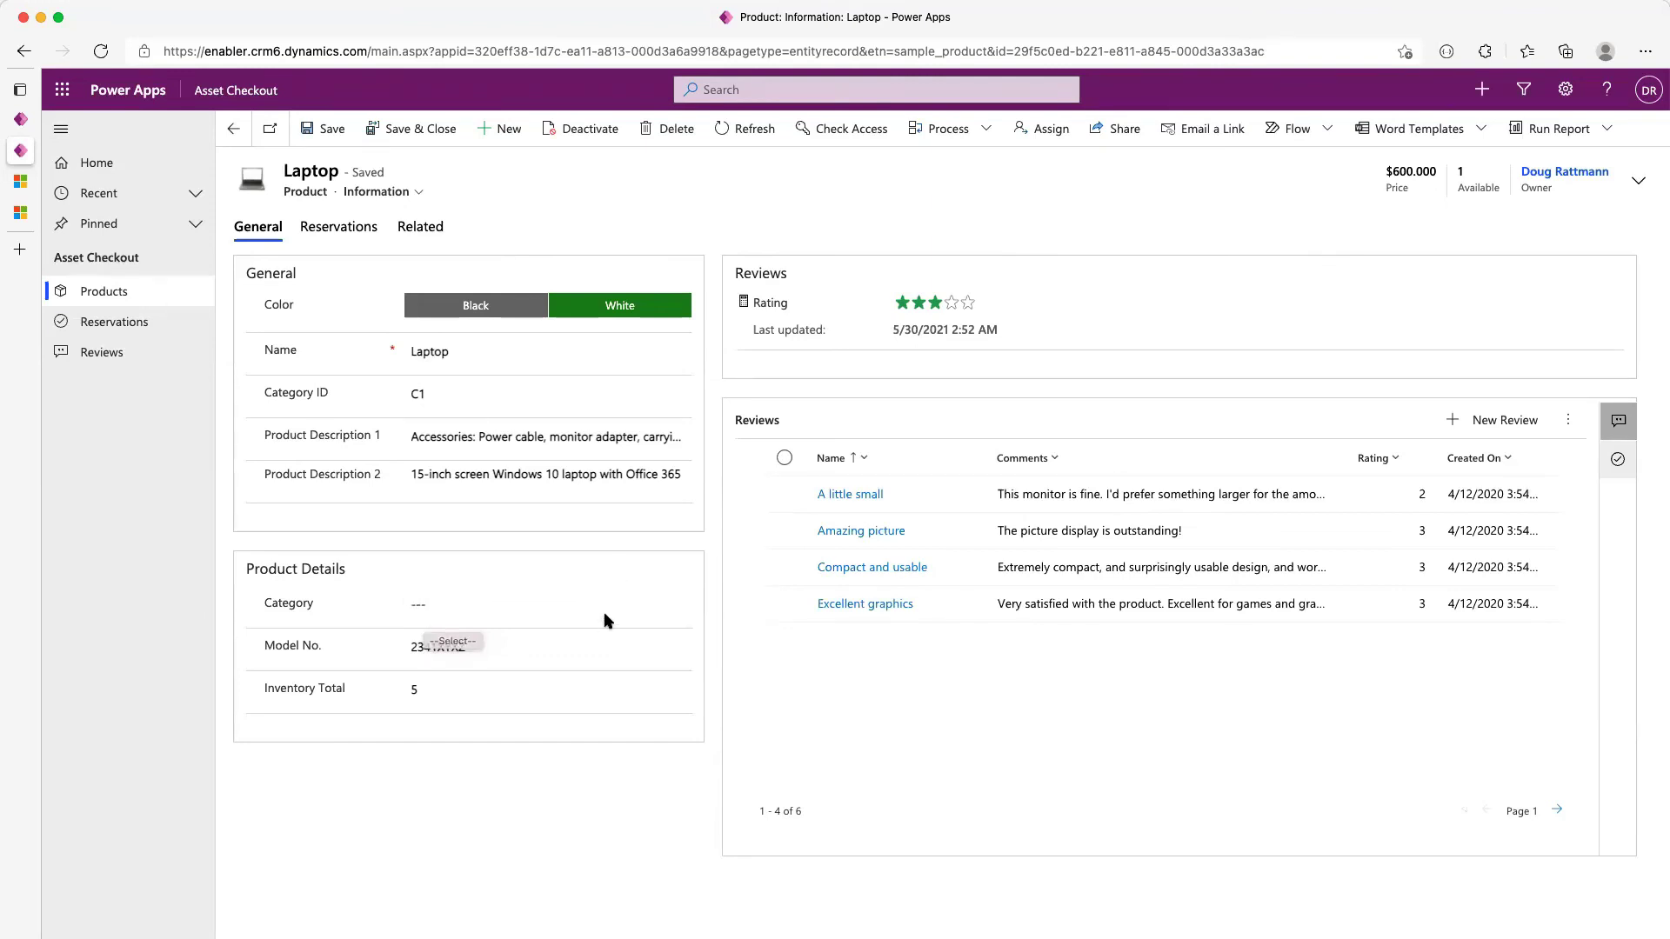
Choose Laptops in the product's Category field and save the Laptop record
{"action": "left_click", "coordinate": [607, 613]}
{"action": "left_click", "coordinate": [566, 649]}
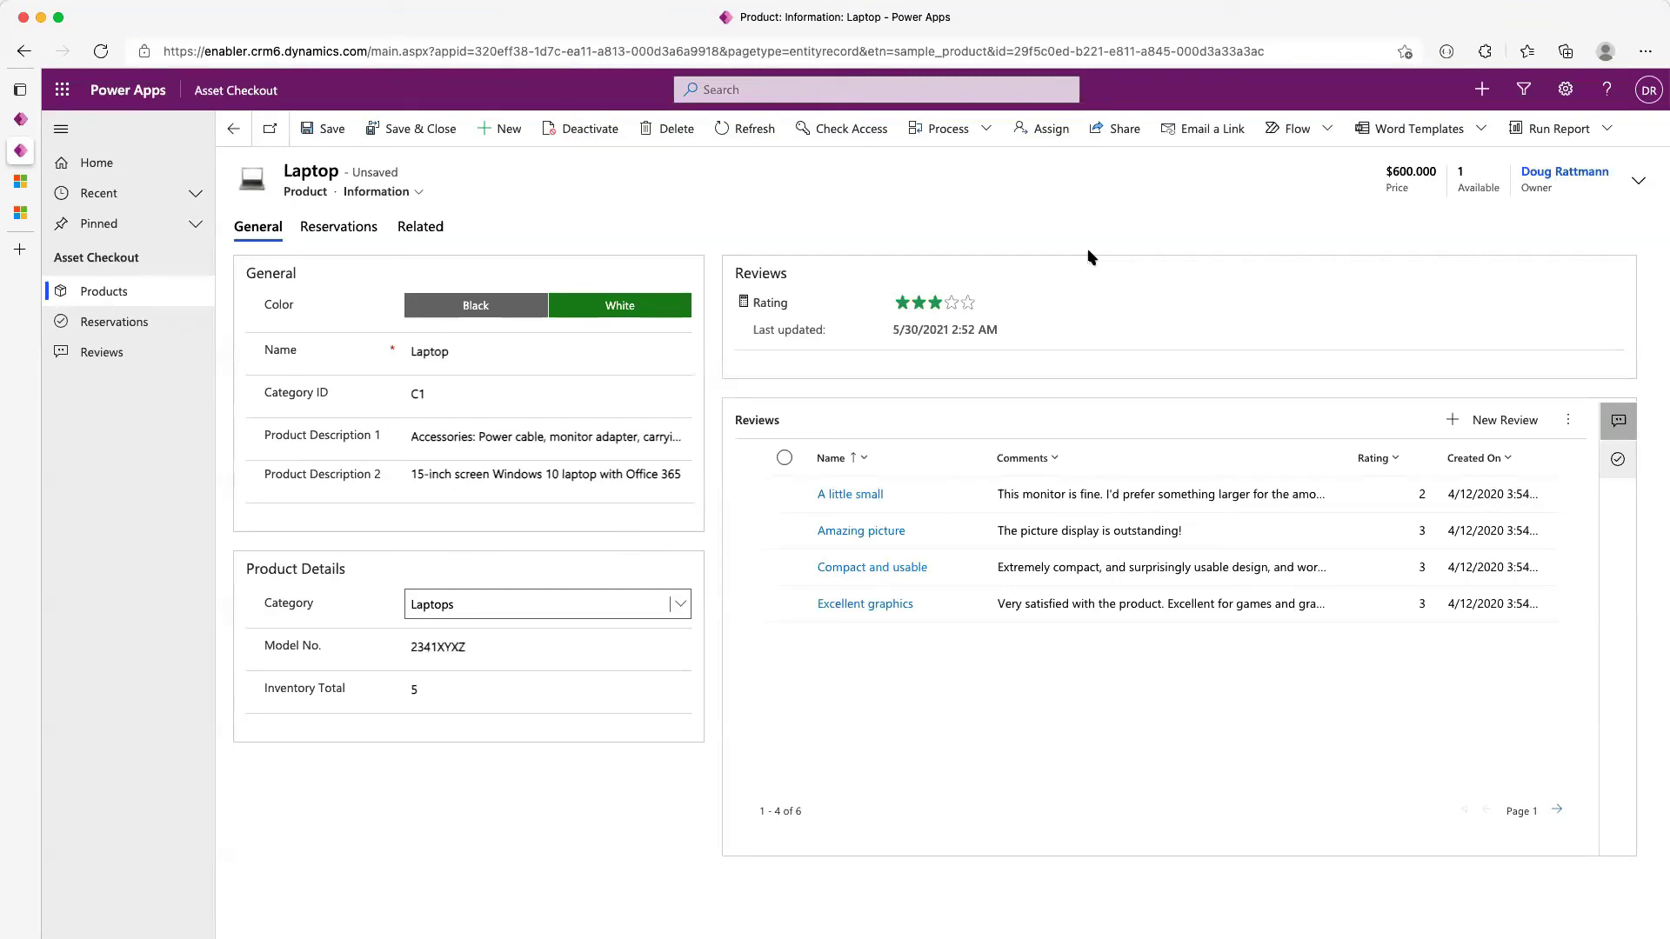
{"action": "left_click", "coordinate": [331, 132]}
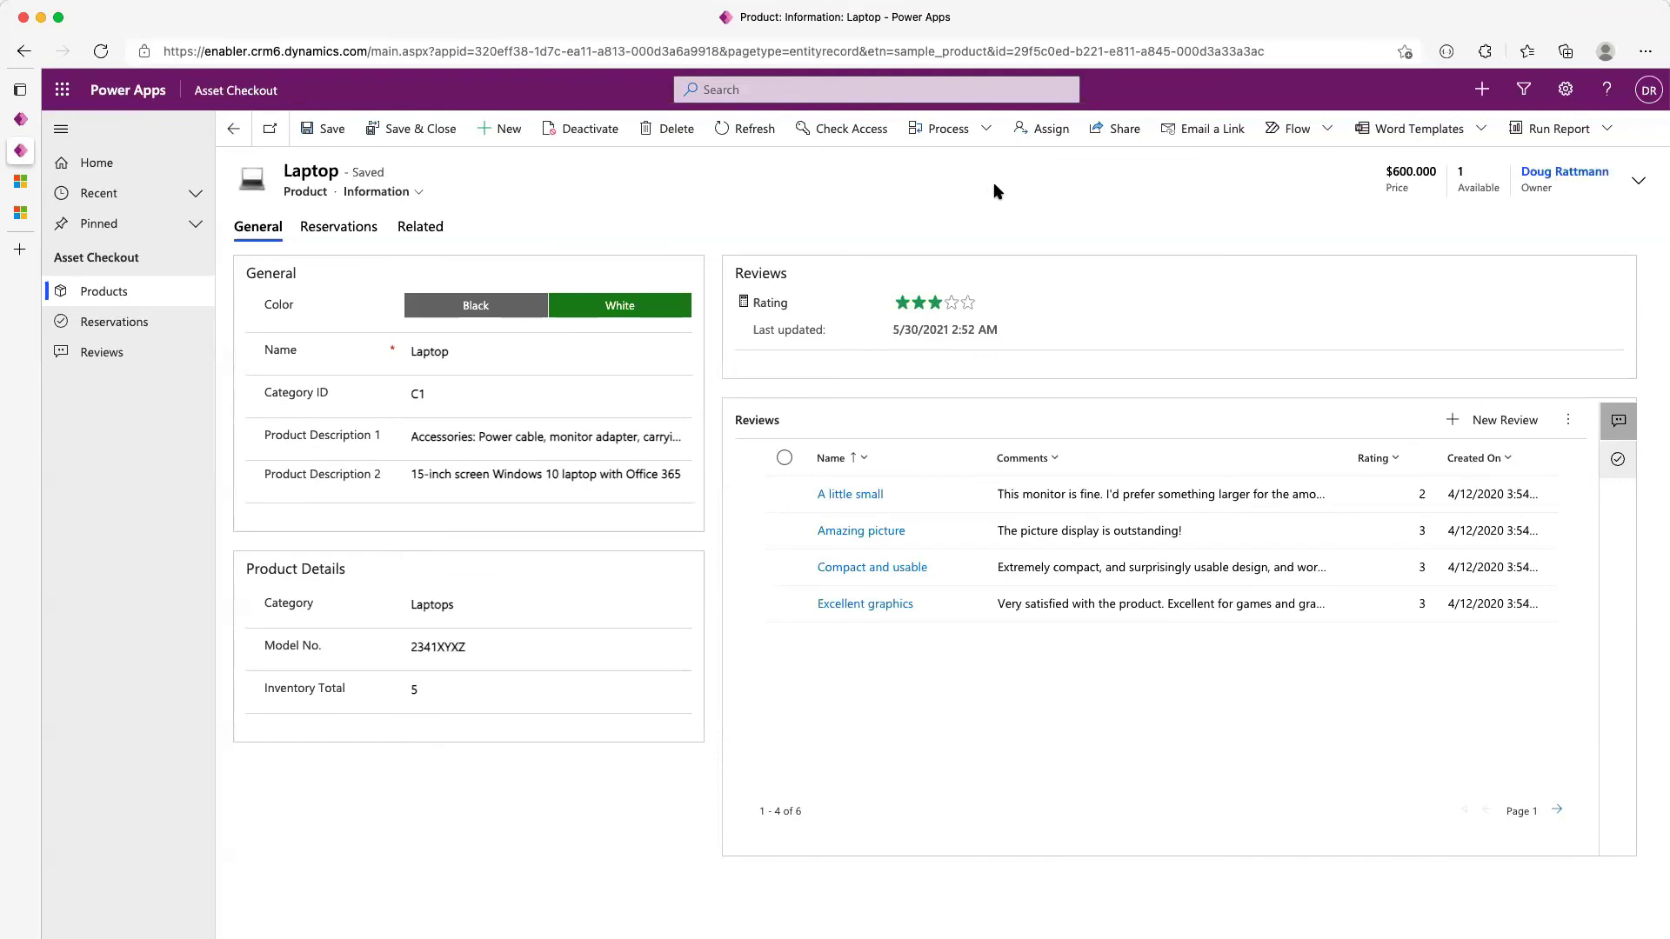